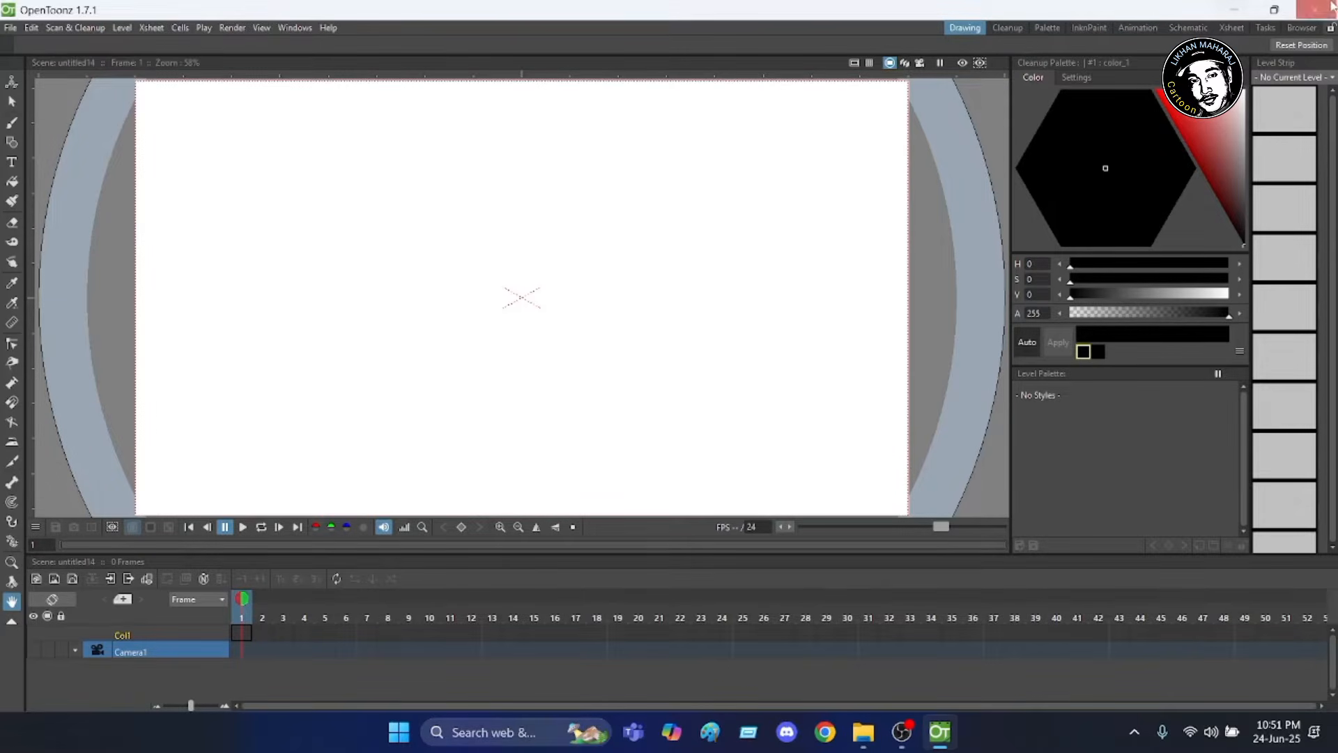
Bring fish.png from the Pictures folder into the OpenToonz scene, loading it from its original location.
left_click(1232, 10)
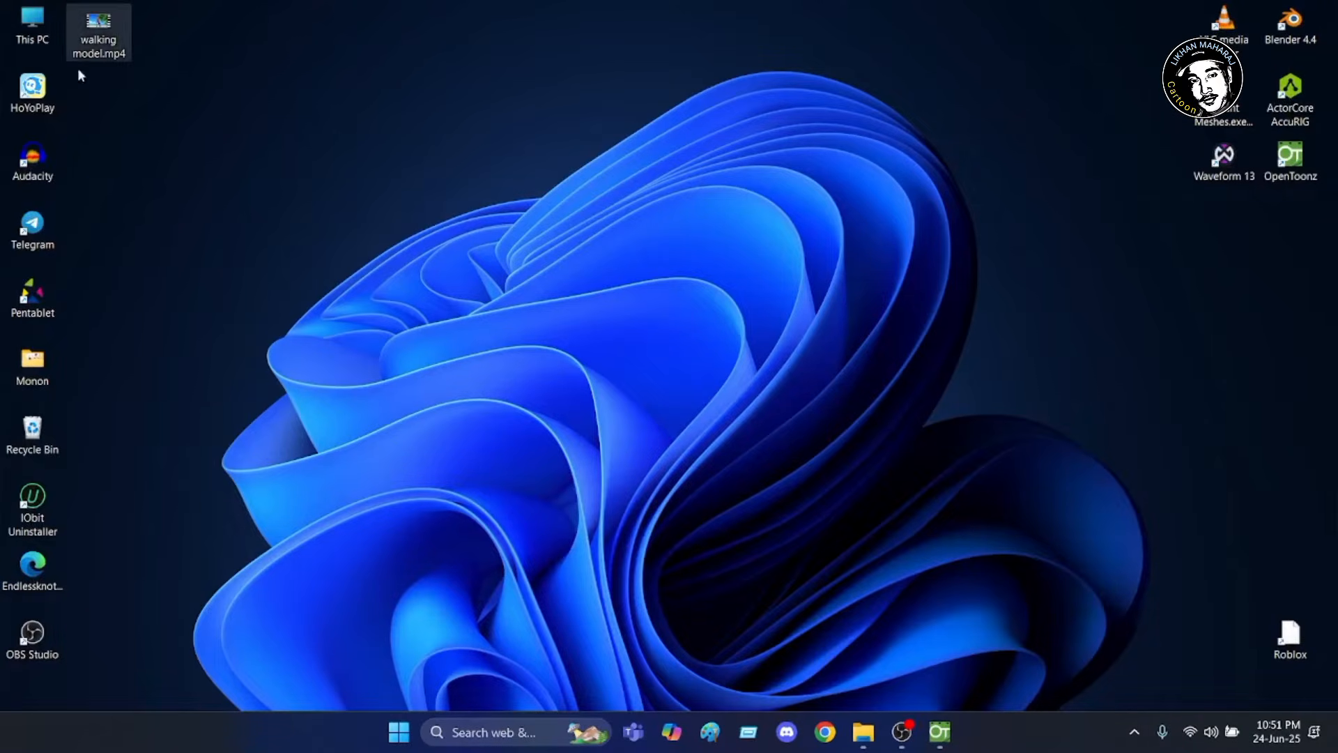
double_click(32, 29)
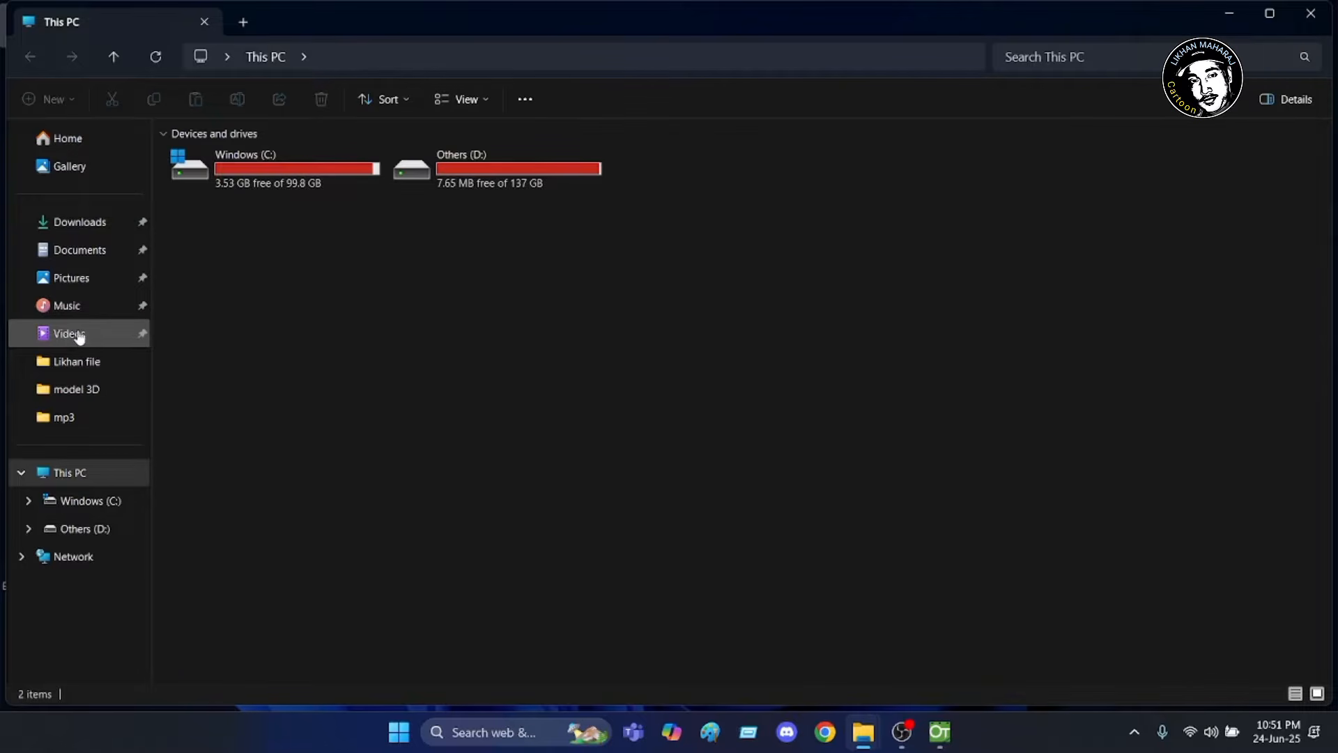
left_click(81, 280)
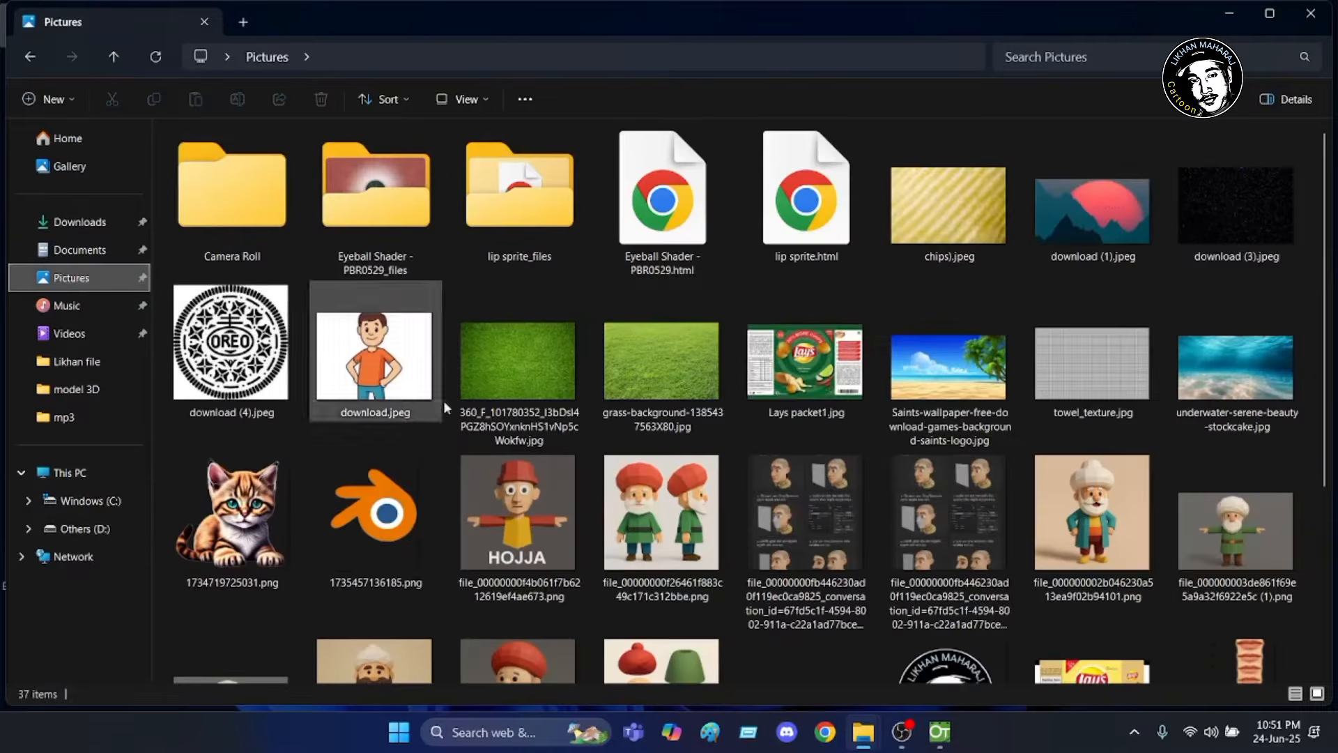
scroll(960, 294, "down", 3)
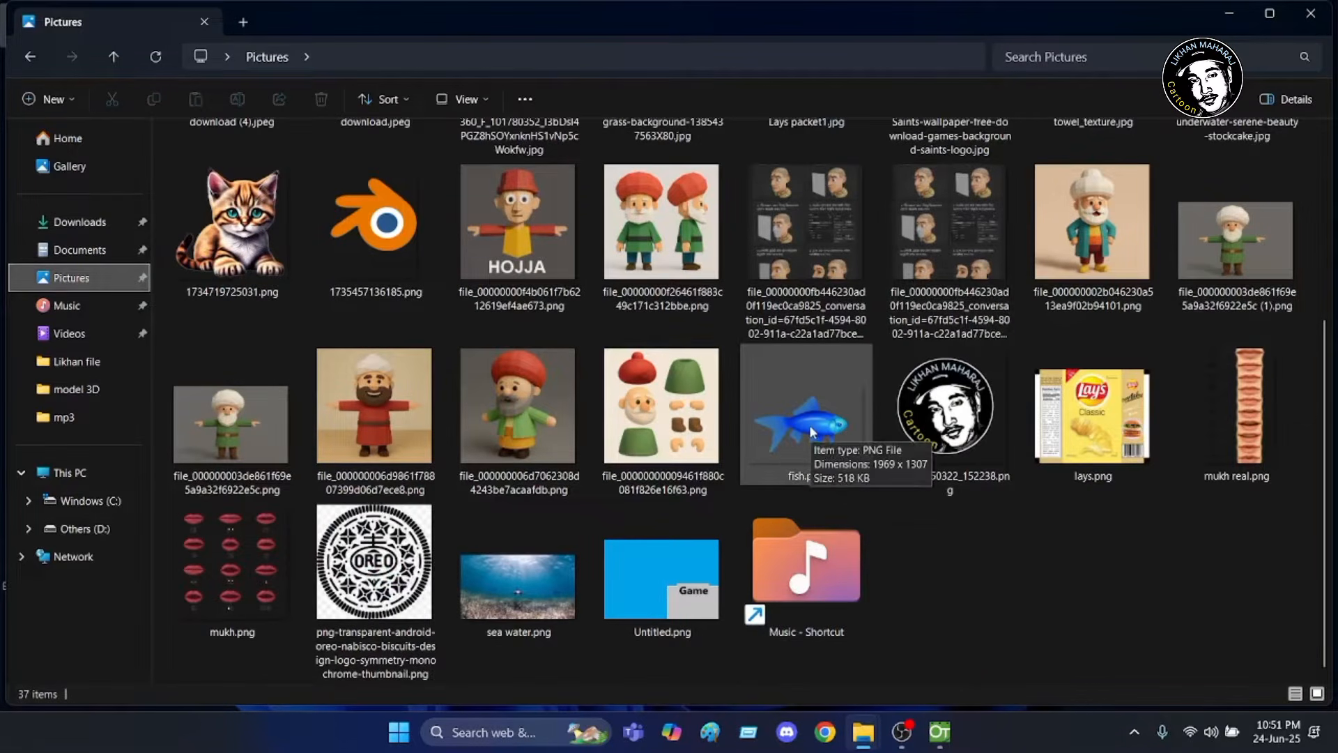
left_click_drag(810, 427, 433, 269)
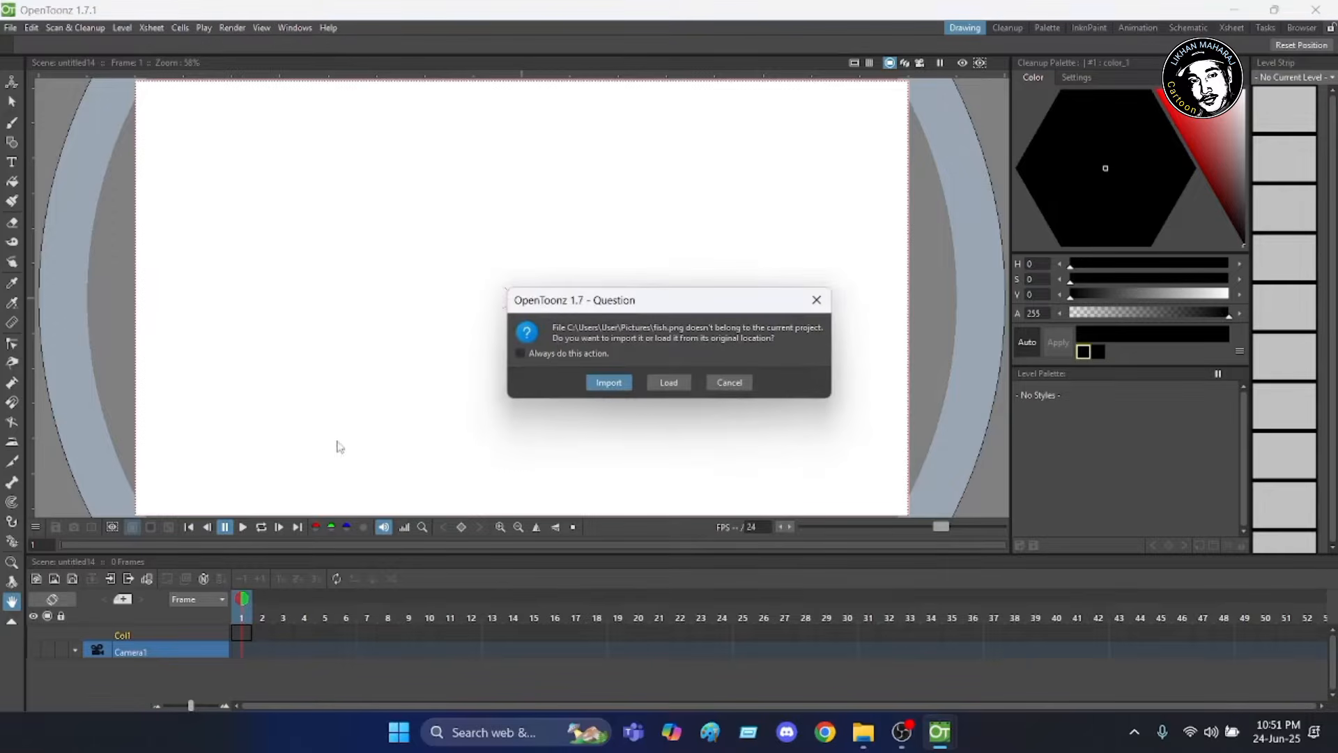
left_click(669, 385)
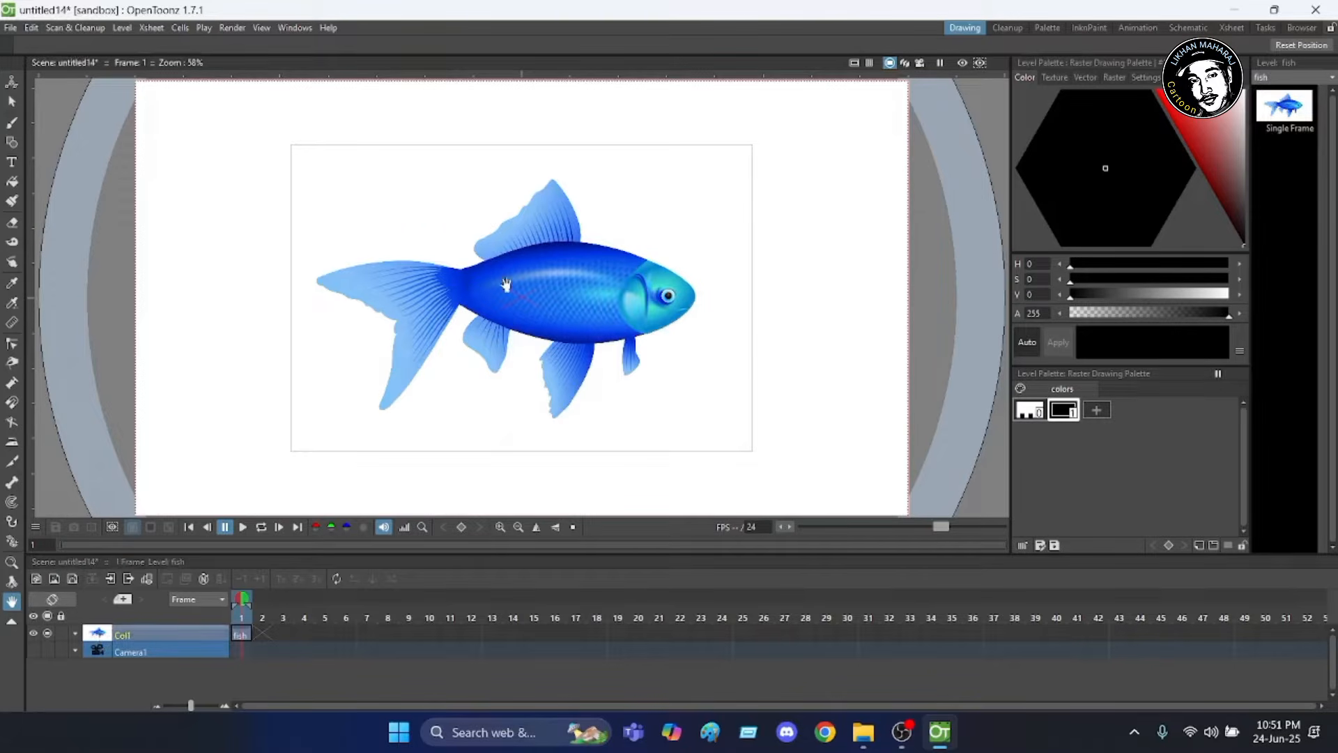
scroll(577, 310, "down", 2)
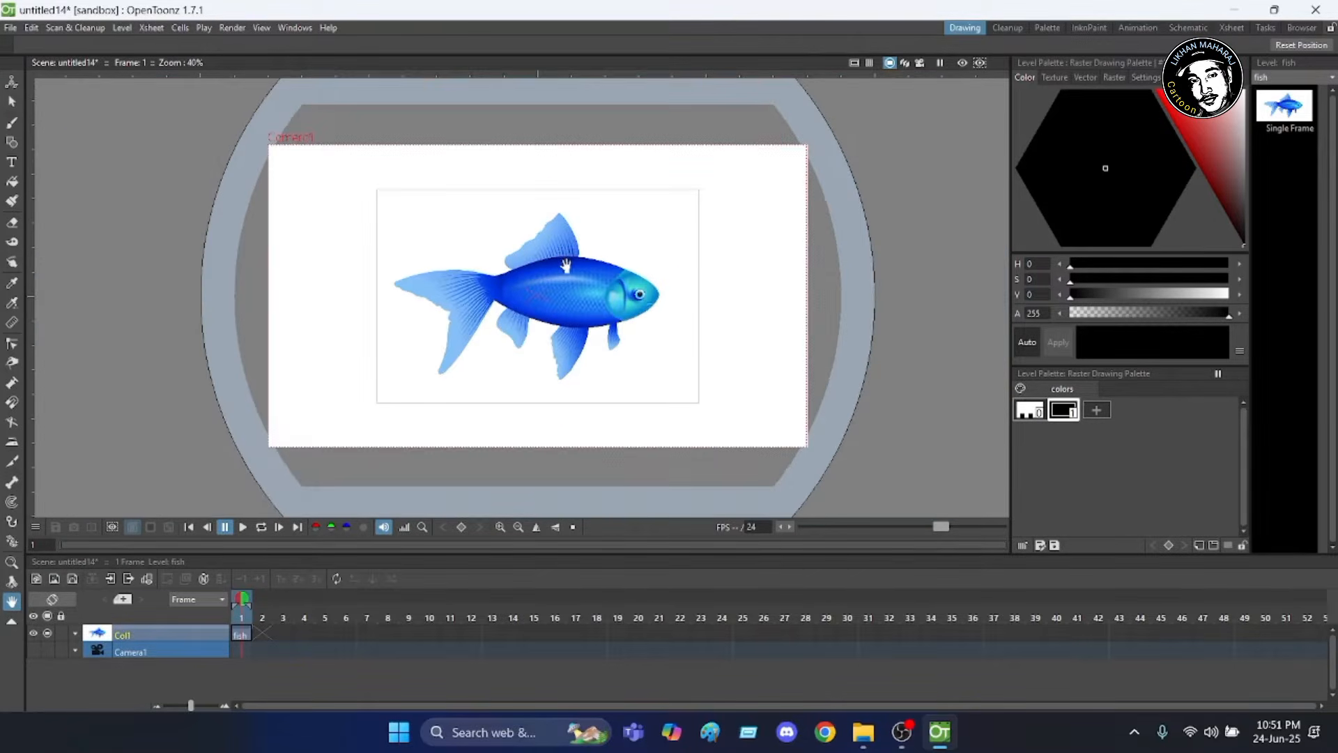
scroll(565, 263, "up", 3)
scroll(565, 264, "down", 2)
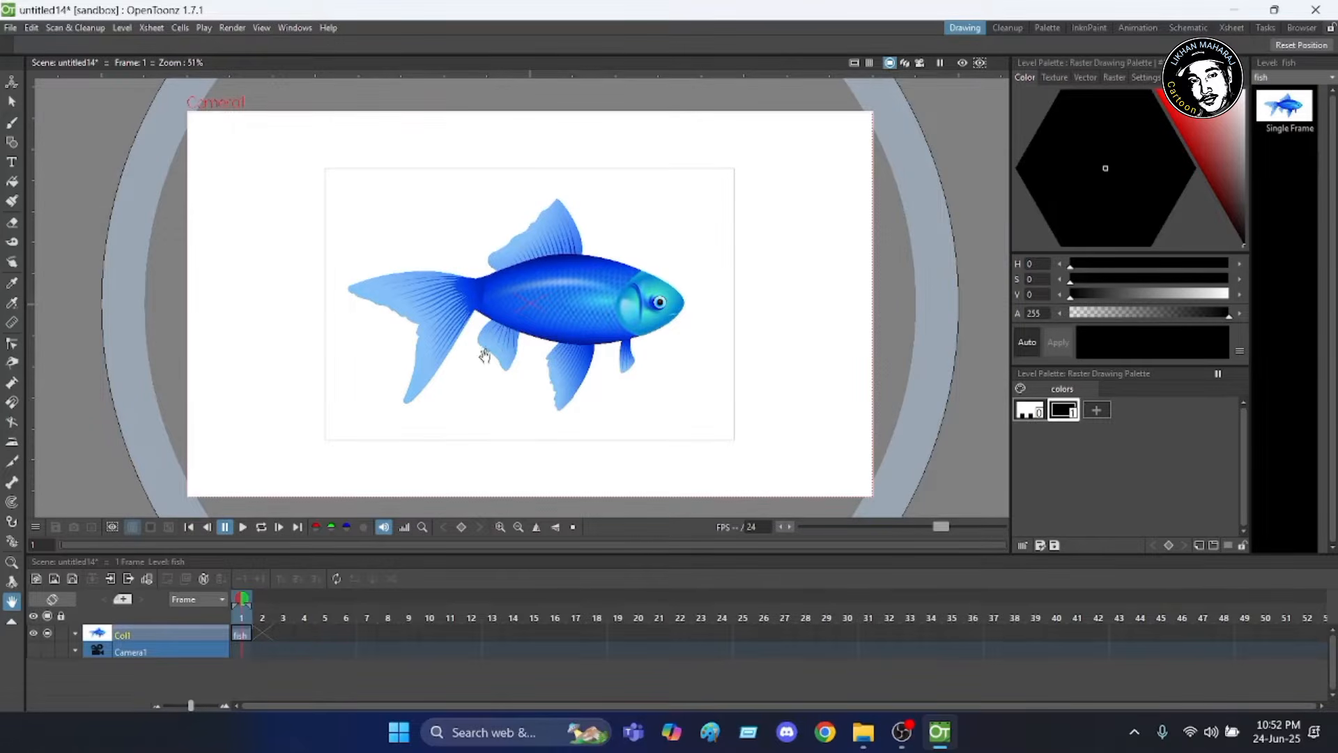
scroll(589, 269, "up", 2)
scroll(590, 269, "down", 2)
scroll(589, 269, "up", 2)
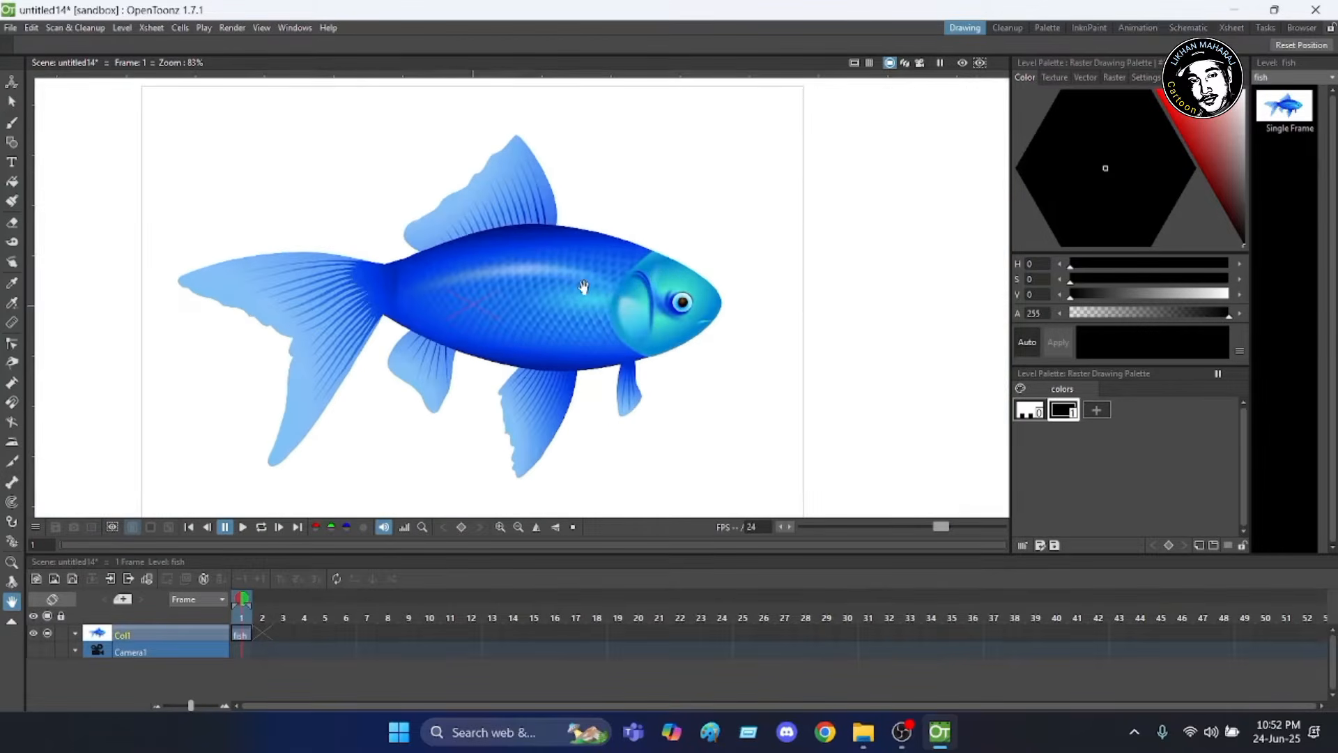
scroll(583, 285, "down", 1)
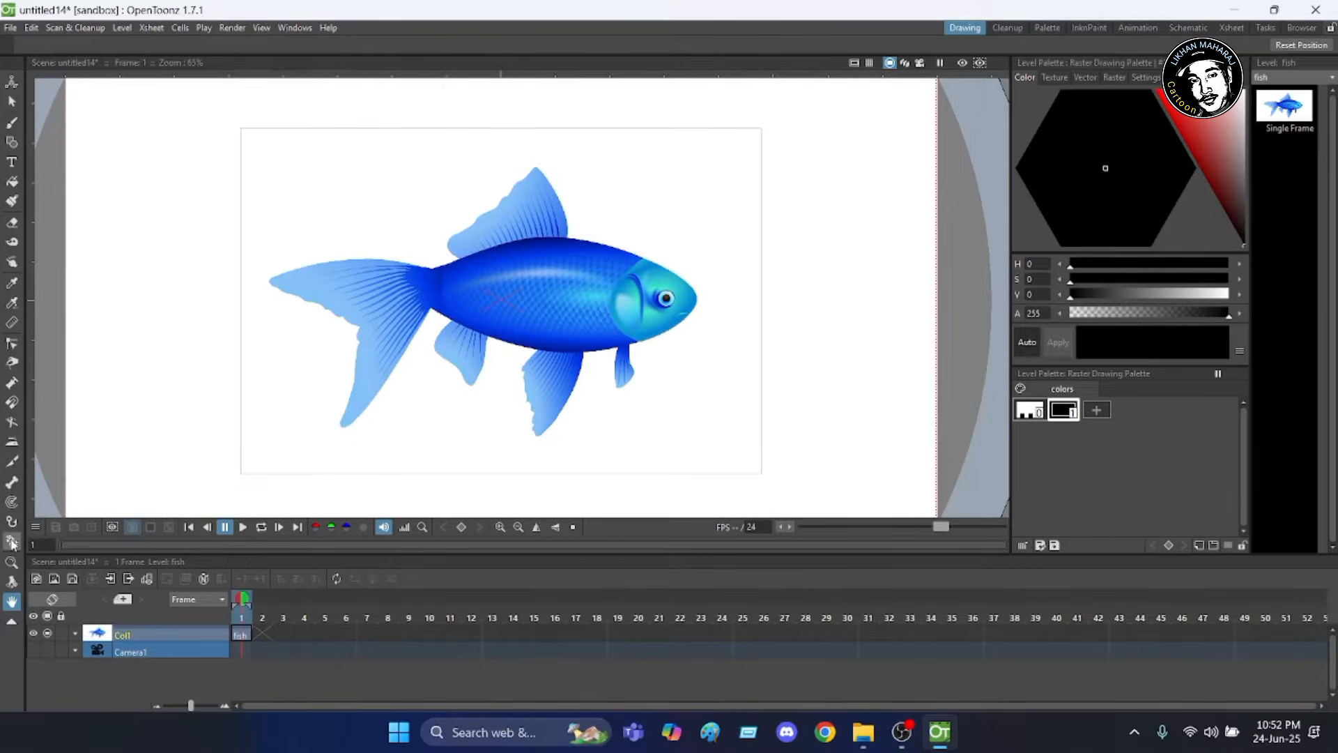
Open the mesh creation settings for the fish with the Plastic tool and examine the mesh preview up close.
left_click(12, 543)
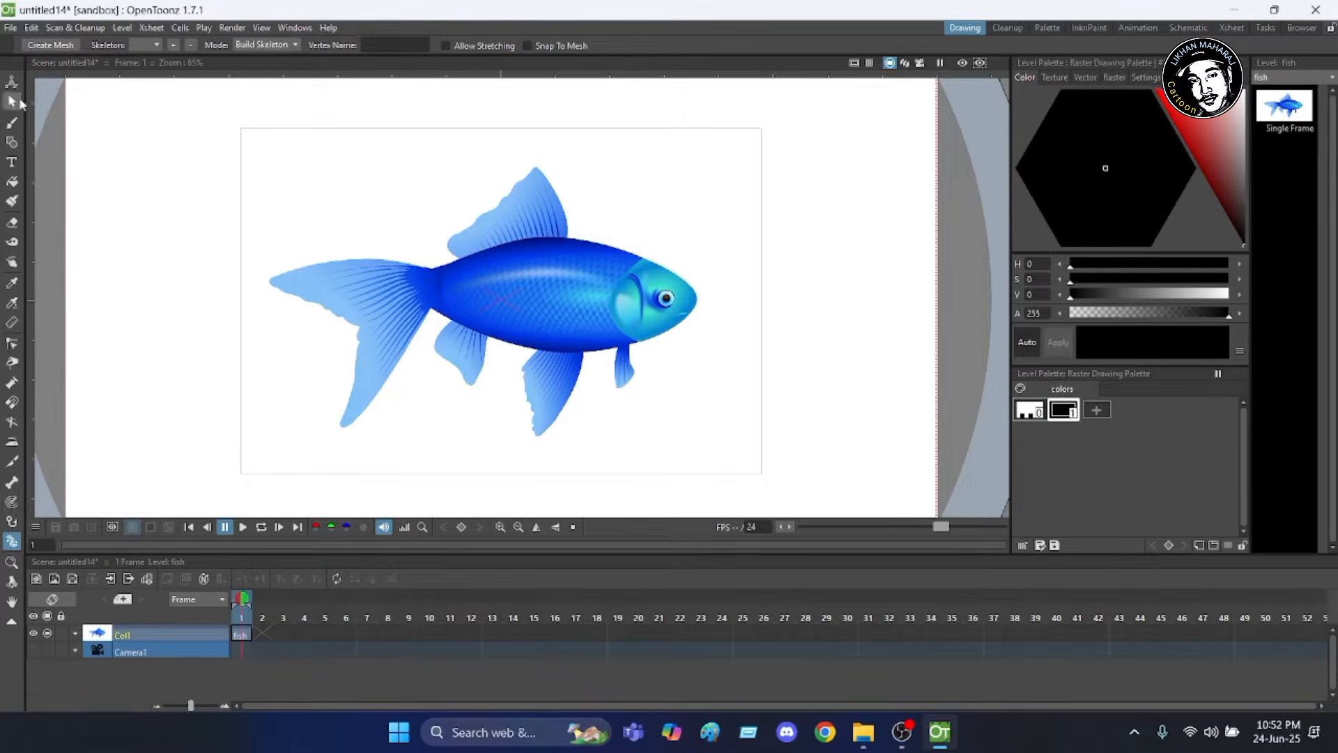
left_click(58, 46)
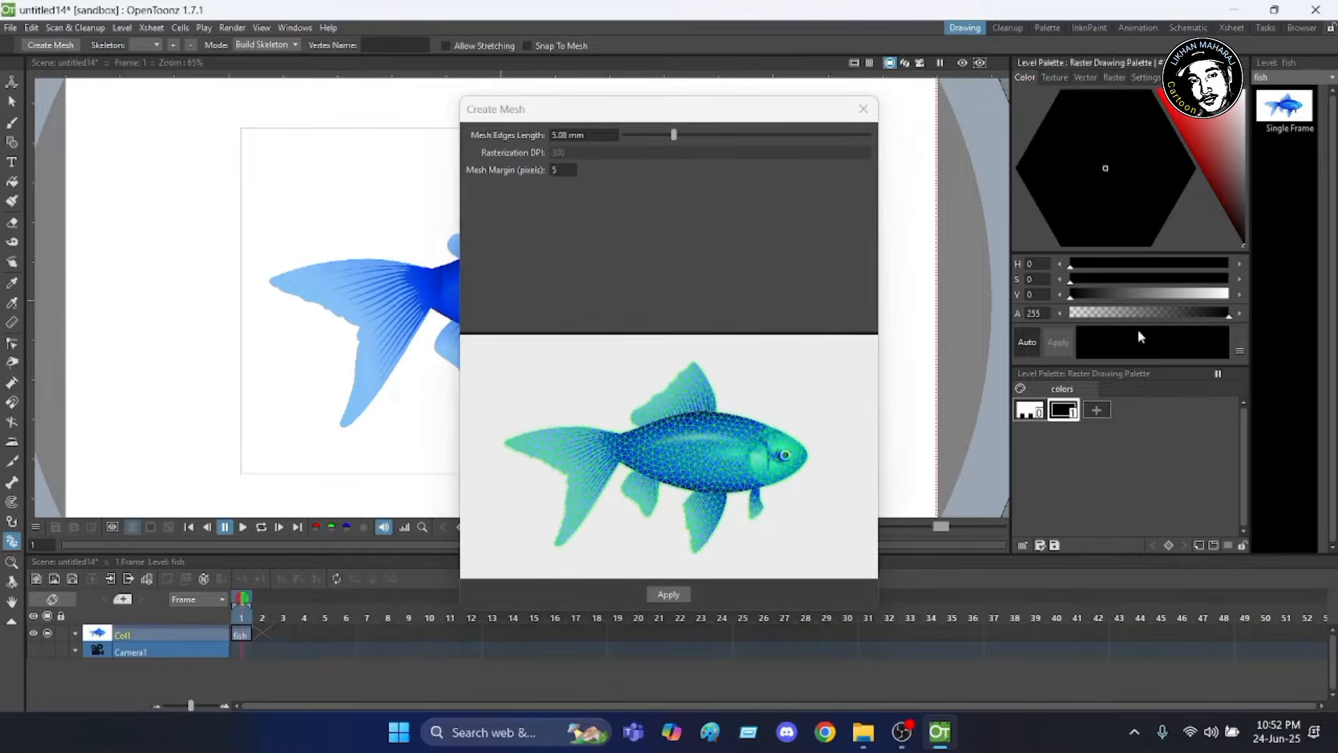
scroll(696, 487, "up", 5)
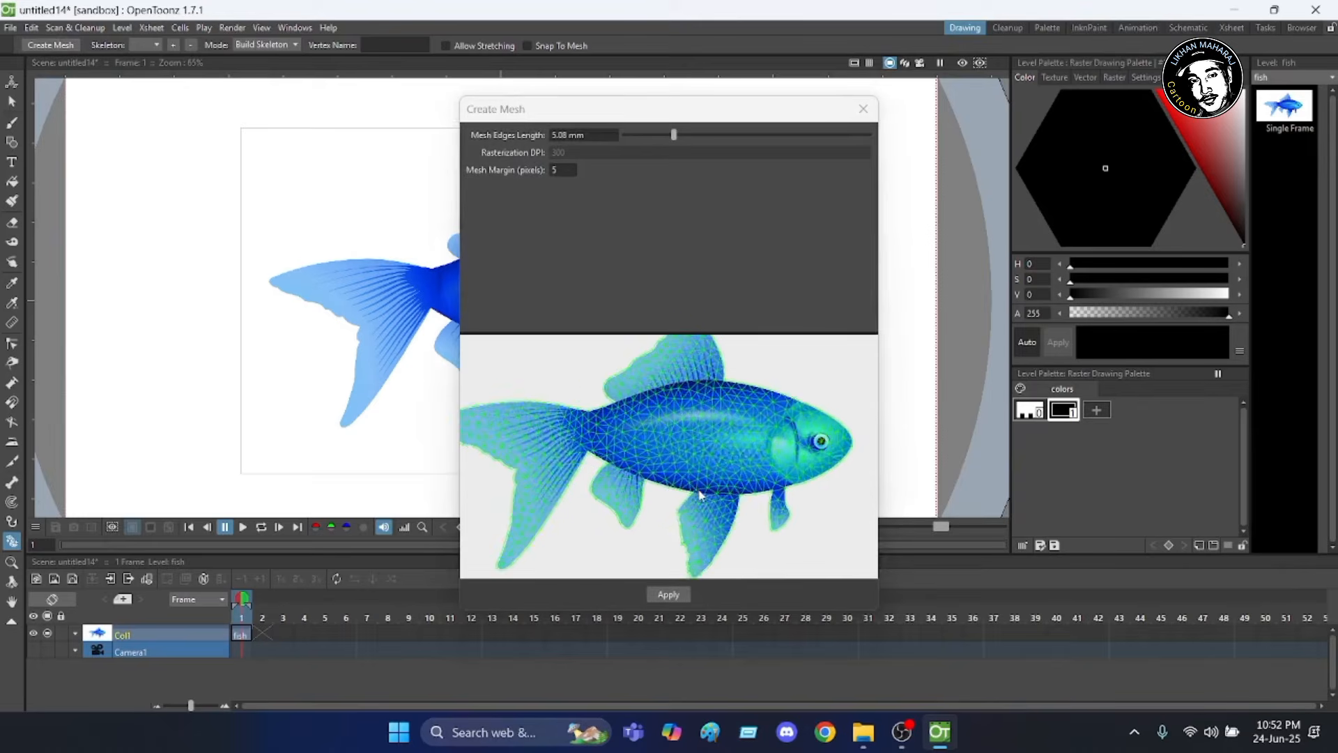
scroll(700, 406, "down", 5)
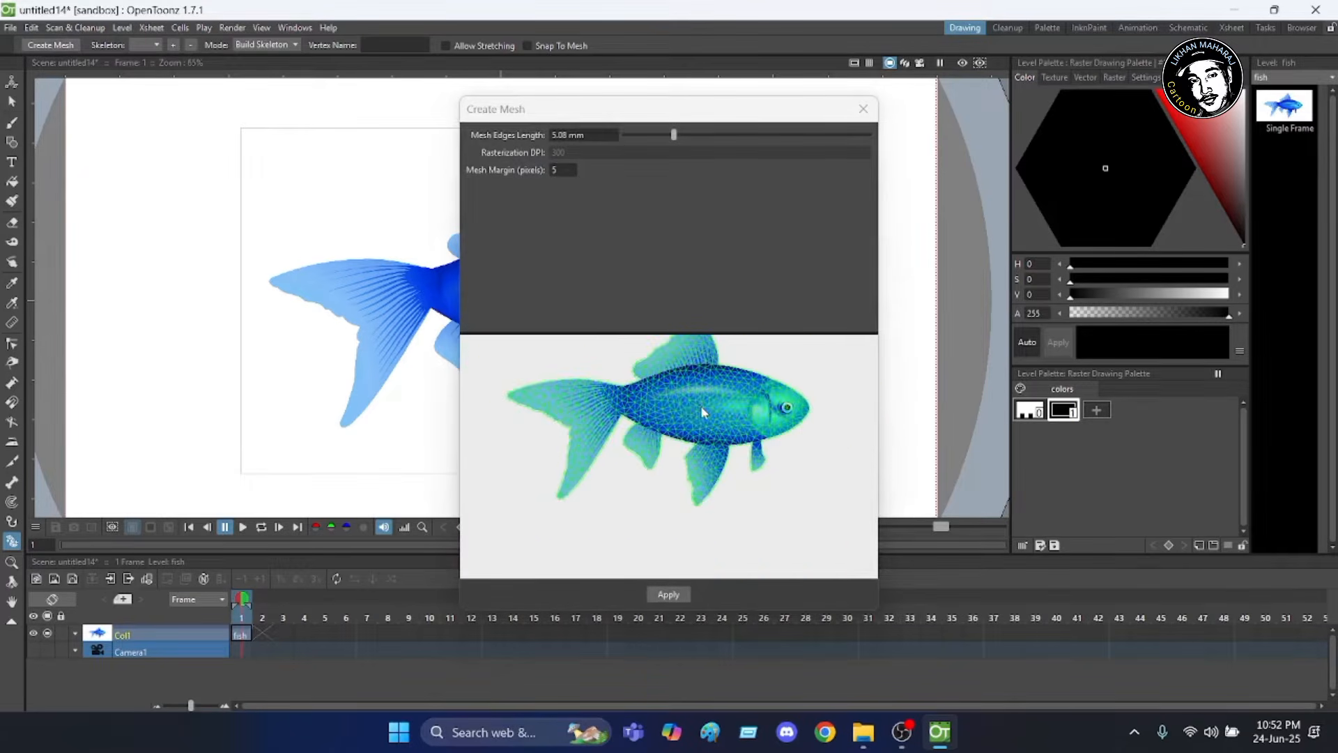
scroll(697, 409, "up", 5)
scroll(691, 407, "up", 3)
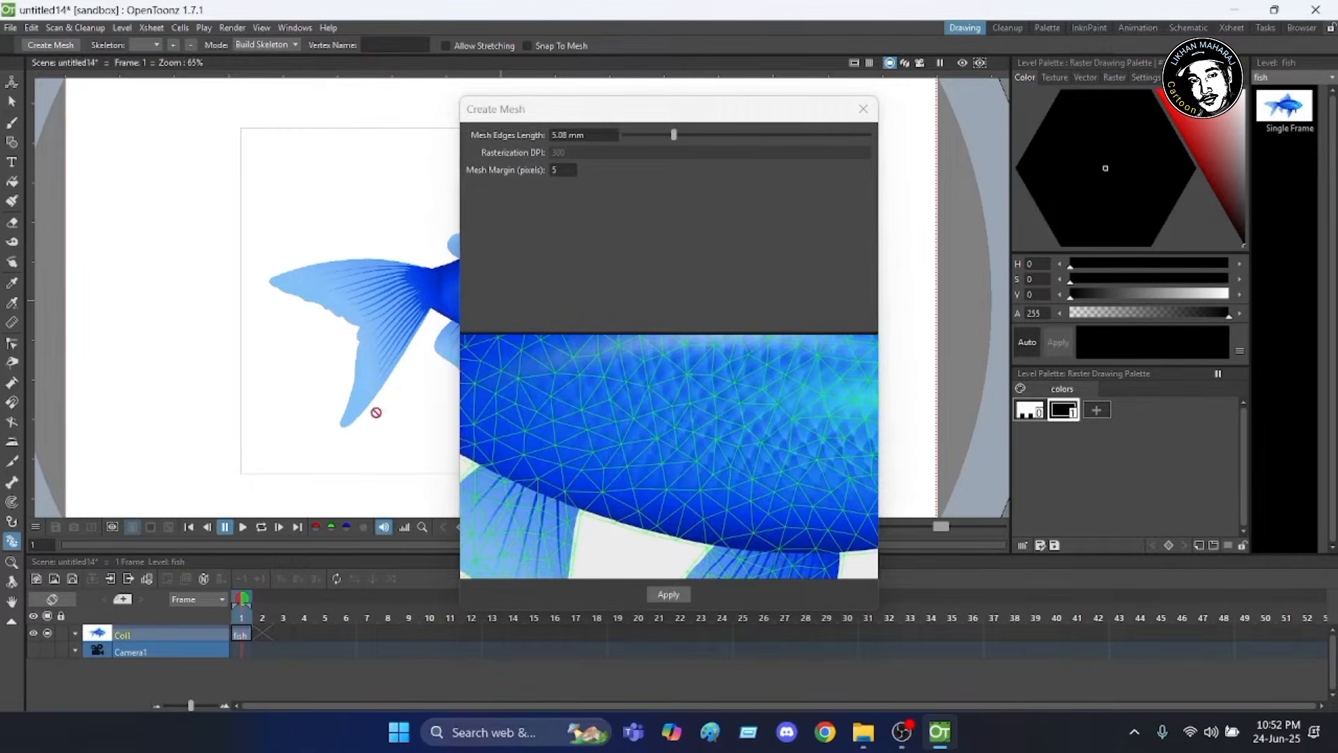
scroll(650, 365, "down", 4)
scroll(649, 365, "down", 5)
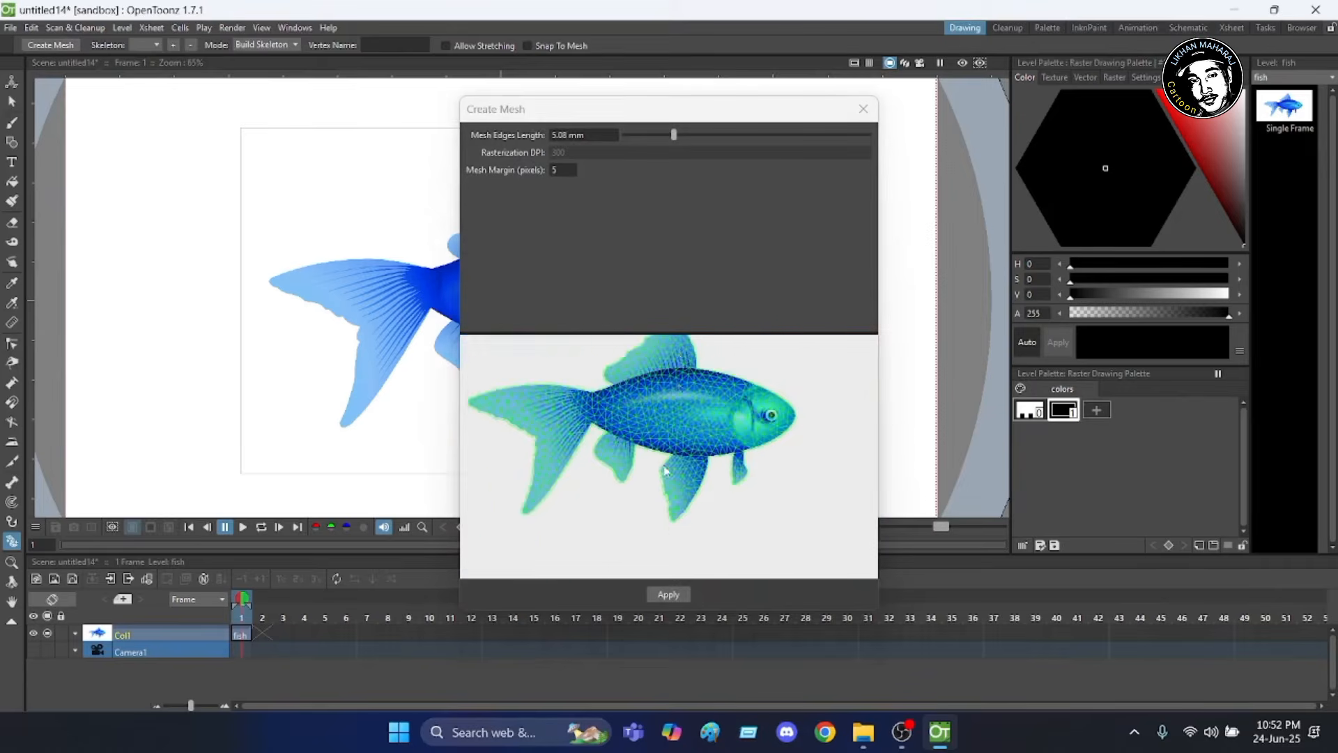
scroll(707, 451, "down", 2)
scroll(705, 394, "up", 3)
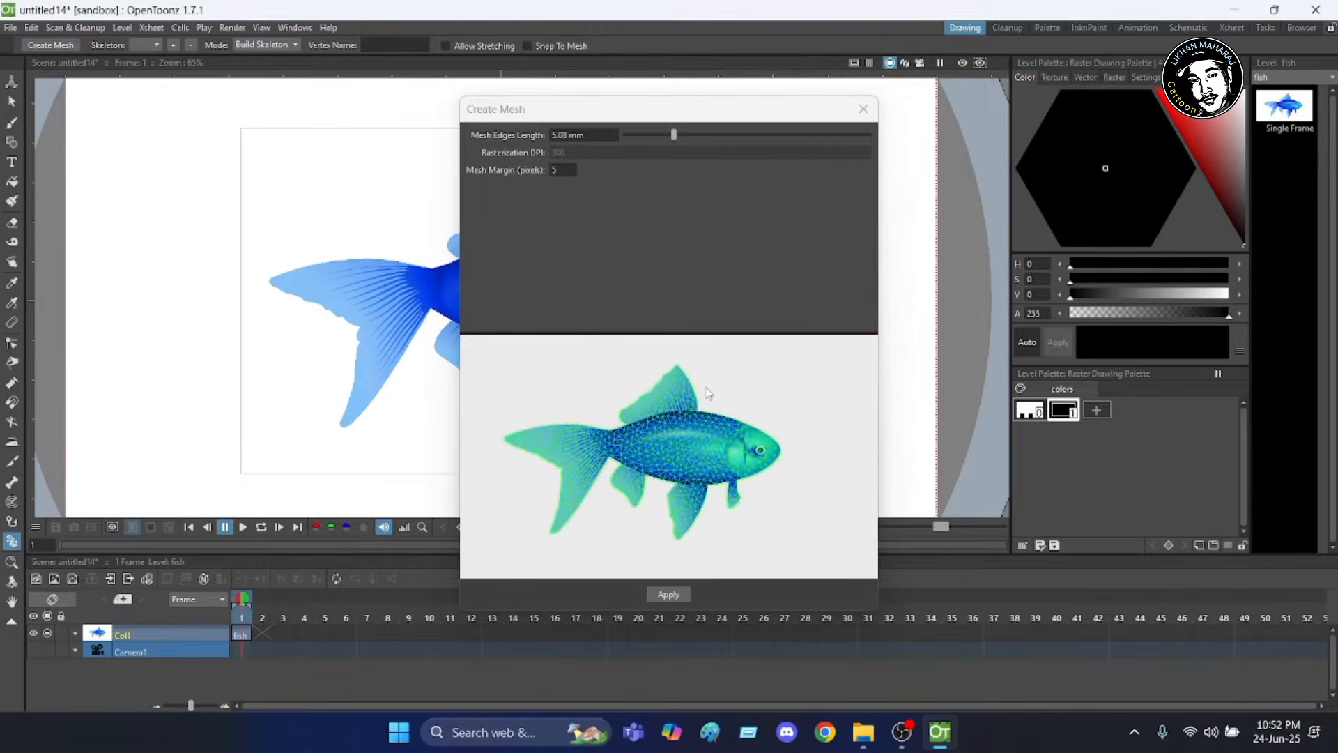
scroll(705, 392, "up", 1)
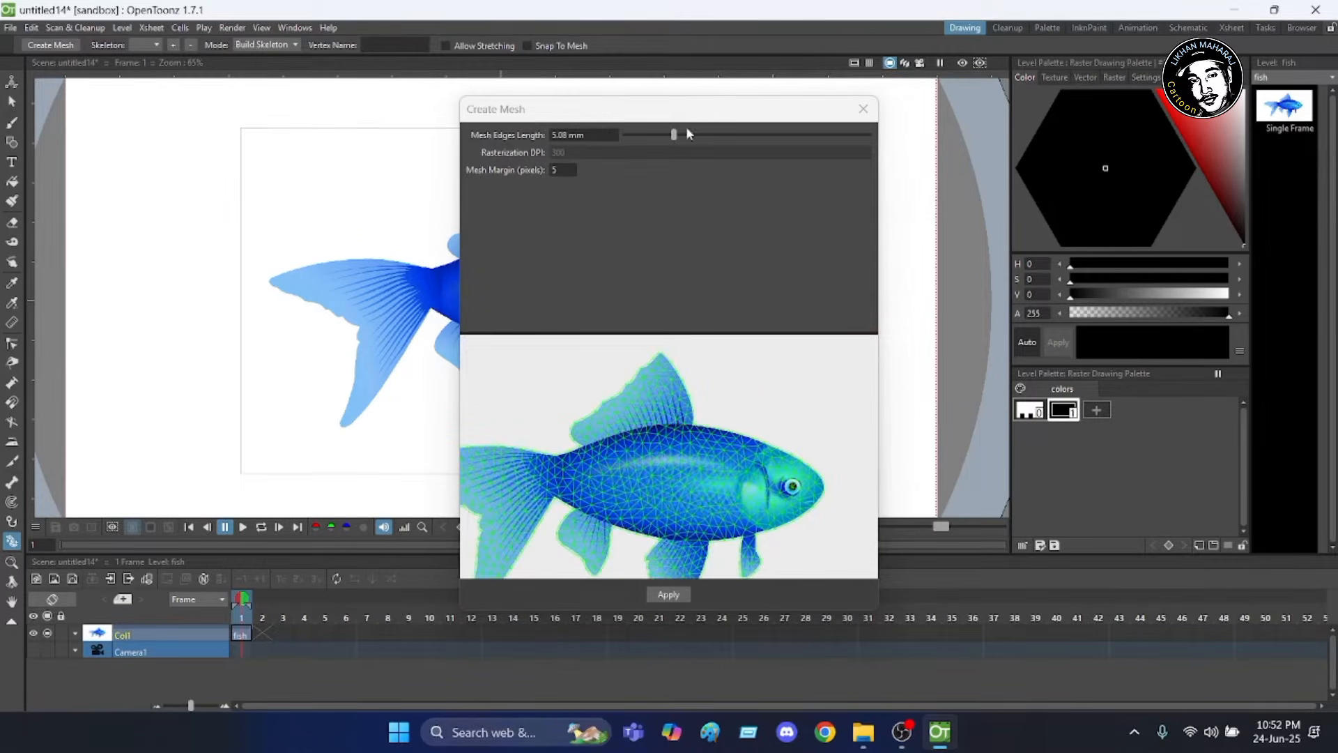
Try mesh edge lengths of about 20.58 mm and 0 mm, comparing the triangle density in the preview.
left_click_drag(674, 133, 824, 132)
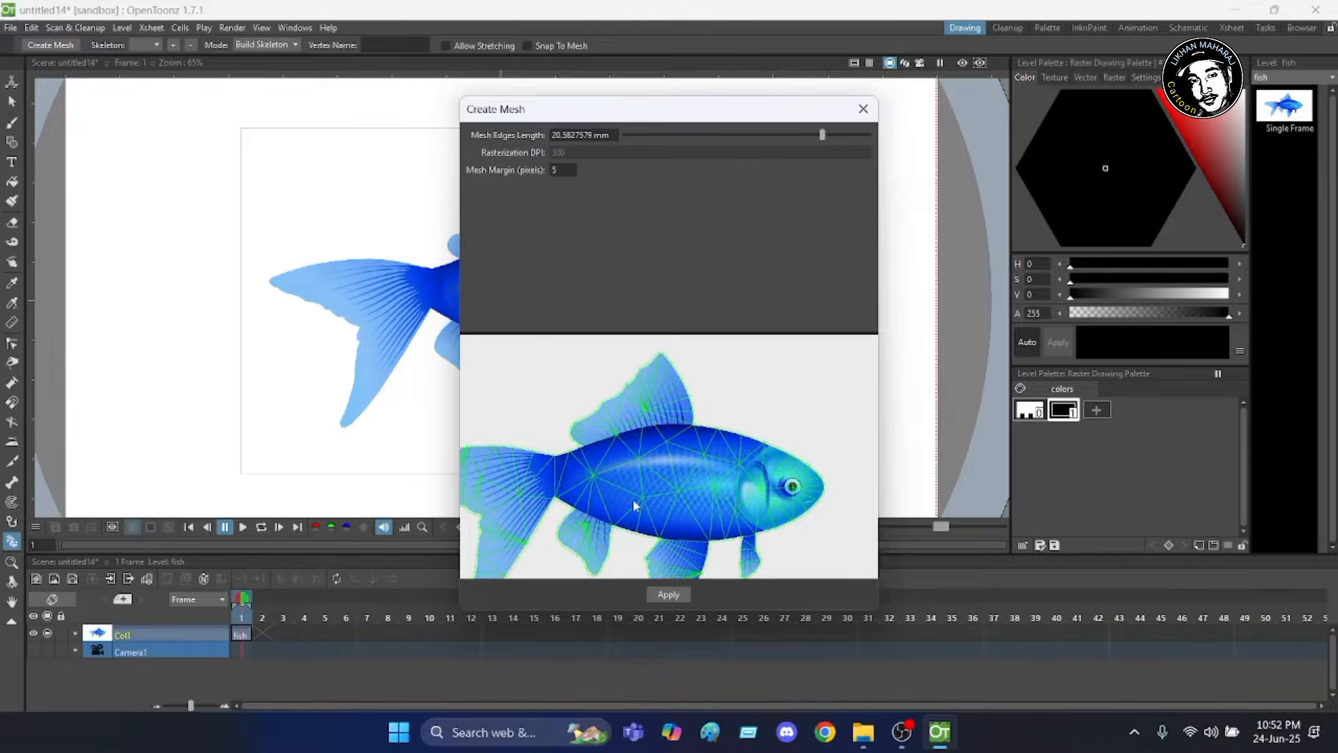
scroll(632, 499, "up", 3)
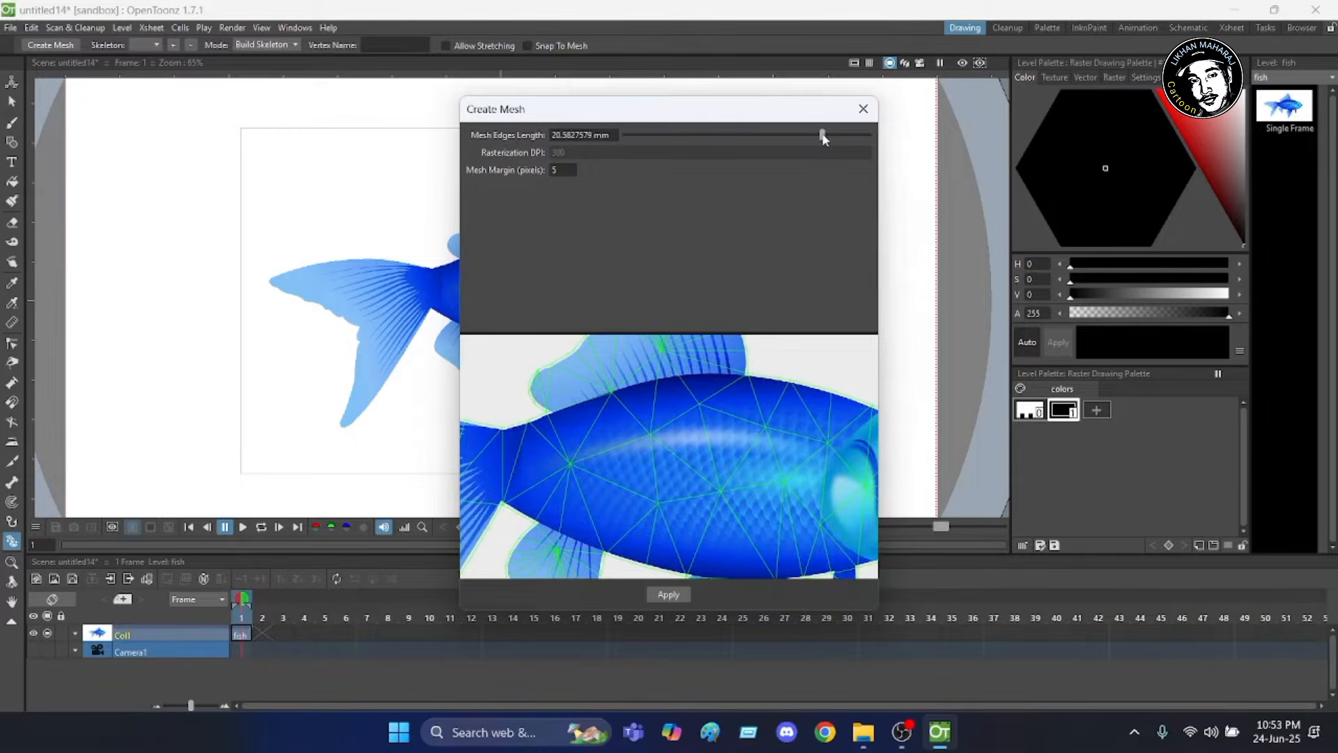
left_click_drag(822, 138, 626, 142)
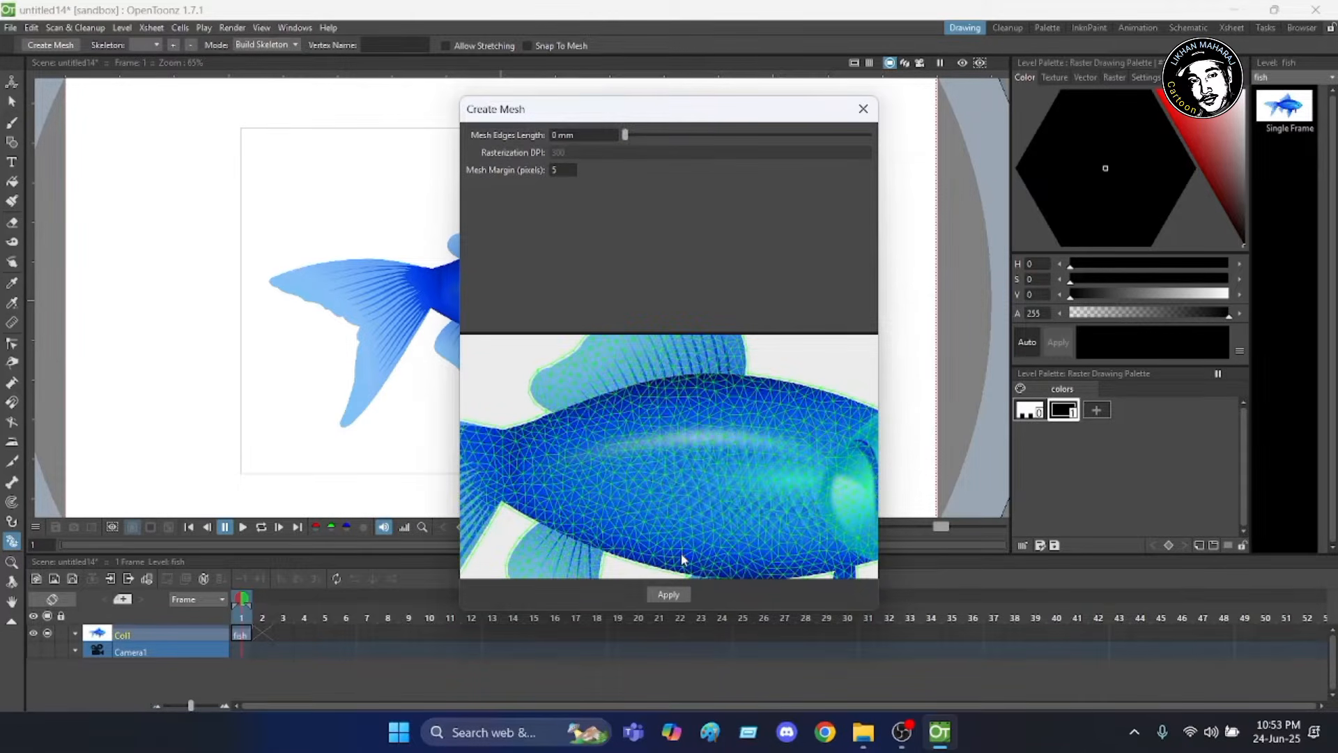
scroll(718, 418, "up", 4)
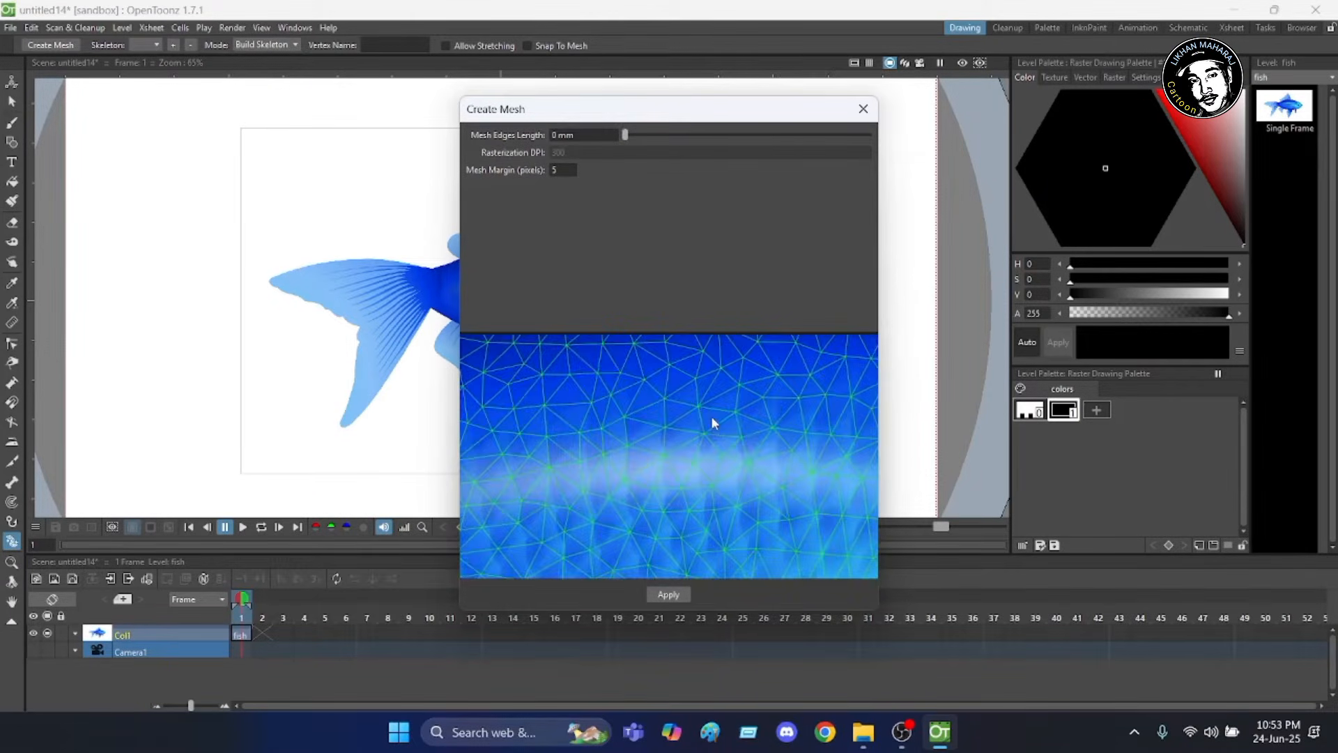
scroll(713, 422, "down", 5)
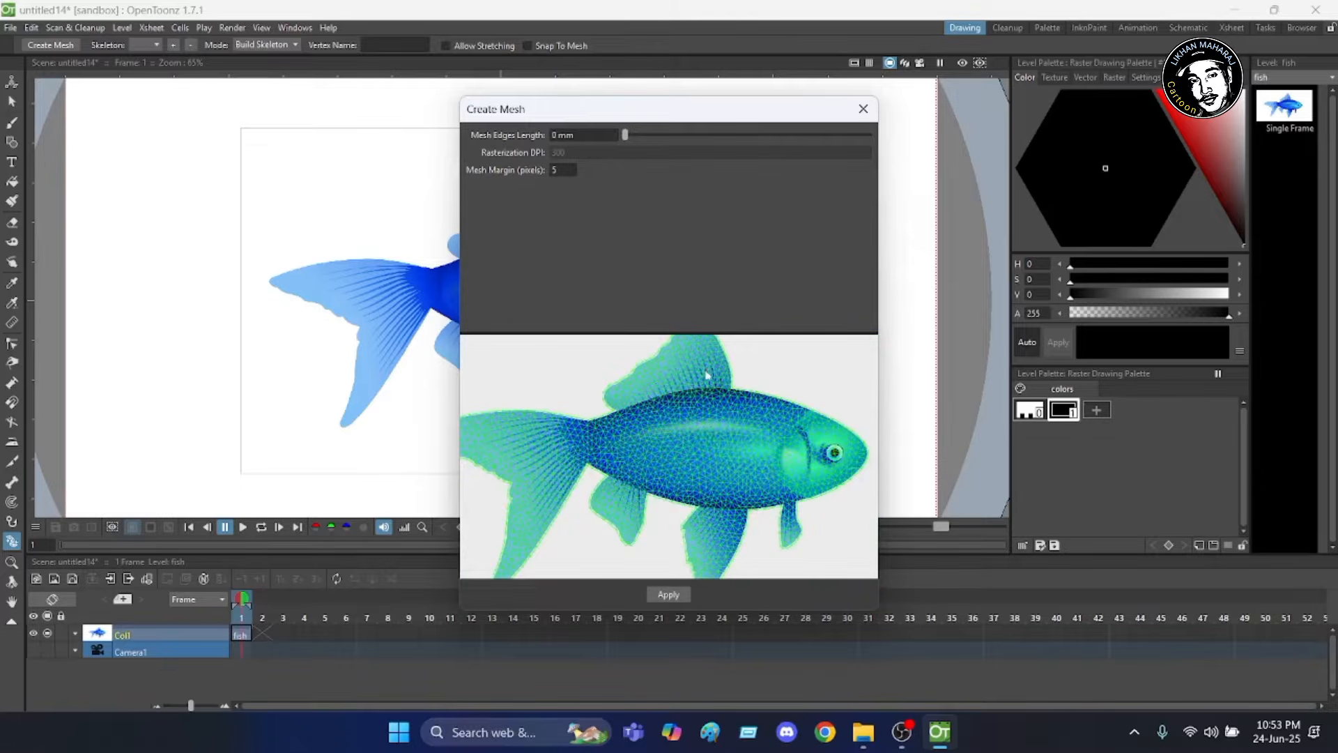
Set the mesh edges length to about 2.34 mm and apply the mesh to the fish.
left_click_drag(626, 138, 643, 137)
left_click_drag(643, 135, 650, 134)
scroll(634, 353, "down", 3)
scroll(657, 439, "up", 3)
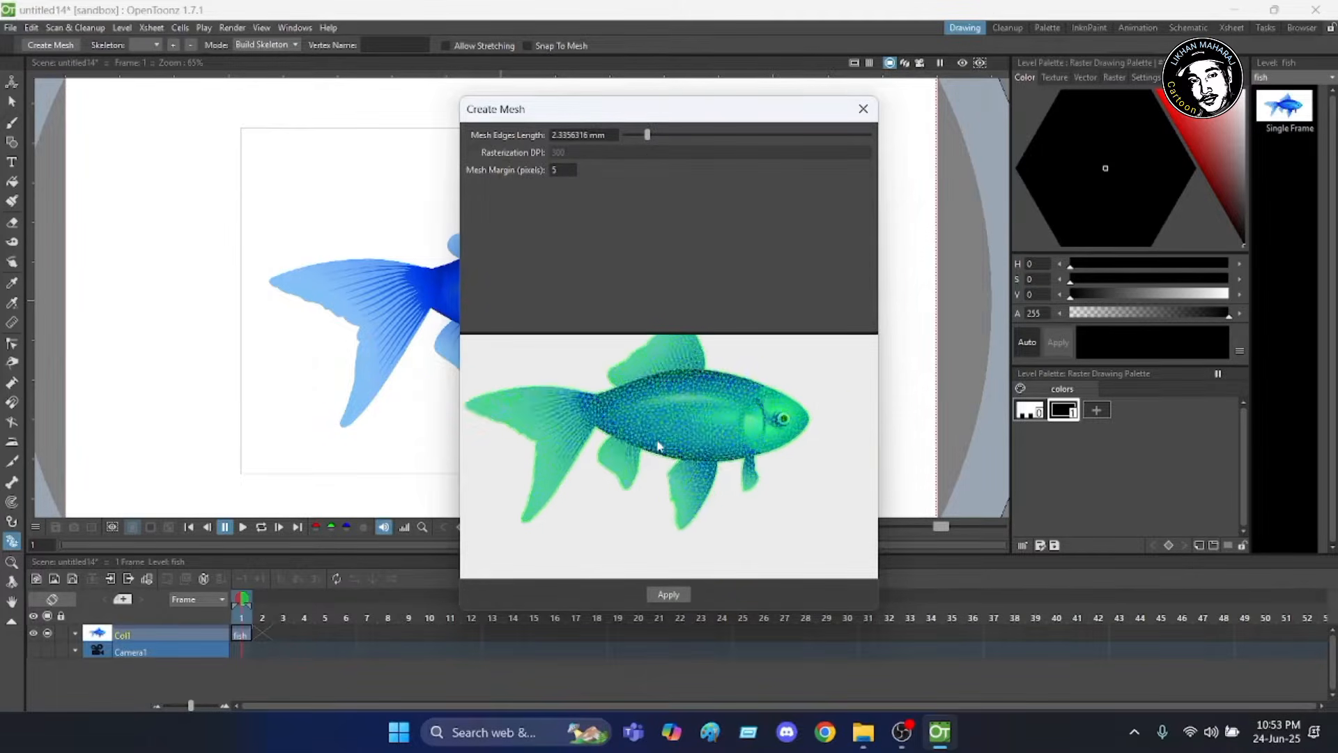
scroll(663, 344, "down", 2)
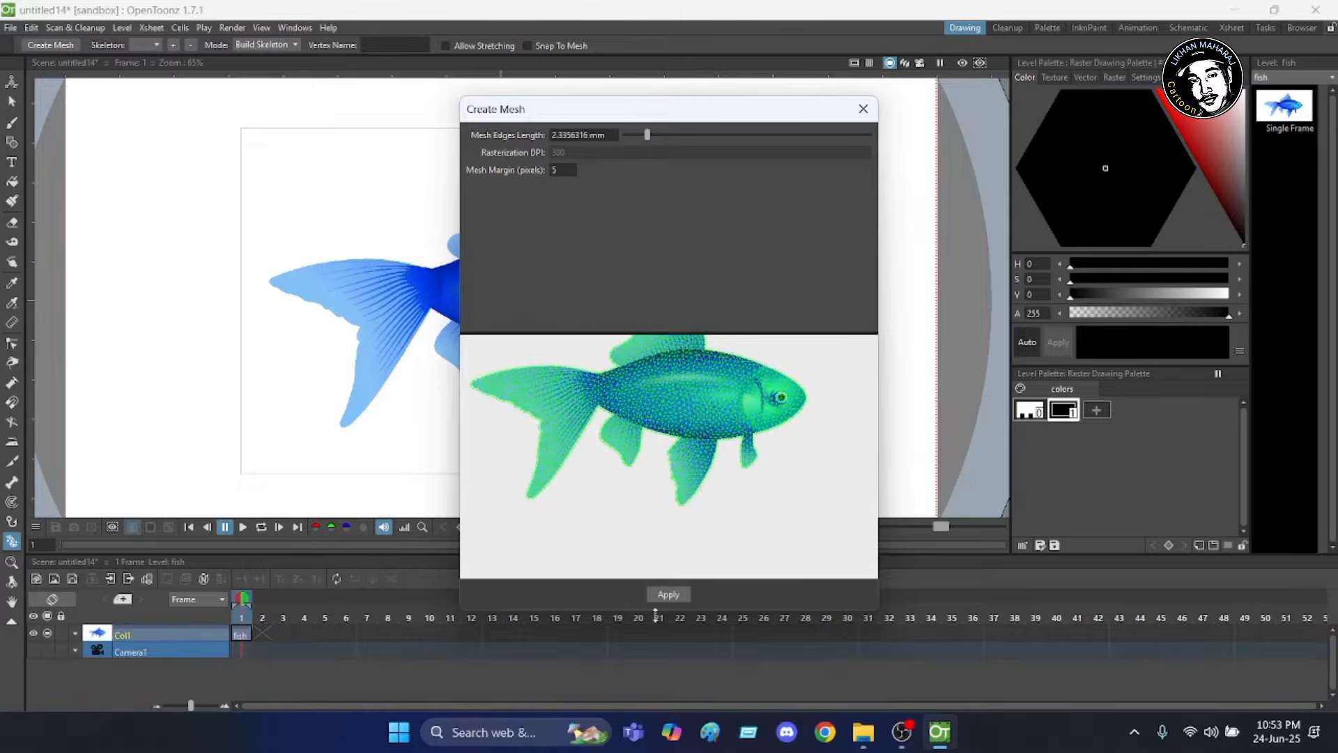
left_click(673, 595)
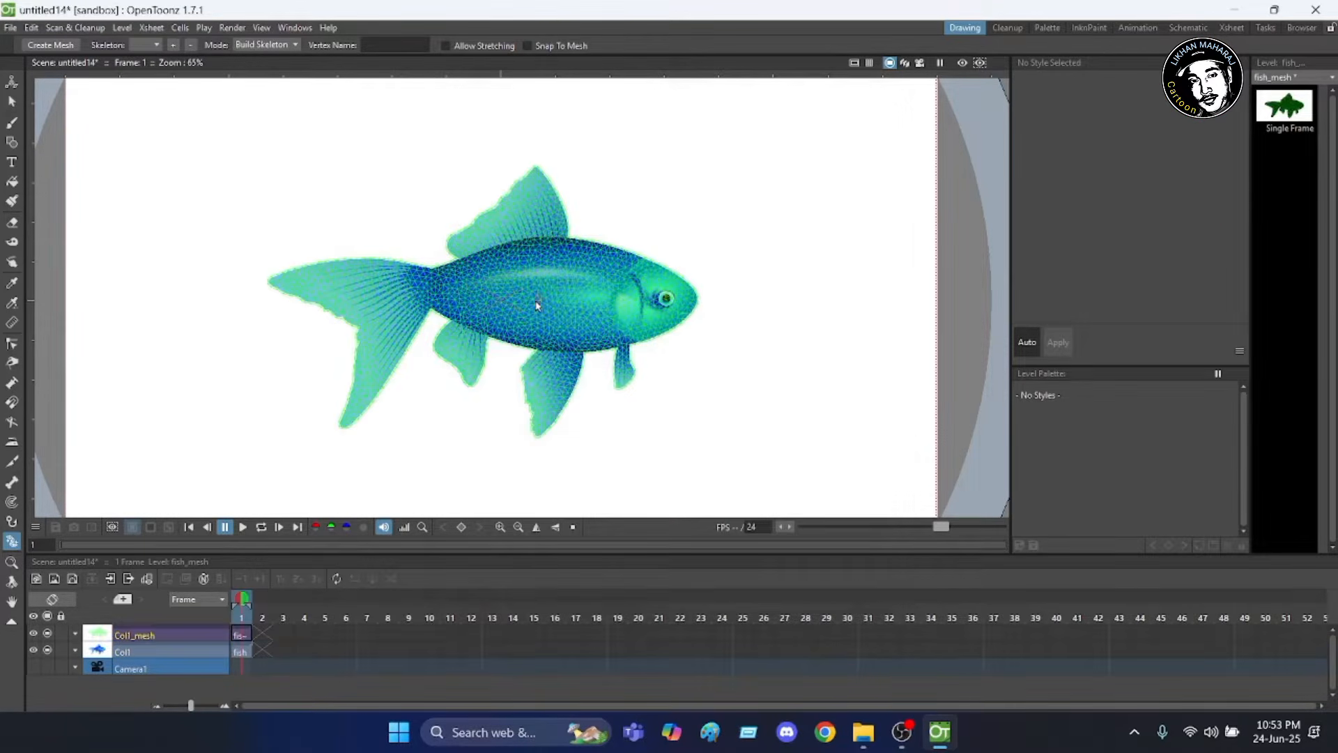
scroll(502, 240, "up", 4)
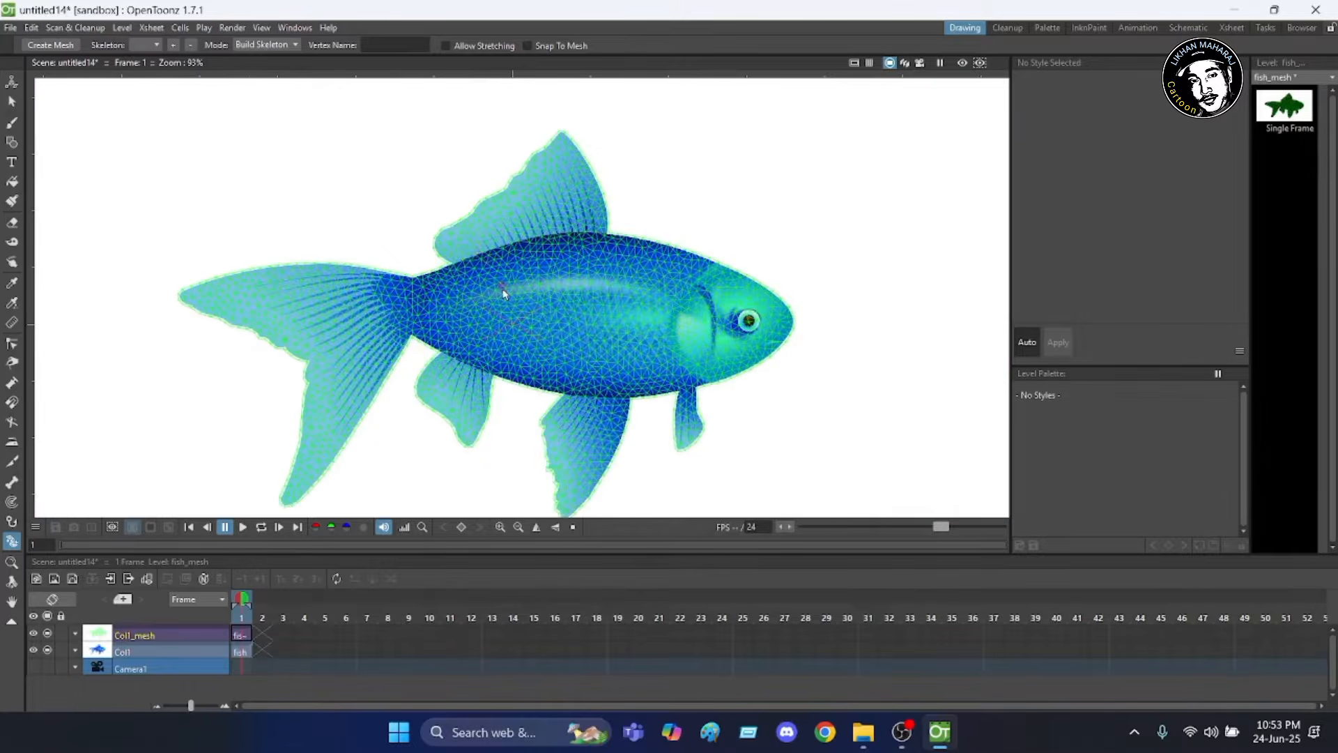
scroll(505, 293, "down", 3)
scroll(626, 328, "up", 1)
scroll(626, 333, "down", 2)
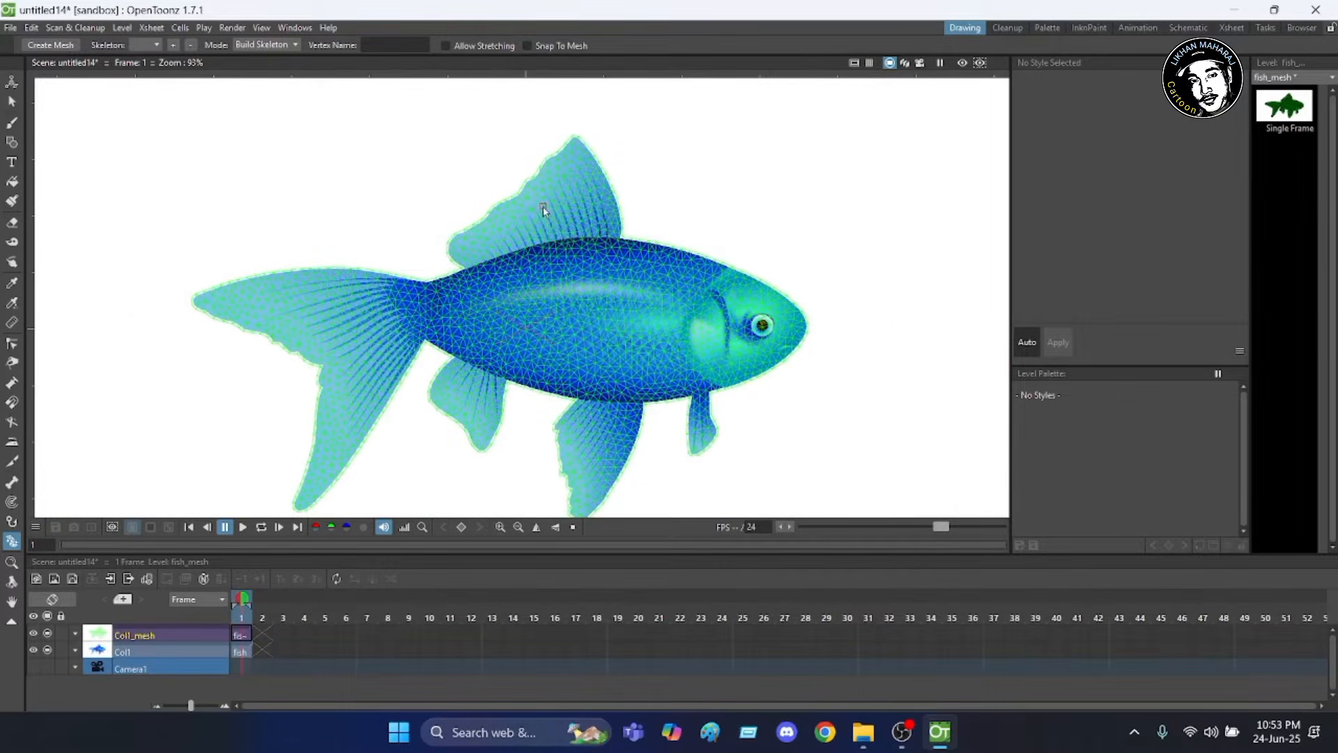
left_click(316, 287)
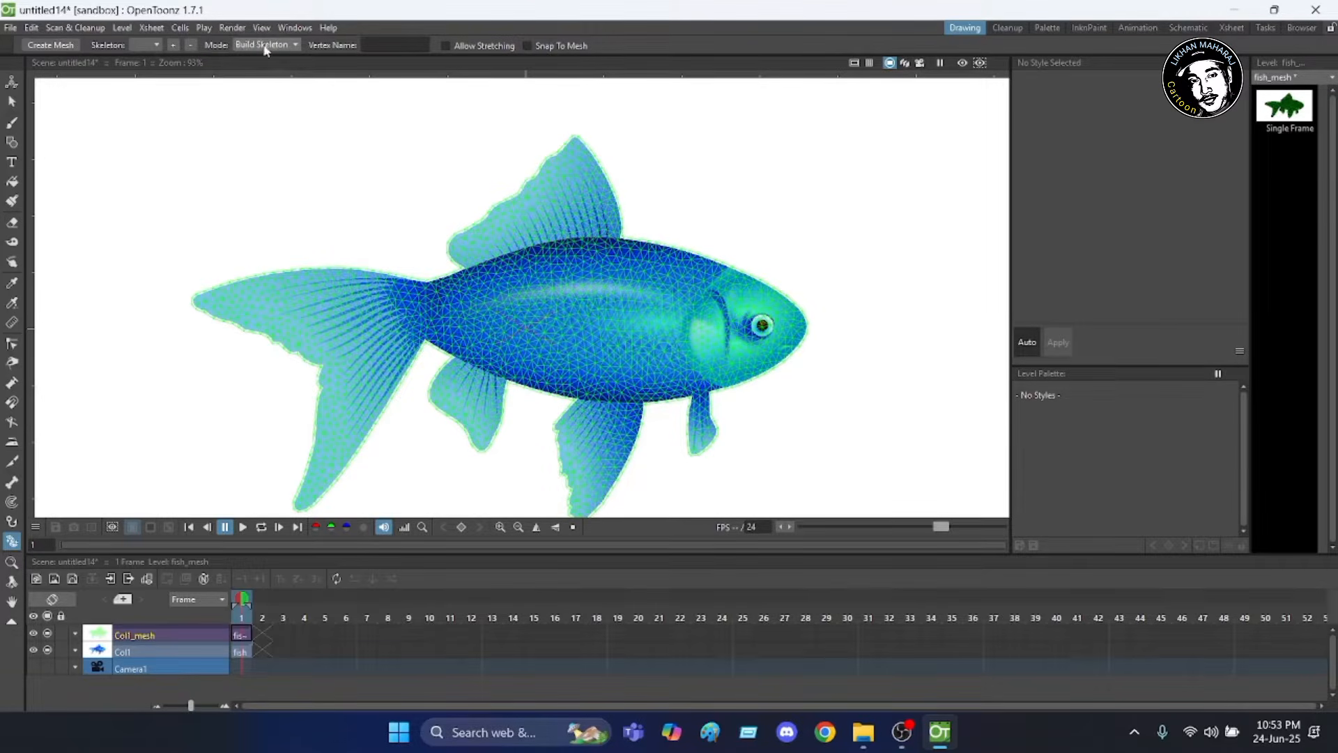
In Build Skeleton mode, lay a four-vertex spine along the fish from the tail base through the body to the nose tip.
left_click(298, 45)
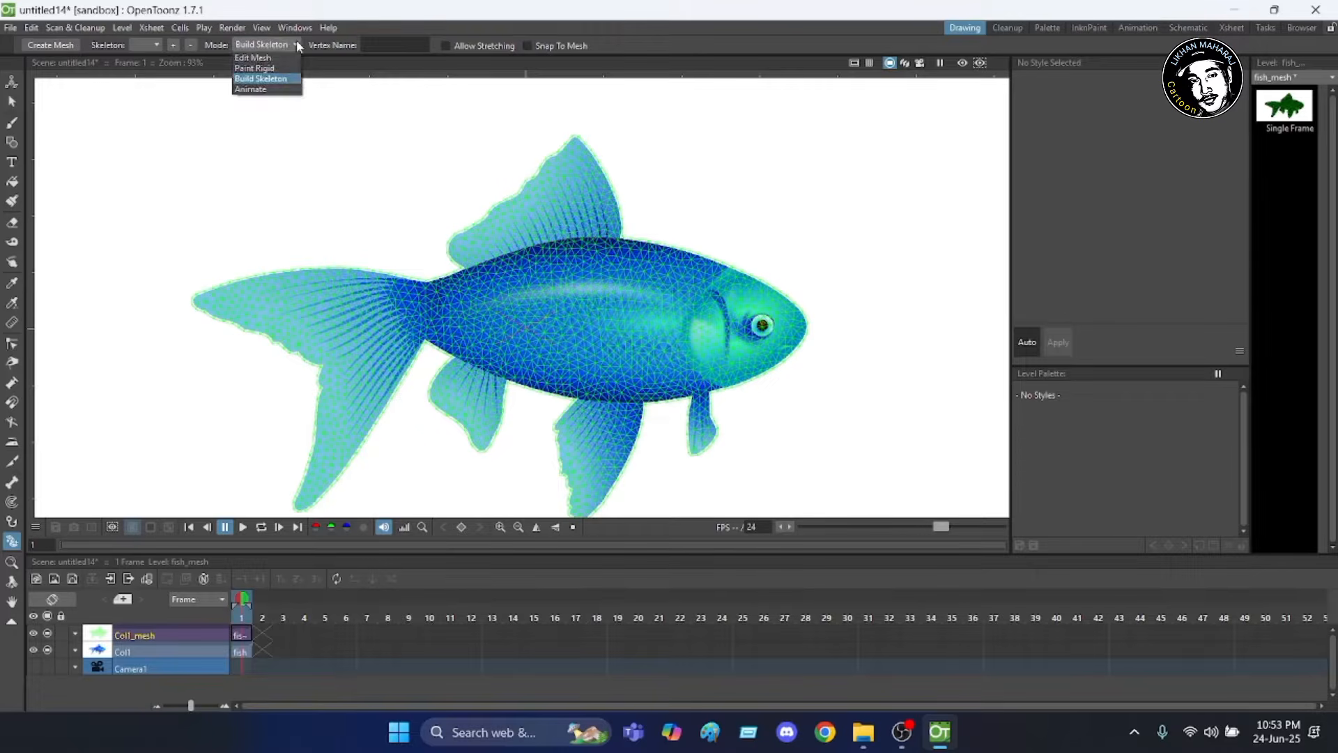
left_click(269, 79)
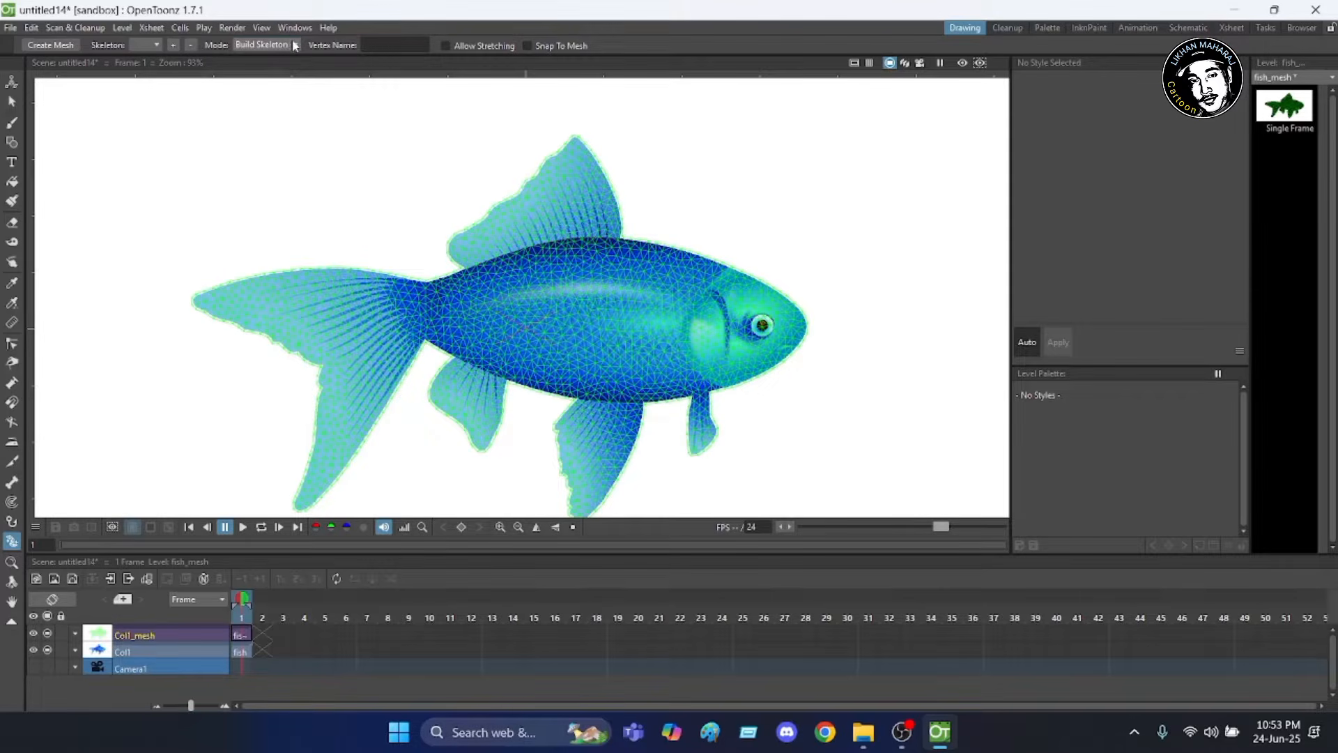
scroll(495, 366, "up", 2)
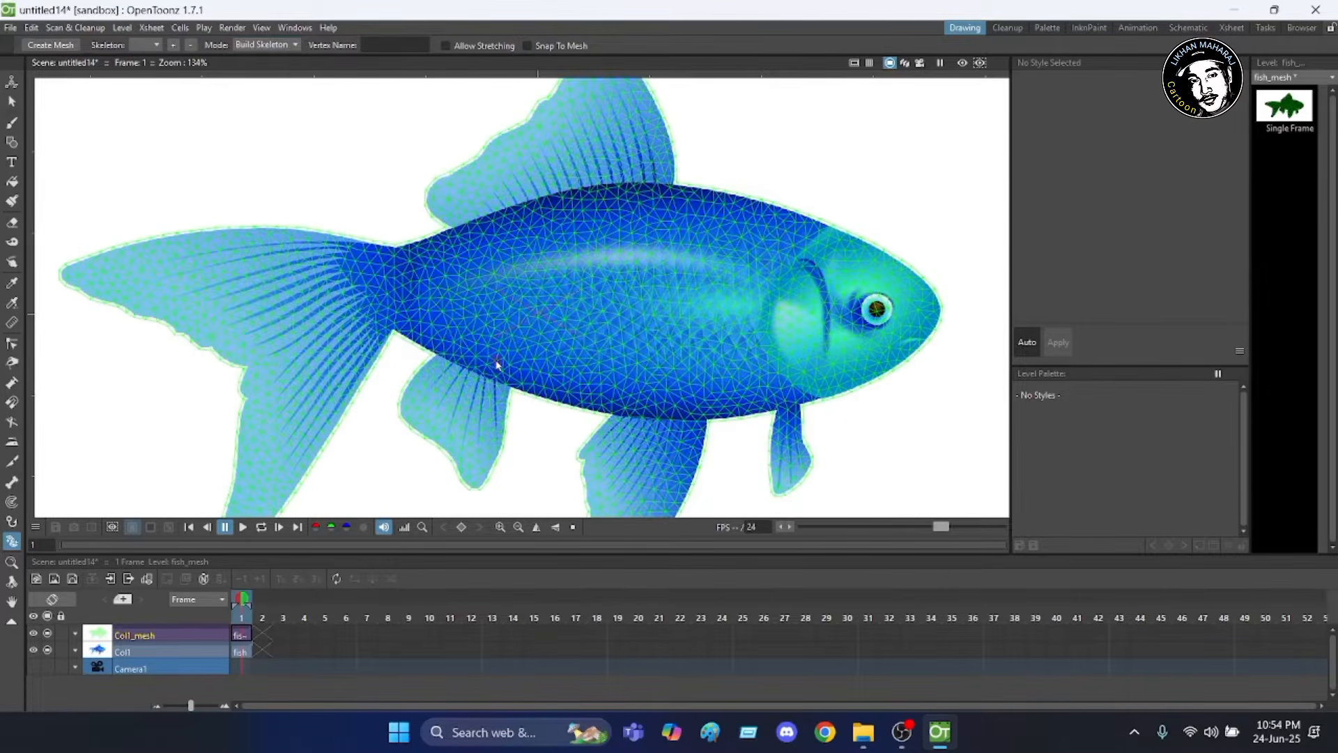
scroll(478, 293, "down", 2)
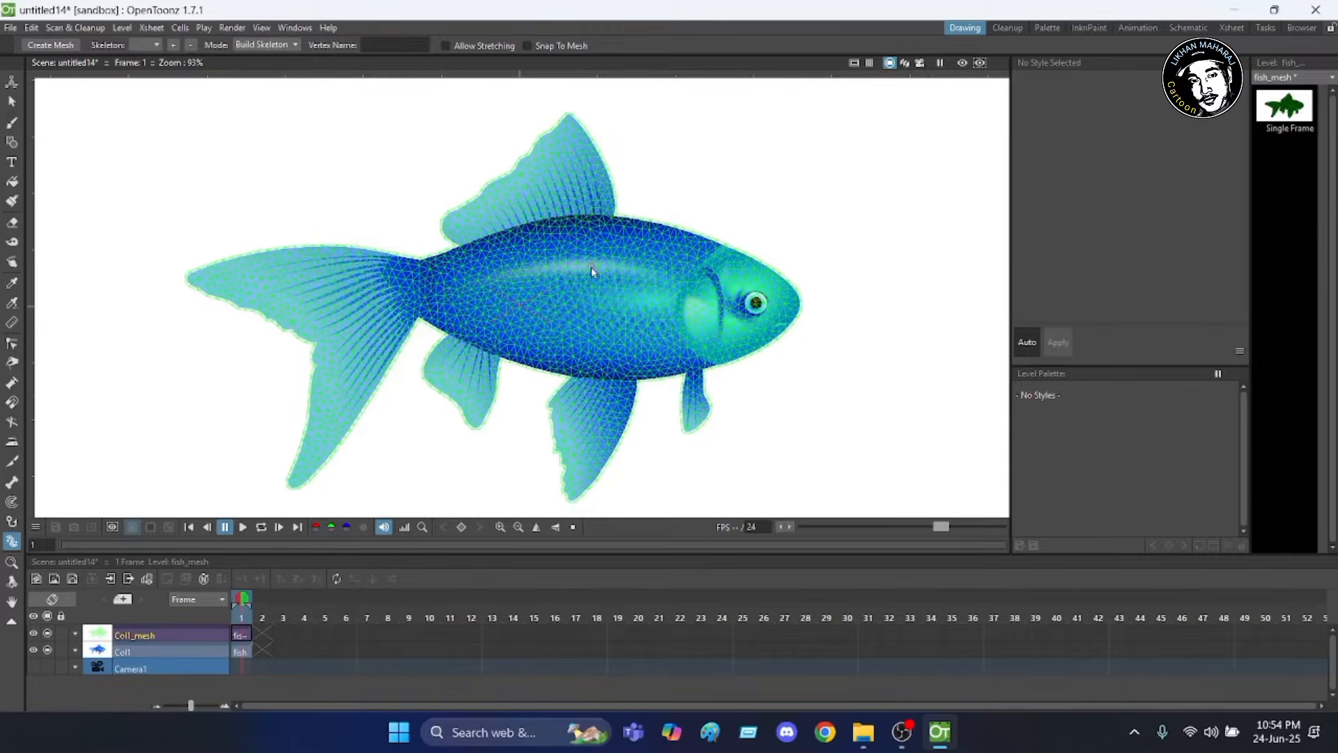
left_click(424, 292)
left_click(538, 297)
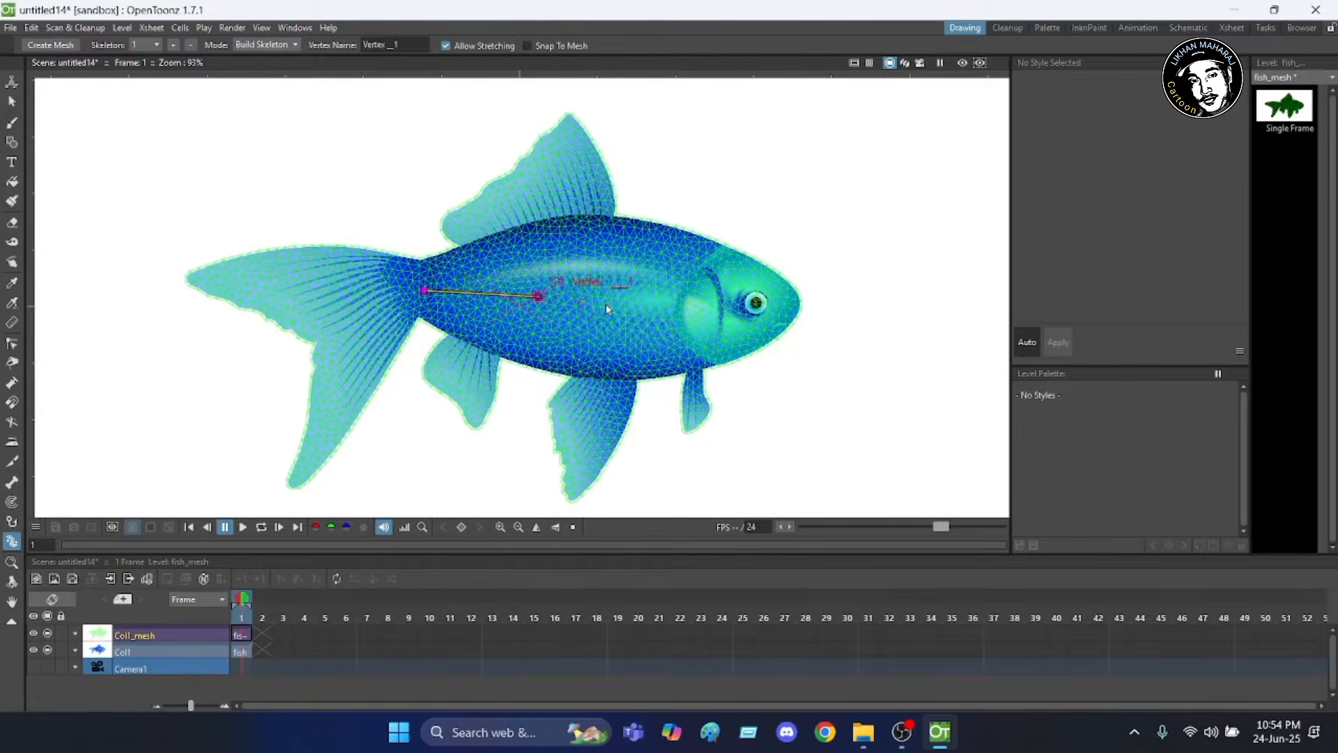
left_click(658, 302)
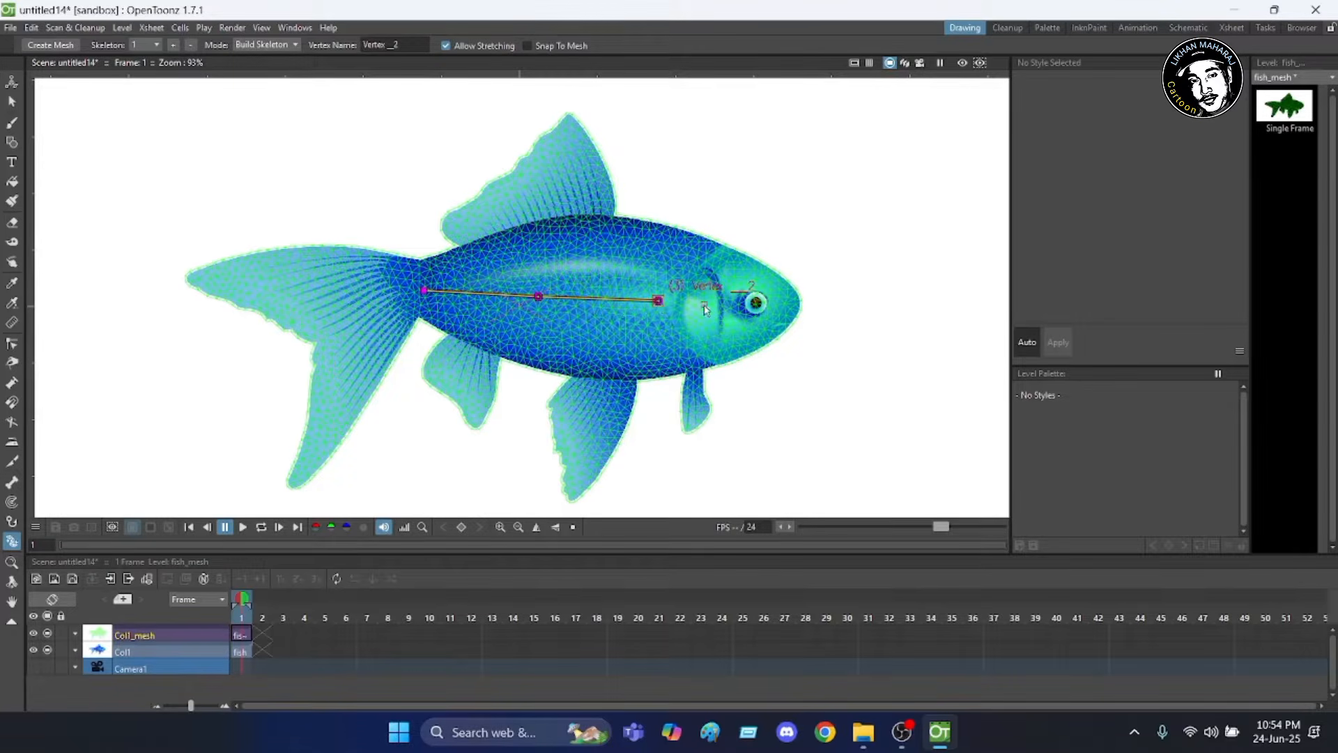
left_click(798, 303)
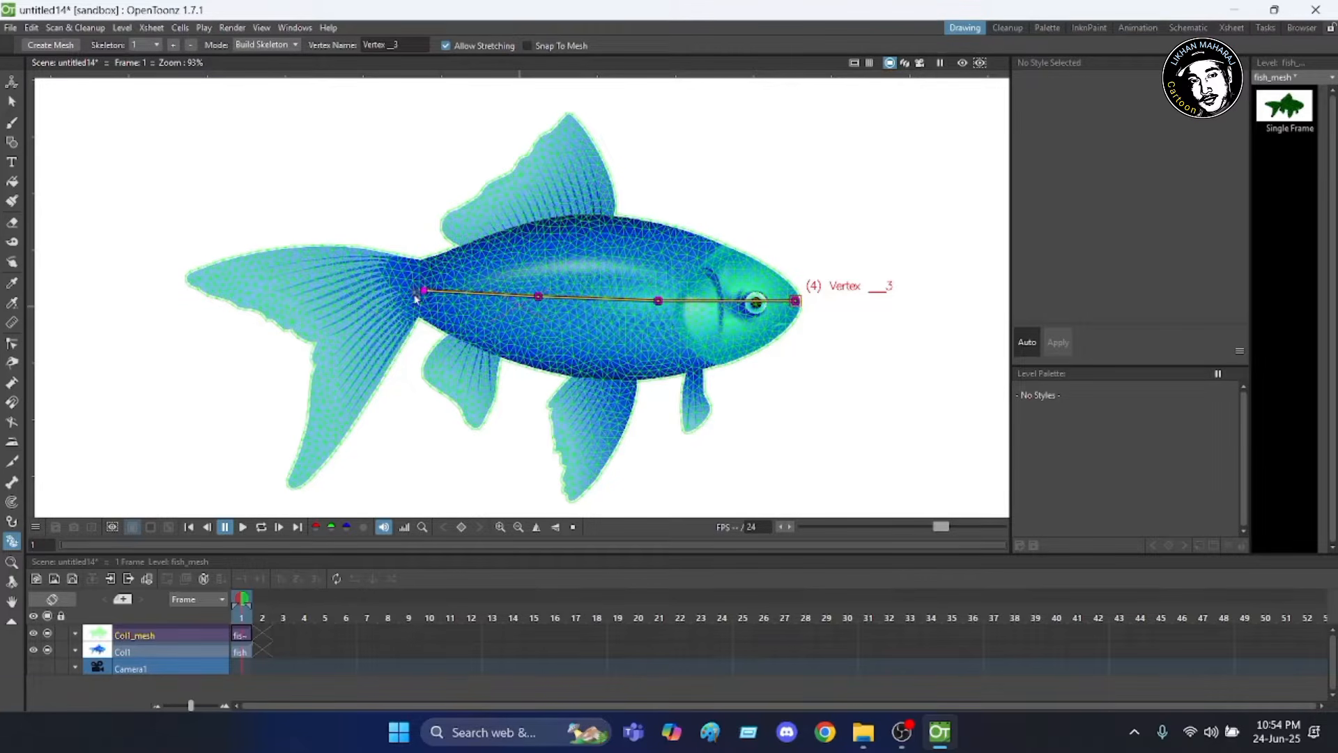
Branch a three-vertex bone chain from the root along the upper edge of the tail fin to its tip.
left_click(424, 289)
left_click(416, 261)
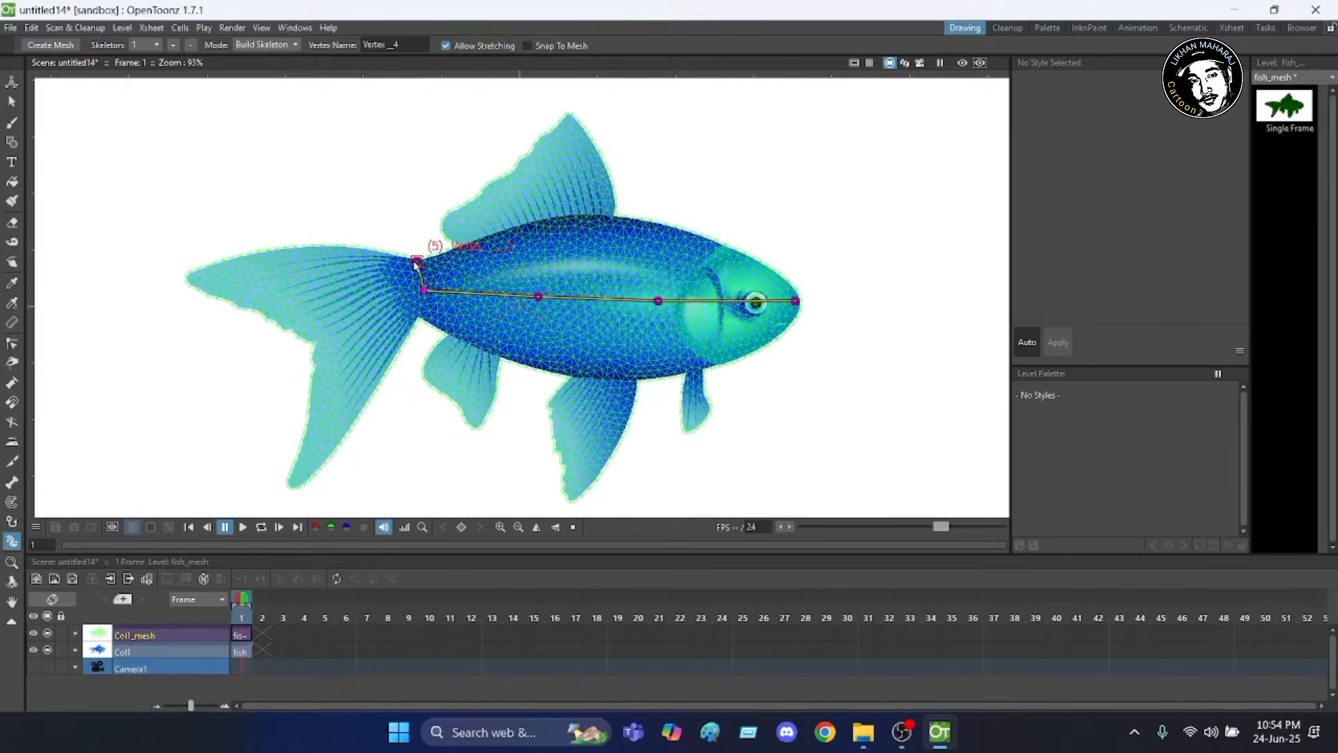
left_click(284, 251)
left_click(192, 275)
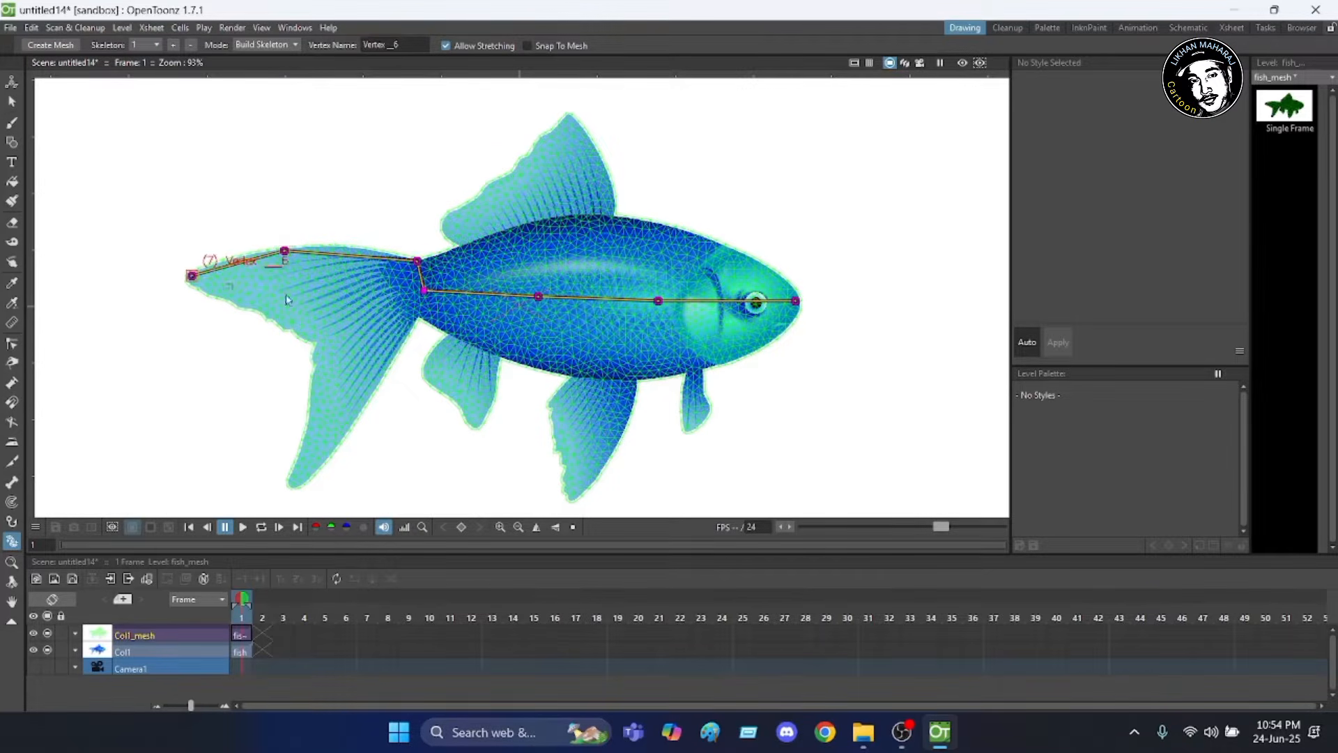
Add a three-vertex chain down the lower tail lobe to its tip, and a single bone from the root to the tail's notch.
left_click(418, 307)
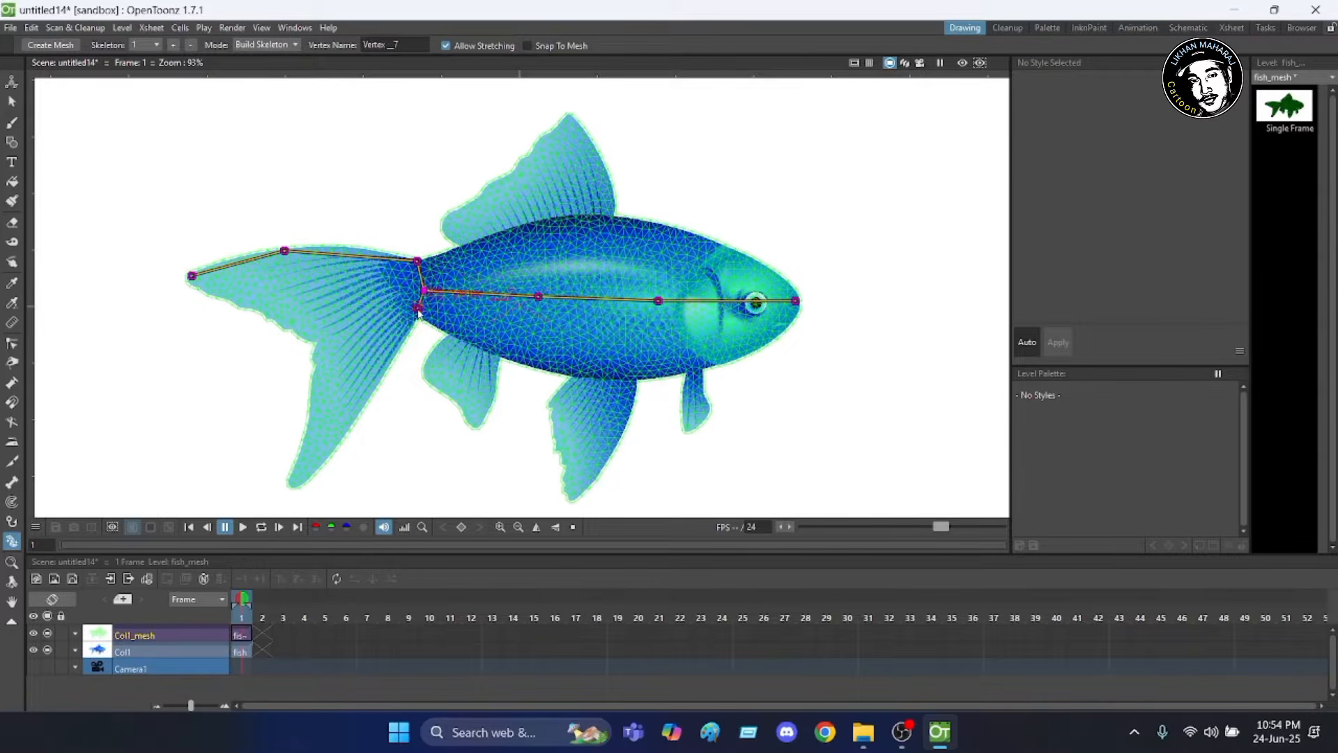
left_click(366, 391)
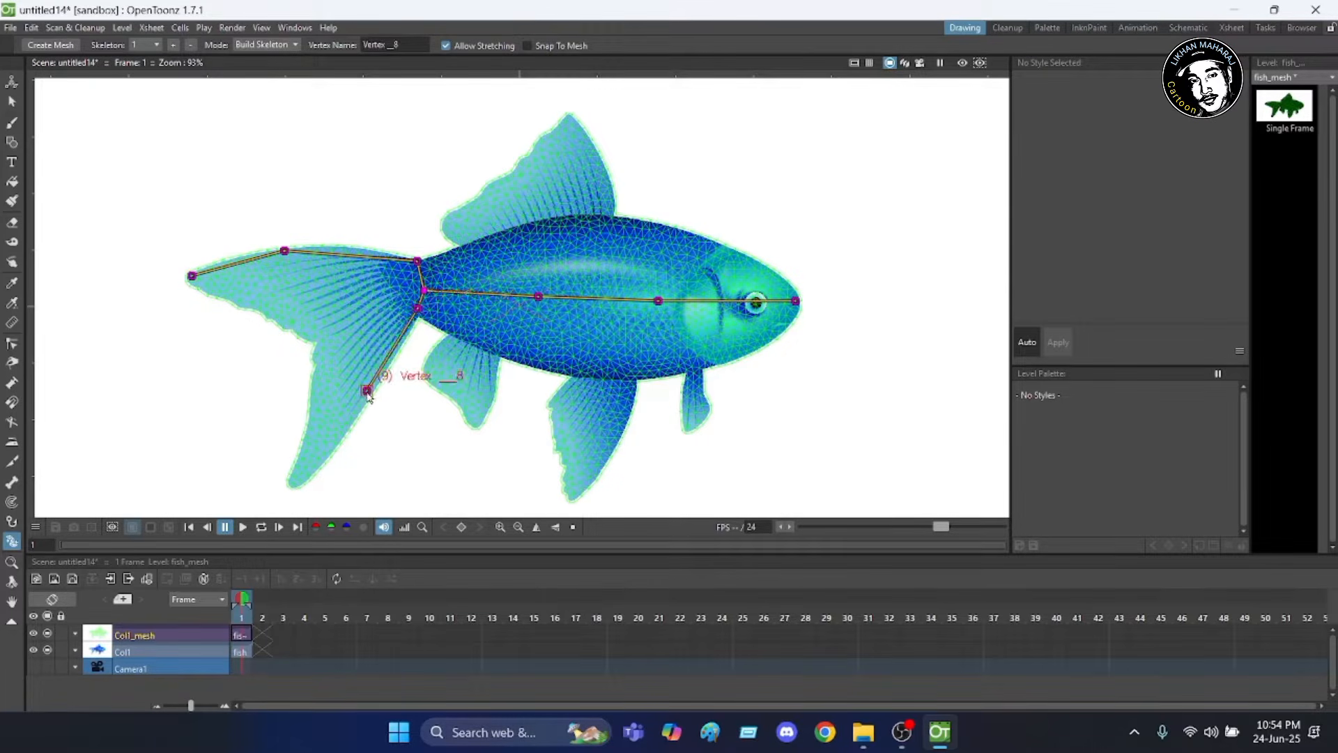
left_click(297, 483)
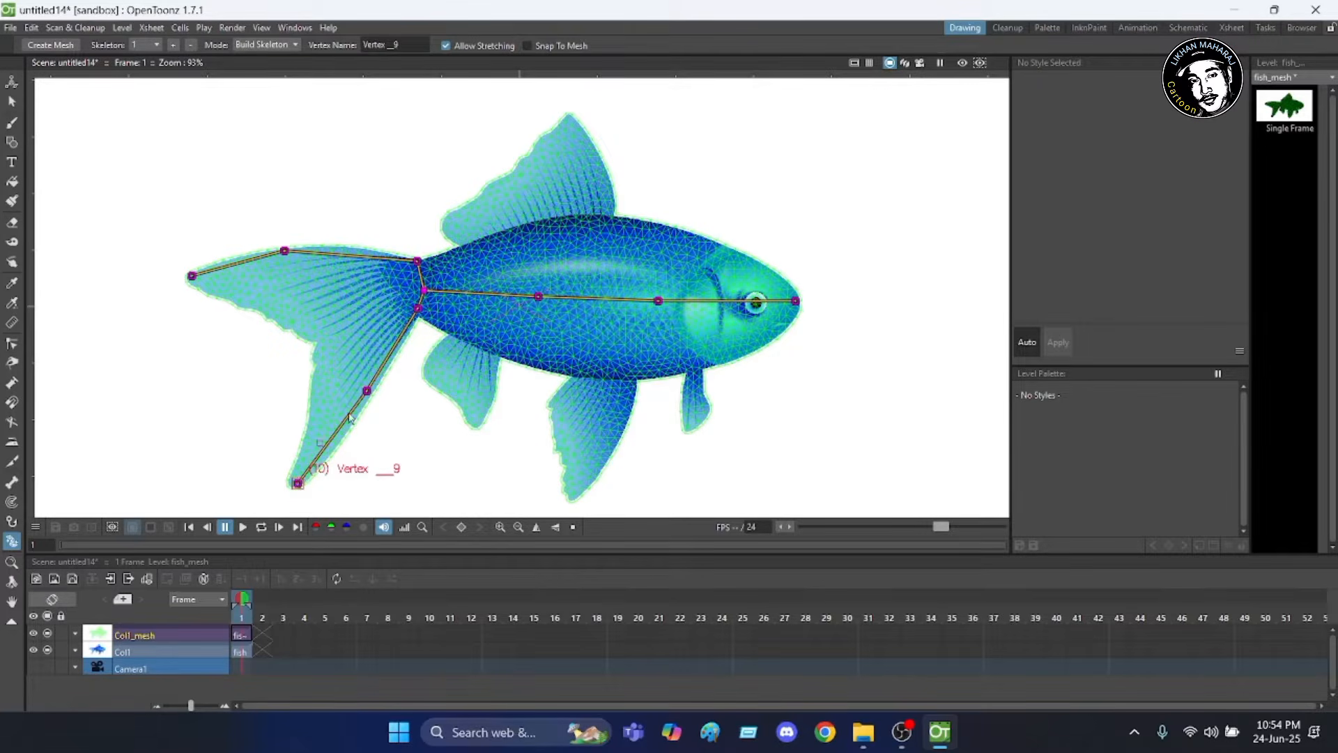
left_click(421, 291)
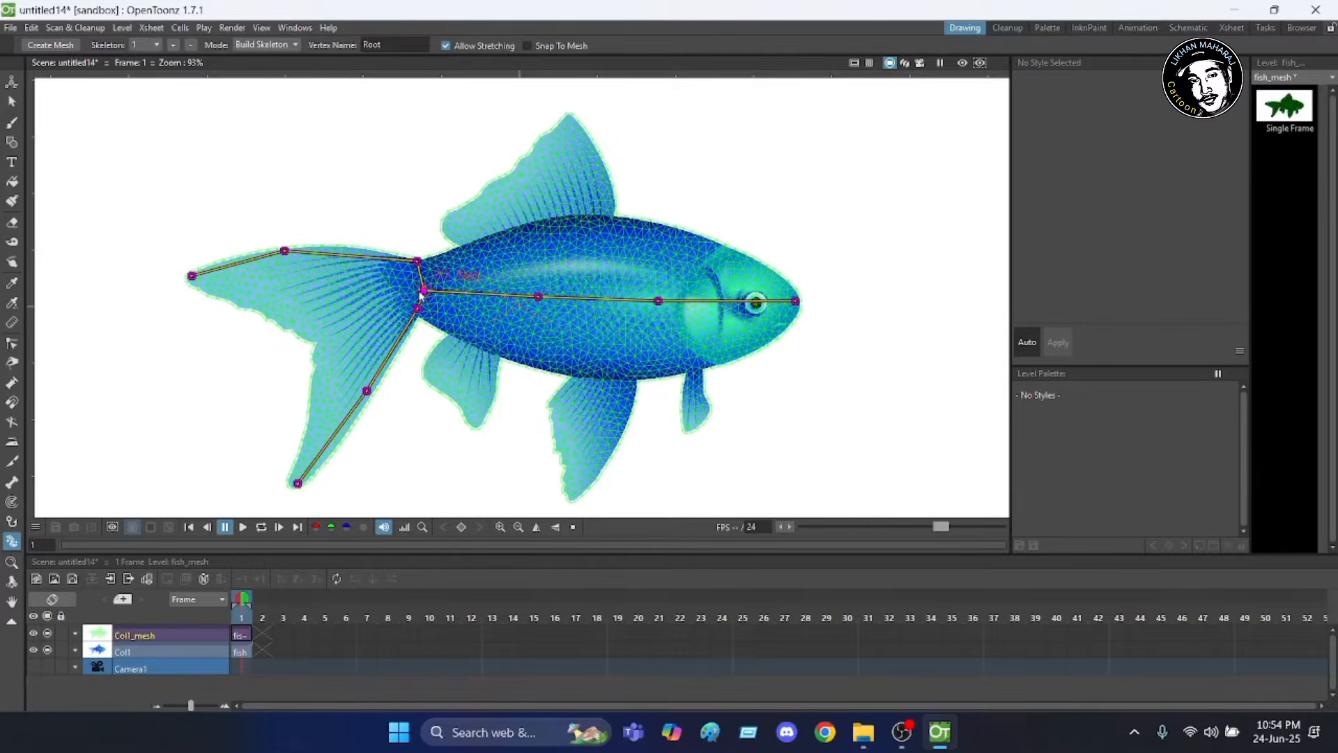
left_click(315, 343)
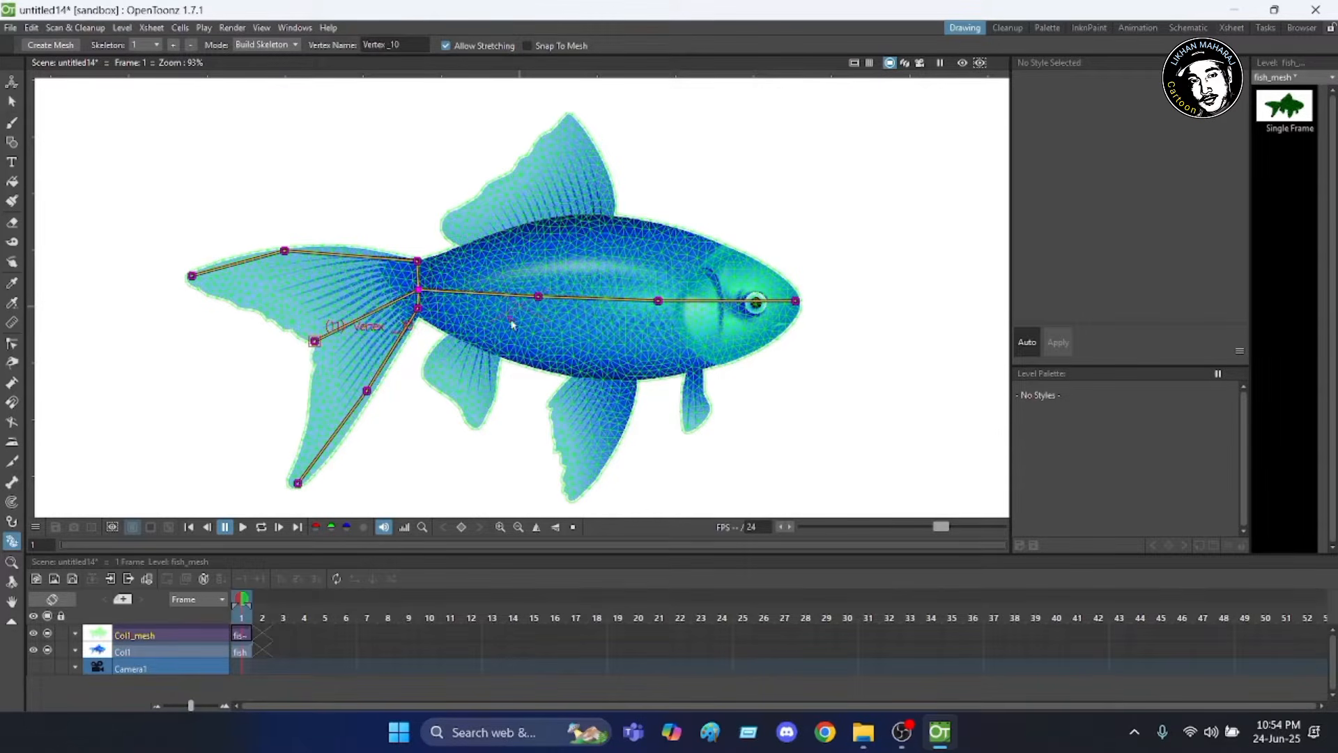
Branch bones from the rear mid-body vertex to the rear belly fin's base, splitting to its lower tip and rear corner.
left_click(539, 297)
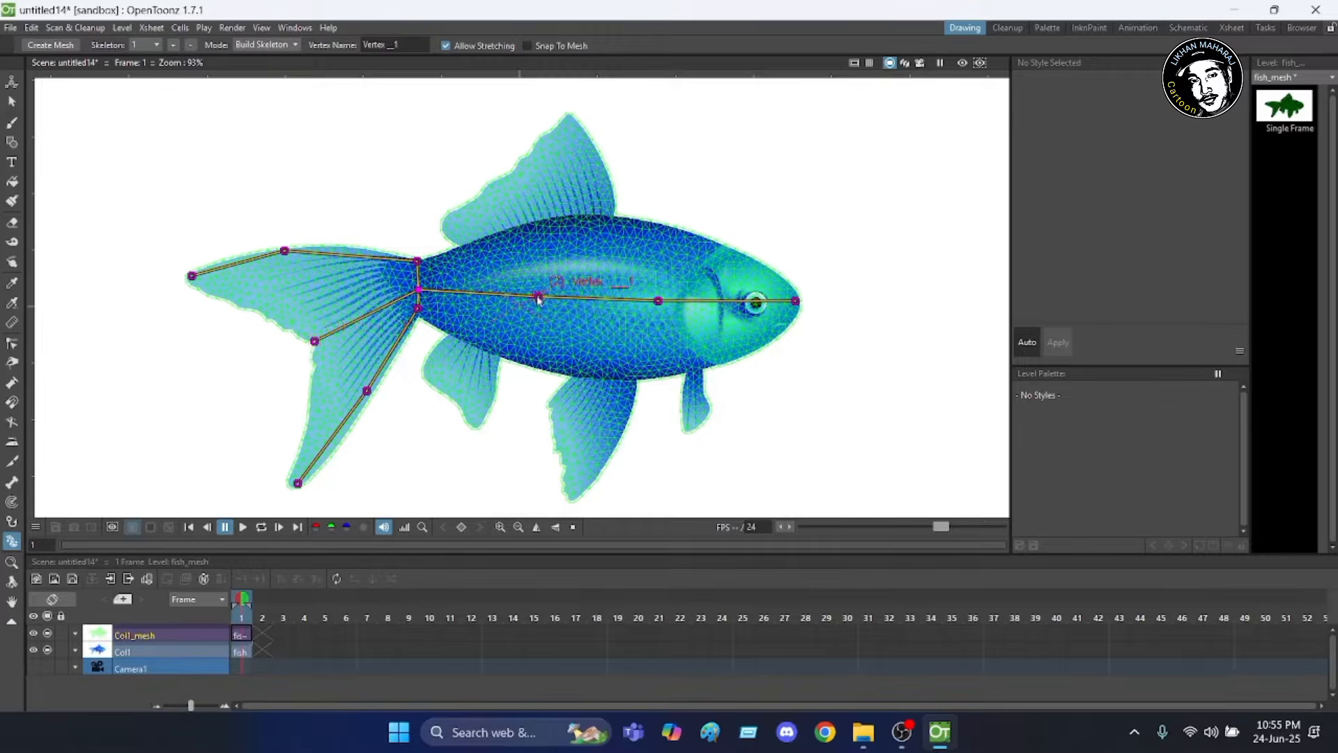
left_click(476, 344)
left_click(474, 423)
left_click(430, 376)
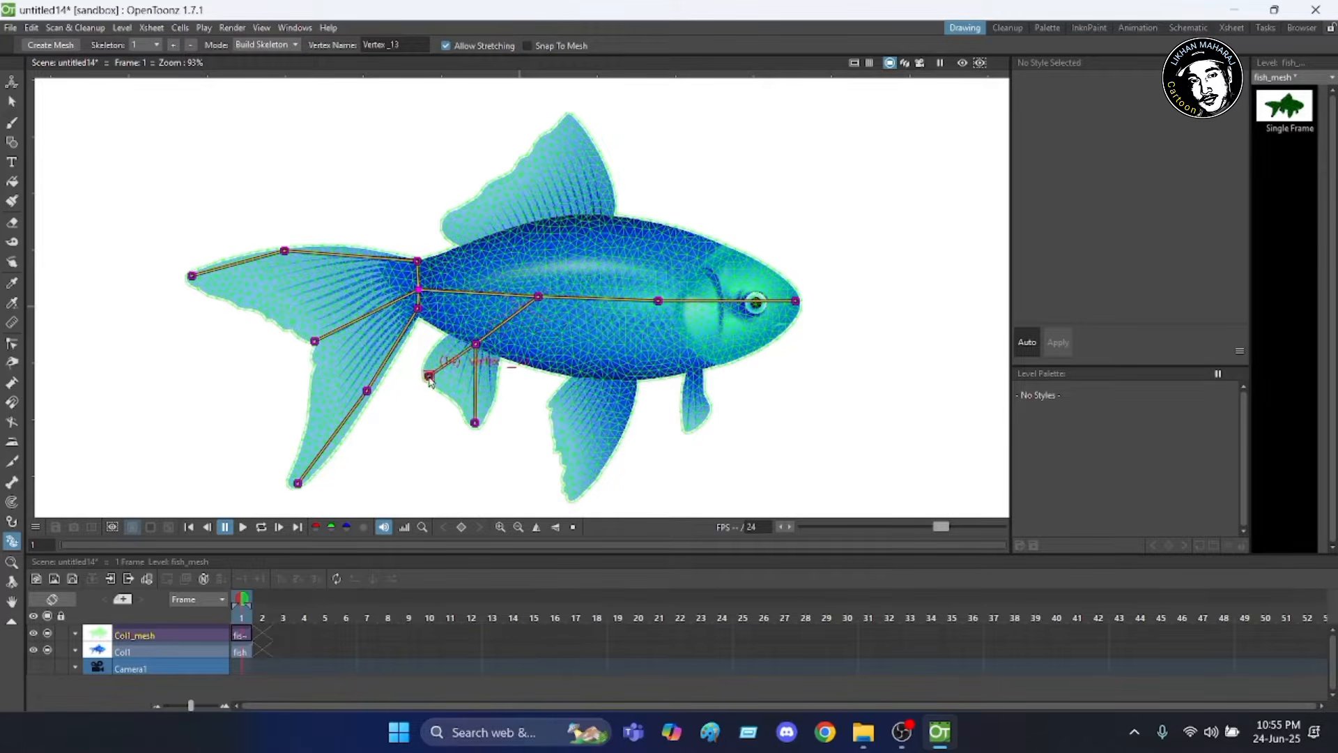
Branch bones from the spine vertex behind the head to the large belly fin's base, splitting to its rear corner and lower tip.
left_click(658, 301)
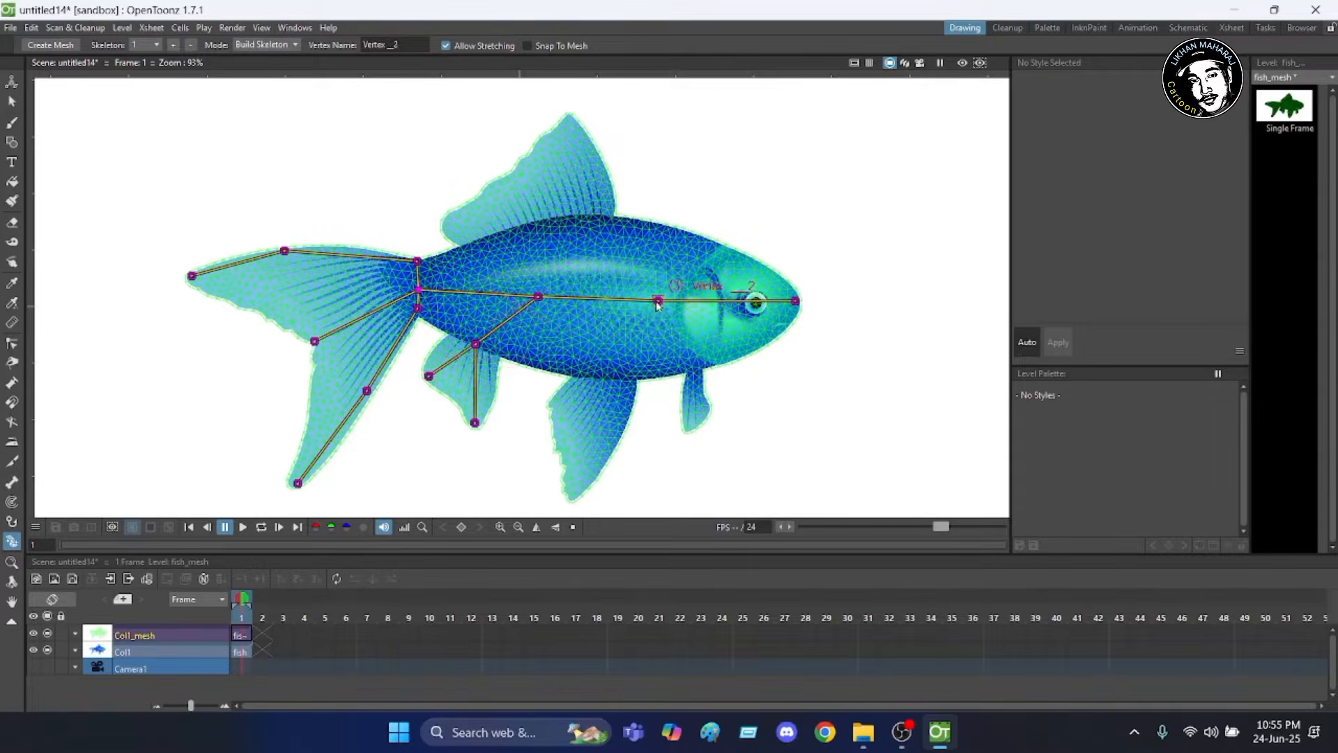
left_click(603, 381)
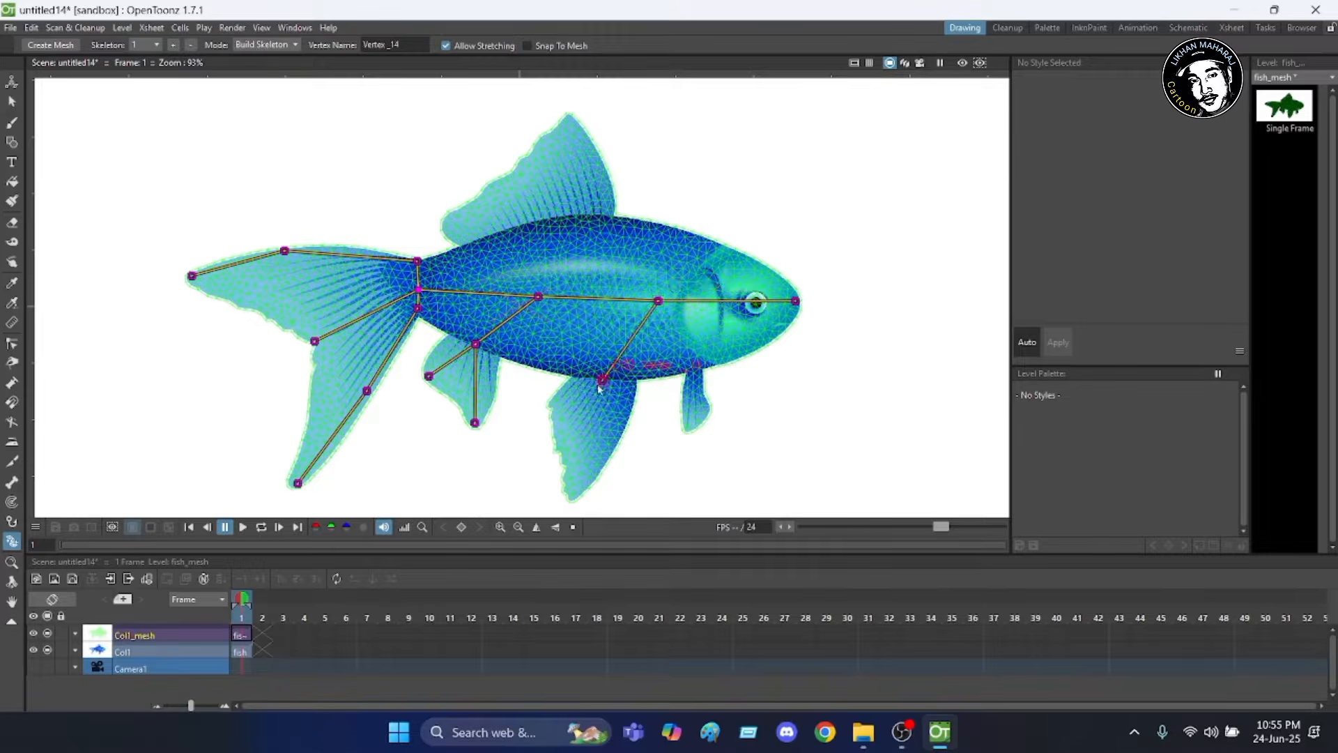
left_click(550, 404)
left_click(602, 382)
left_click(573, 492)
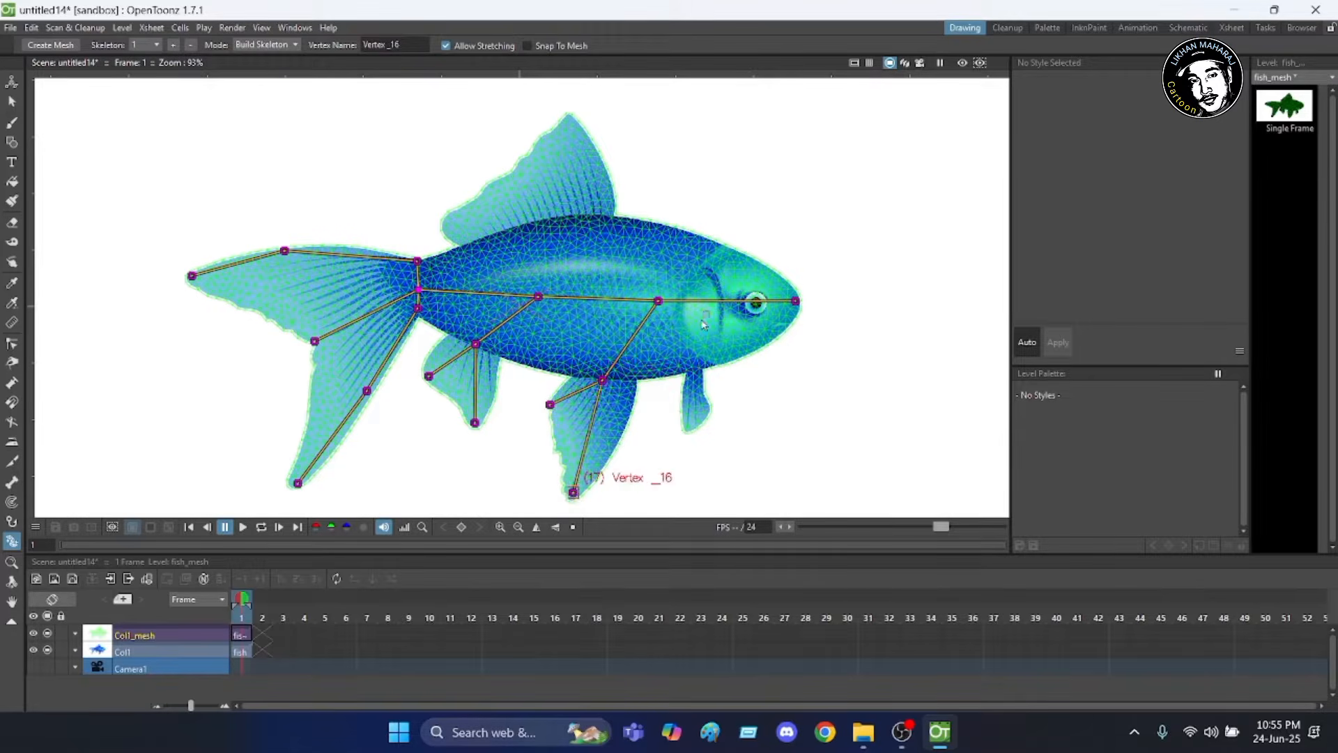
Add a two-bone chain from the spine vertex behind the head through the small front fin's base to its tip.
left_click(658, 300)
left_click(698, 365)
left_click(696, 418)
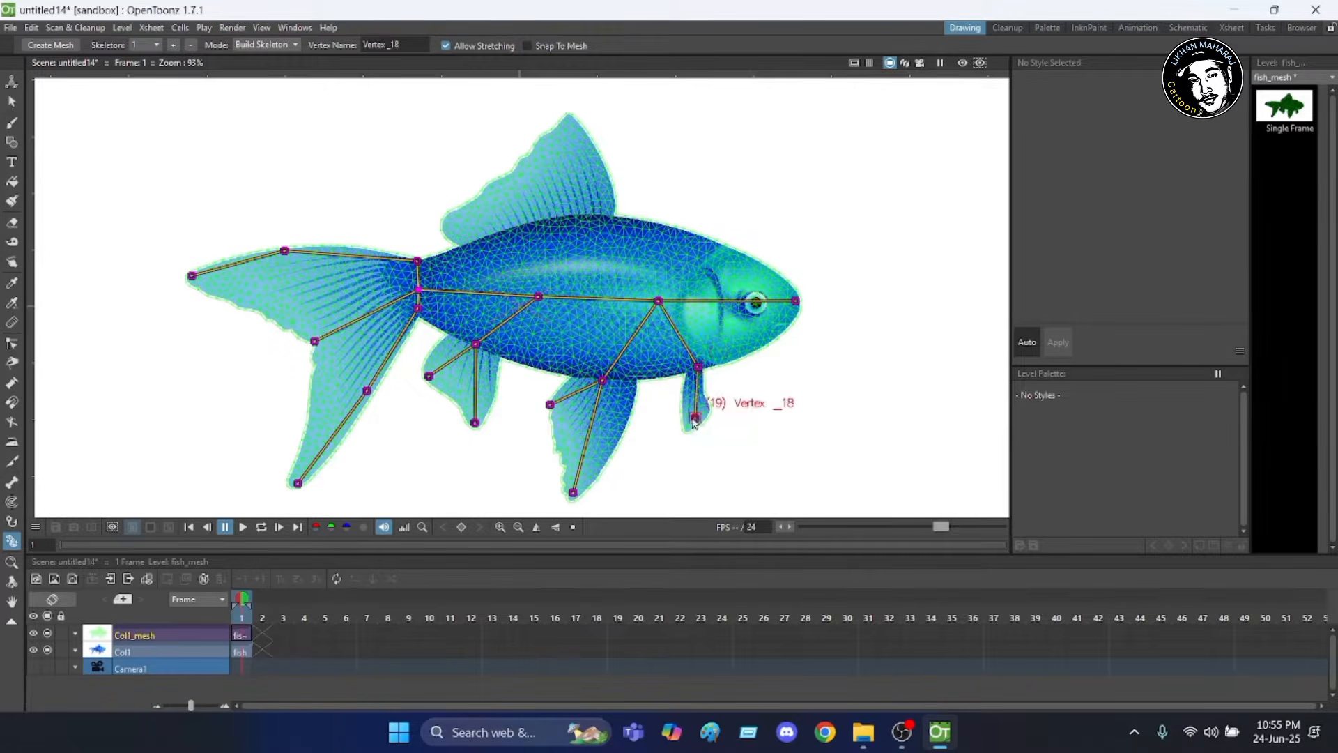
Branch three two-bone chains from the rear mid-body vertex into the dorsal fin, reaching its top tip, rear corner and middle edge.
left_click(538, 296)
left_click(604, 216)
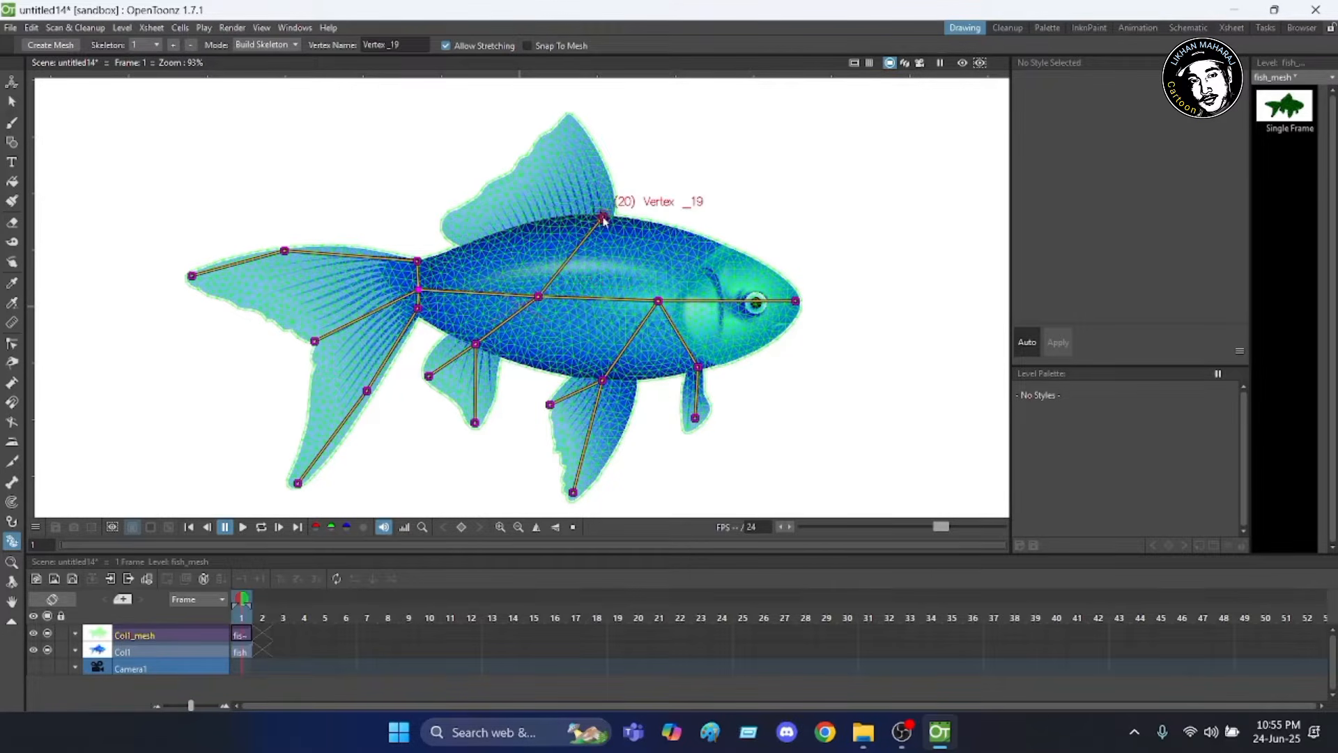
left_click(569, 118)
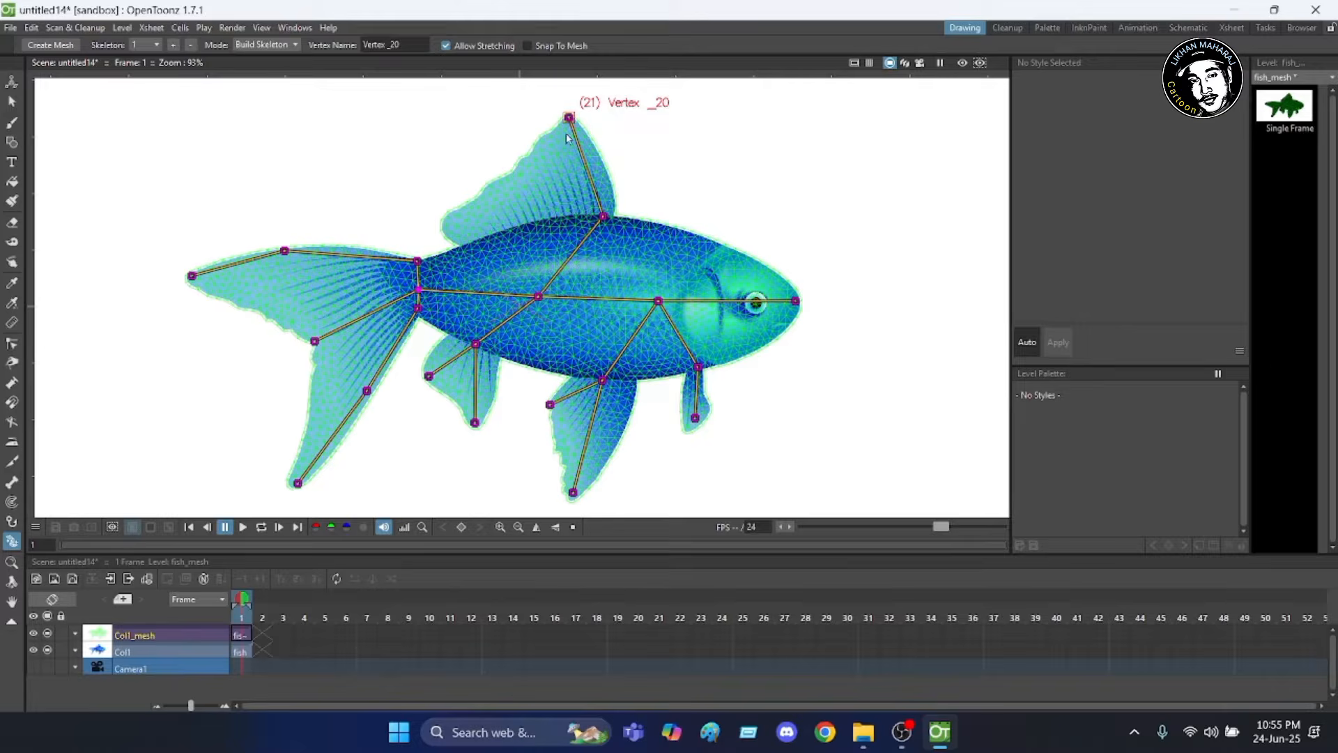
left_click(538, 296)
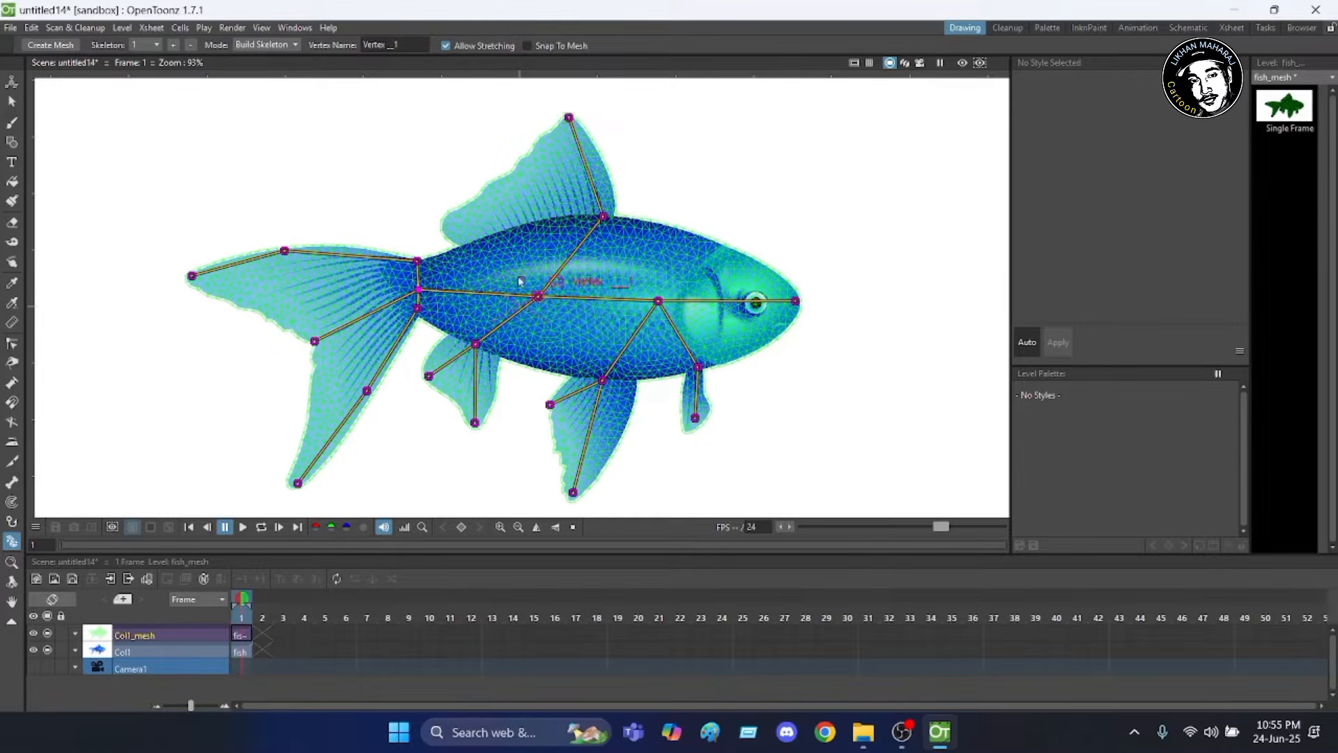
left_click(469, 246)
left_click(442, 226)
left_click(538, 296)
left_click(537, 221)
left_click(511, 172)
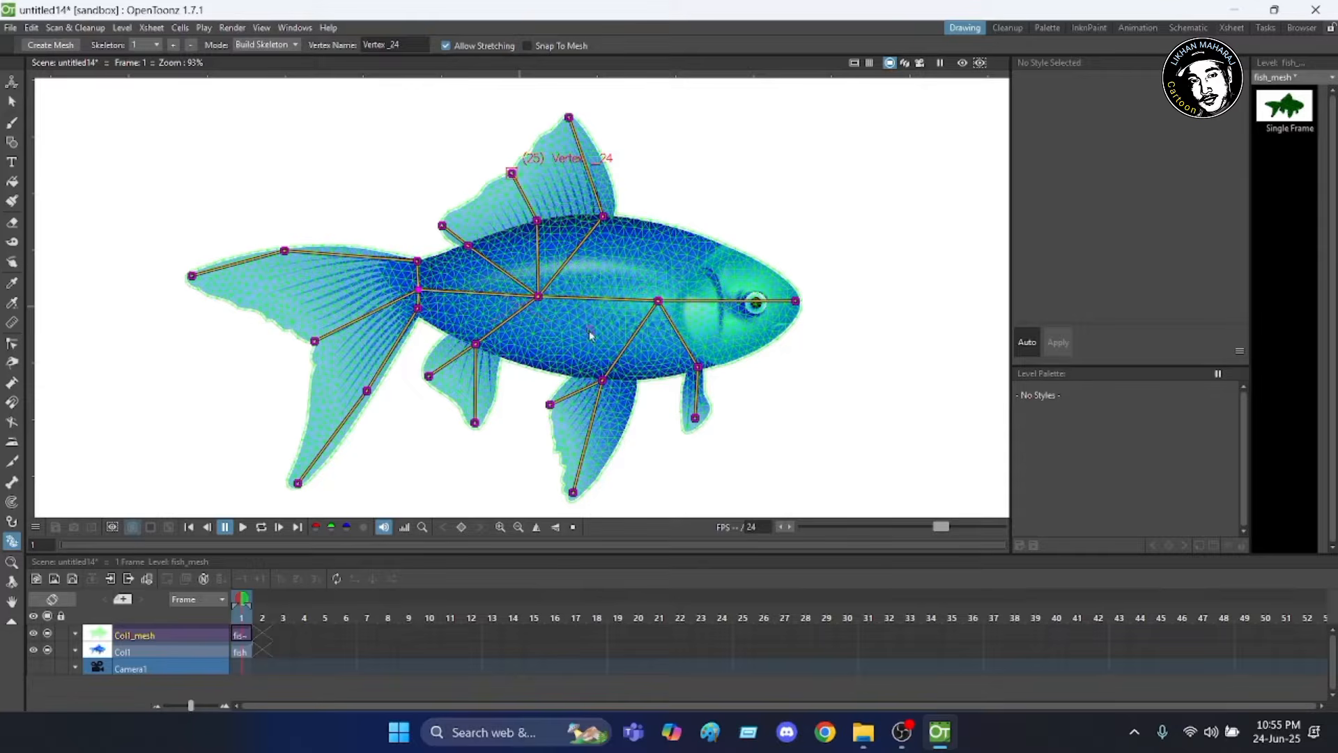
Look over the completed fish skeleton and switch the Plastic tool to Animate mode.
scroll(358, 253, "down", 1)
scroll(172, 224, "up", 1)
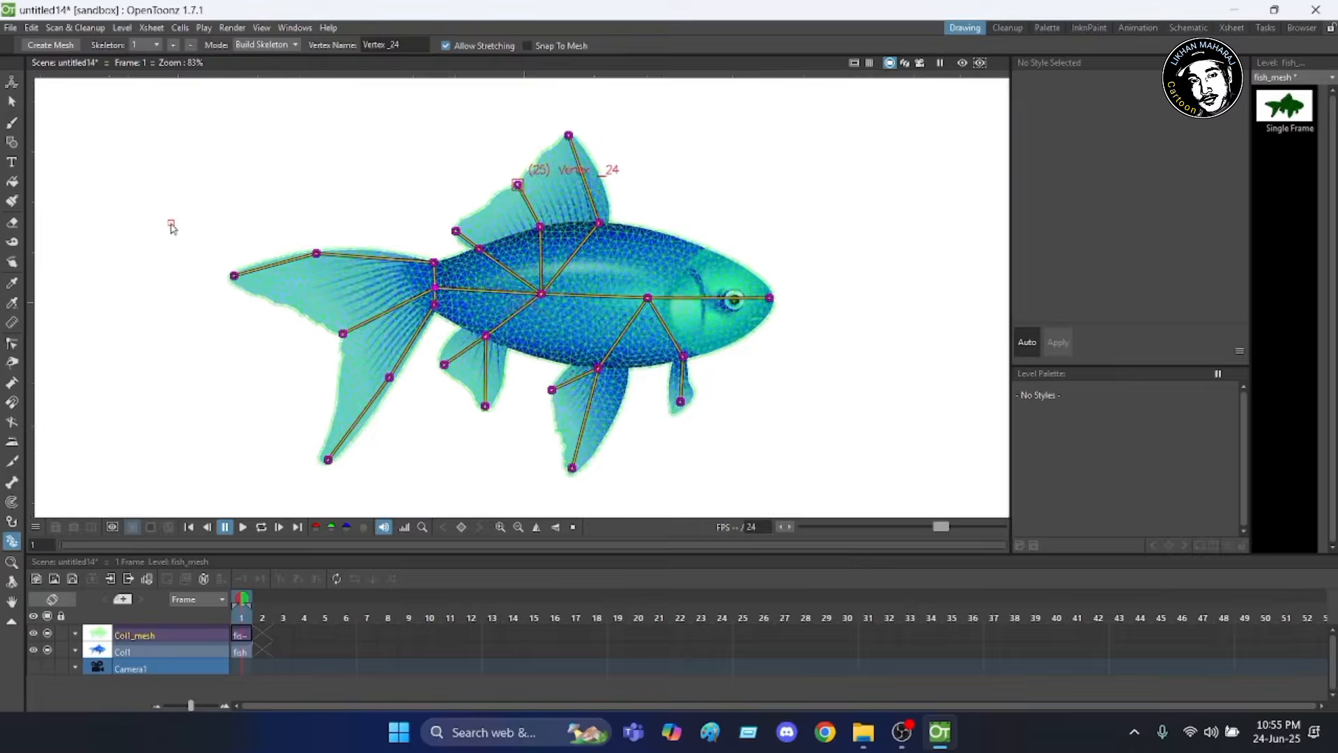
scroll(225, 115, "down", 2)
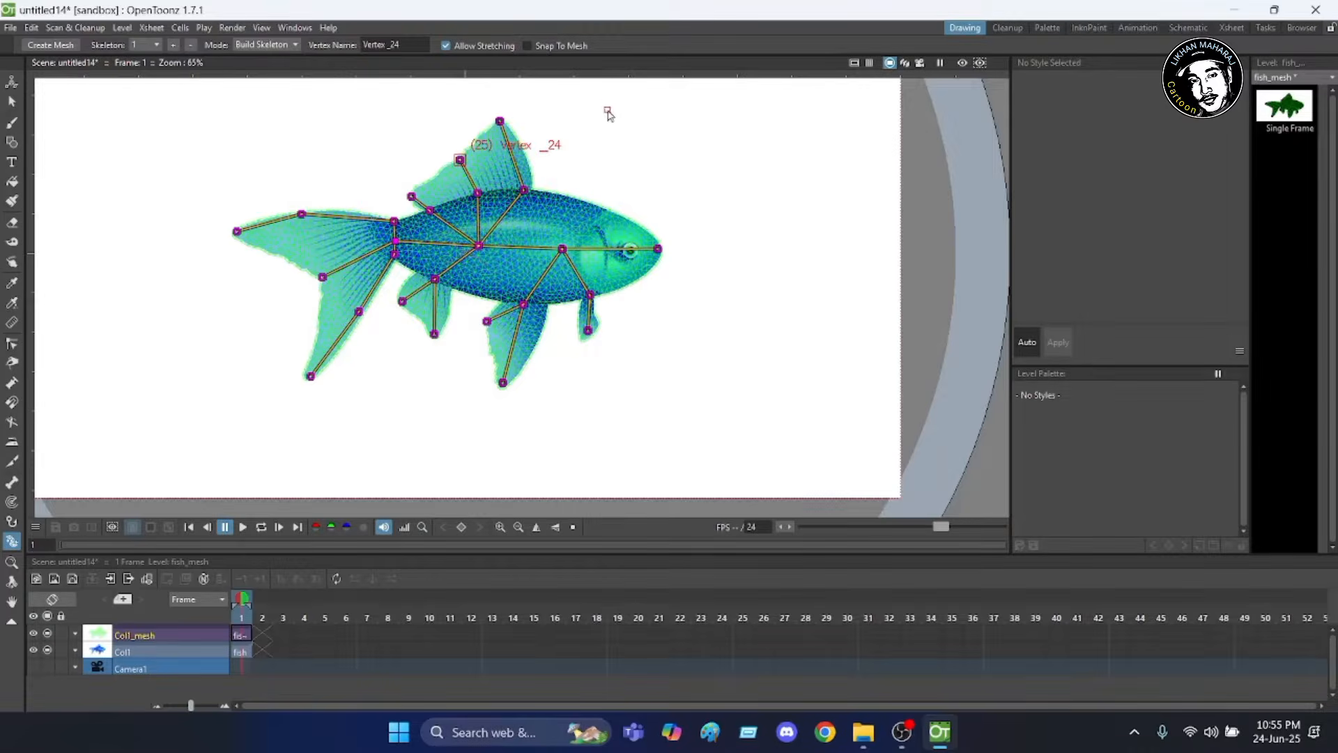
scroll(608, 111, "up", 1)
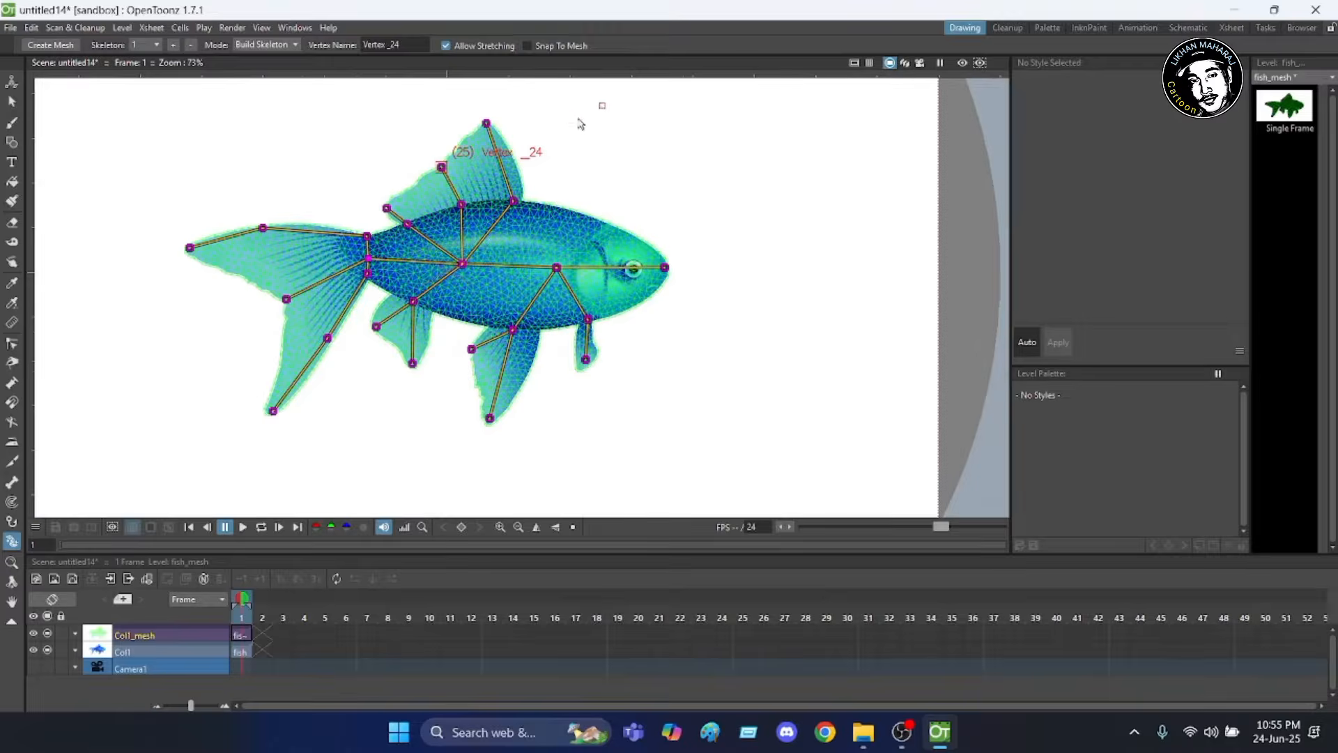
left_click(296, 46)
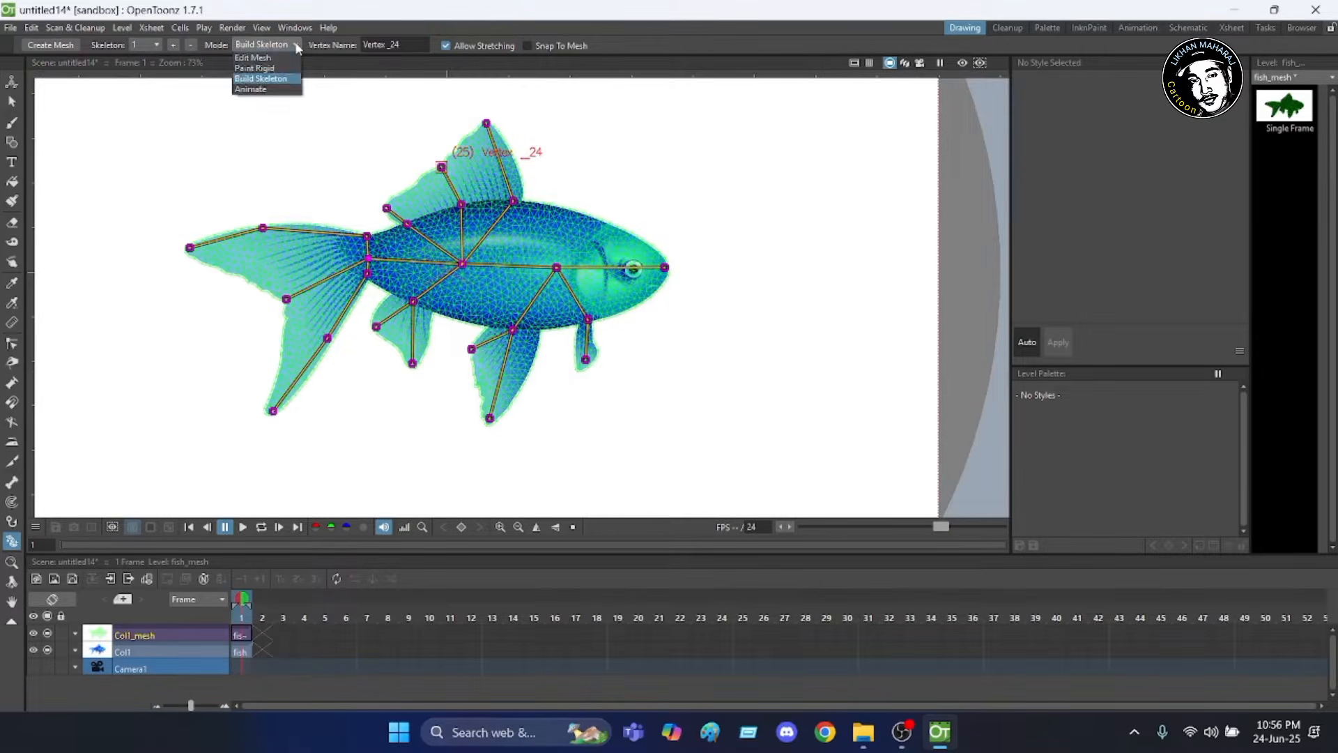
left_click(252, 90)
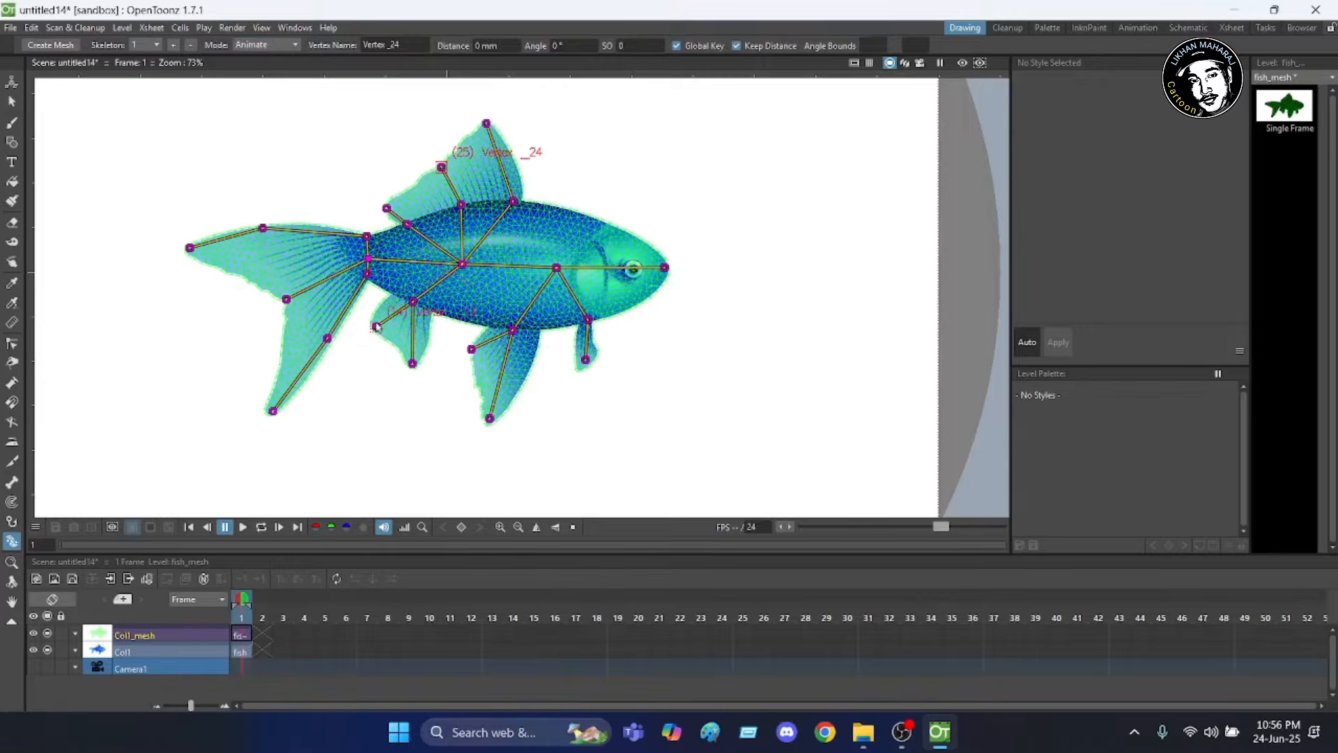
Extend the fish drawing's exposure in the timeline to frame 24.
scroll(370, 322, "down", 3)
scroll(367, 307, "up", 2)
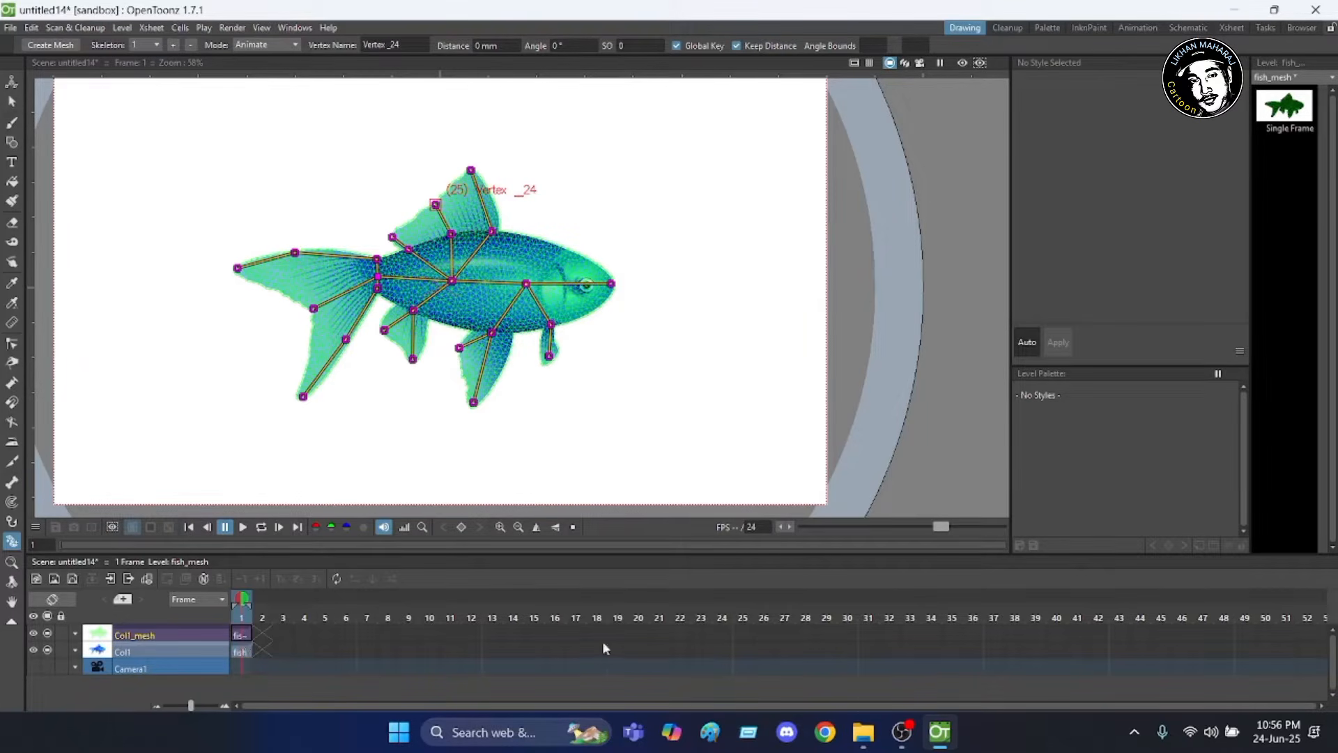
left_click(241, 650)
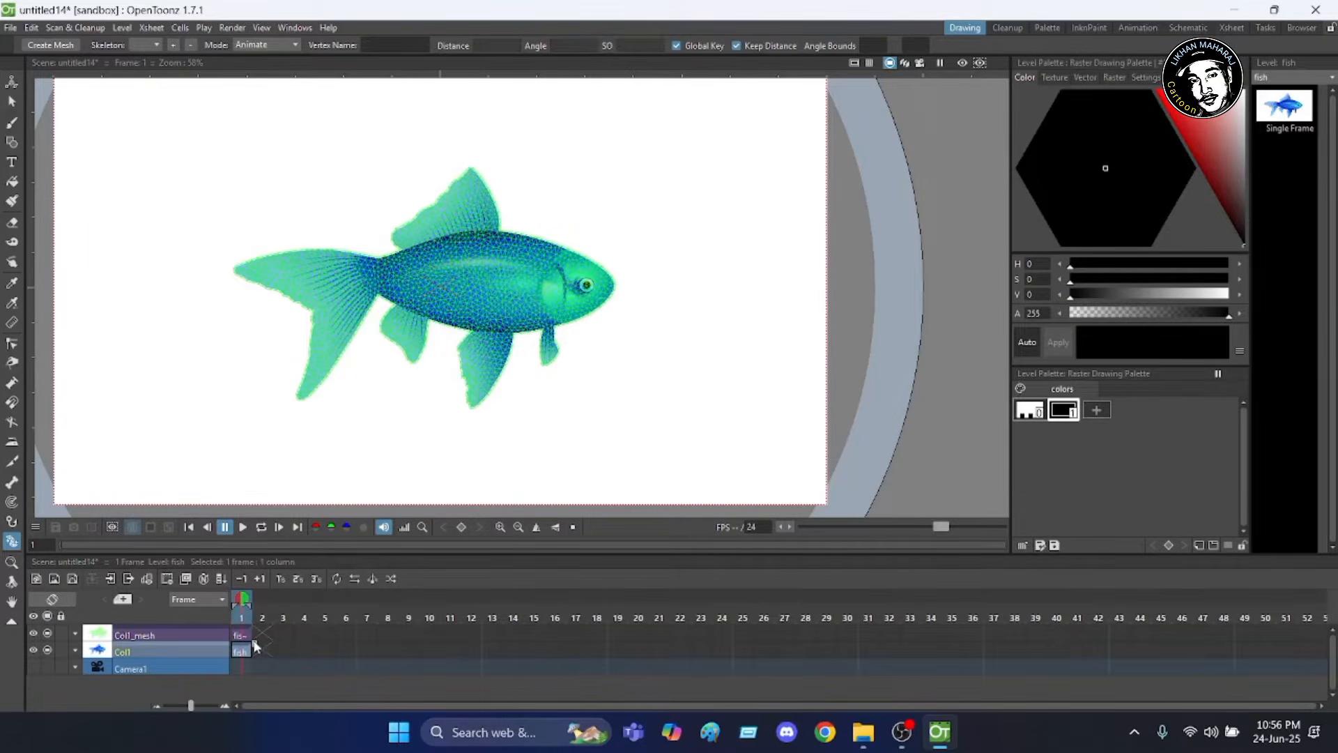
left_click_drag(298, 652, 693, 651)
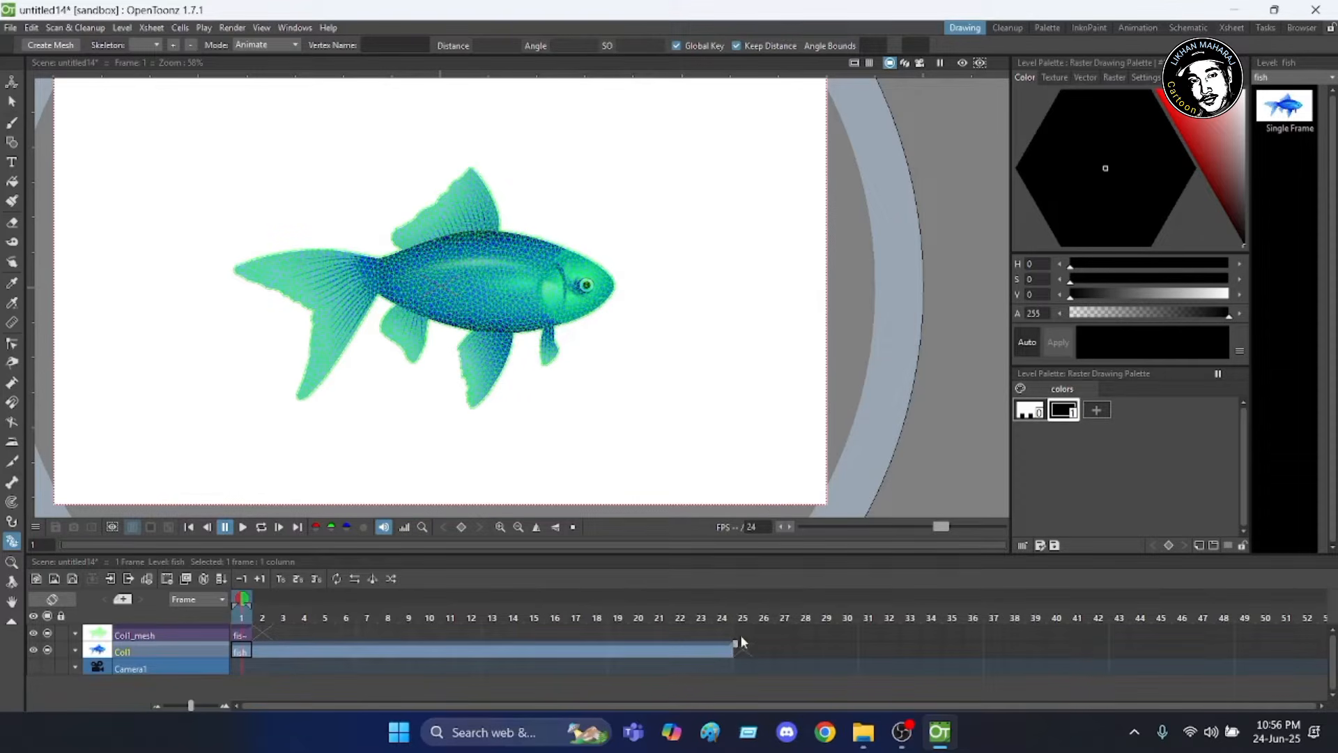
left_click_drag(733, 641, 729, 638)
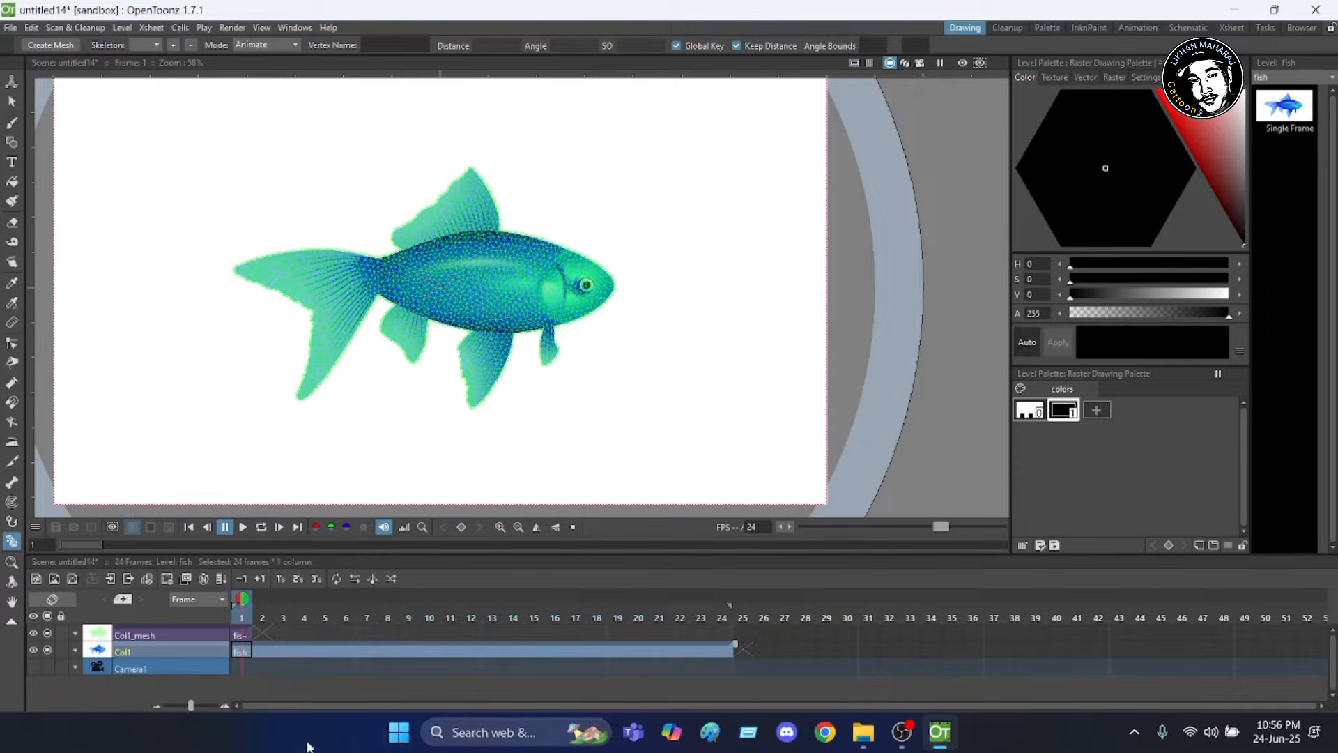
Extend the fish mesh column's exposure in the timeline to frame 24, matching the fish drawing.
left_click(368, 618)
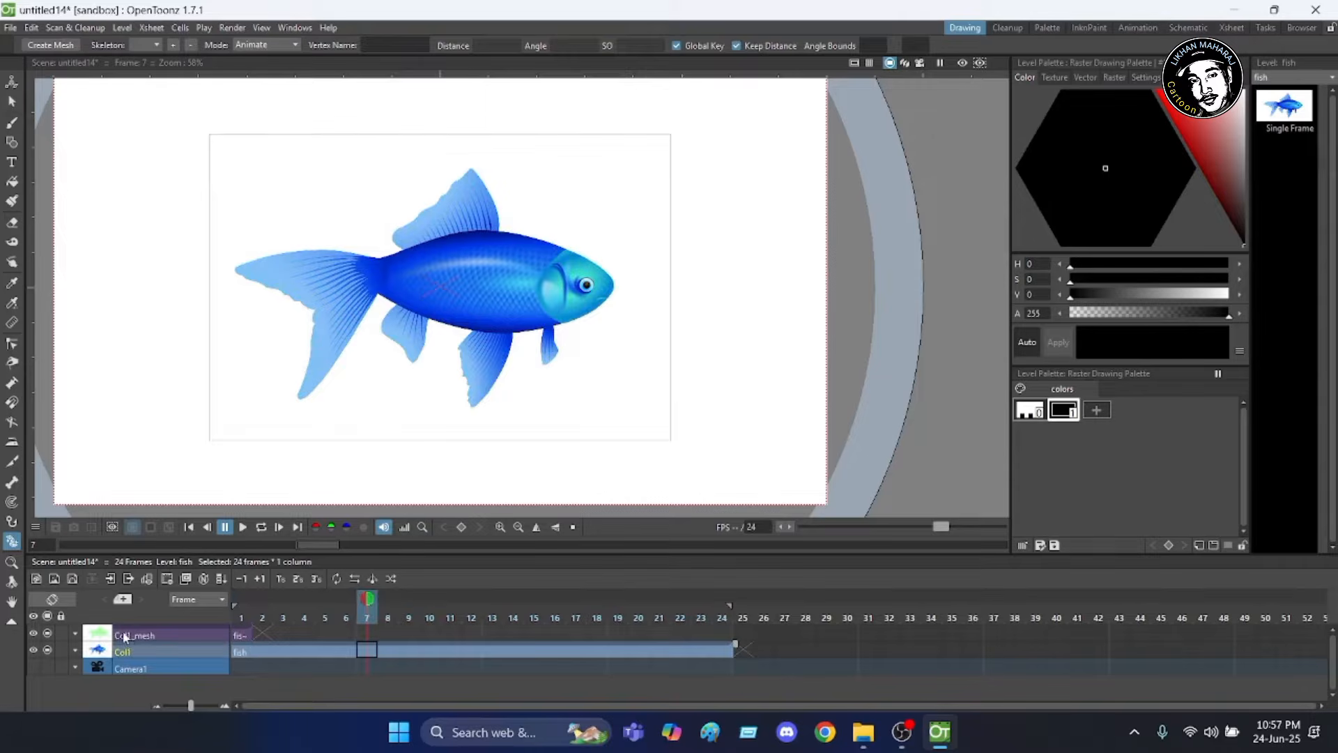
left_click(241, 636)
left_click(208, 630)
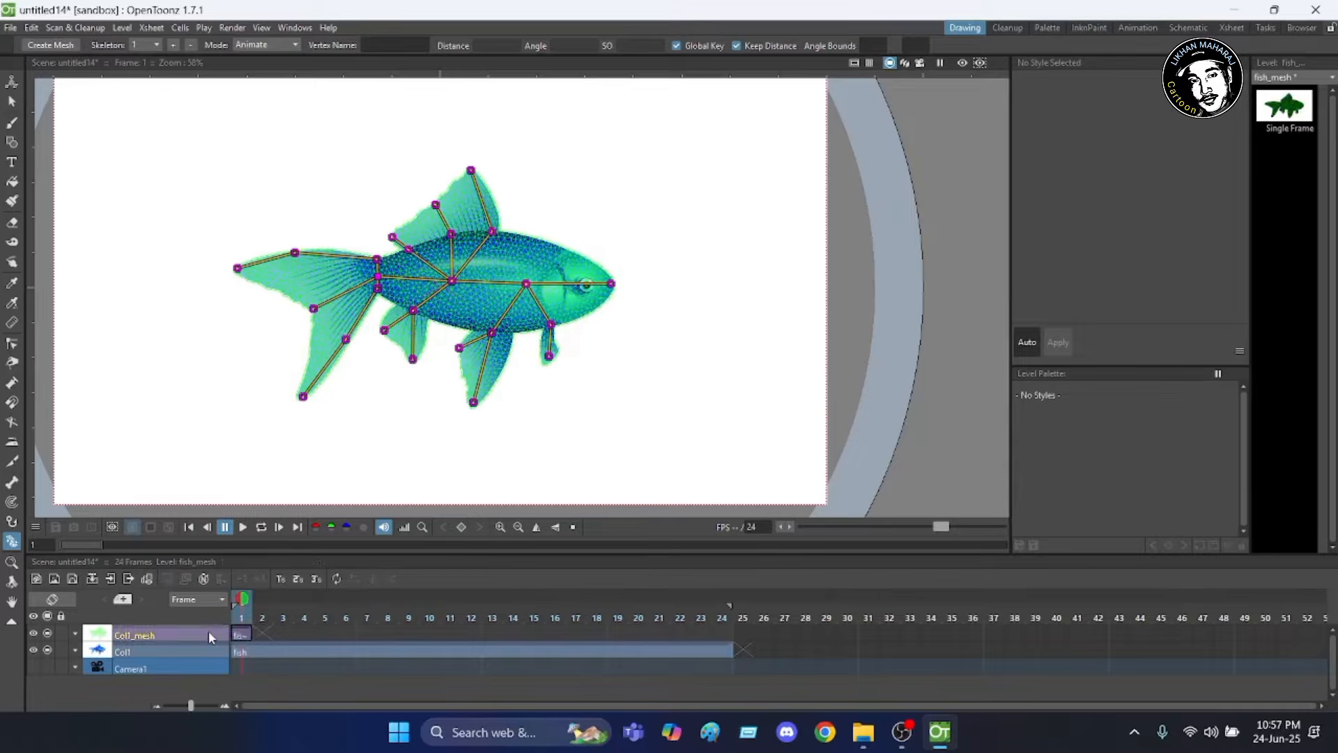
left_click(249, 628)
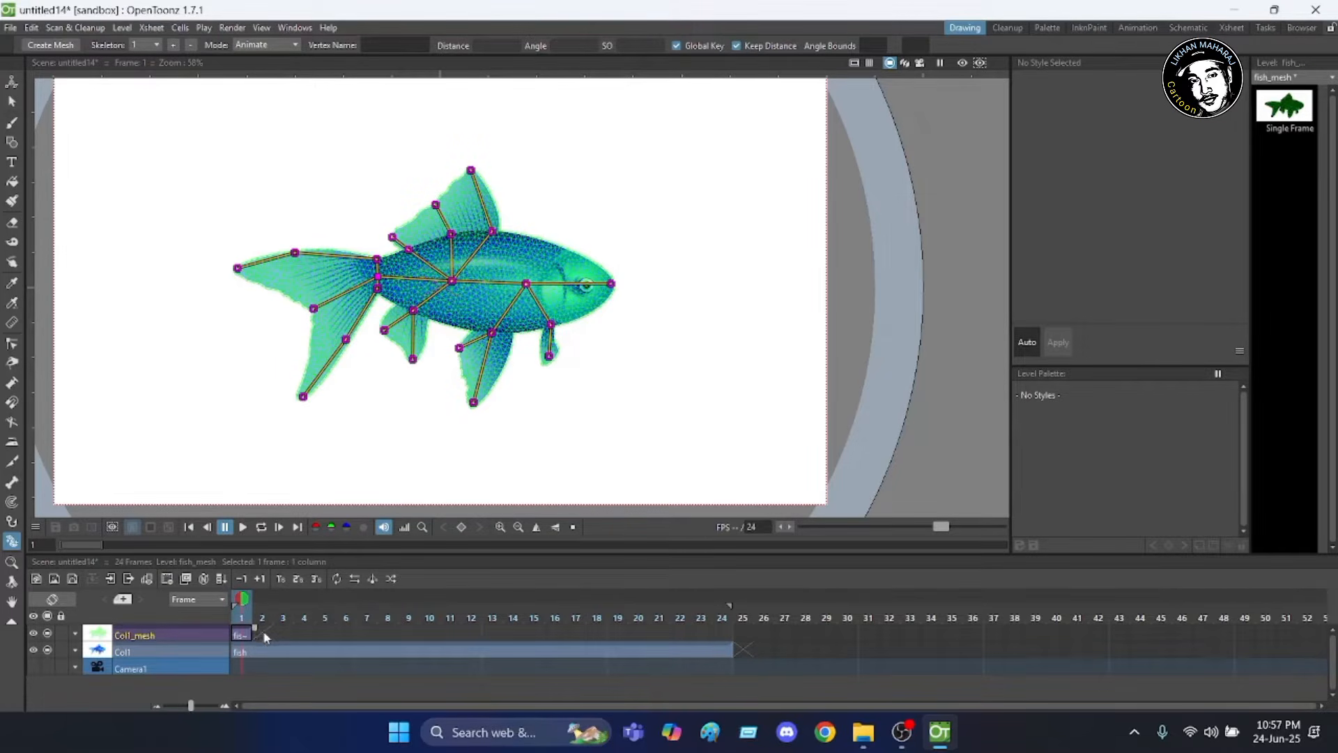
left_click_drag(280, 634, 739, 662)
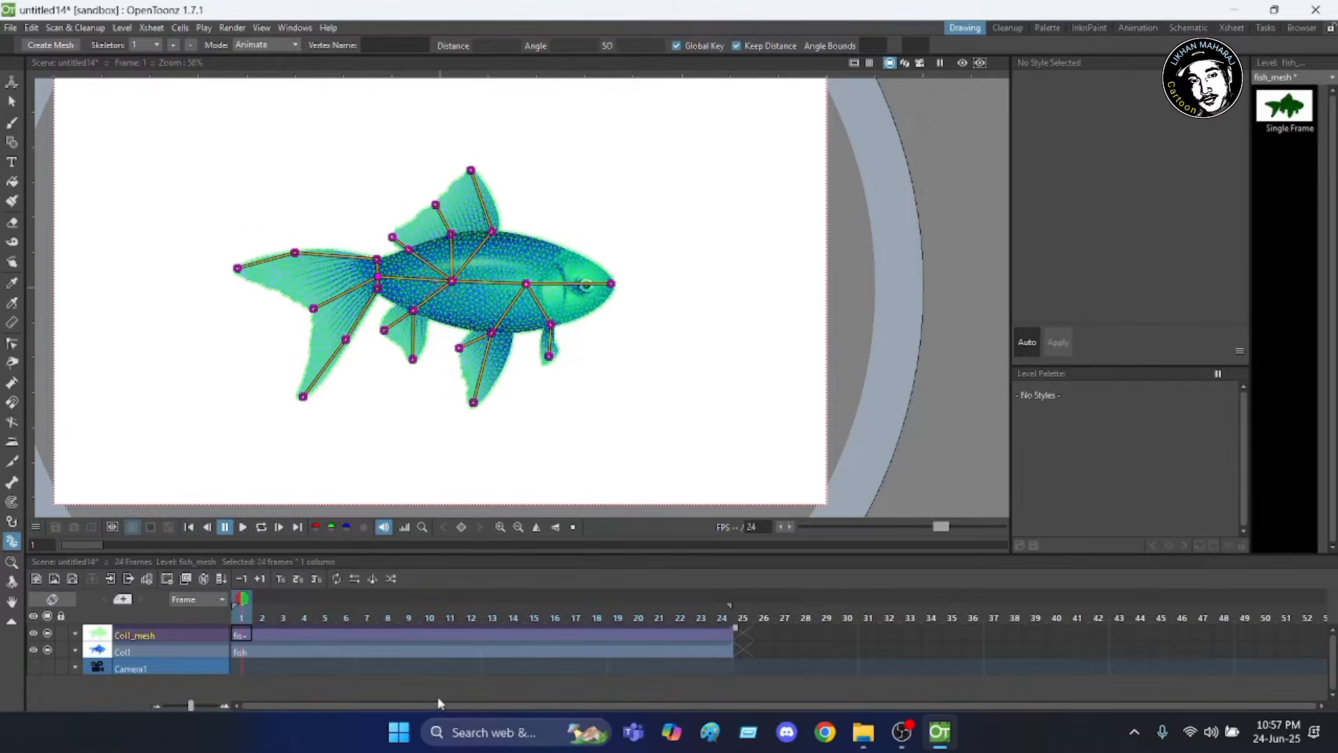
Step through the fish timeline from frame 3 to frame 22, and return to frame 1.
left_click(283, 618)
left_click(346, 619)
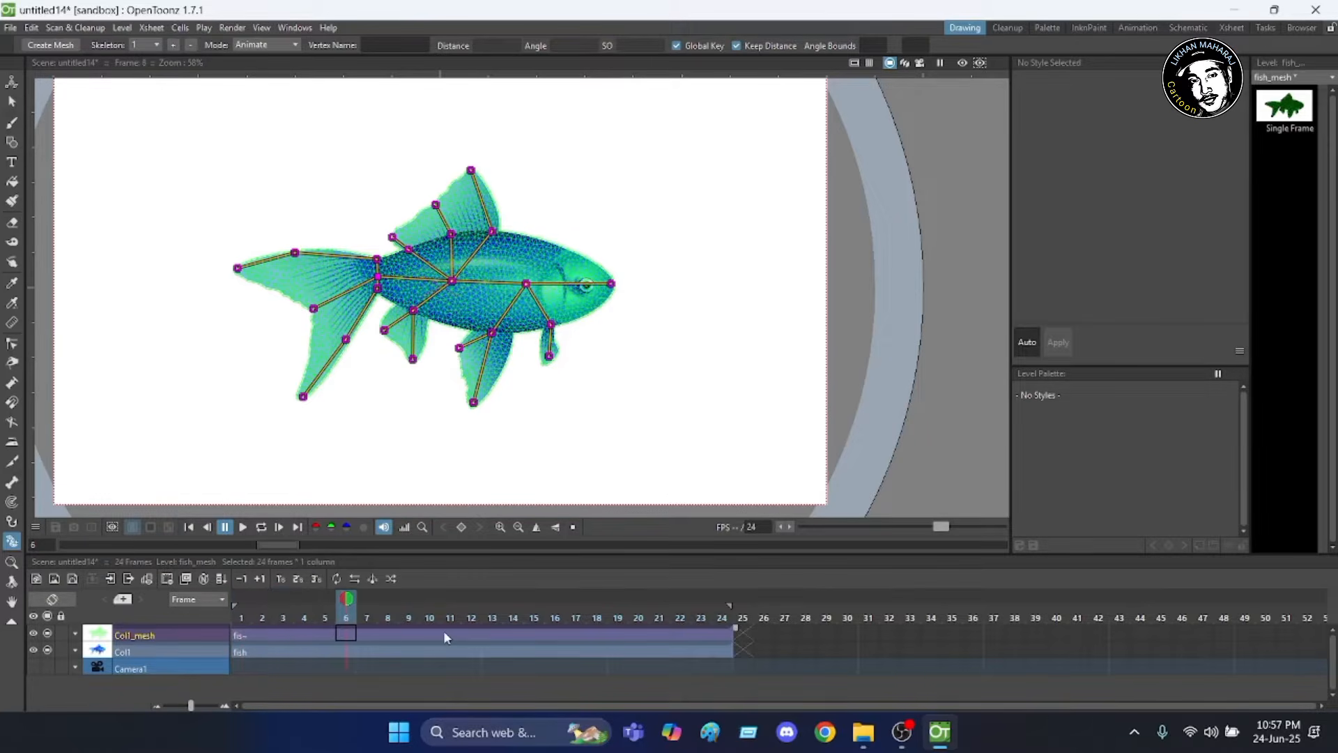
left_click(448, 620)
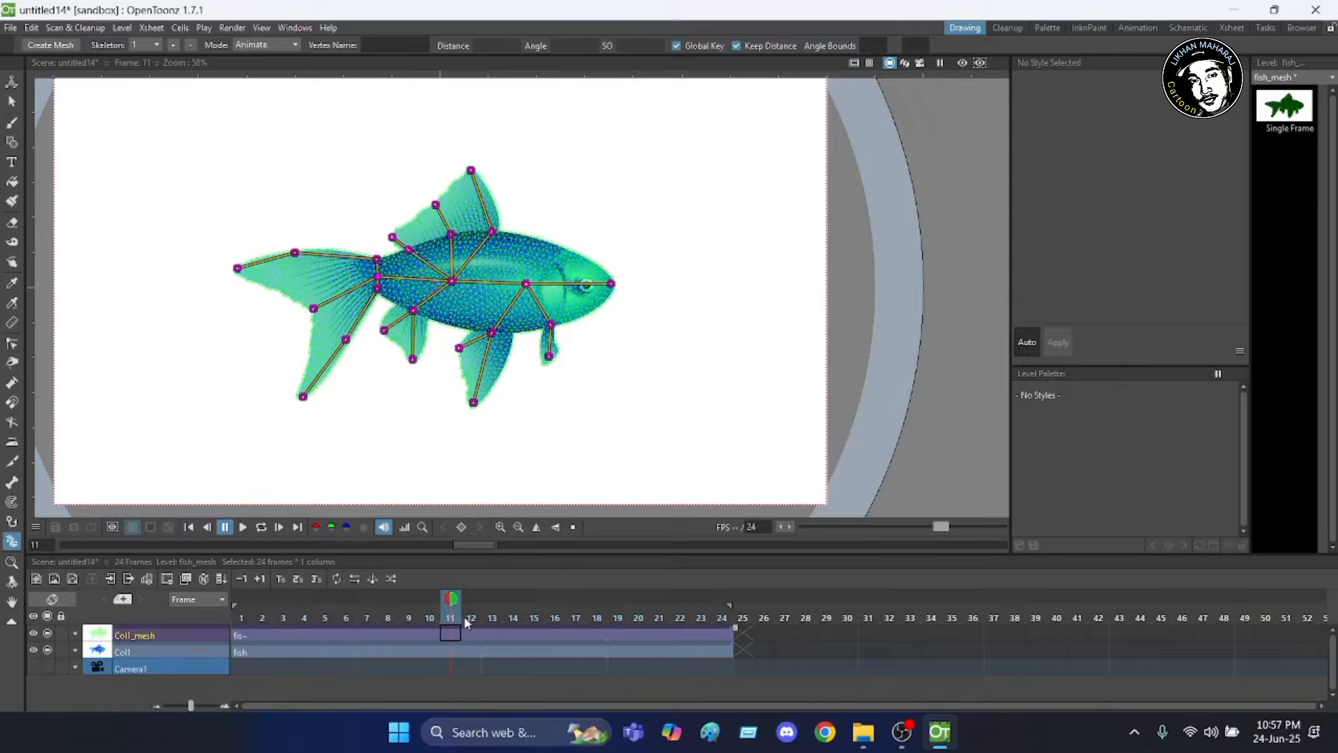
left_click(513, 619)
left_click(548, 616)
left_click(568, 615)
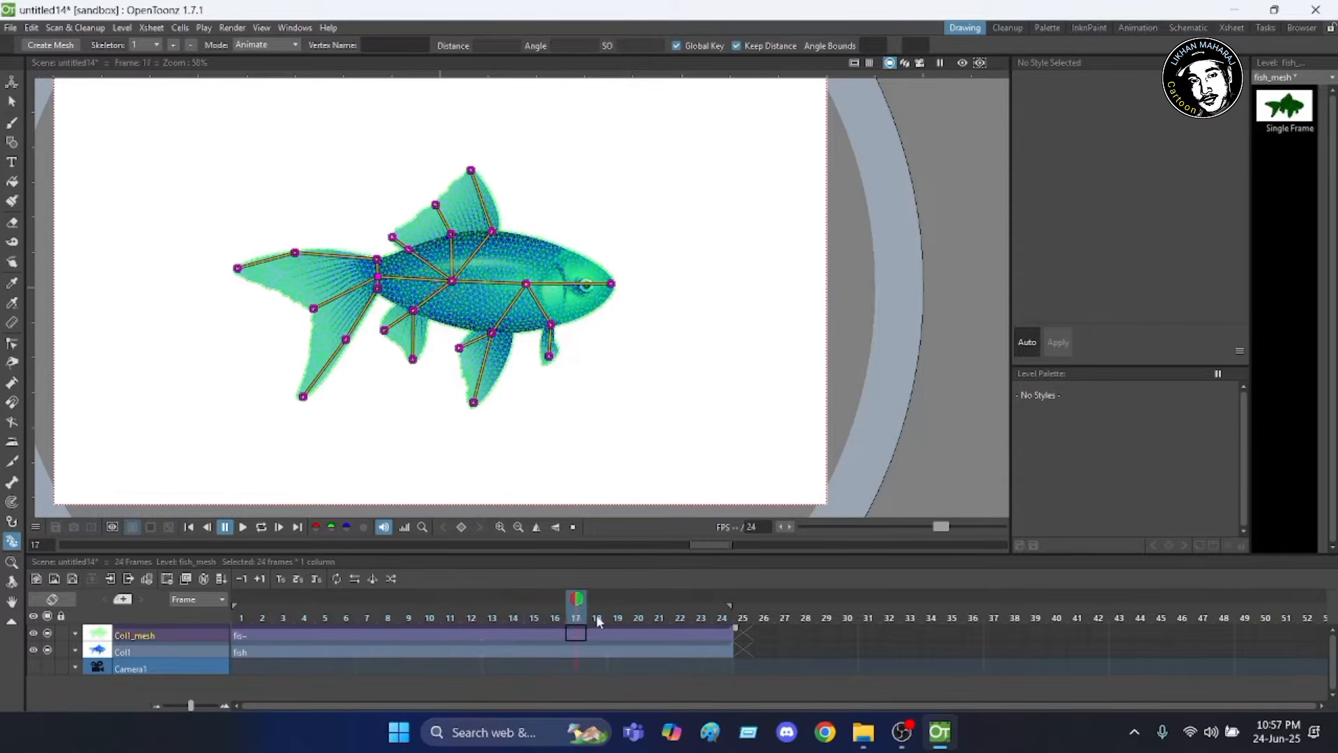
left_click(596, 615)
left_click(675, 616)
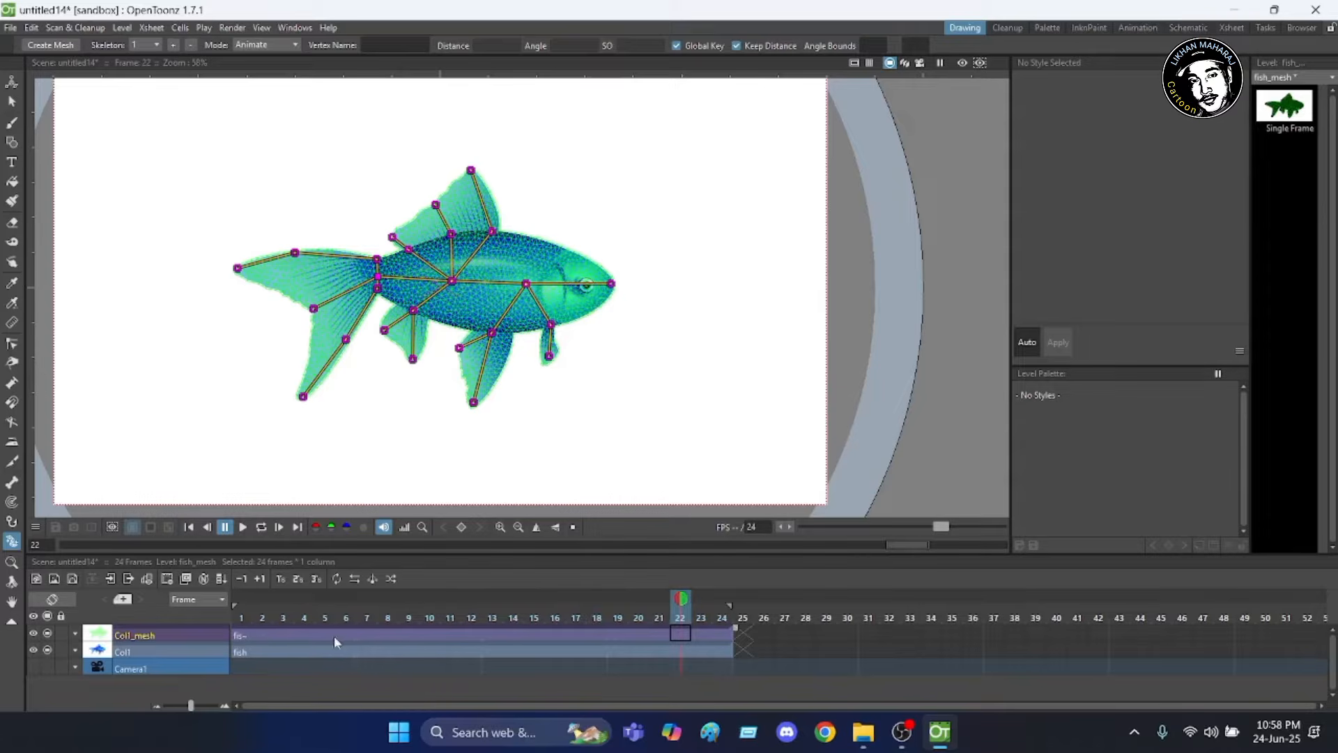
left_click(242, 619)
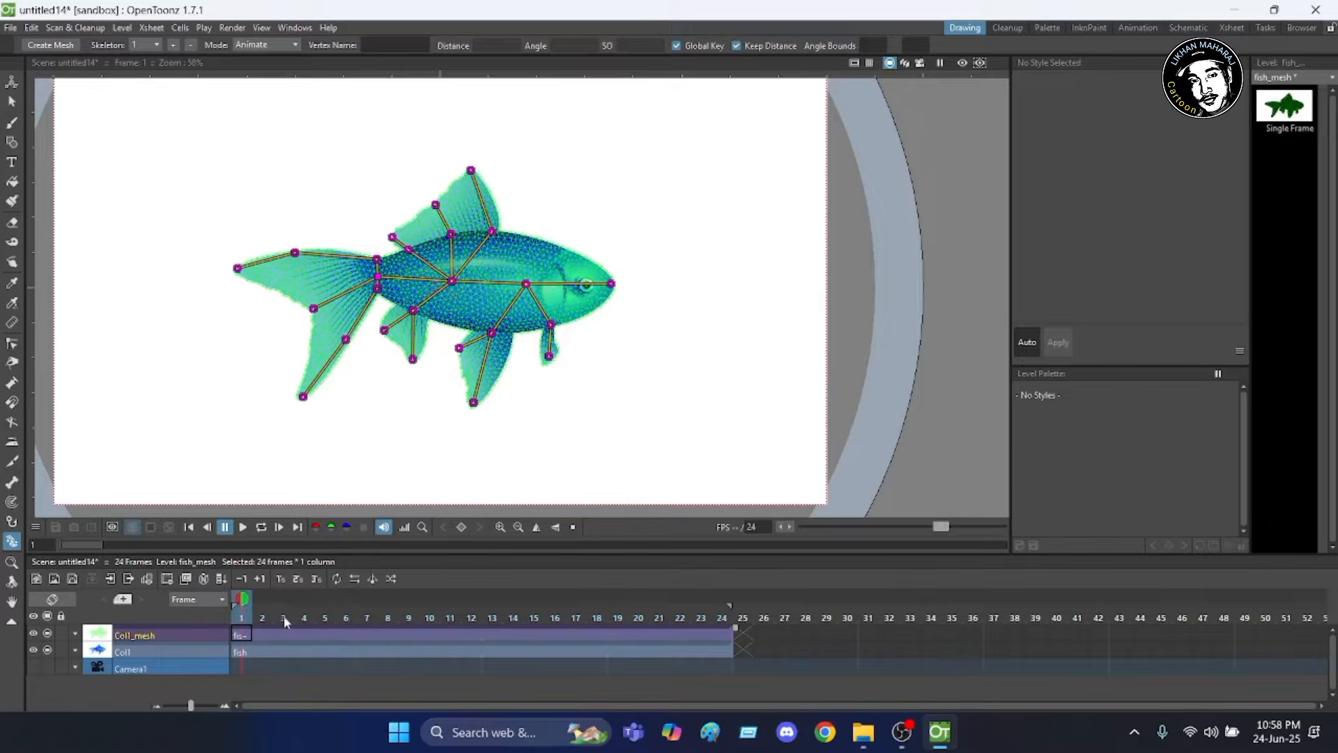
Bend the tail fin at frame 3, curling the upper lobe downward and raising the lower lobe's tip.
left_click(262, 601)
left_click(284, 618)
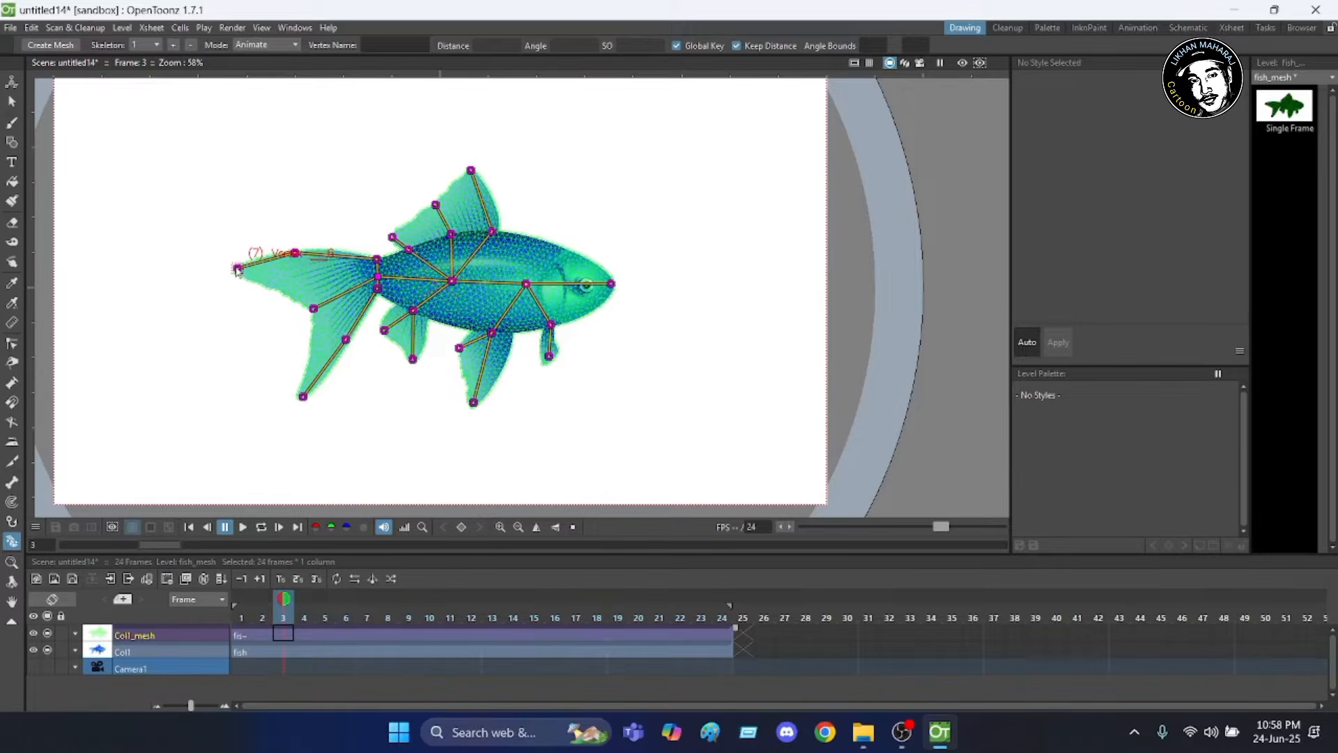
left_click_drag(238, 269, 301, 270)
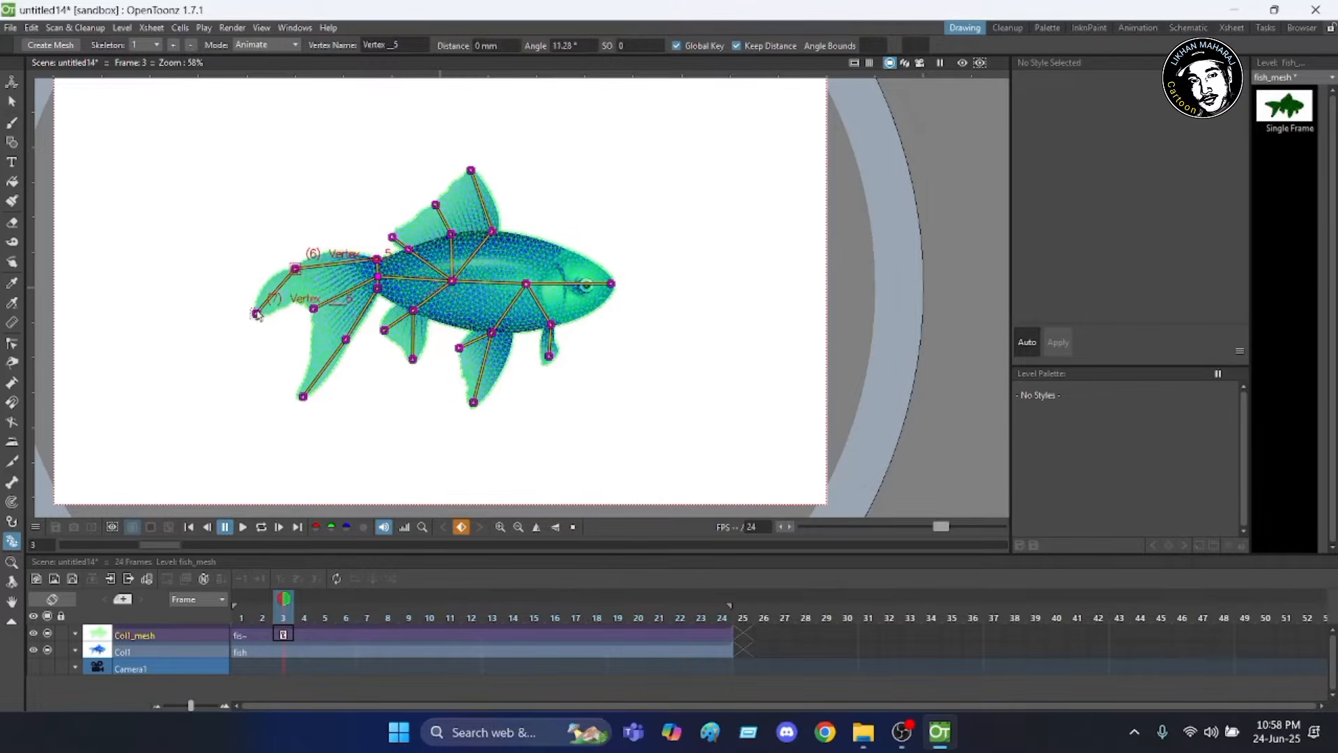
left_click_drag(256, 313, 252, 309)
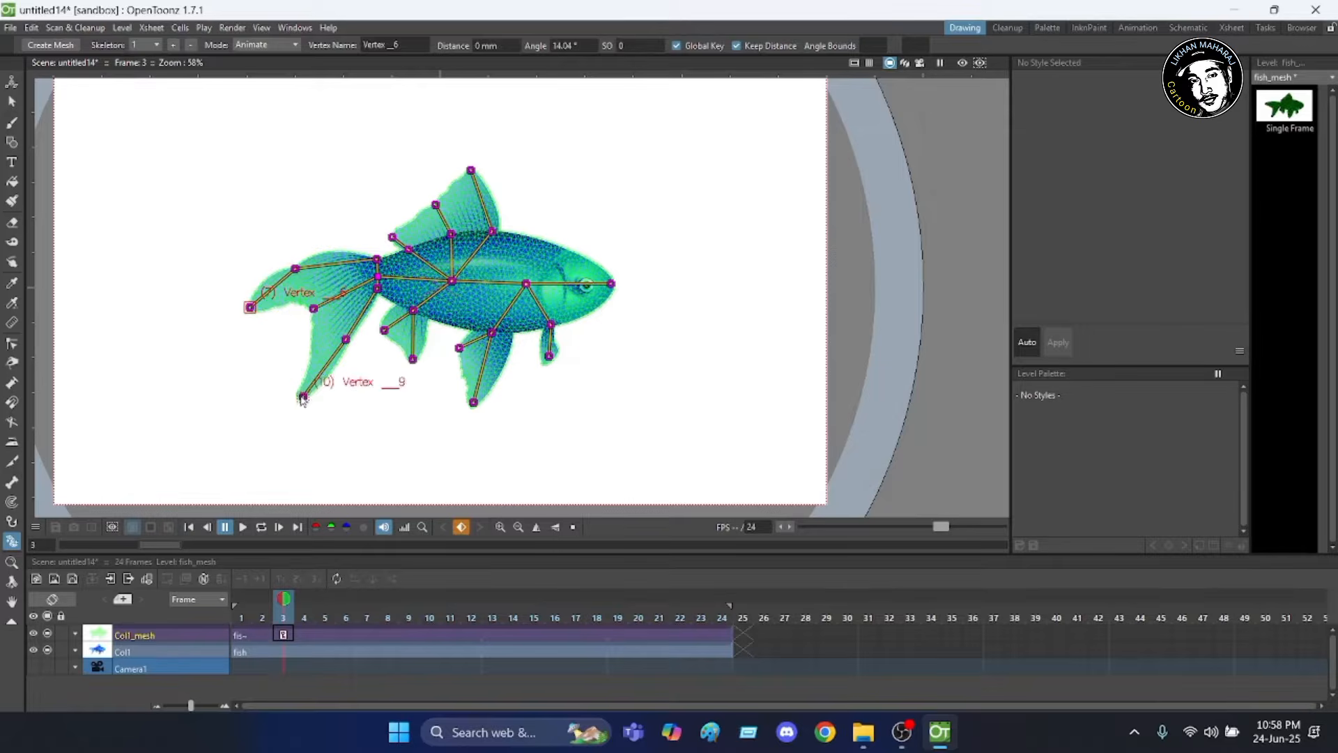
left_click_drag(302, 397, 283, 384)
left_click_drag(346, 339, 342, 337)
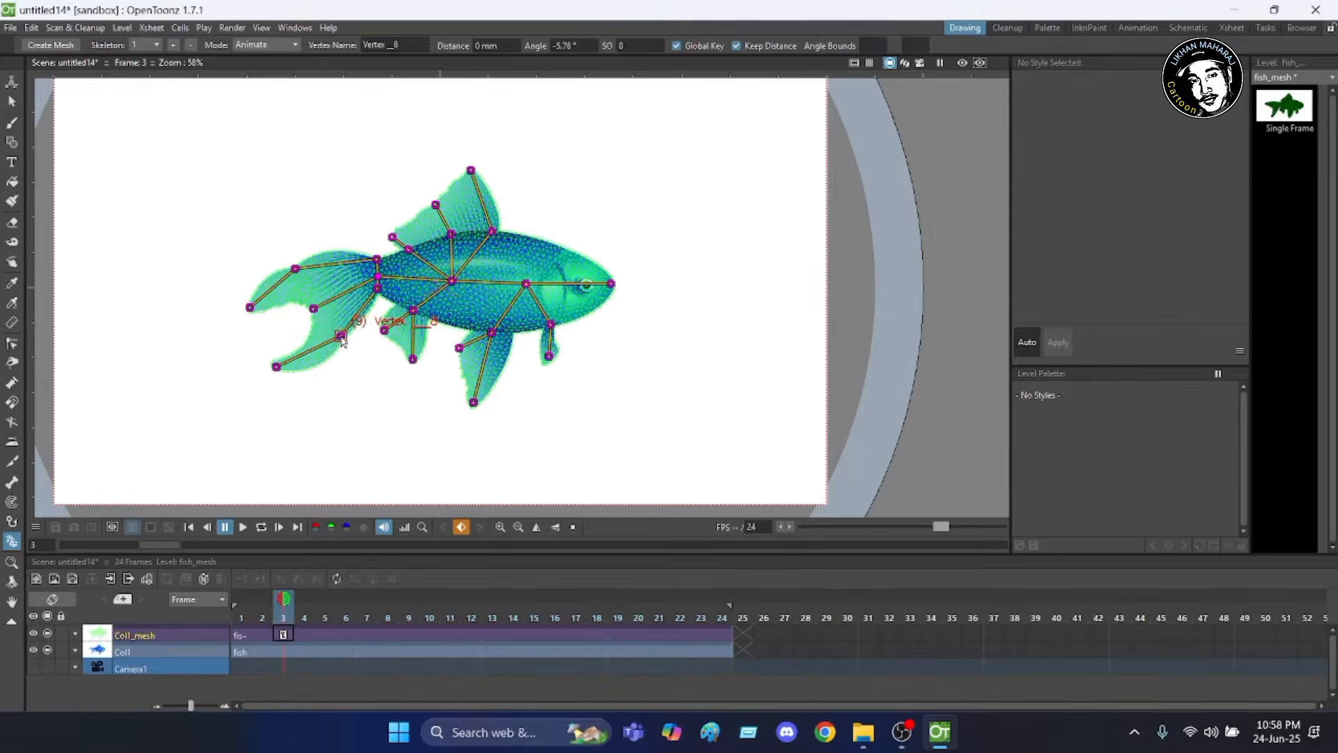
Swing the rear belly fin, the large belly fin (about -14°) and the small front fin (about -17°) backward at frame 3.
left_click_drag(413, 358, 381, 324)
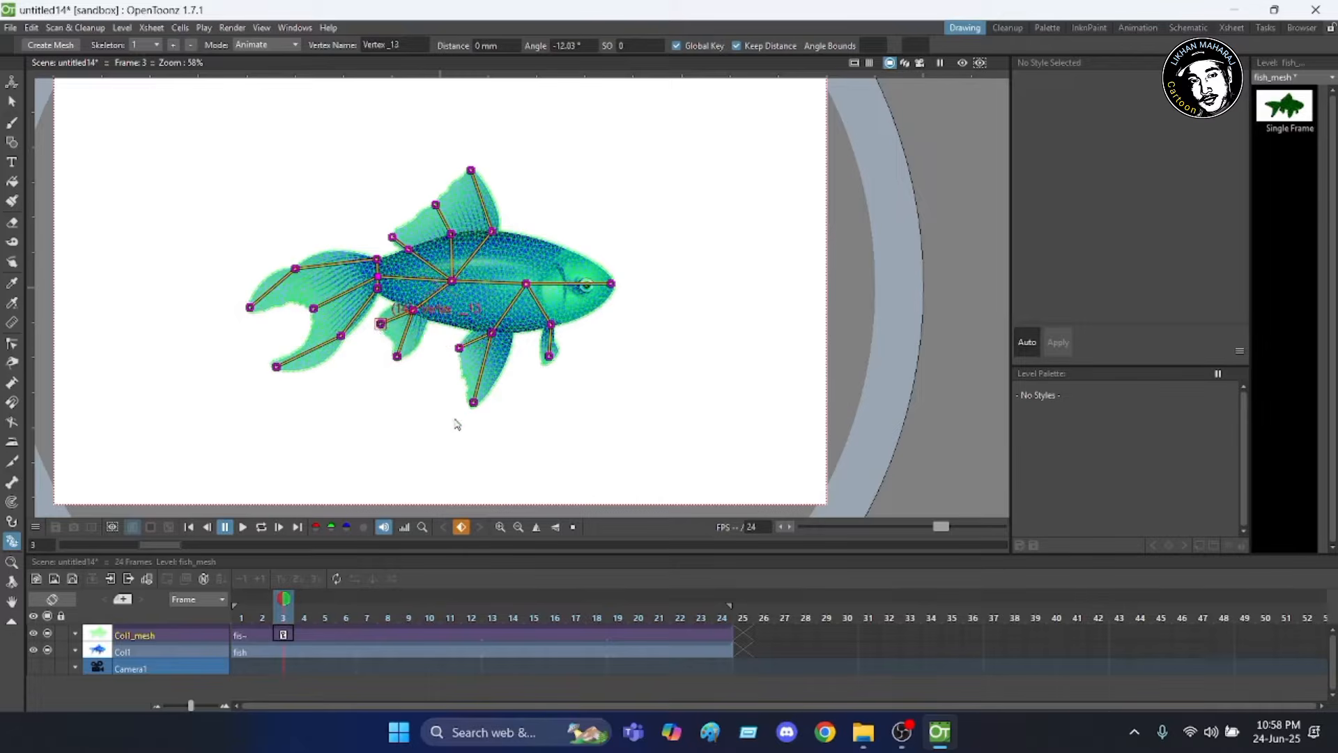
left_click_drag(473, 403, 457, 395)
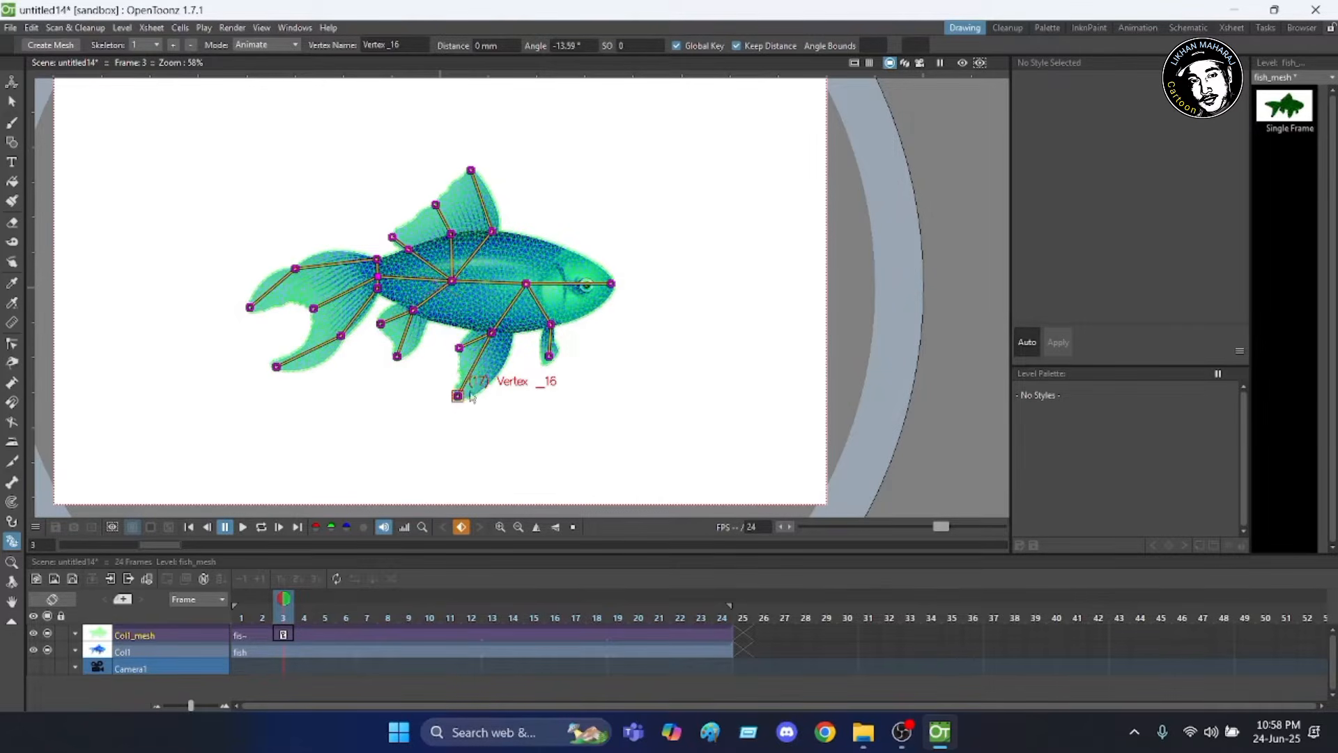
left_click_drag(551, 355, 540, 354)
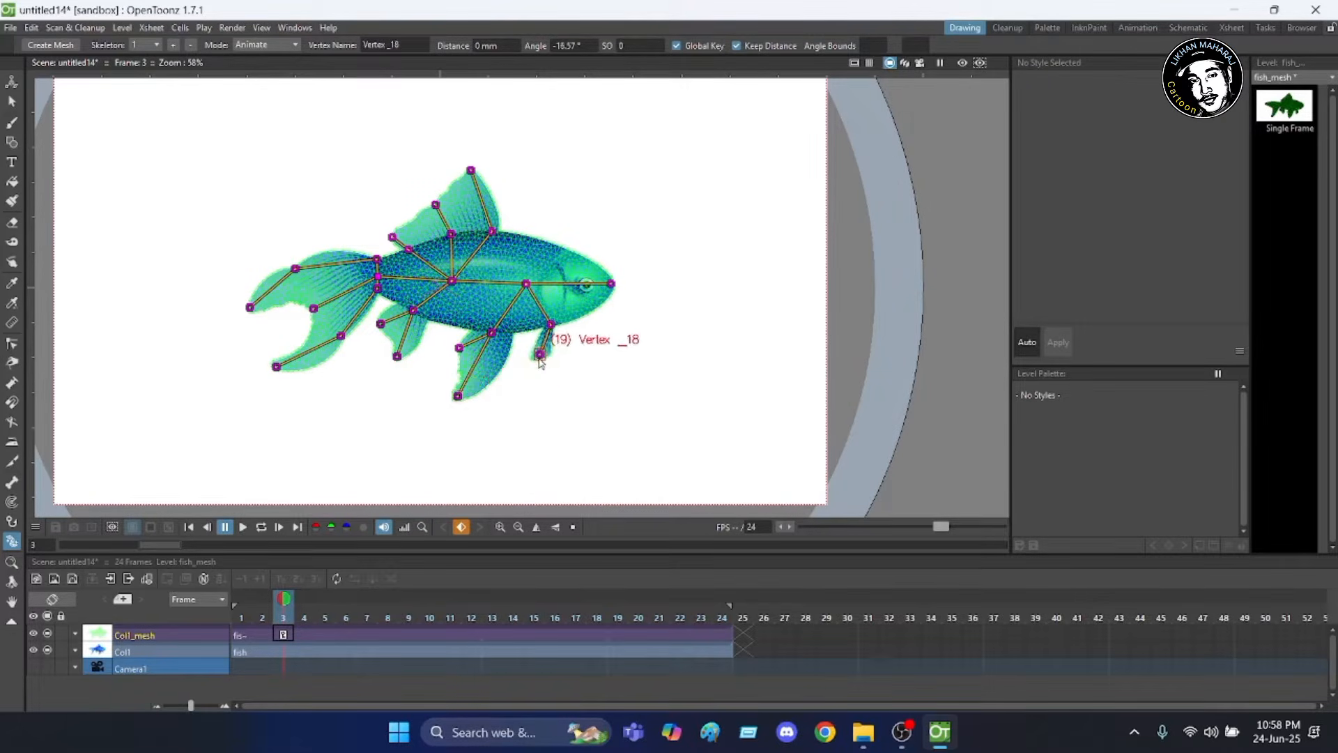
Bend the dorsal fin's middle edge and top tip (about 19°) backward and tilt the snout up about 6° at frame 3.
left_click_drag(434, 206, 425, 213)
left_click_drag(471, 171, 452, 180)
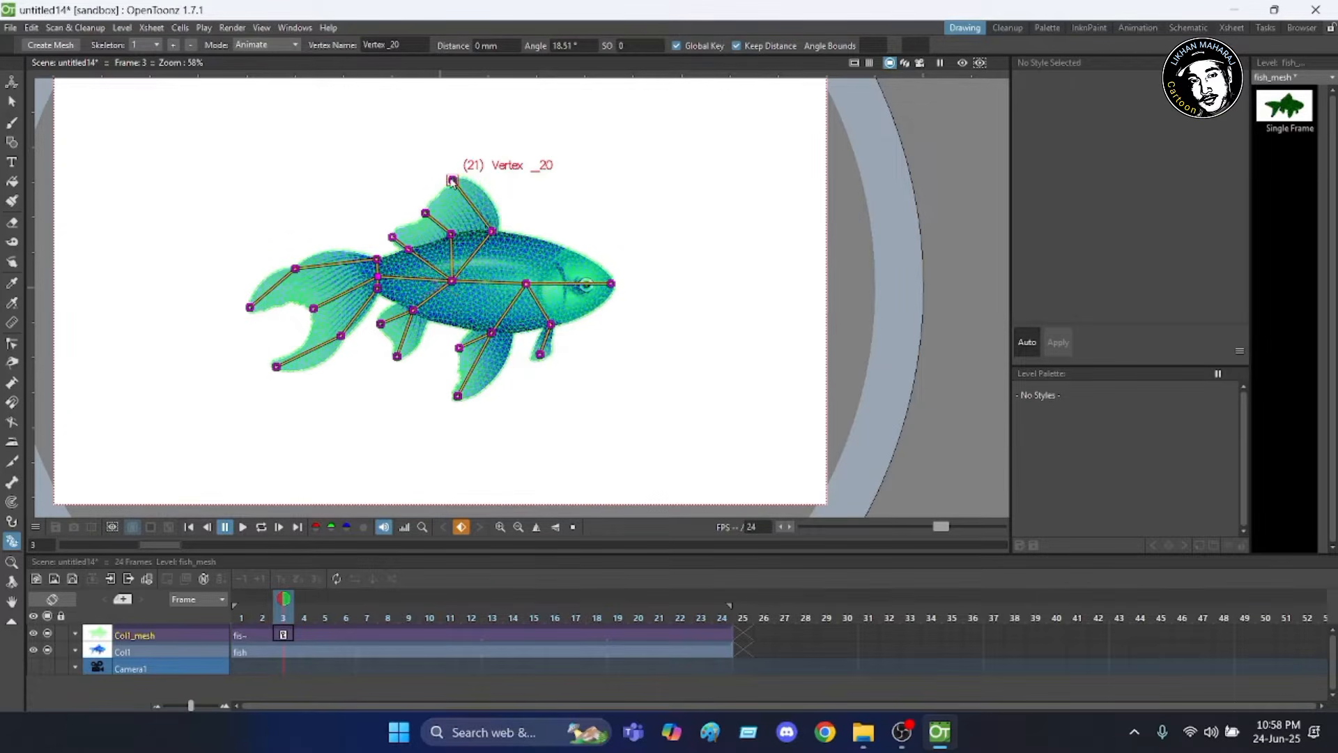
left_click_drag(607, 284, 607, 277)
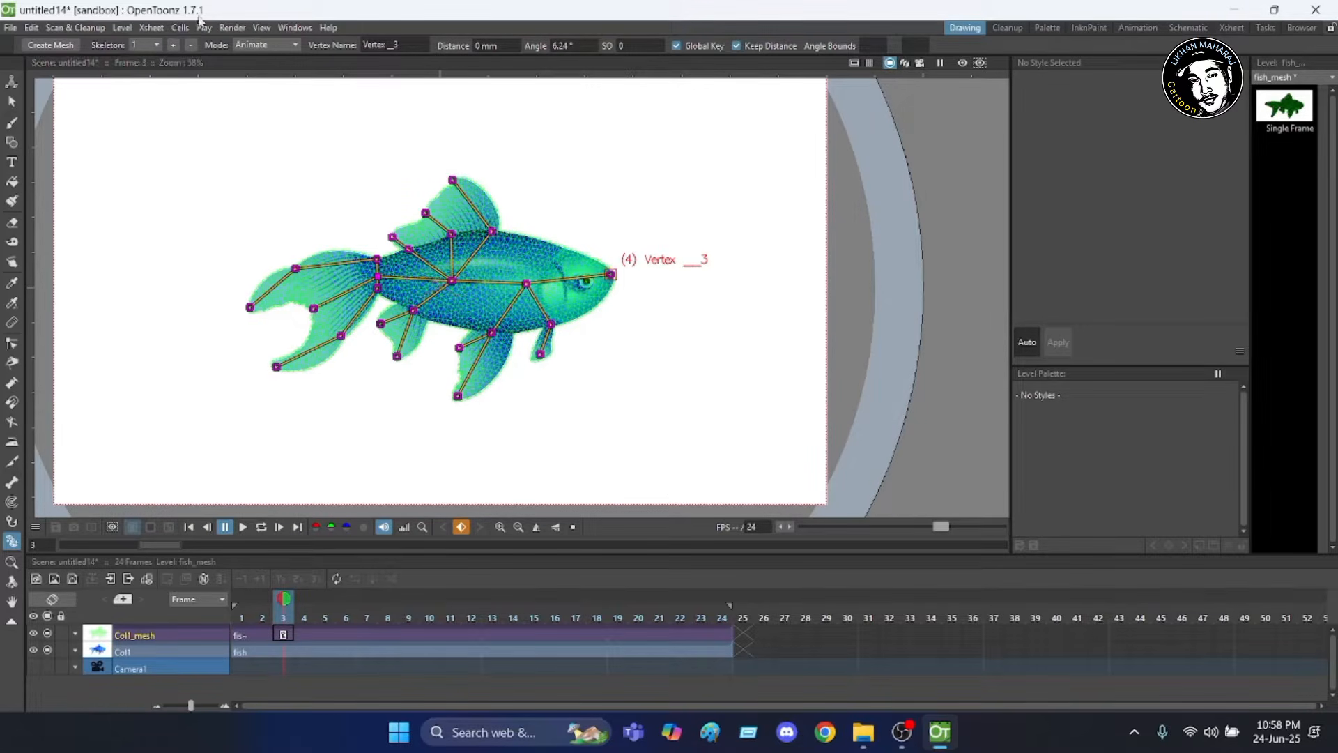
Pose the tail at frame 5, raising its middle notch and upper tip and lowering the bottom tip to about -15°.
left_click(326, 618)
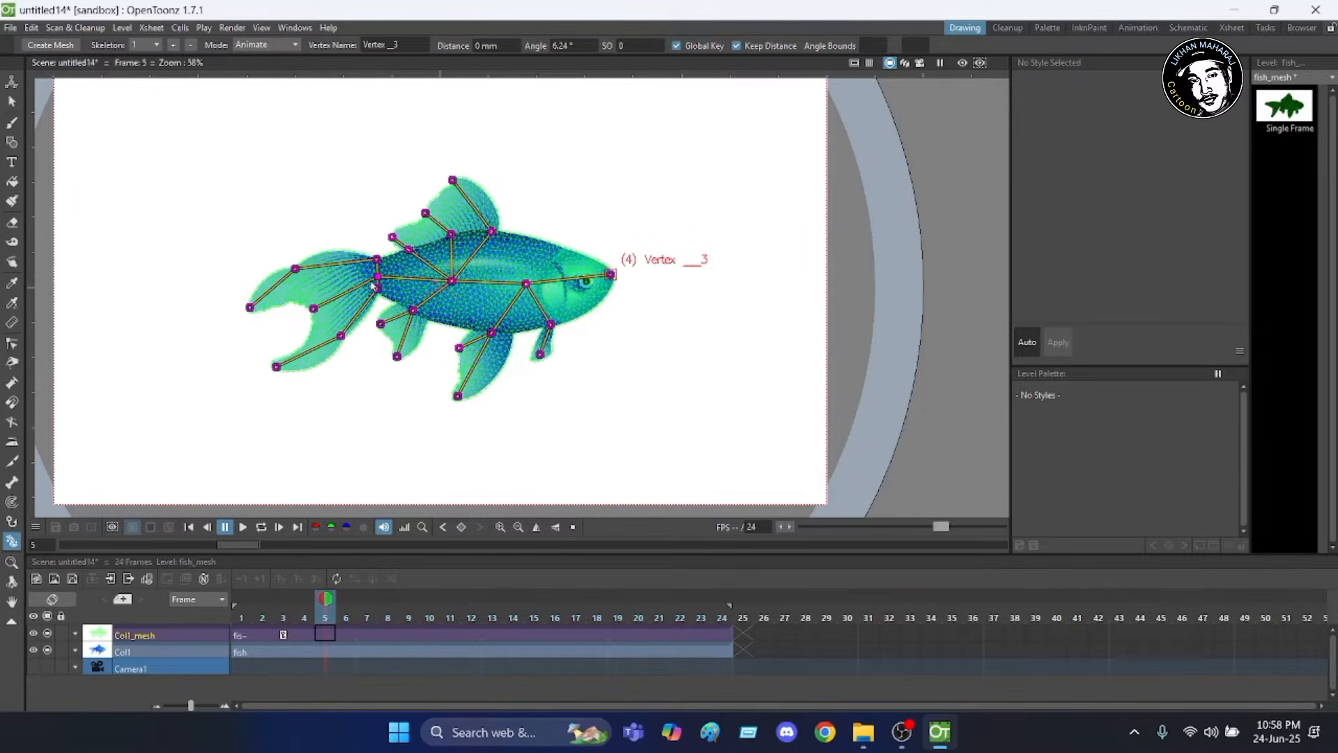
left_click(313, 307)
left_click_drag(313, 307, 241, 294)
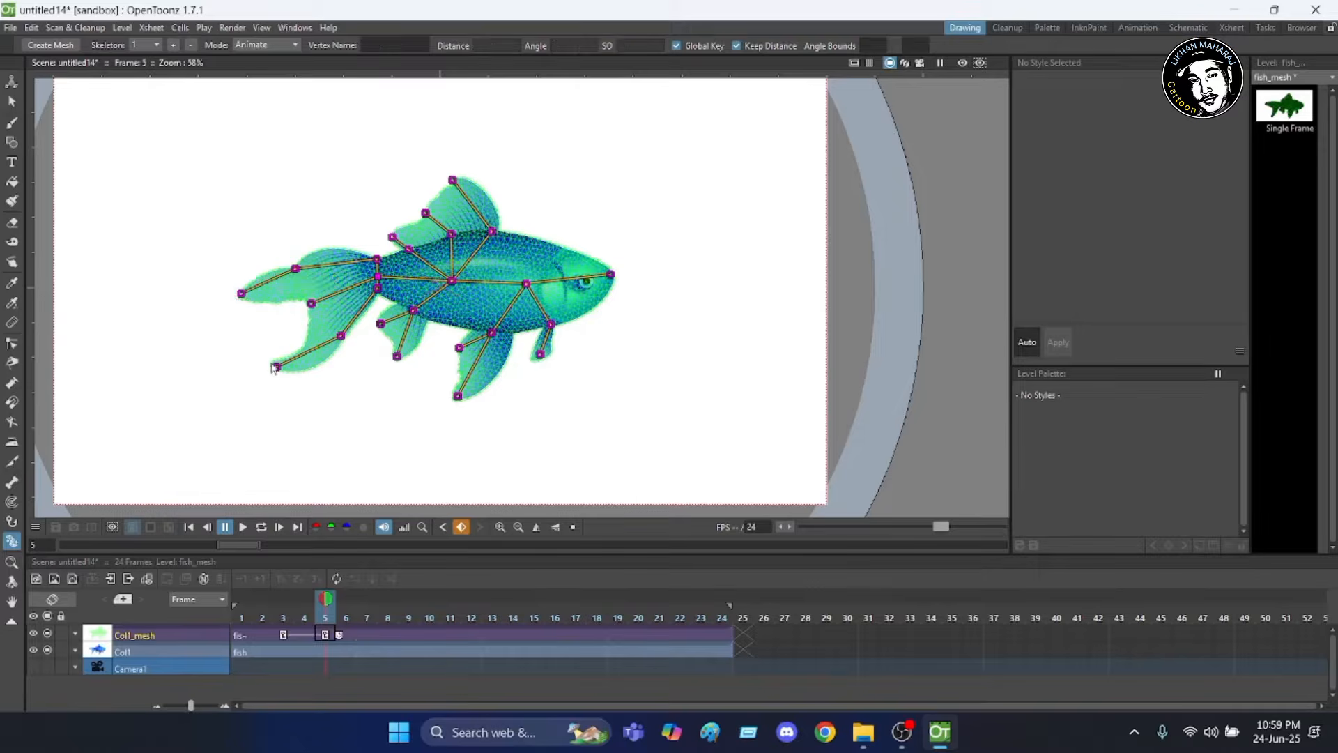
left_click_drag(277, 367, 281, 375)
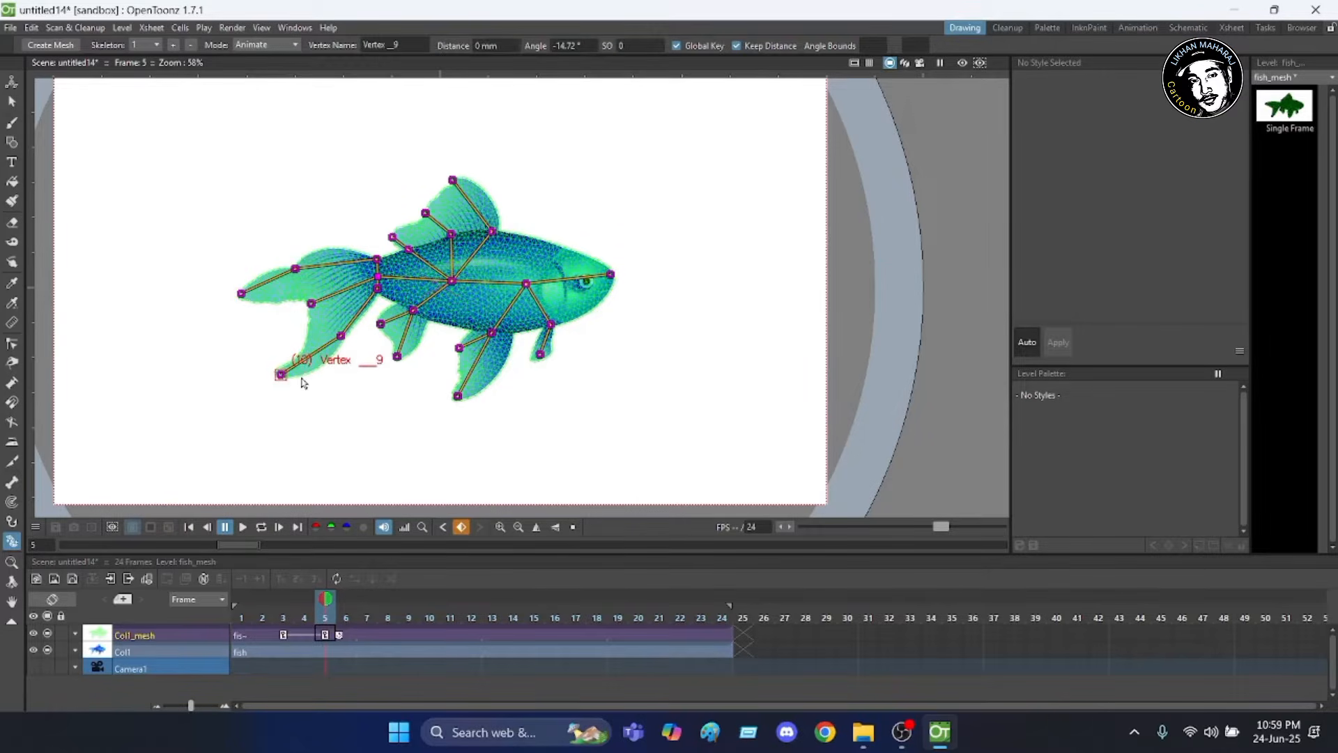
Swing the lower fins forward at frame 5: rear belly fin, large belly fin tip about 3° and rear edge about 31°, small front fin about 2°.
left_click(381, 326)
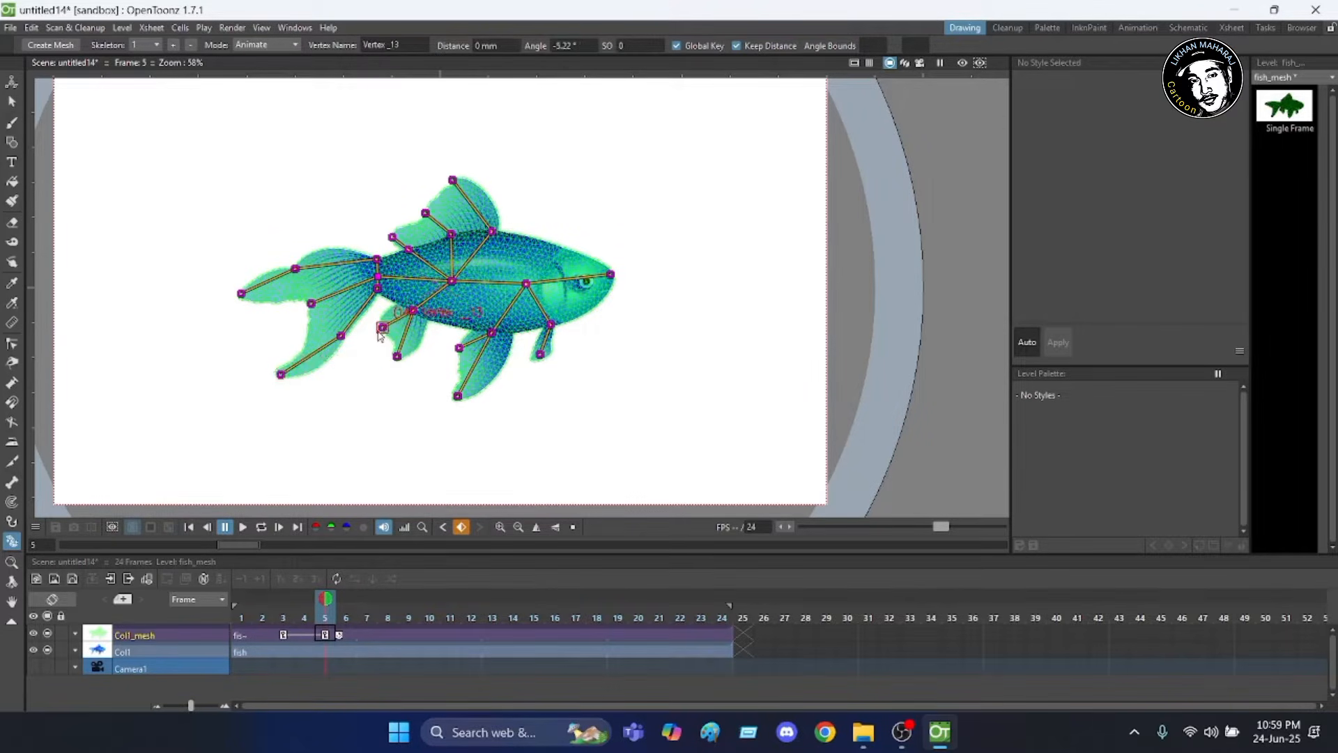
left_click_drag(397, 357, 478, 404)
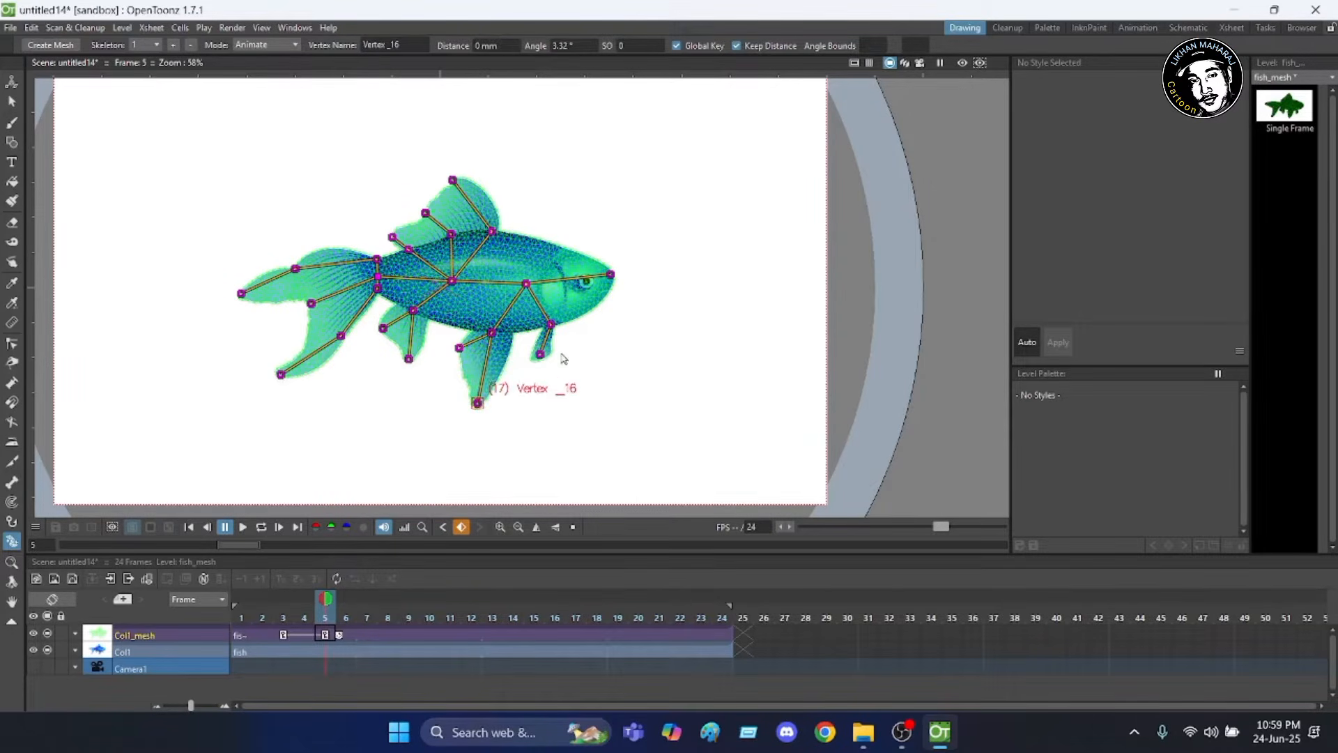
left_click(454, 347)
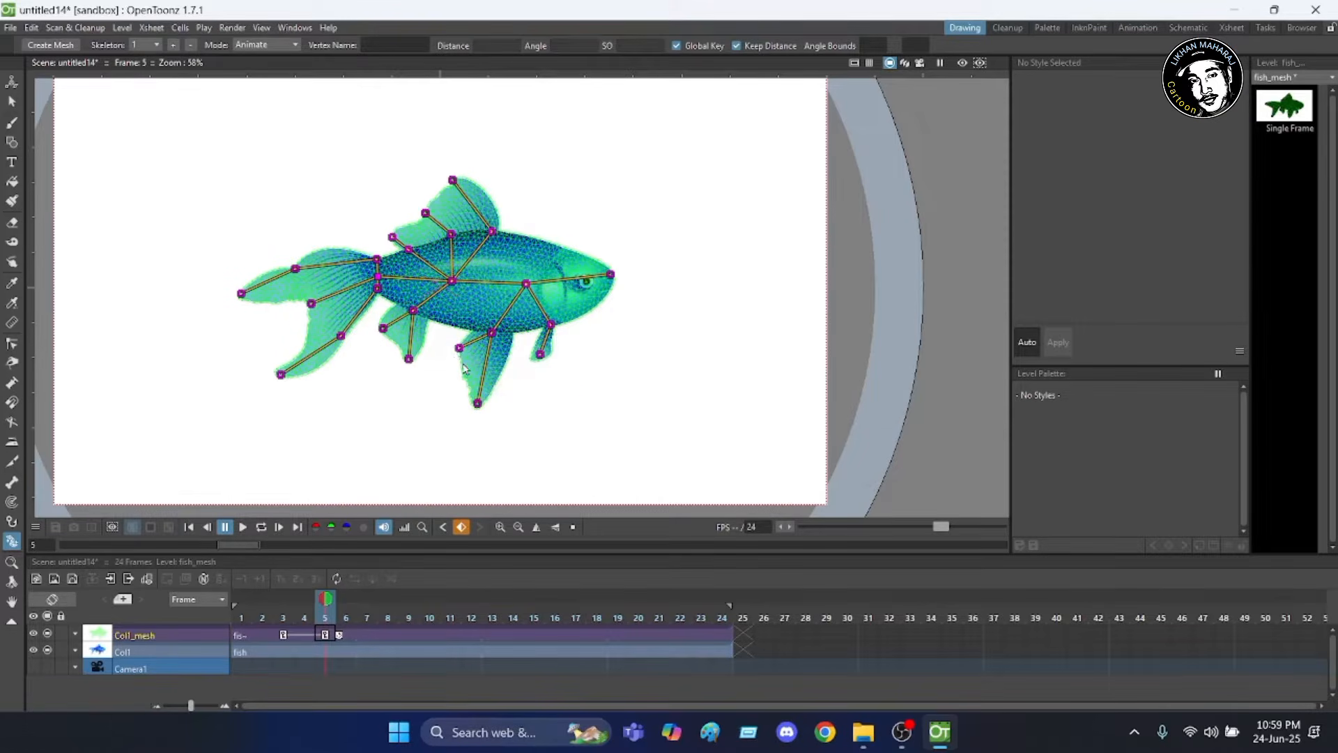
left_click_drag(459, 348, 472, 363)
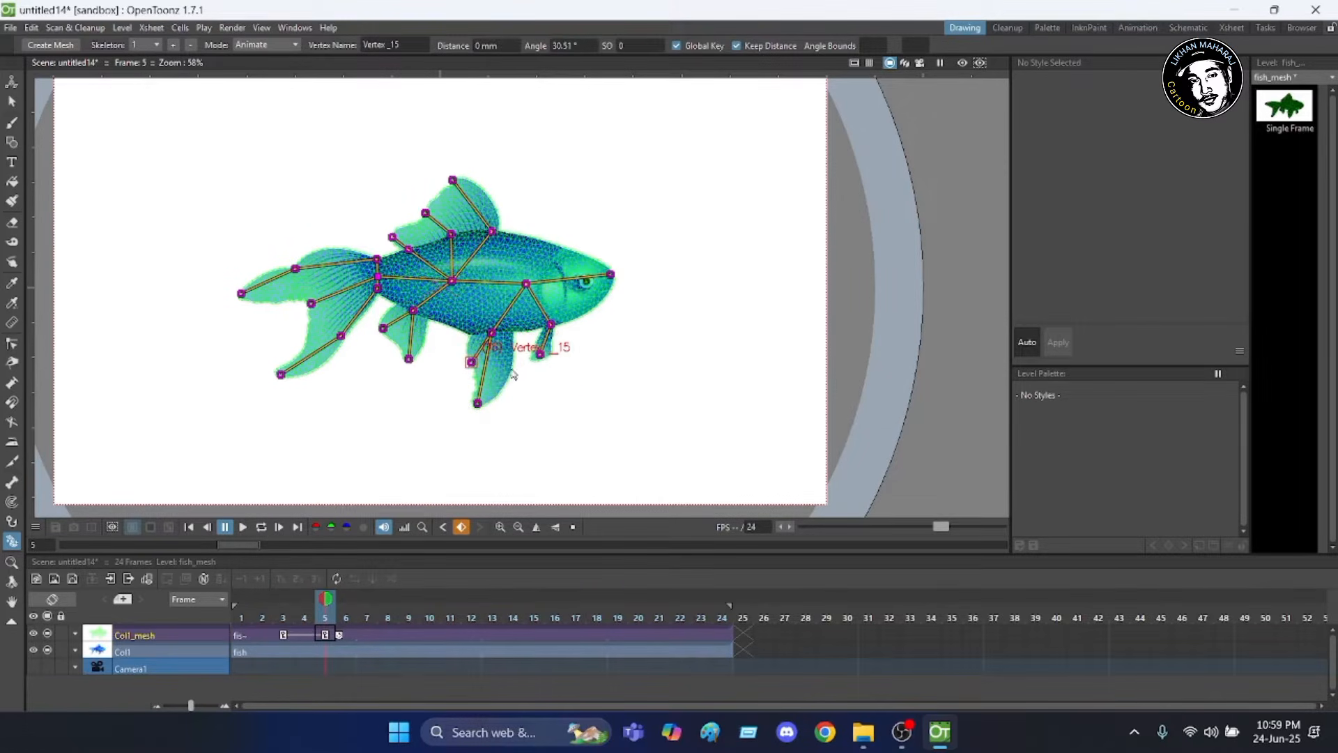
left_click(551, 357)
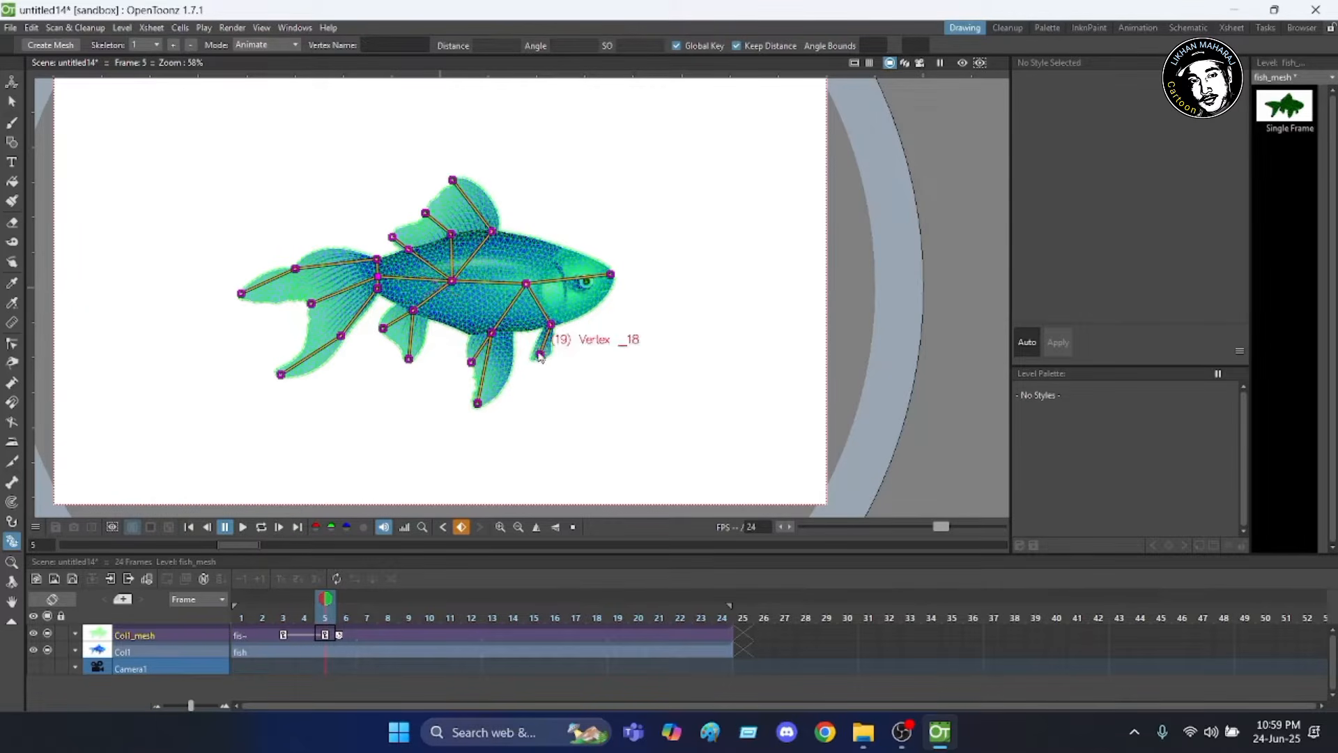
left_click_drag(541, 355, 550, 357)
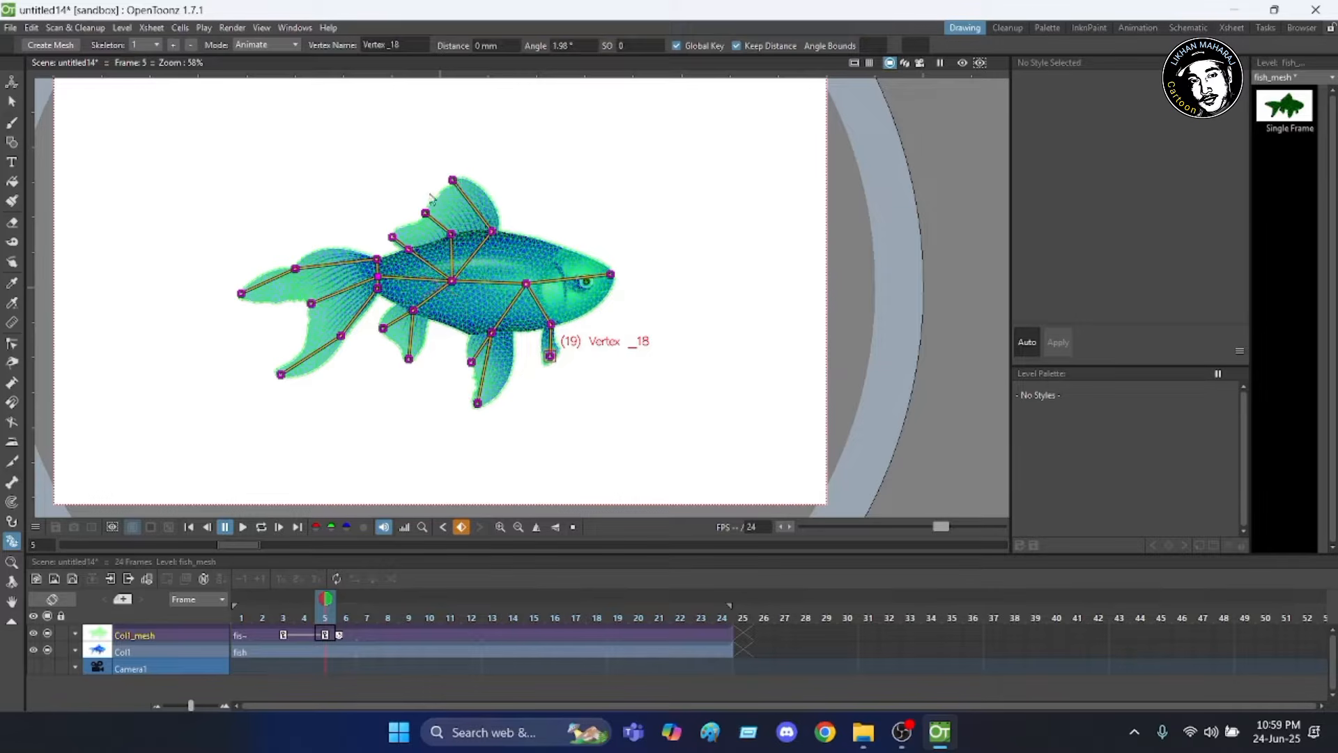
Swing the dorsal fin's top tip, middle edge and rear corner forward and tilt the snout down to about -7° at frame 5.
mouse_move(453, 181)
left_mouse_down()
mouse_move(441, 187)
mouse_move(479, 182)
mouse_move(437, 207)
mouse_move(448, 204)
left_mouse_up()
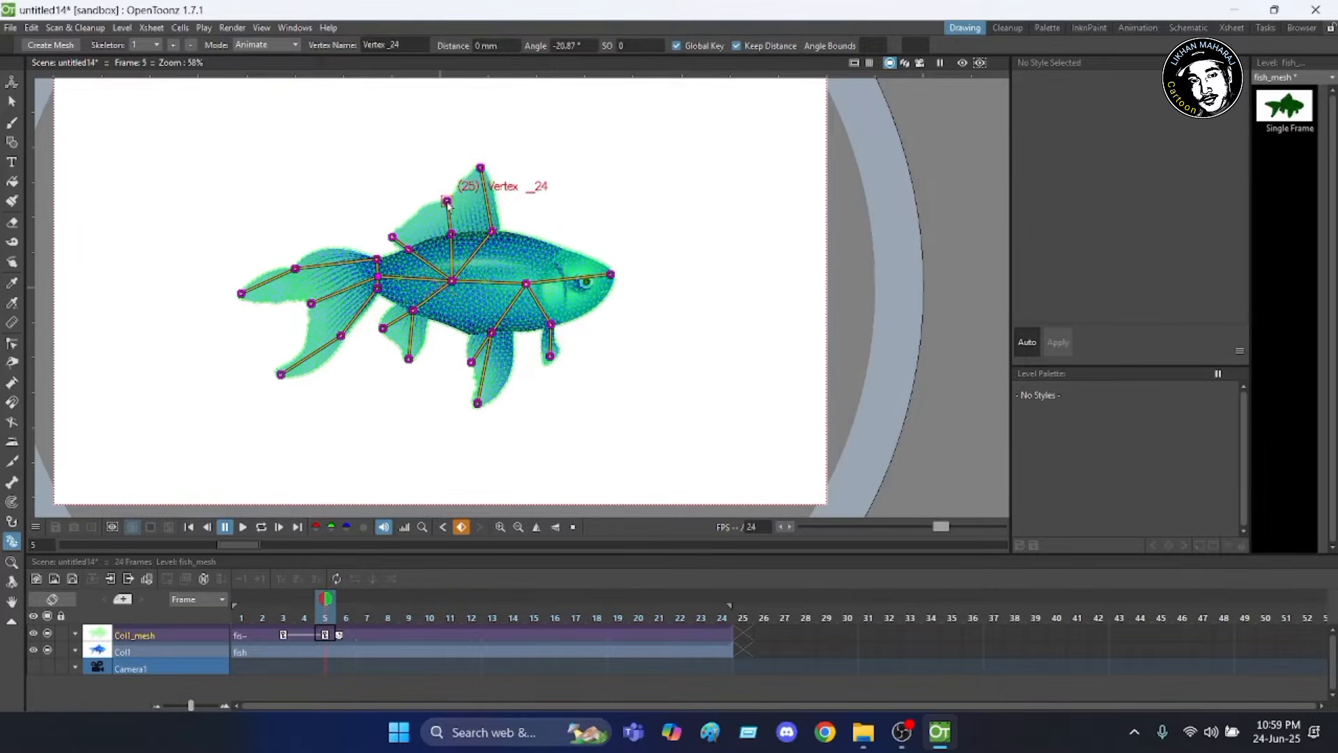
left_click_drag(393, 237, 416, 221)
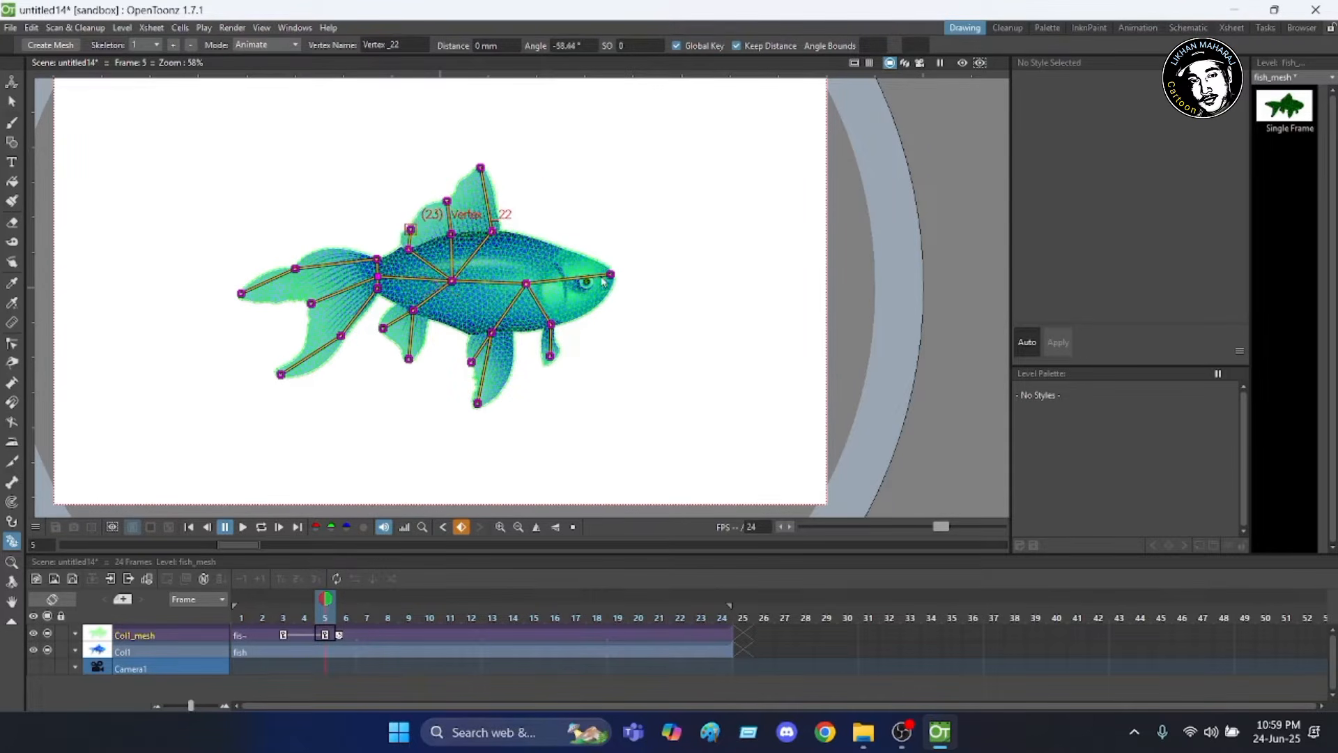
left_click_drag(604, 276, 614, 300)
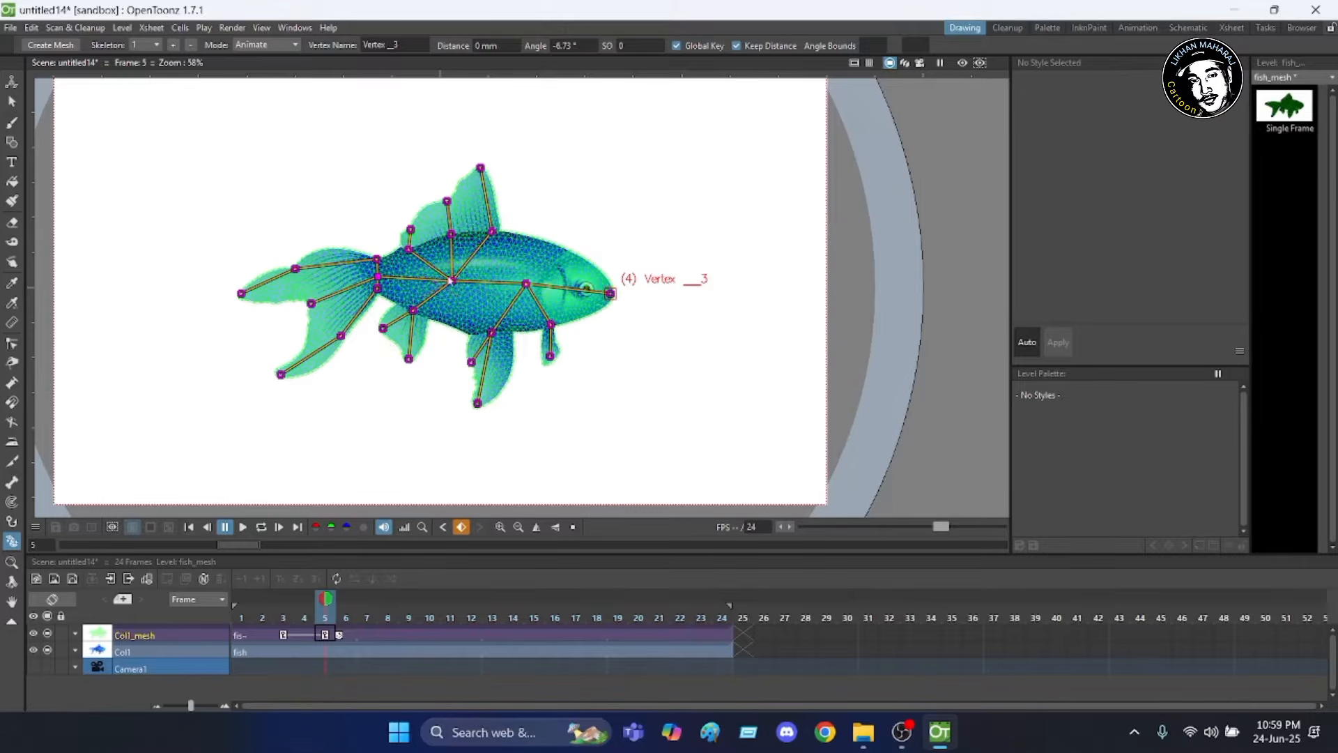
scroll(462, 339, "up", 5)
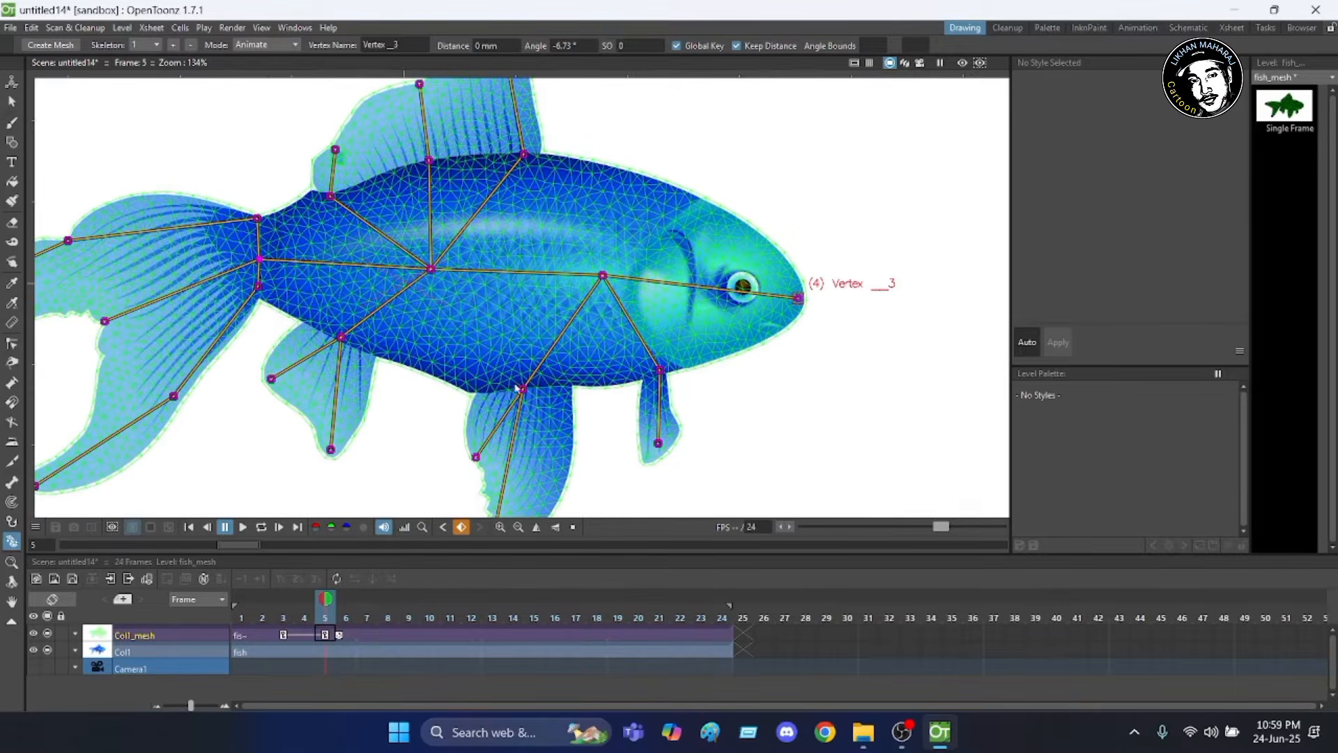
scroll(587, 290, "down", 3)
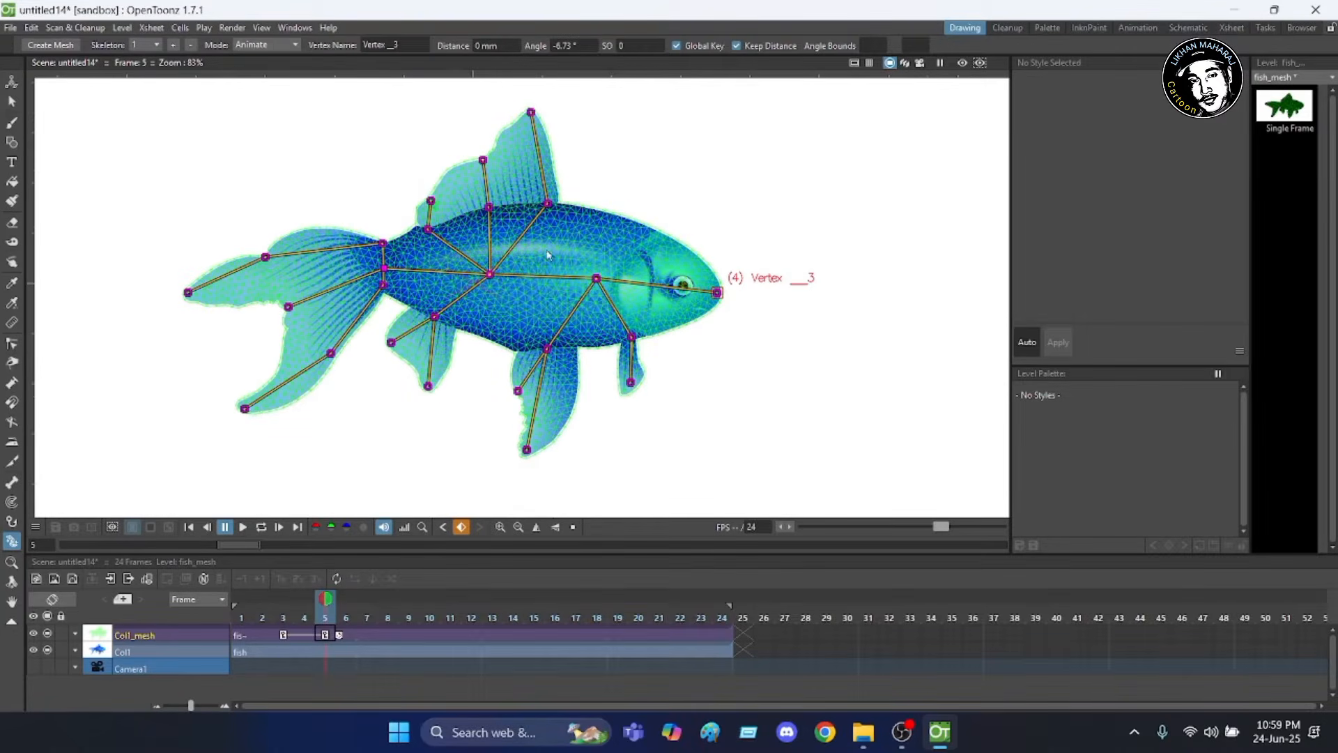
scroll(418, 251, "up", 2)
scroll(360, 460, "down", 2)
scroll(374, 291, "up", 1)
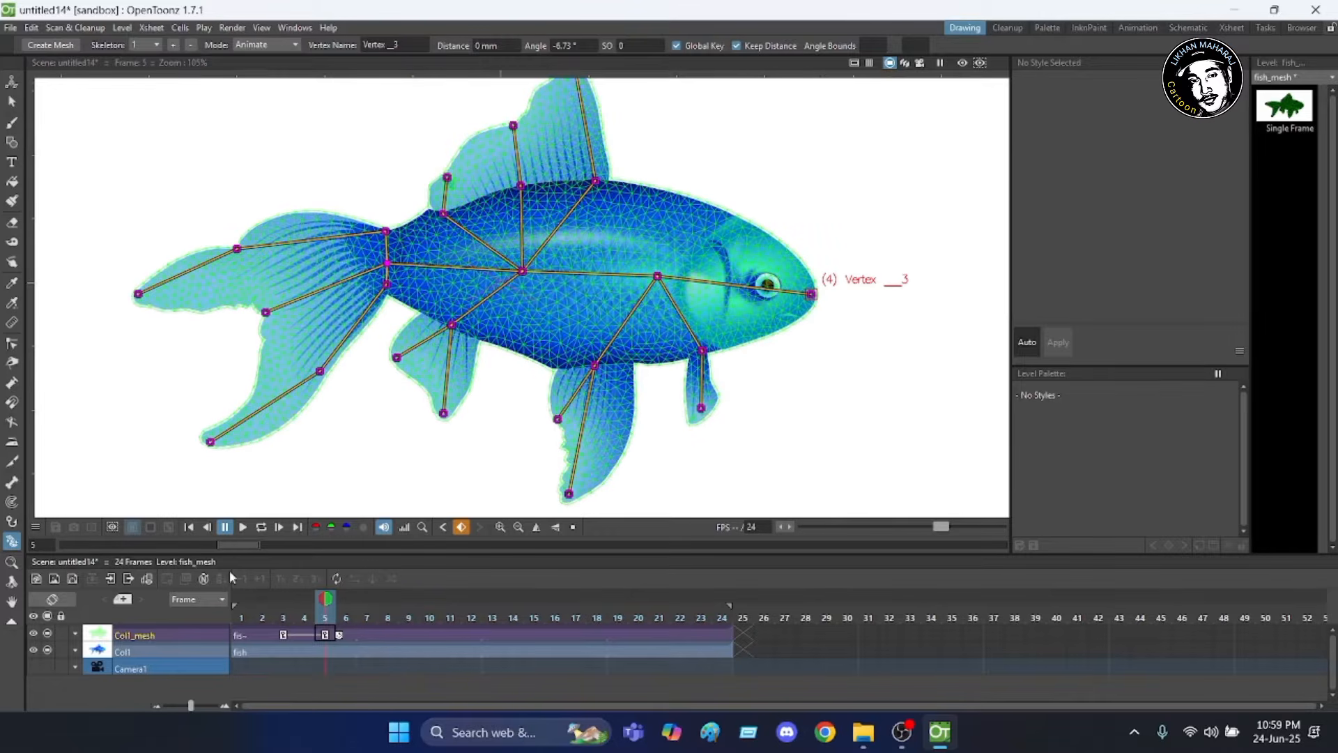
At frame 1, switch the plastic mesh to Paint Rigid mode and set the rigid brush thickness to 9.85.
left_click(240, 617)
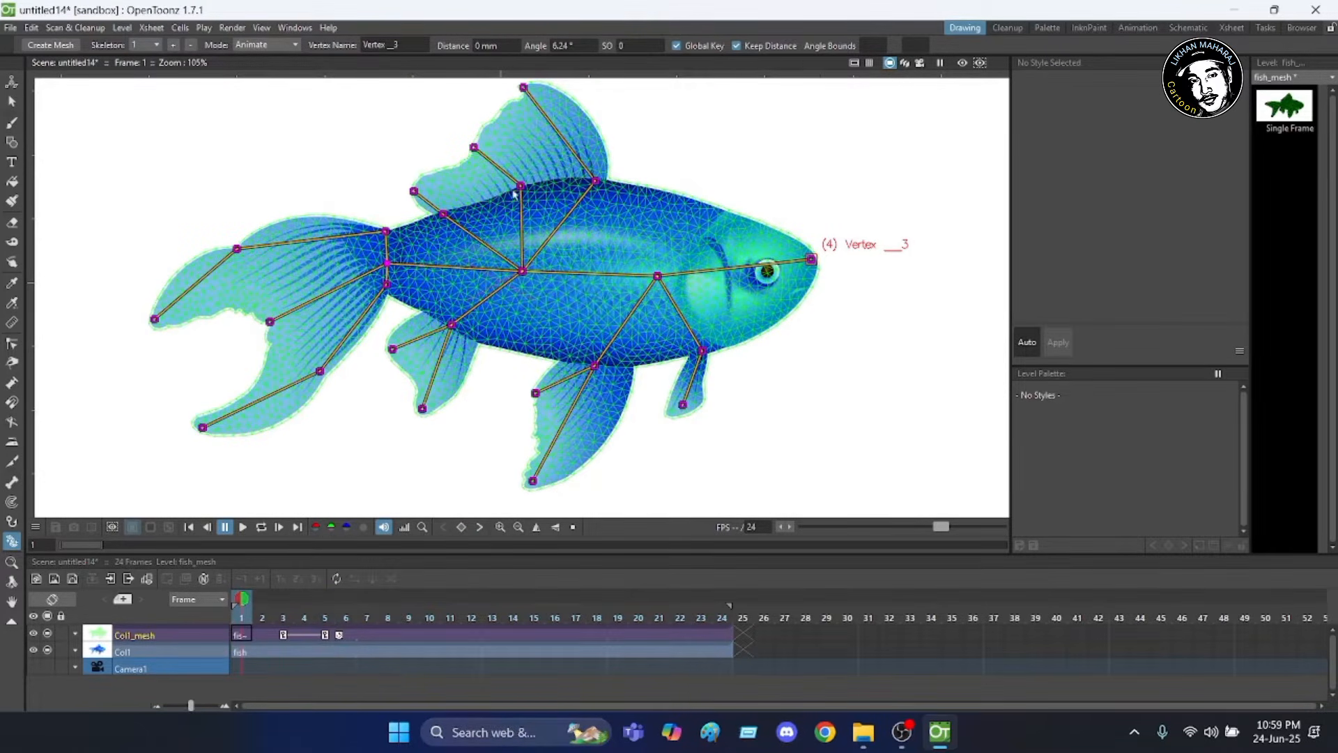
left_click(296, 45)
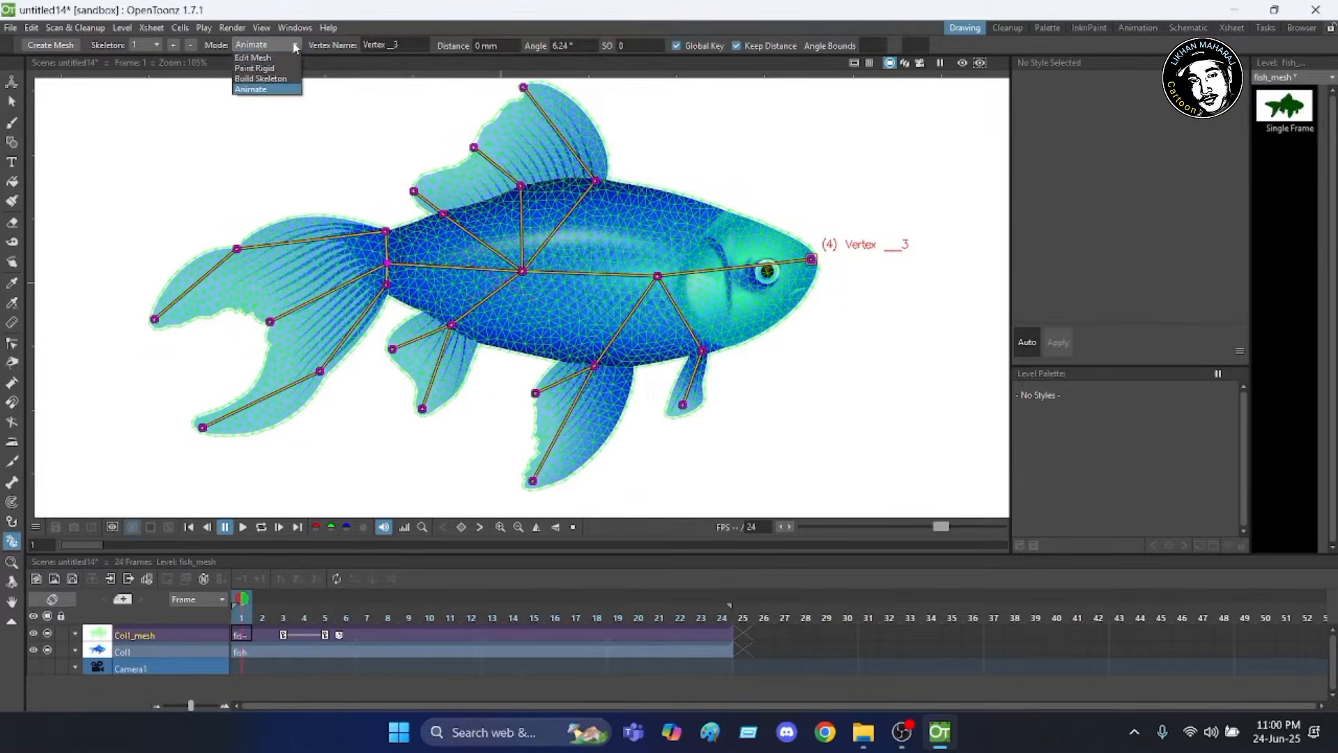
left_click(268, 69)
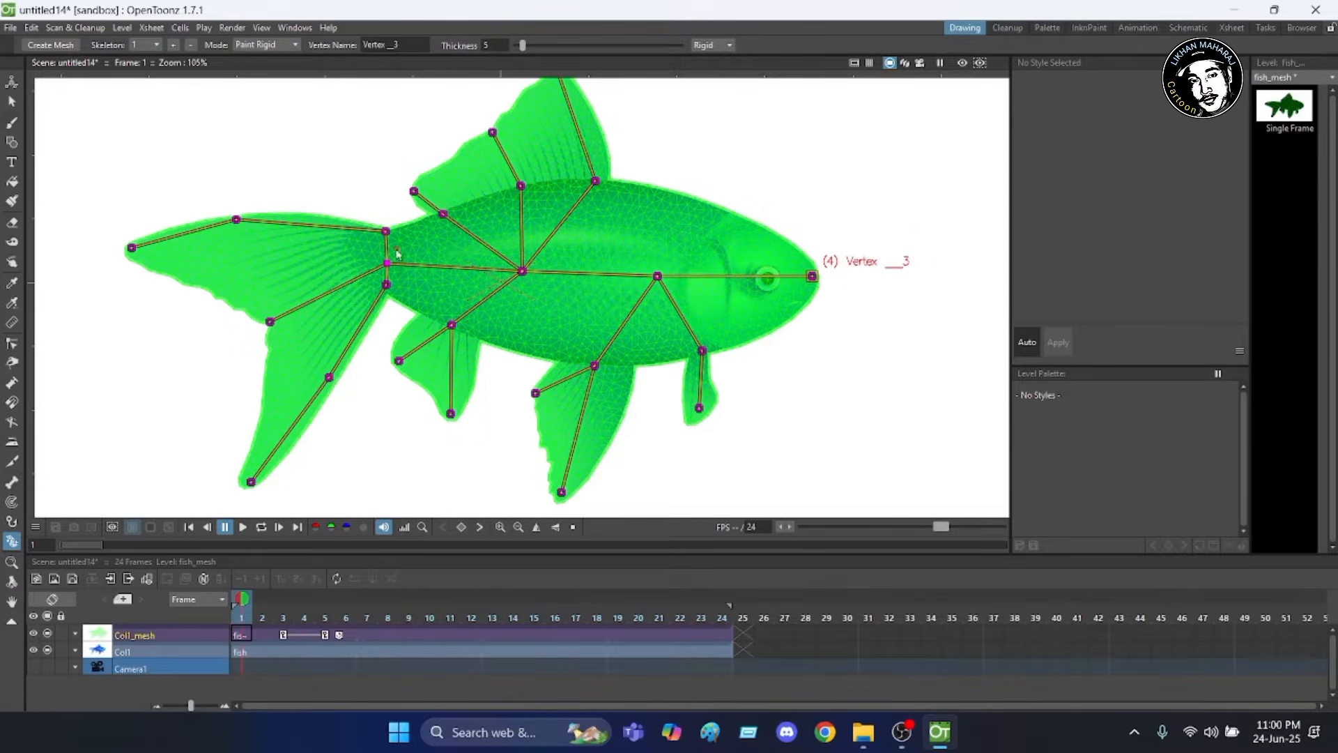
scroll(530, 225, "up", 3)
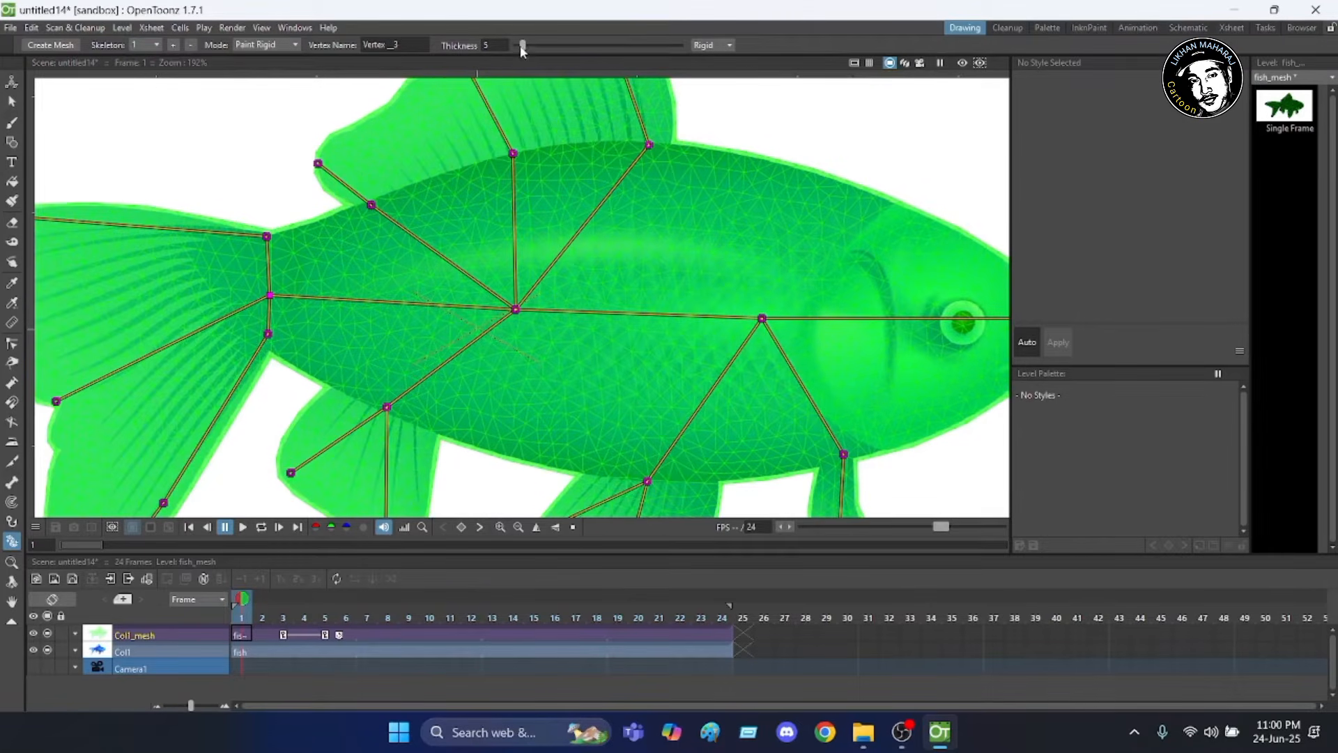
left_click_drag(523, 46, 531, 46)
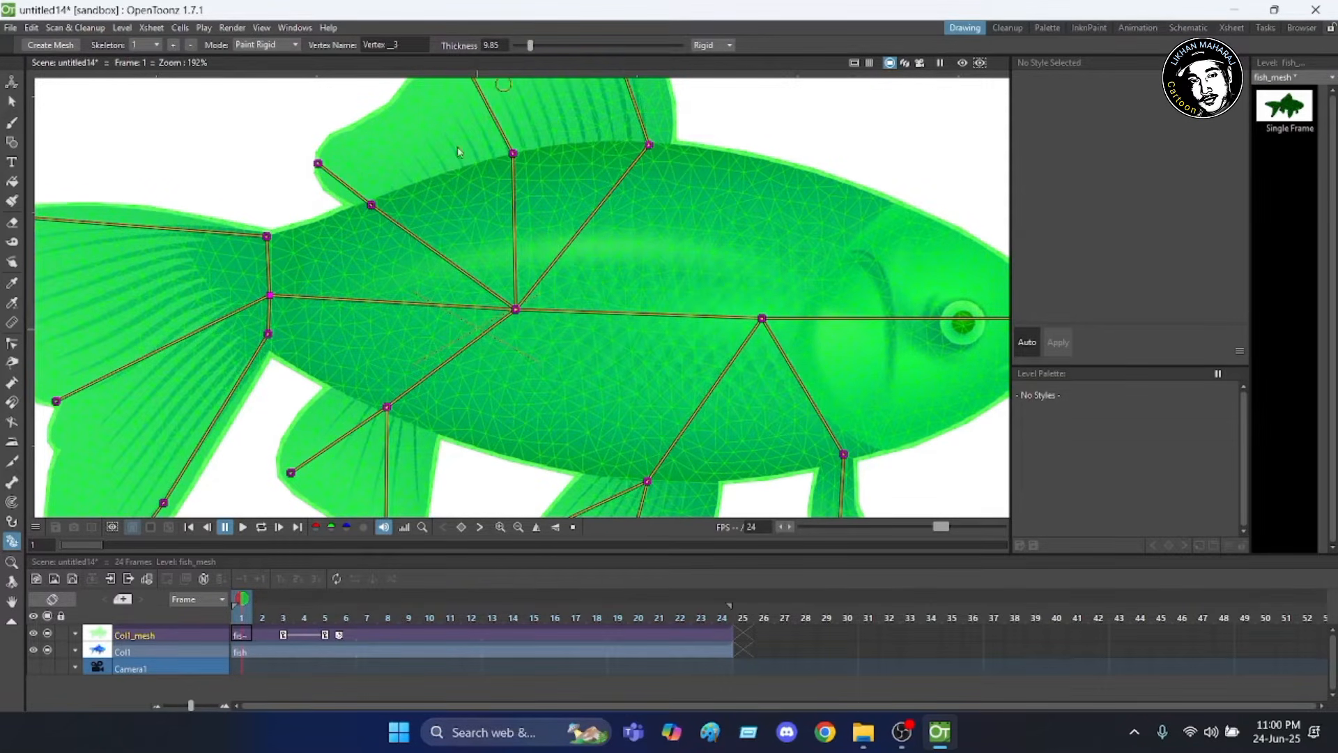
Paint a rigid strip along the body's upper edge from the tail base over the back and around the snout to the lower jaw.
left_click_drag(382, 256, 430, 236)
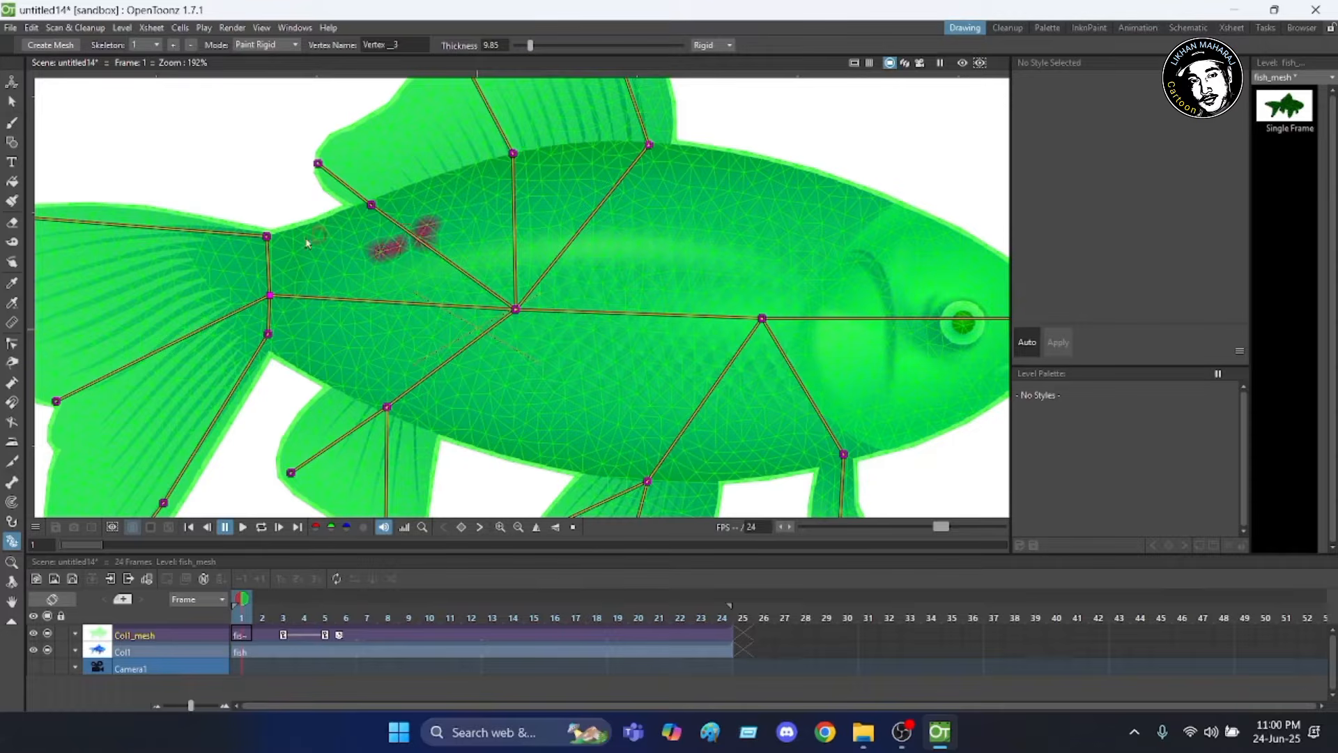
mouse_move(307, 243)
left_mouse_down()
mouse_move(538, 163)
mouse_move(491, 169)
mouse_move(477, 174)
mouse_move(576, 157)
mouse_move(808, 174)
mouse_move(891, 211)
left_mouse_up()
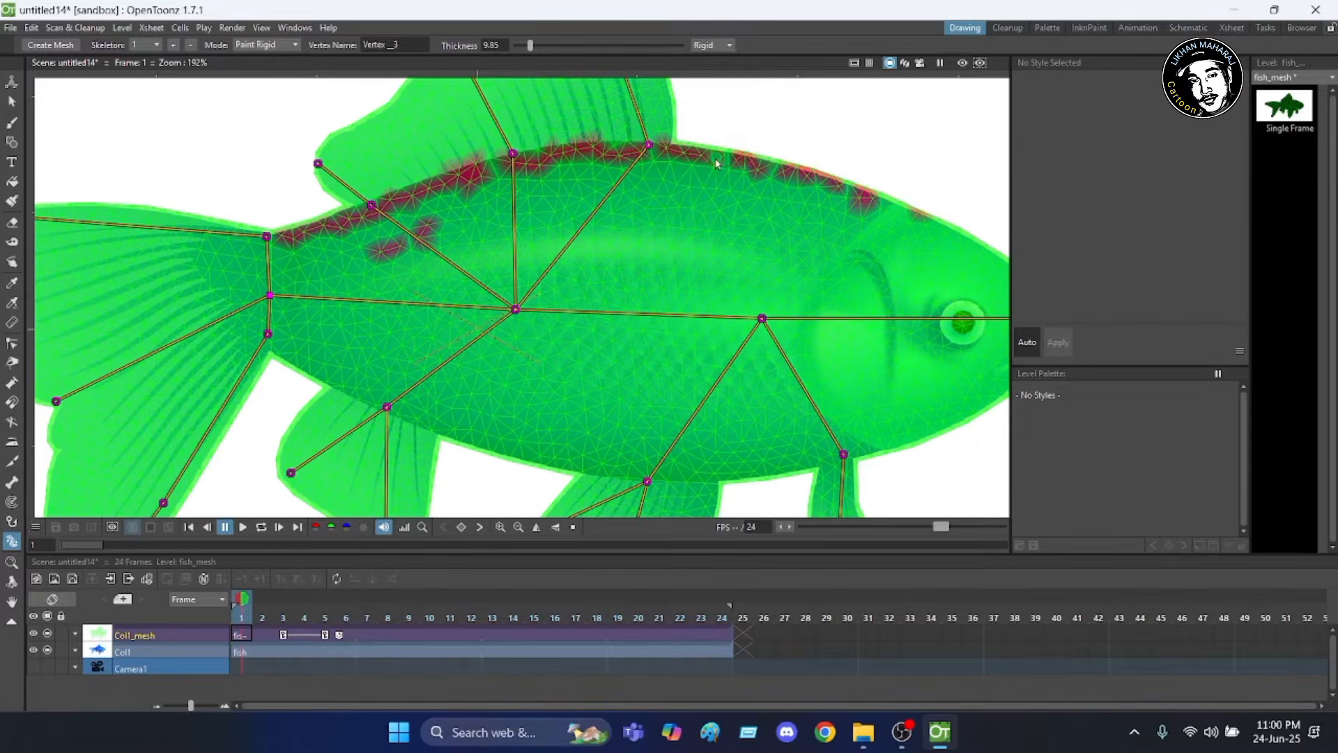
scroll(627, 194, "down", 3)
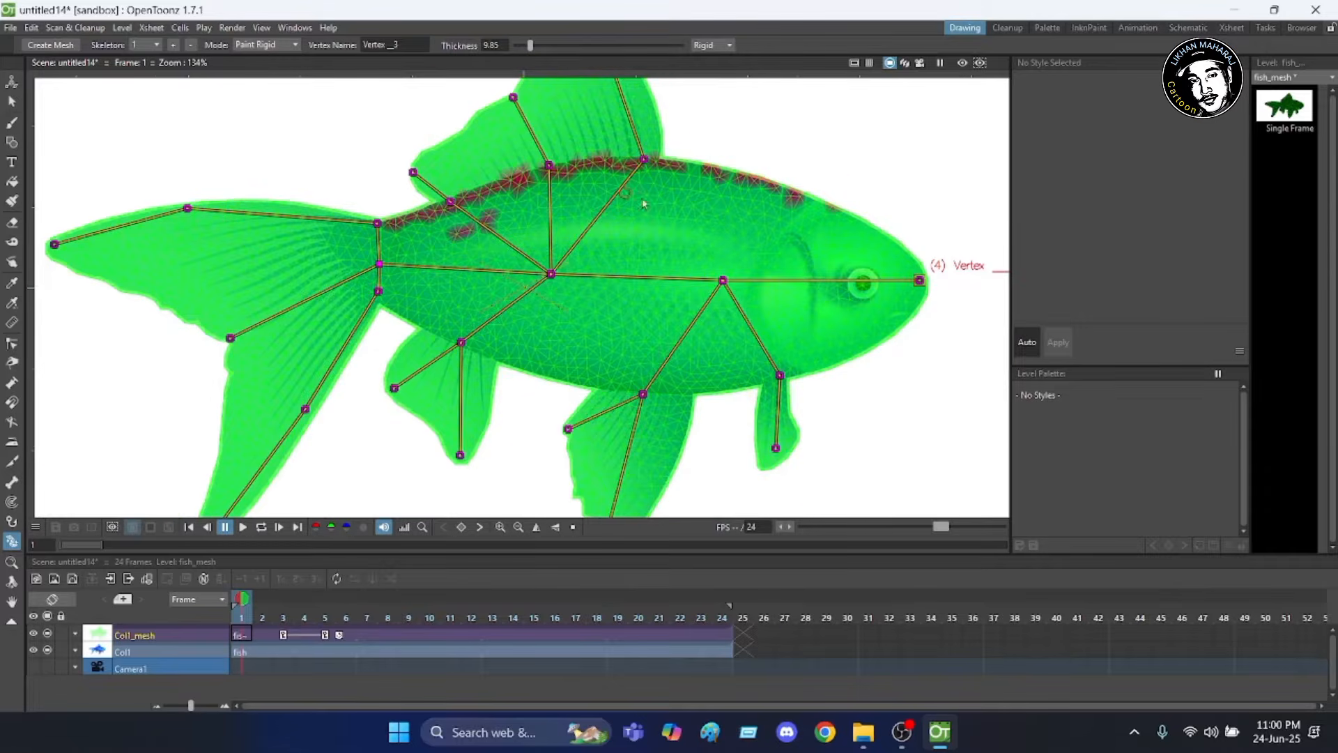
scroll(934, 274, "up", 1)
scroll(935, 268, "up", 3)
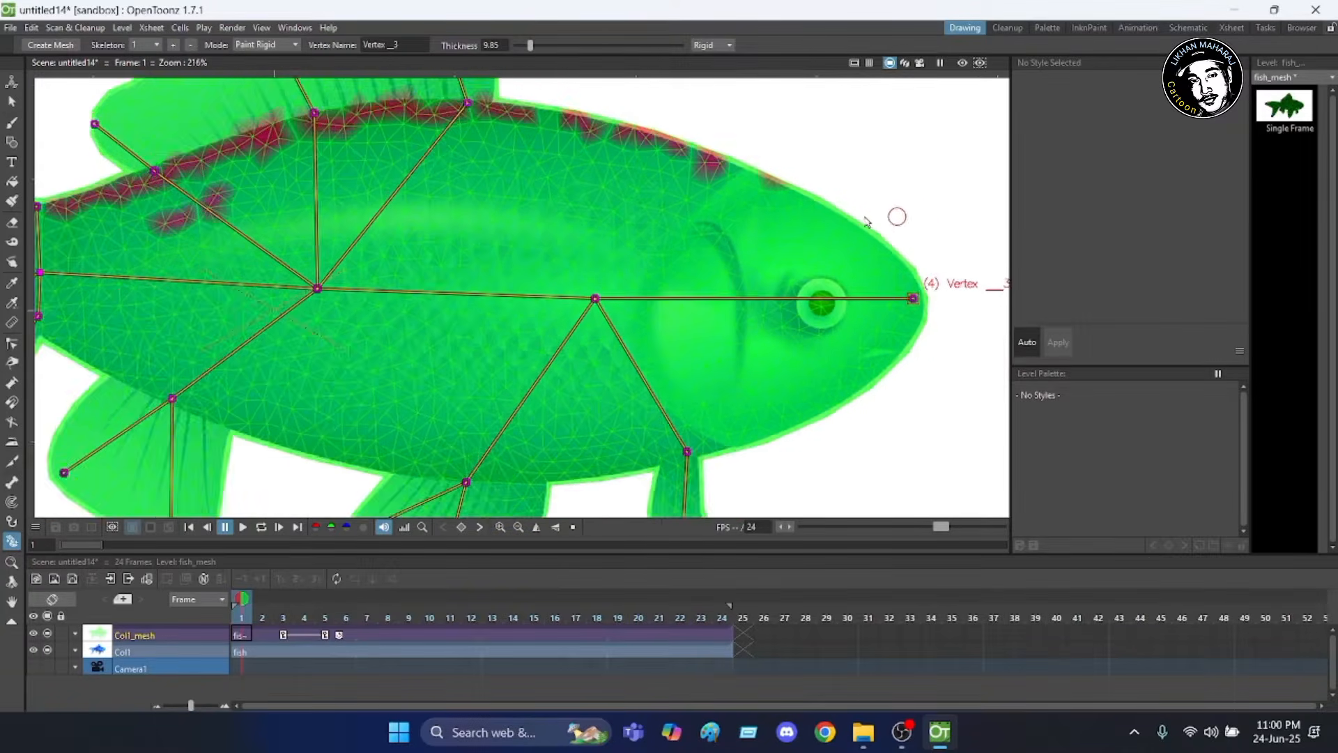
mouse_move(687, 163)
left_mouse_down()
mouse_move(839, 219)
mouse_move(941, 320)
mouse_move(905, 397)
mouse_move(775, 483)
mouse_move(831, 469)
mouse_move(870, 420)
left_mouse_up()
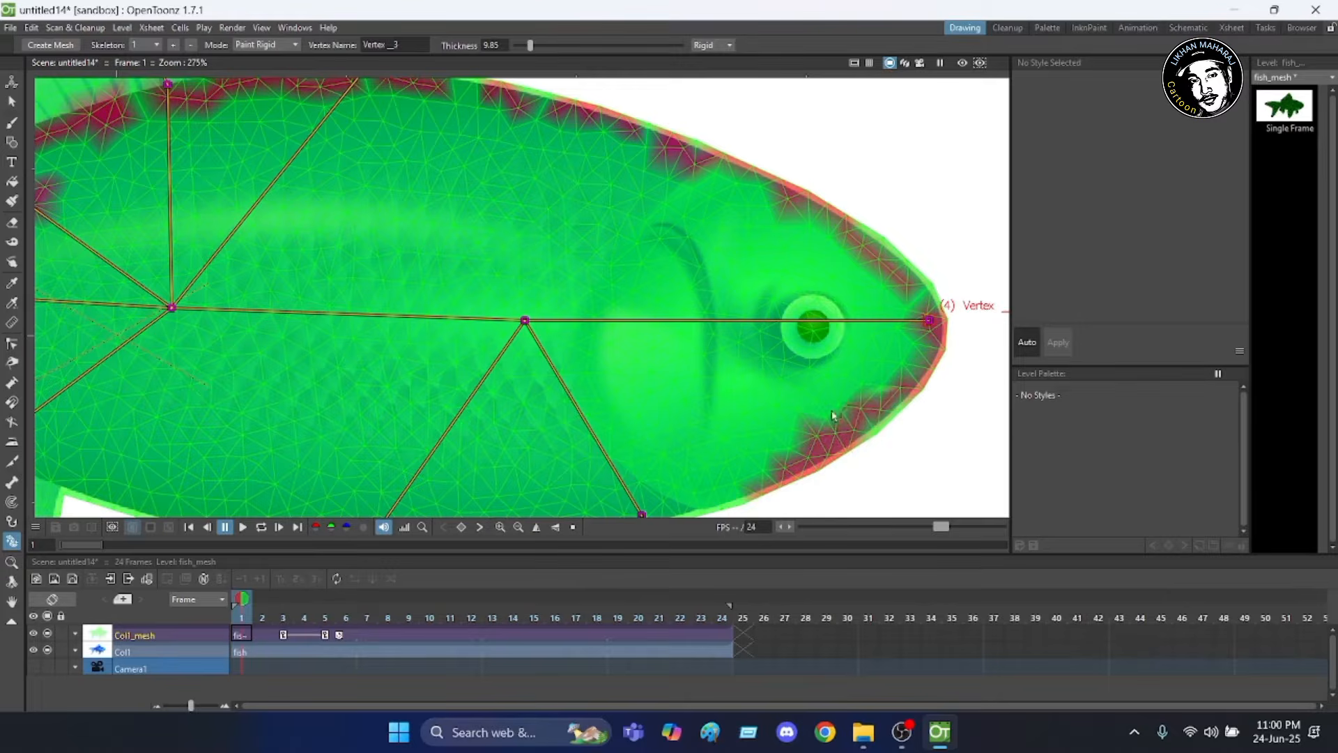
Paint a rigid strip along the belly edge between the lower jaw and the tail base, passing over the lower fins' roots.
scroll(829, 418, "down", 4)
scroll(720, 416, "up", 2)
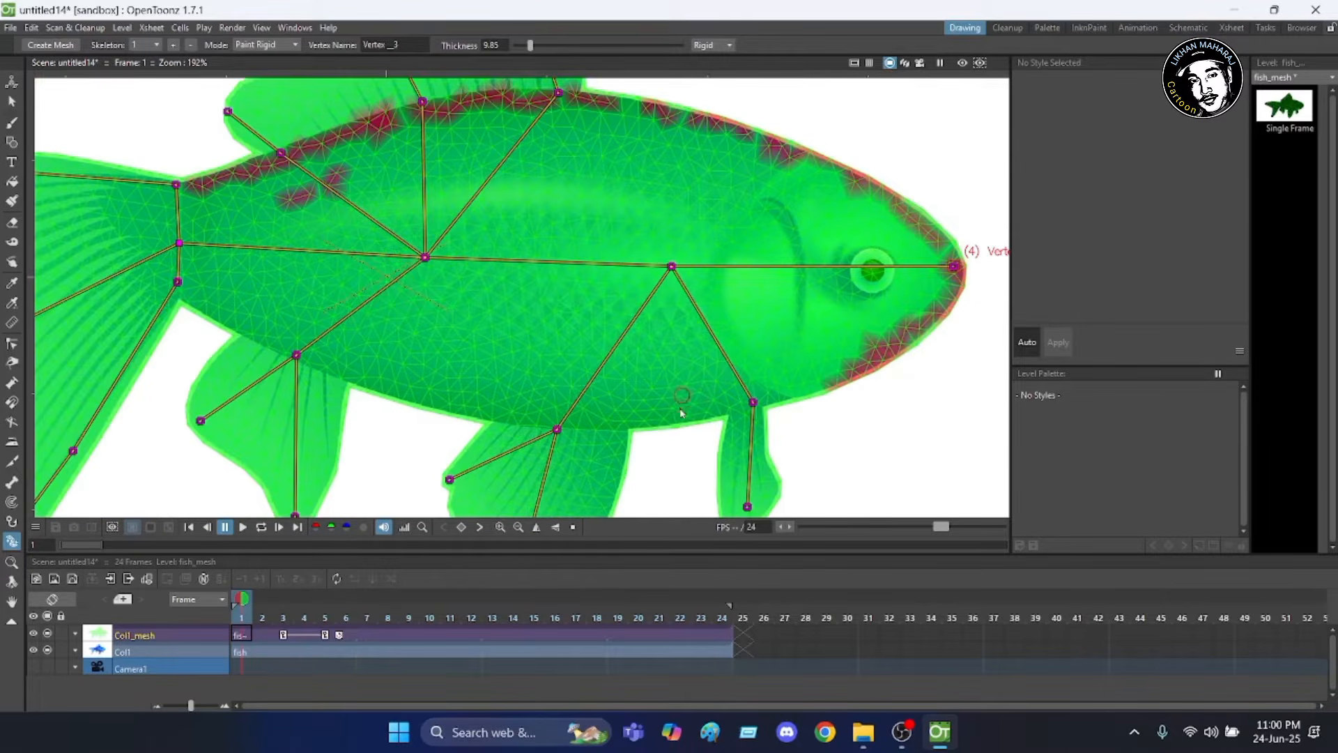
left_click_drag(638, 418, 843, 380)
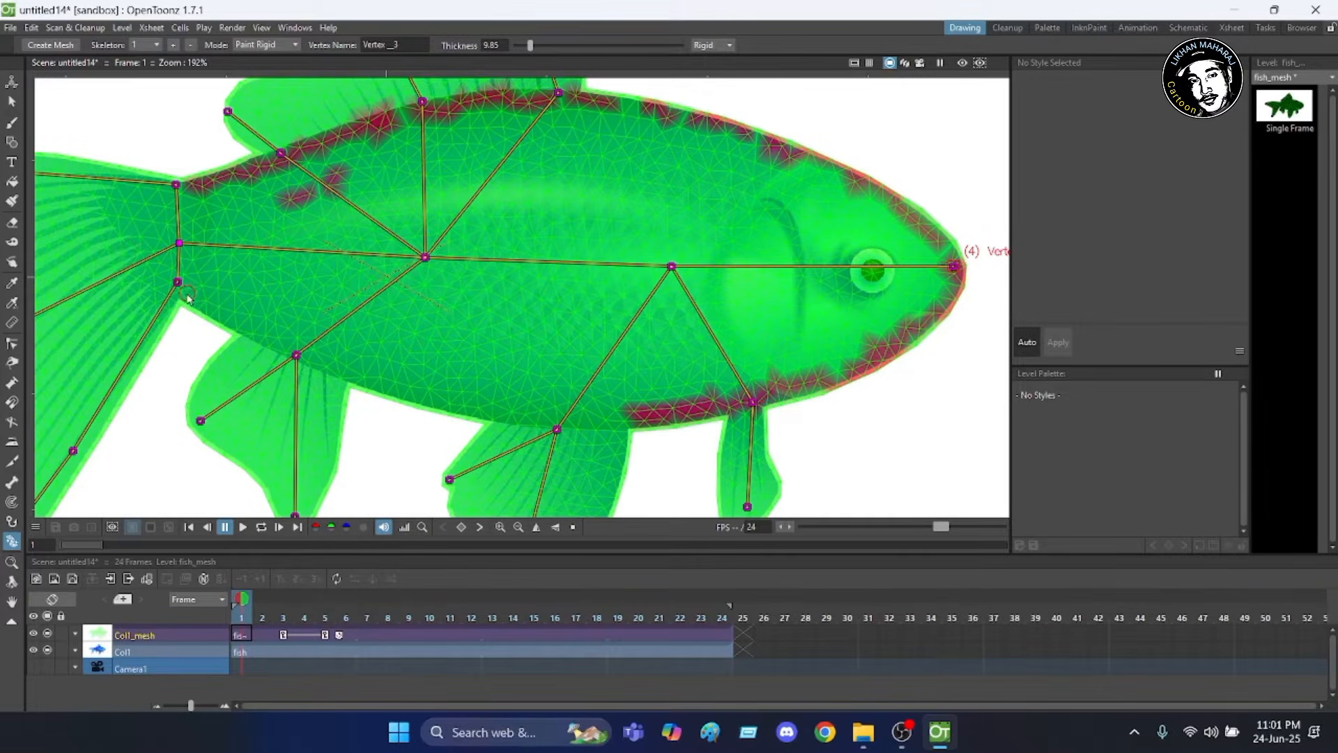
mouse_move(187, 296)
left_mouse_down()
mouse_move(426, 395)
mouse_move(642, 422)
mouse_move(418, 389)
mouse_move(496, 409)
mouse_move(583, 423)
mouse_move(255, 349)
left_mouse_up()
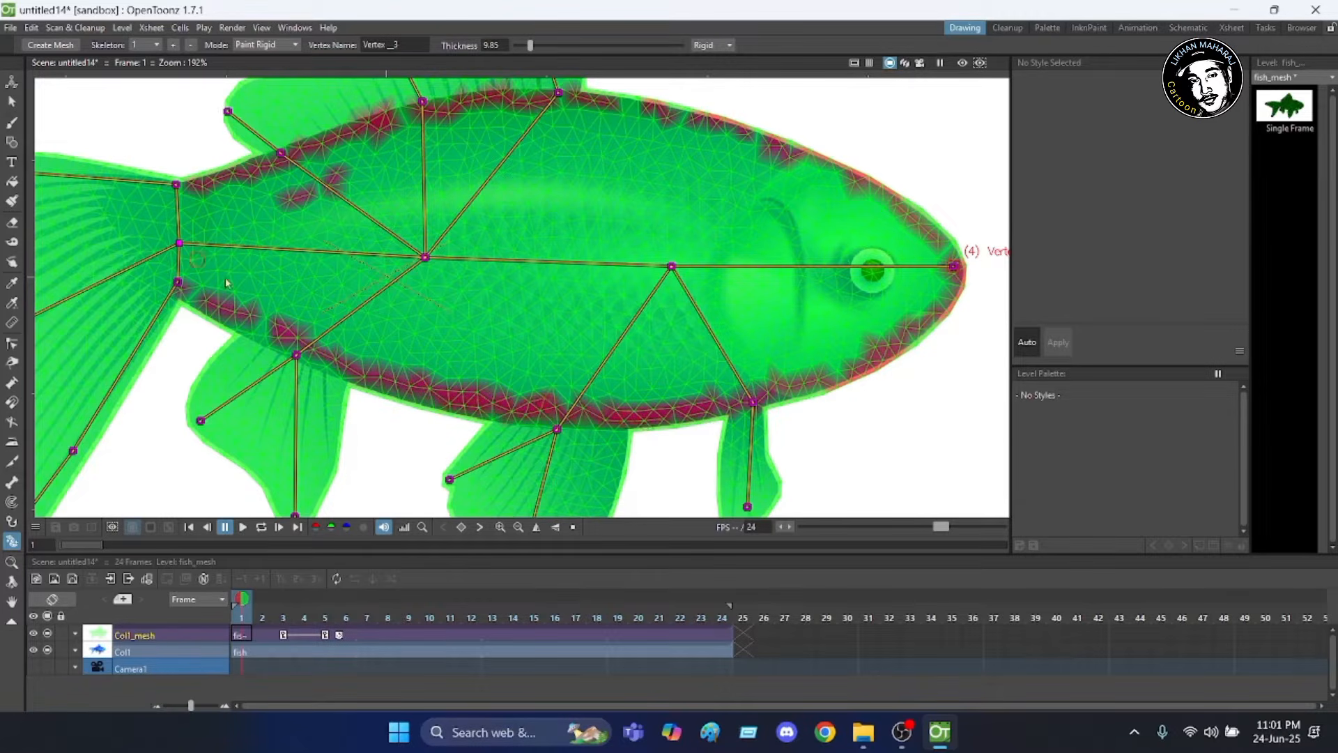
scroll(226, 283, "up", 3)
mouse_move(148, 289)
left_mouse_down()
mouse_move(209, 345)
mouse_move(261, 359)
mouse_move(140, 298)
mouse_move(480, 455)
left_mouse_up()
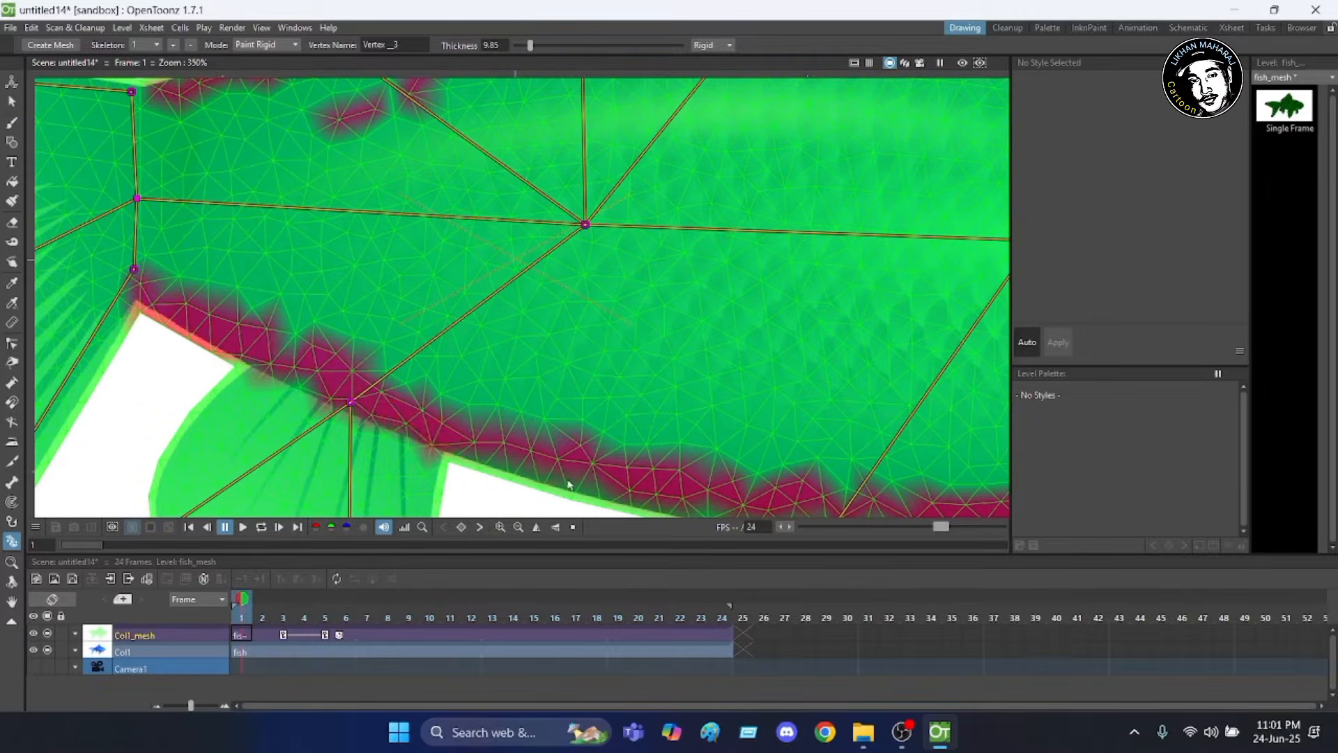
Extend the rigid paint to the belly outline between the rear belly fin and the large belly fin.
scroll(568, 361, "down", 2)
scroll(588, 362, "down", 2)
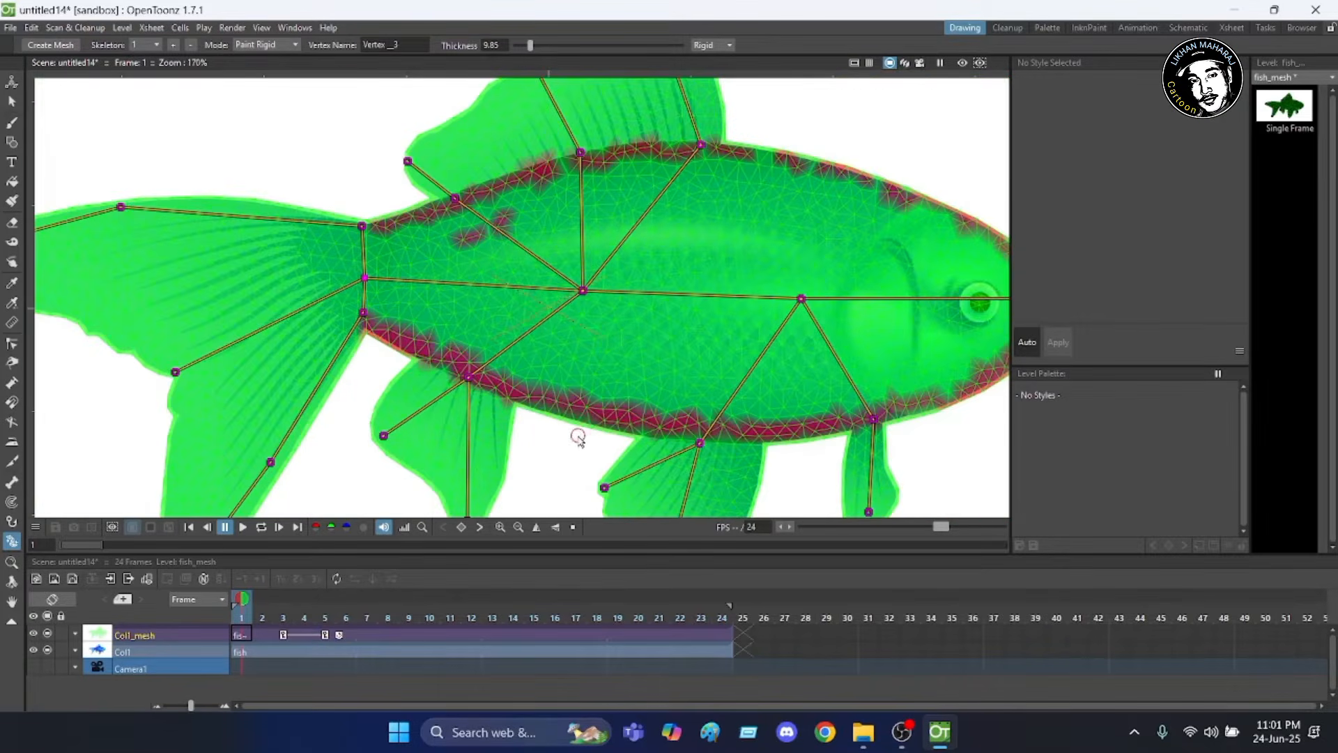
scroll(576, 432, "up", 3)
scroll(582, 426, "up", 2)
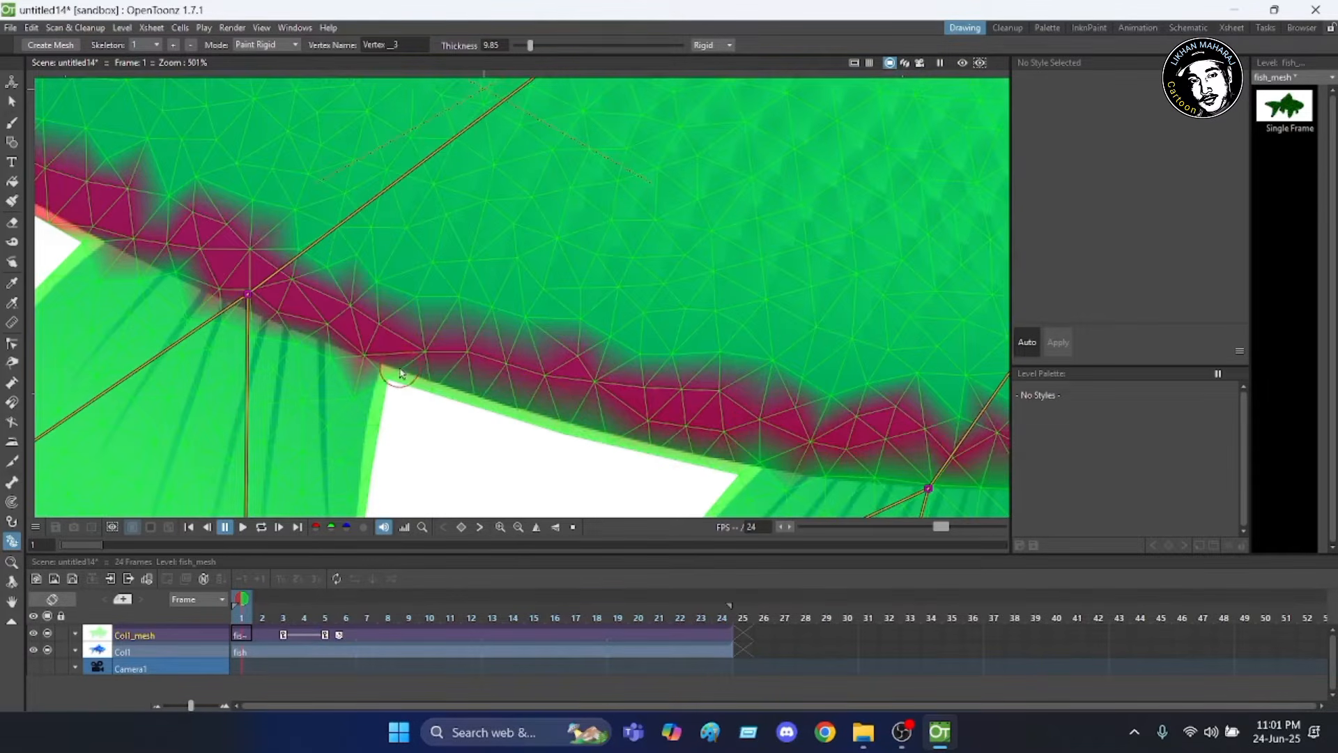
mouse_move(397, 376)
left_mouse_down()
mouse_move(711, 469)
mouse_move(733, 452)
left_mouse_up()
Fill the unpainted rigid gaps along the lower outline, ahead of the small front fin and between it and the large belly fin.
scroll(482, 287, "down", 5)
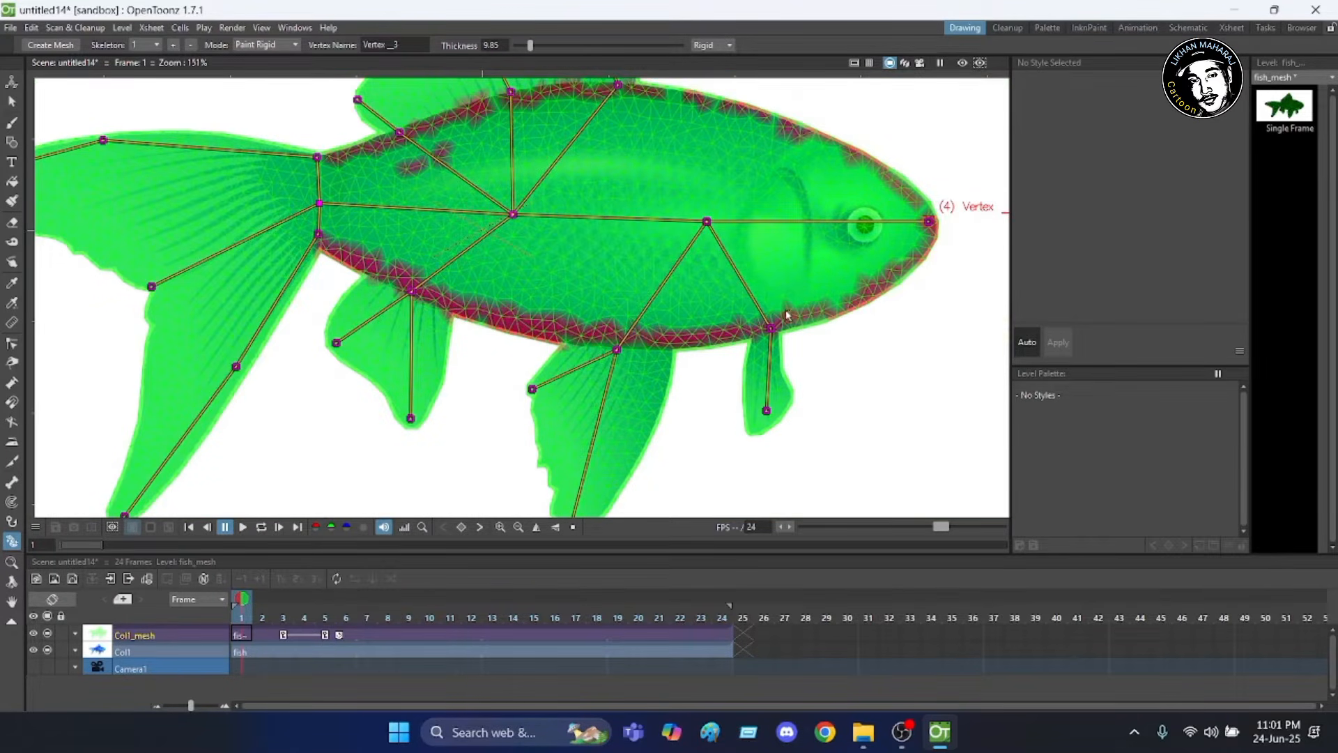
scroll(790, 294, "up", 2)
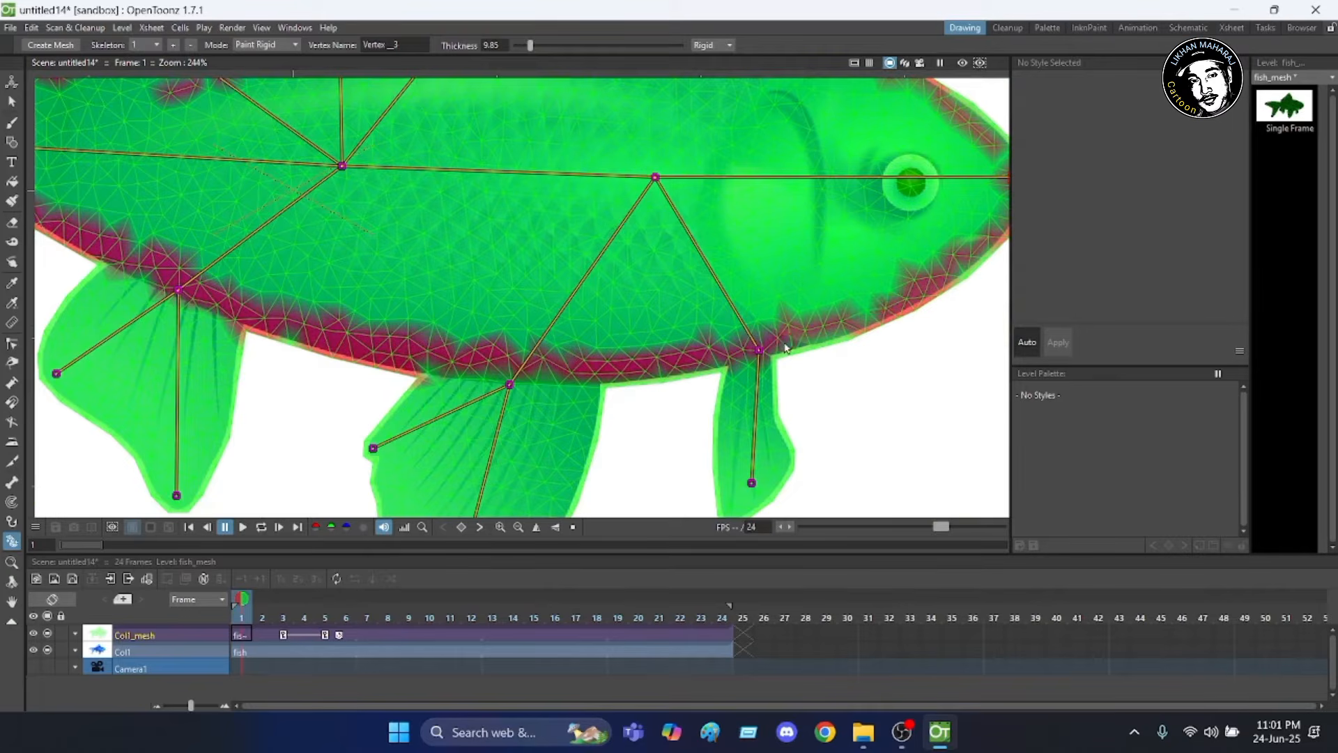
mouse_move(784, 345)
left_mouse_down()
mouse_move(865, 328)
mouse_move(788, 354)
mouse_move(850, 343)
mouse_move(851, 320)
mouse_move(897, 296)
mouse_move(848, 294)
left_mouse_up()
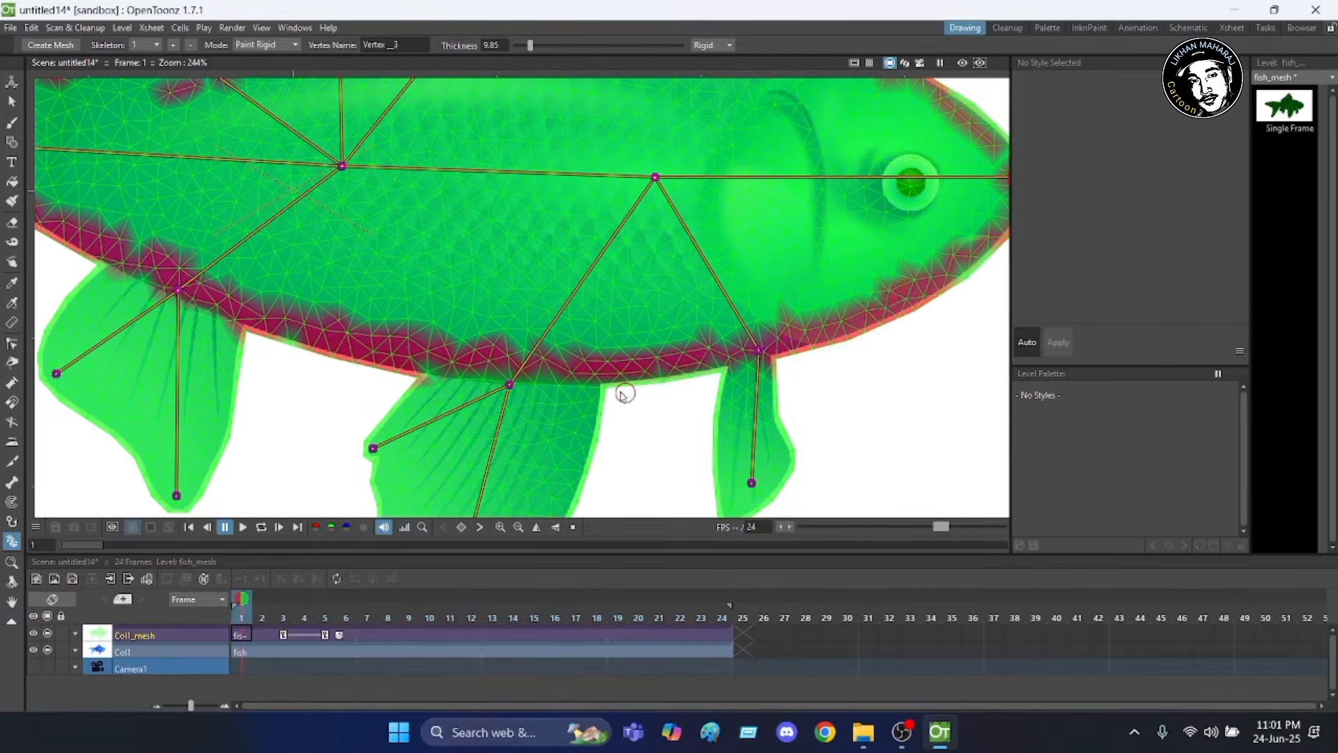
left_click_drag(615, 386, 711, 368)
scroll(676, 376, "up", 5)
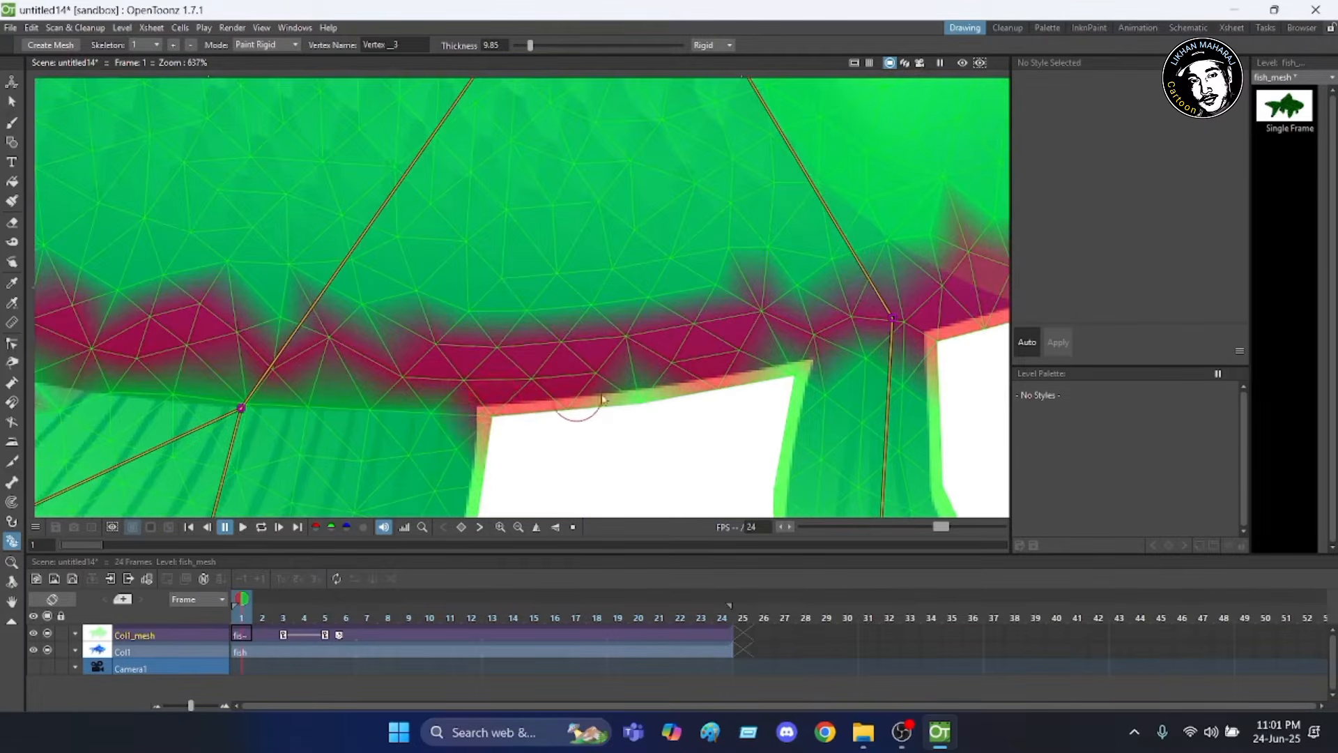
mouse_move(603, 398)
left_mouse_down()
mouse_move(771, 377)
mouse_move(771, 347)
left_mouse_up()
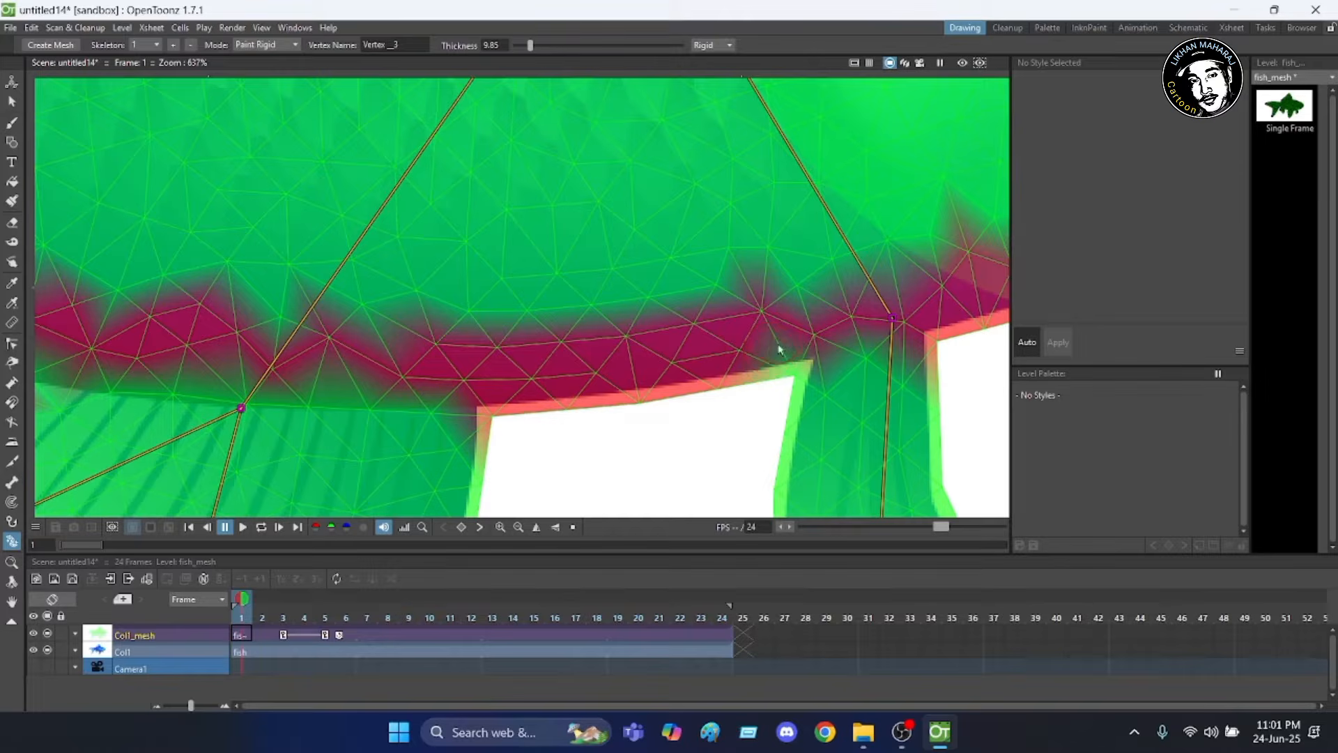
scroll(780, 352, "down", 4)
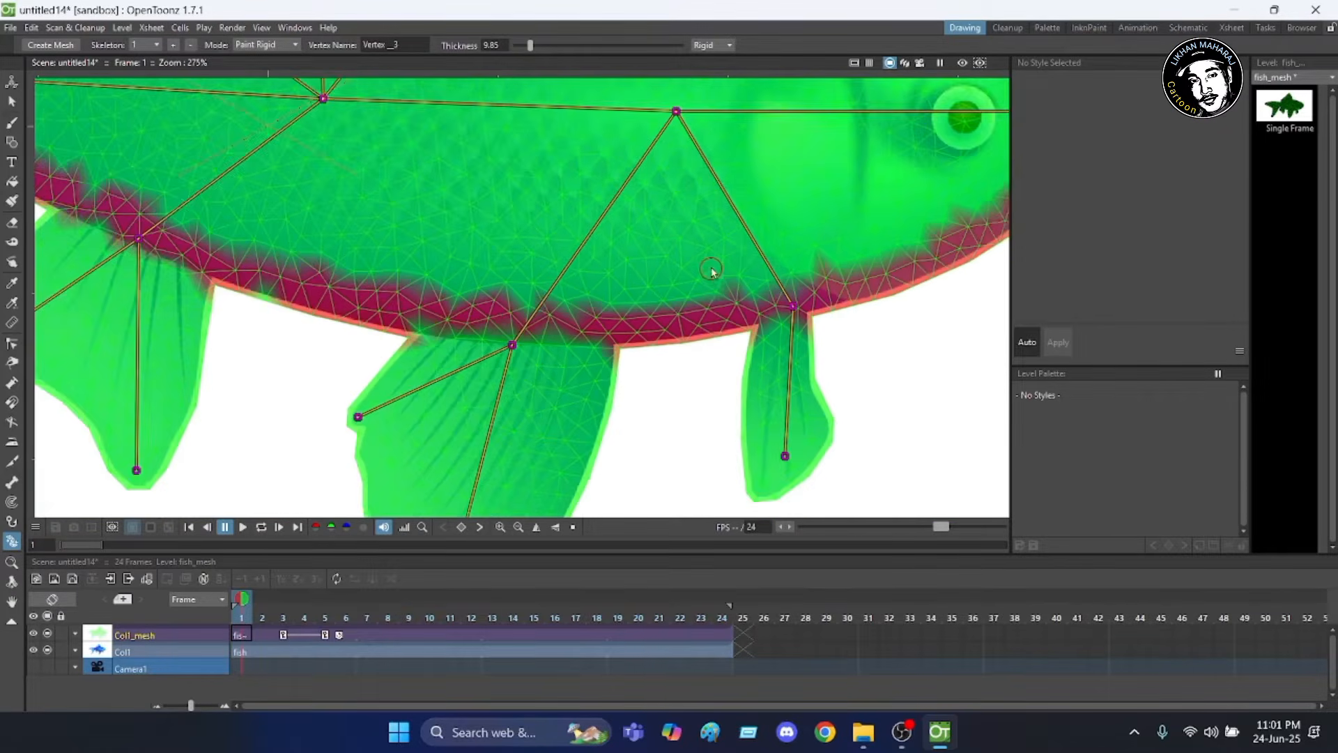
Fill the gaps in the rigid strip along the dorsal fin's base and the back just in front of it.
scroll(711, 270, "down", 4)
scroll(680, 129, "up", 5)
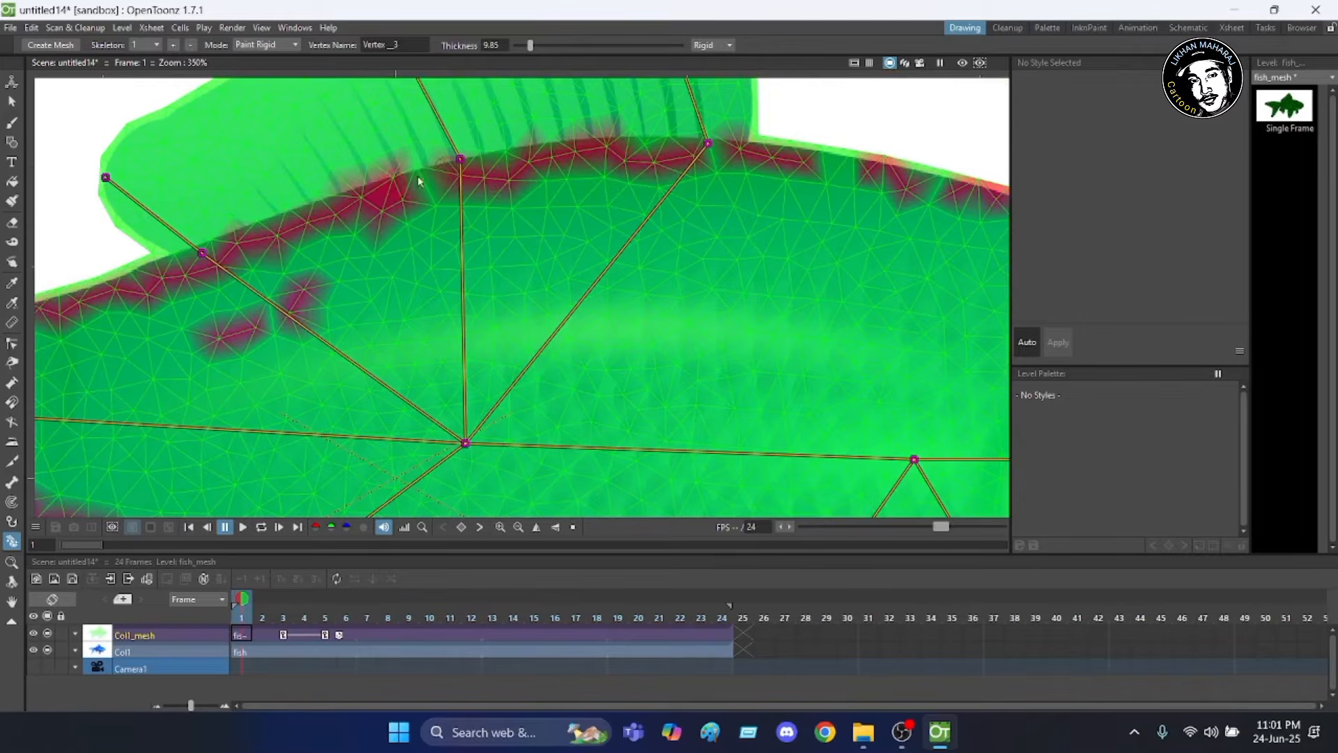
left_click_drag(418, 182, 521, 161)
mouse_move(625, 147)
left_mouse_down()
mouse_move(745, 146)
mouse_move(967, 187)
mouse_move(918, 177)
left_mouse_up()
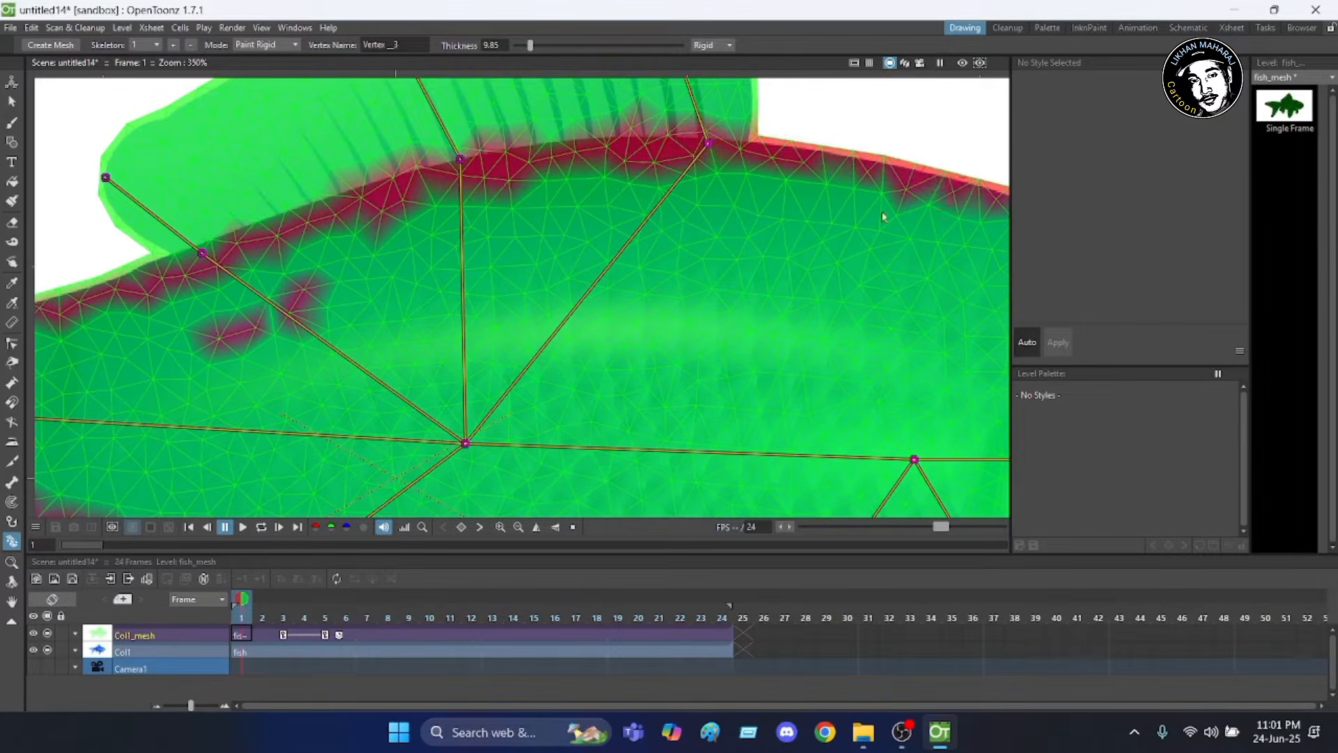
Extend the rigid paint along the upper outline from the dorsal fin's rear corner to the tail base.
scroll(697, 230, "down", 3)
scroll(342, 247, "up", 2)
scroll(342, 248, "up", 2)
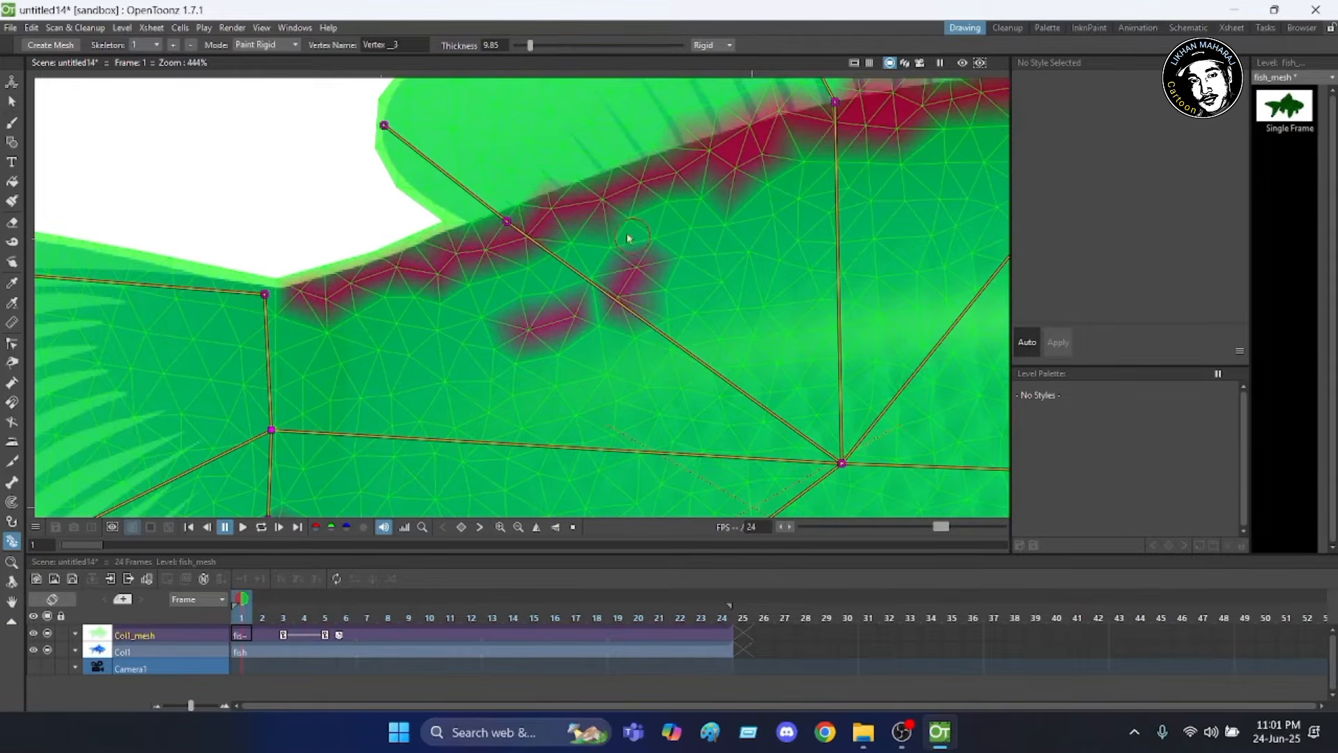
left_click_drag(466, 239, 290, 293)
scroll(290, 293, "down", 2)
scroll(311, 307, "down", 5)
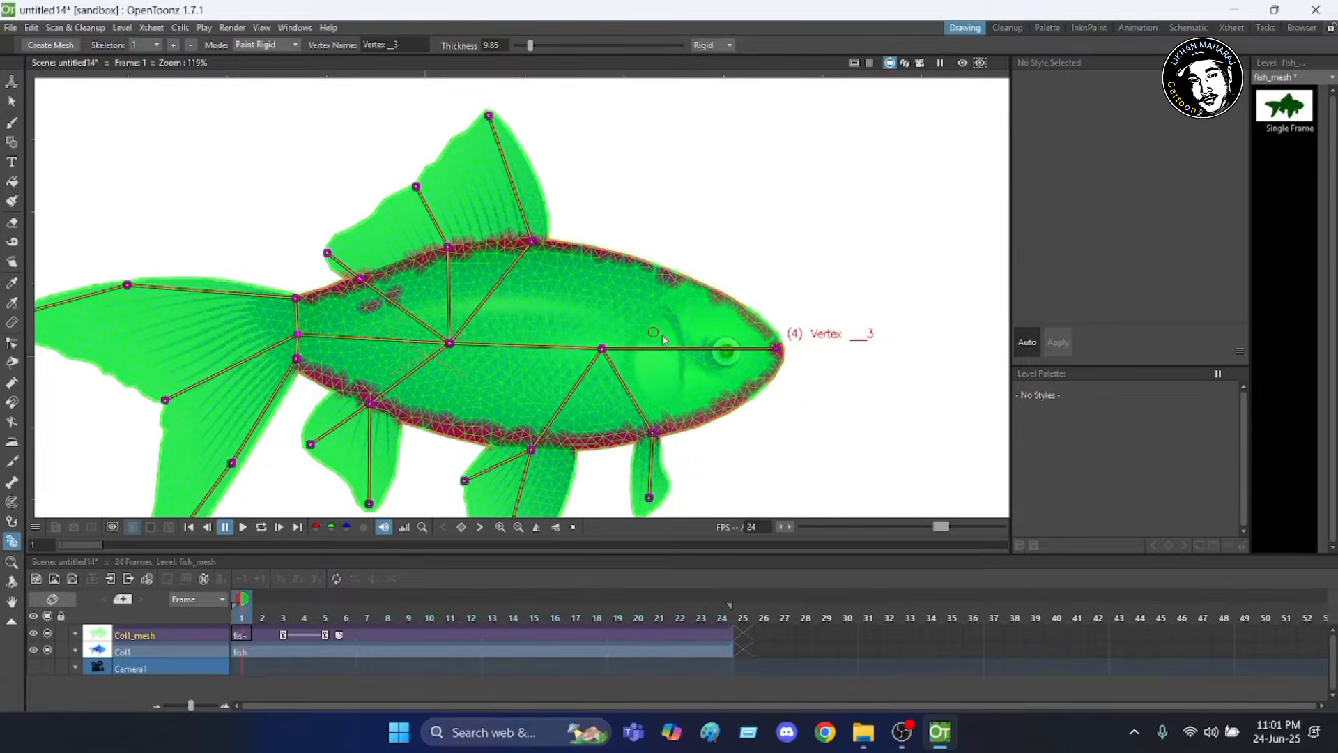
Thicken and close the rigid strip along the upper edge from in front of the dorsal fin to the forehead.
scroll(642, 288, "up", 2)
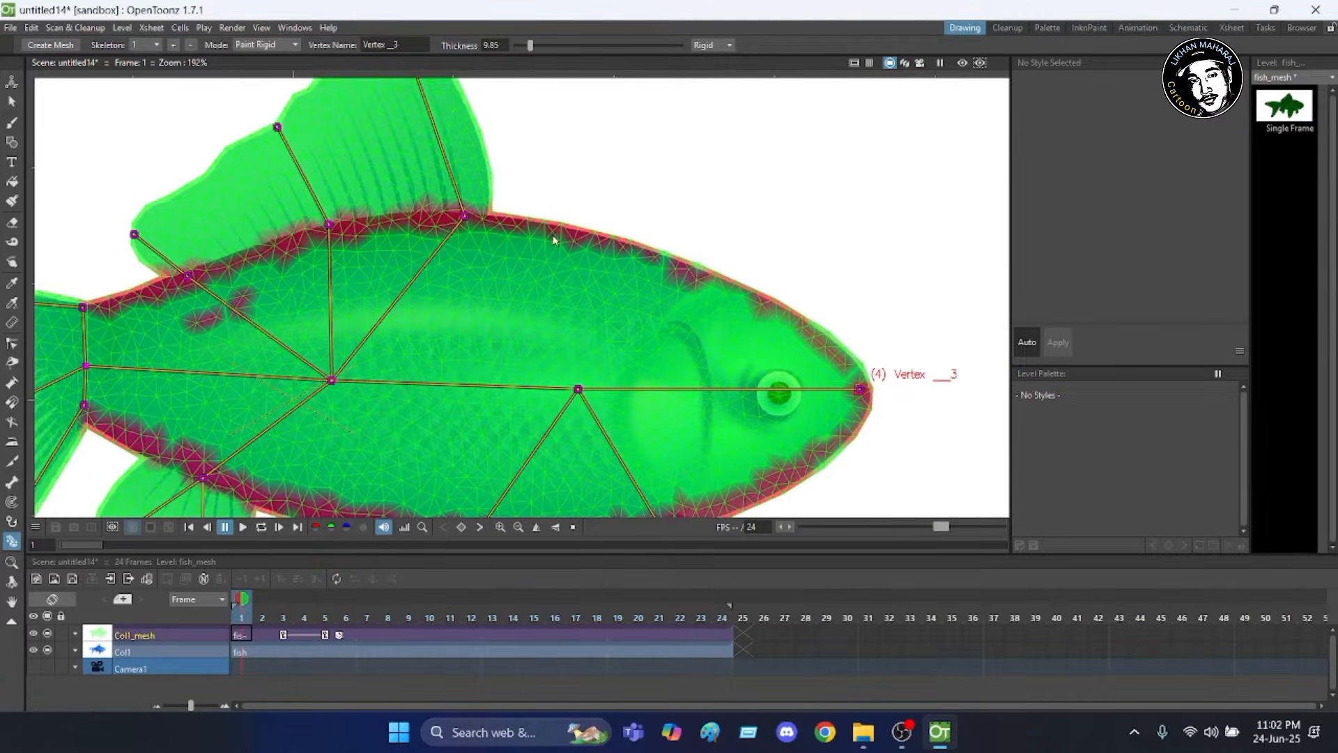
mouse_move(551, 240)
left_mouse_down()
mouse_move(745, 298)
mouse_move(839, 358)
mouse_move(856, 388)
mouse_move(849, 366)
mouse_move(863, 376)
mouse_move(805, 311)
left_mouse_up()
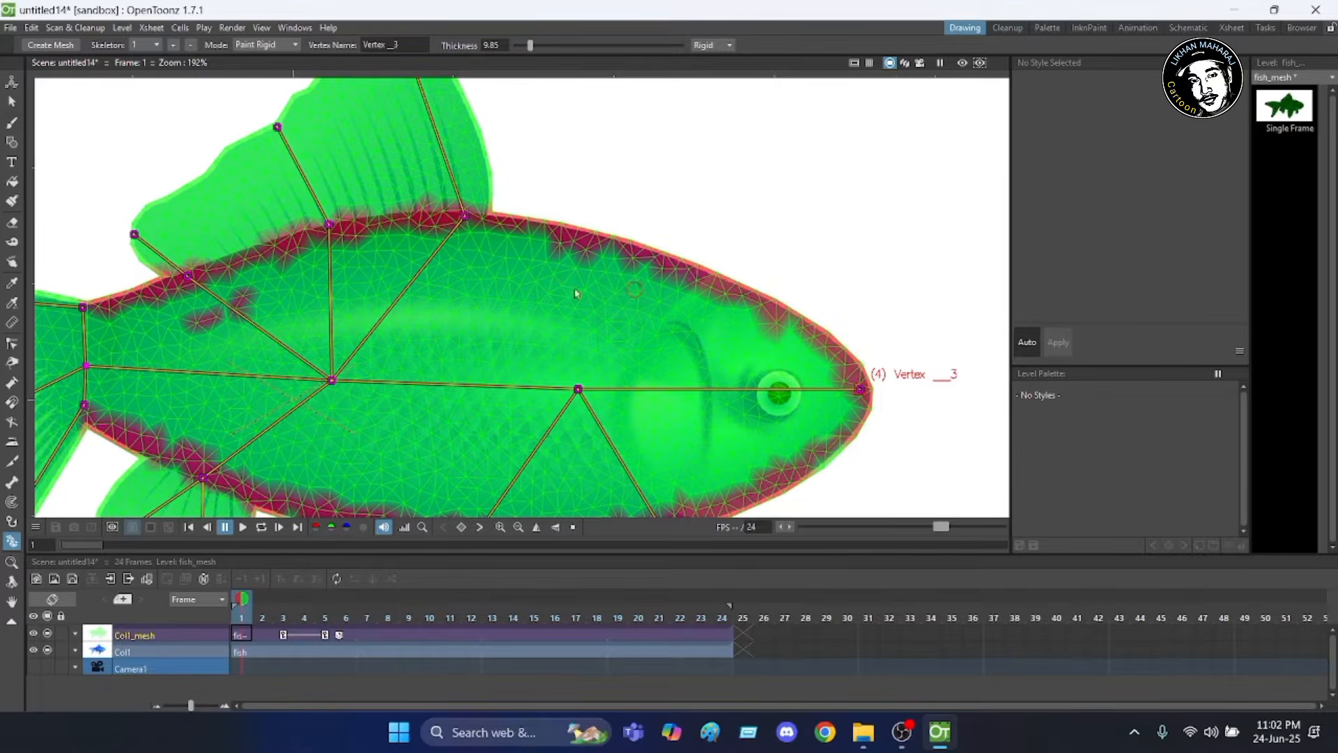
scroll(612, 258, "down", 2)
scroll(634, 233, "down", 1)
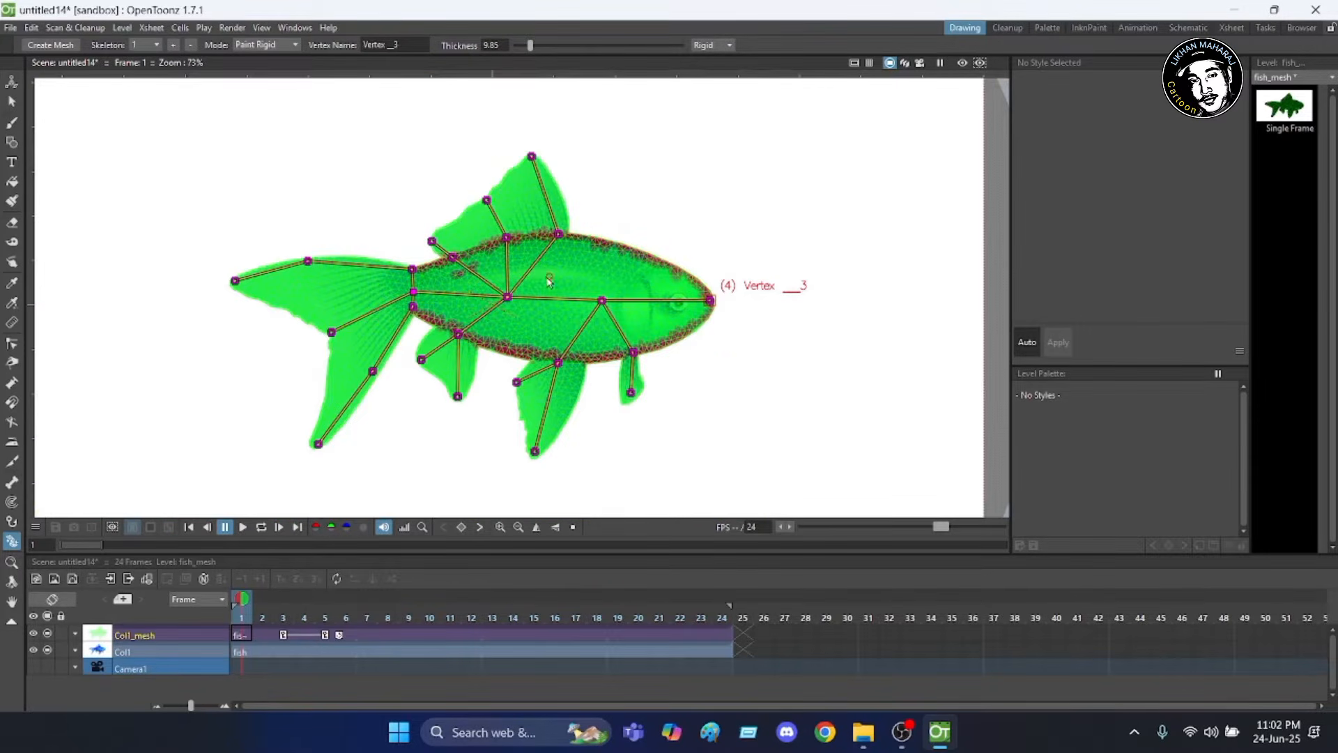
Check the rigid-painted mesh at frames 3 and 5.
left_click(283, 619)
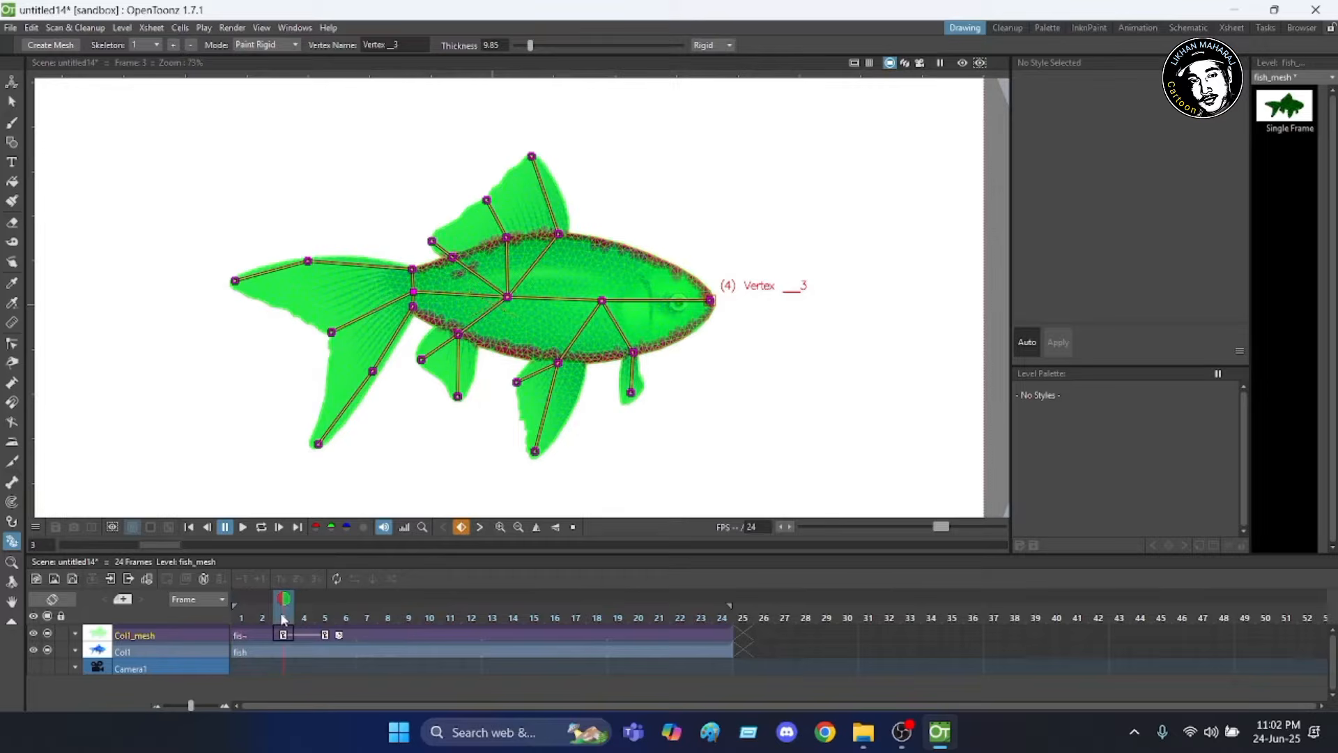
left_click(325, 616)
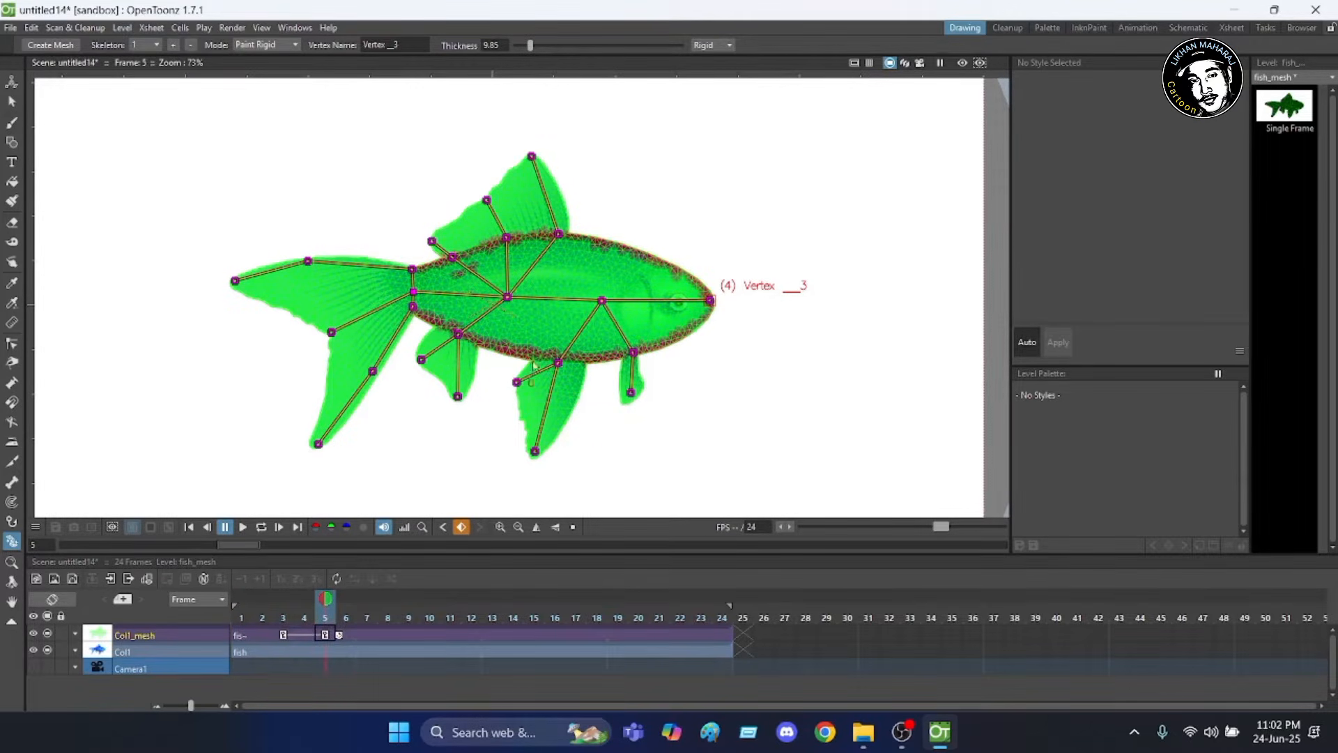
scroll(530, 312, "up", 2)
scroll(529, 312, "down", 1)
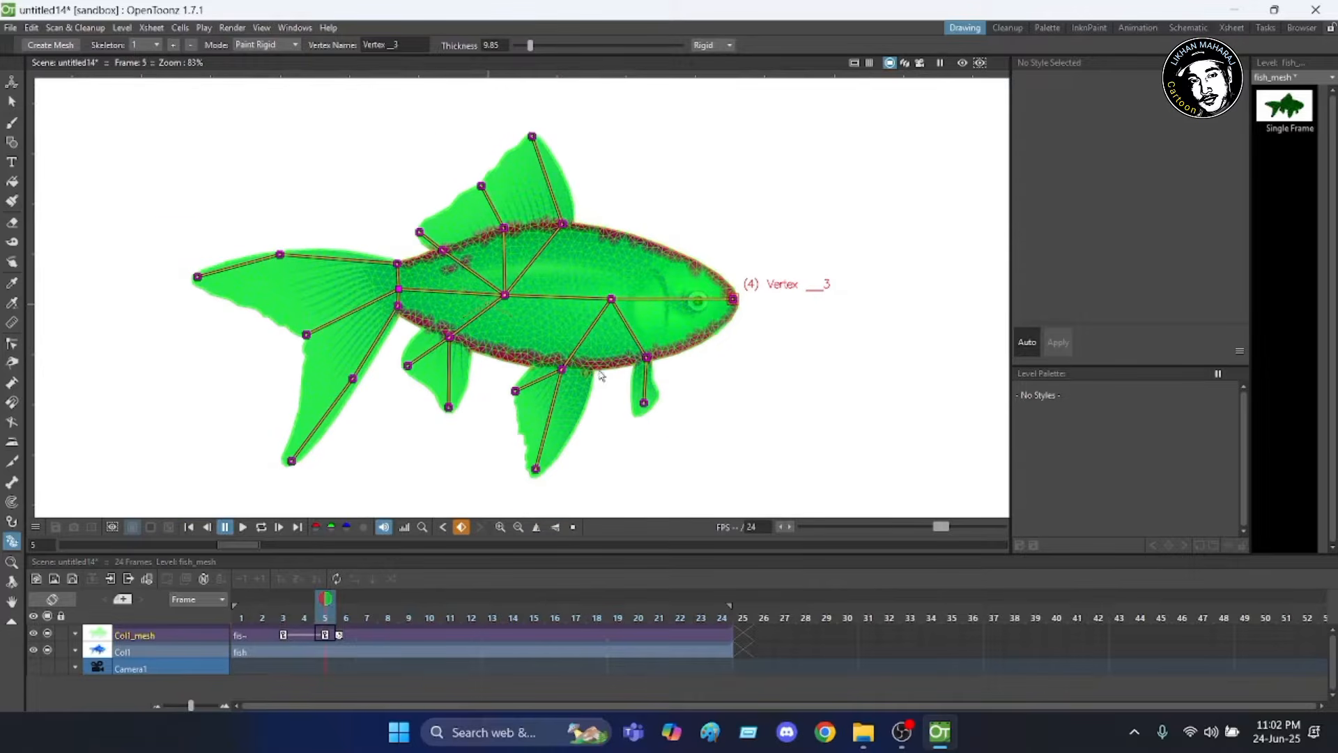
Switch the skeleton to Animate mode and, at frame 7, raise the tail fin's upper and lower lobes, nudging its middle vertex slightly.
left_click(368, 616)
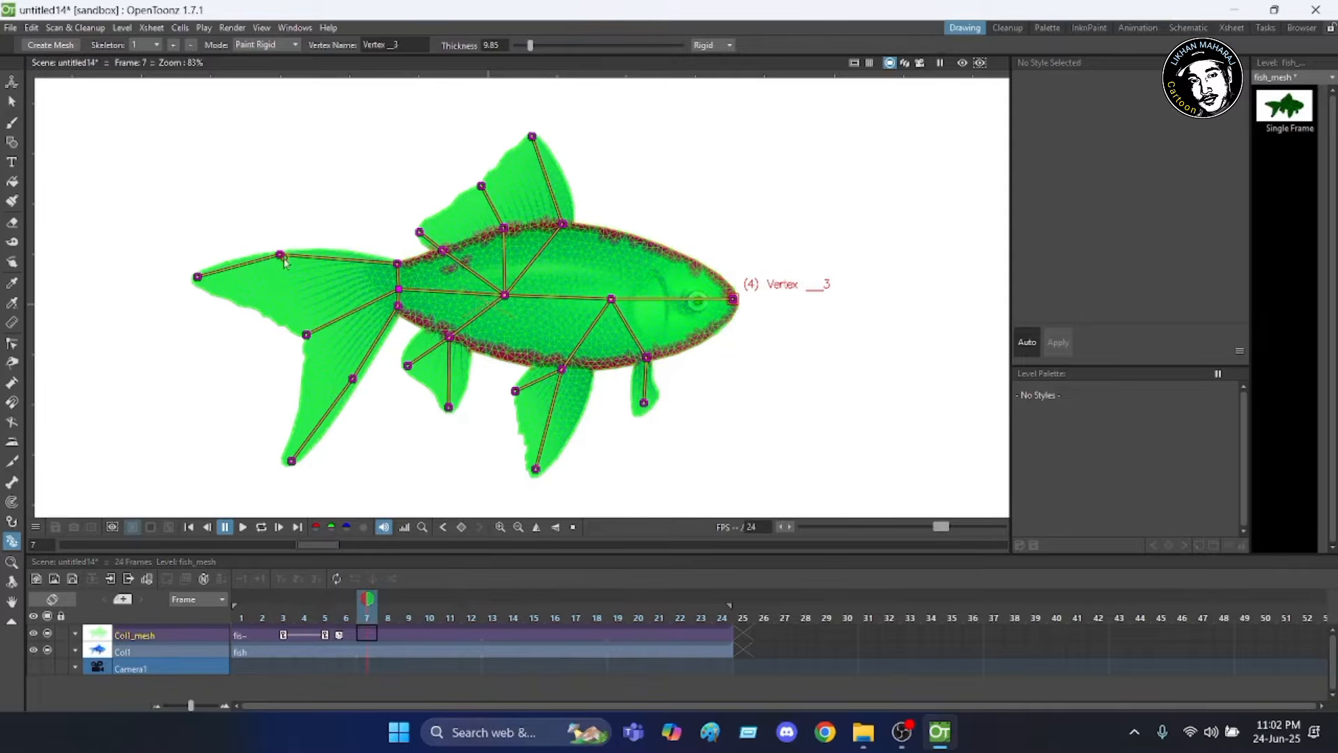
left_click_drag(286, 275, 291, 299)
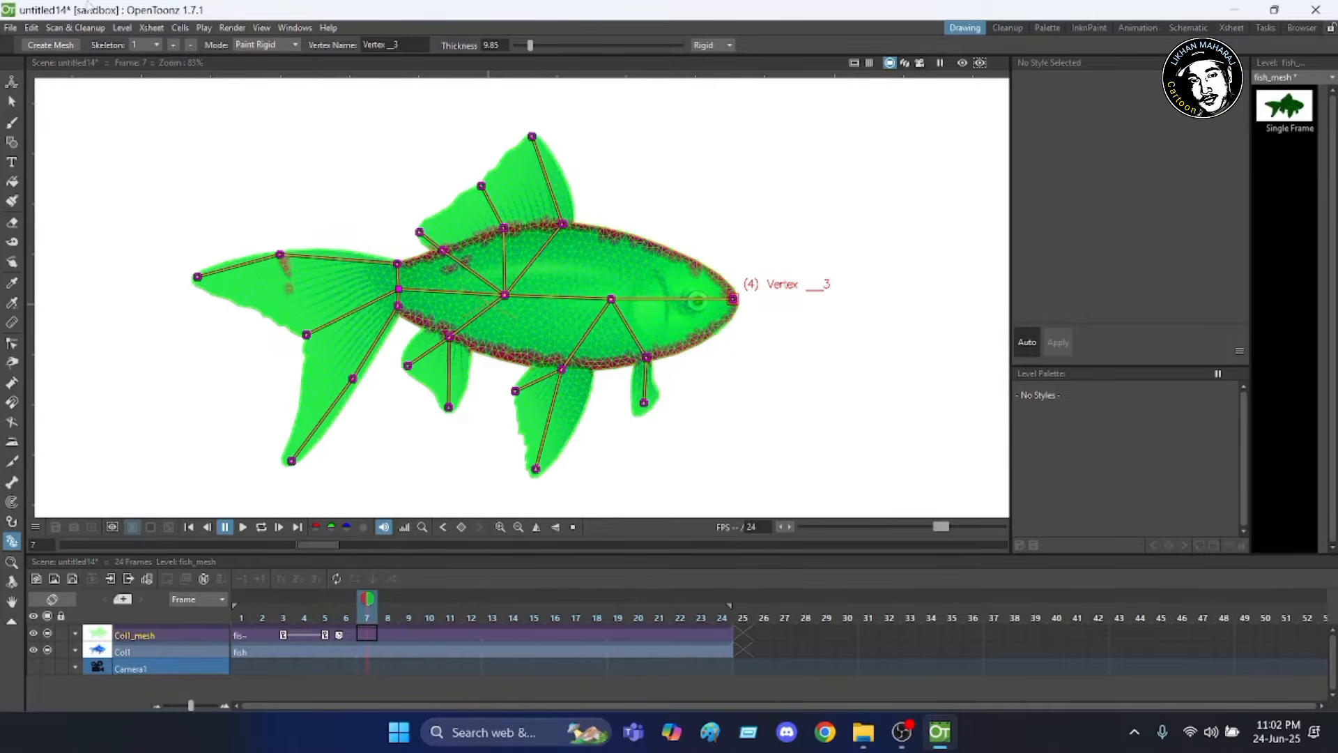
left_click(287, 44)
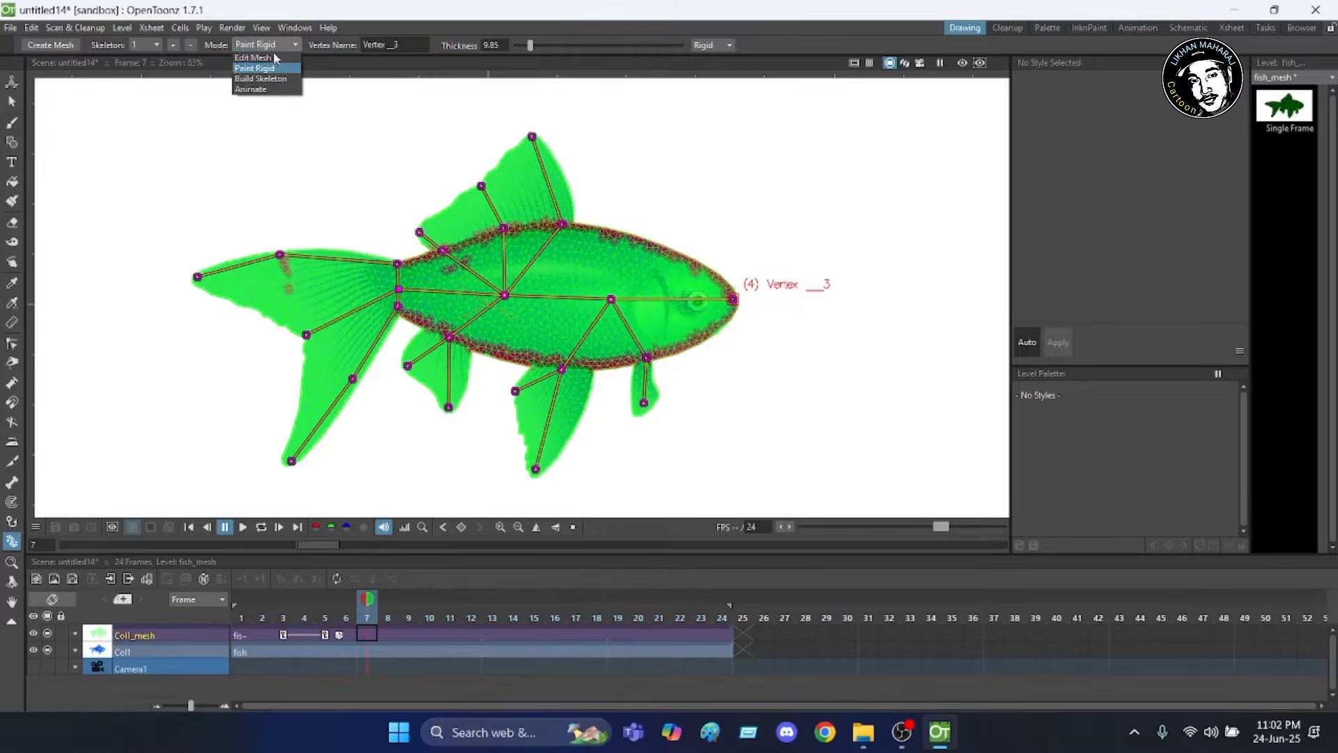
left_click(251, 89)
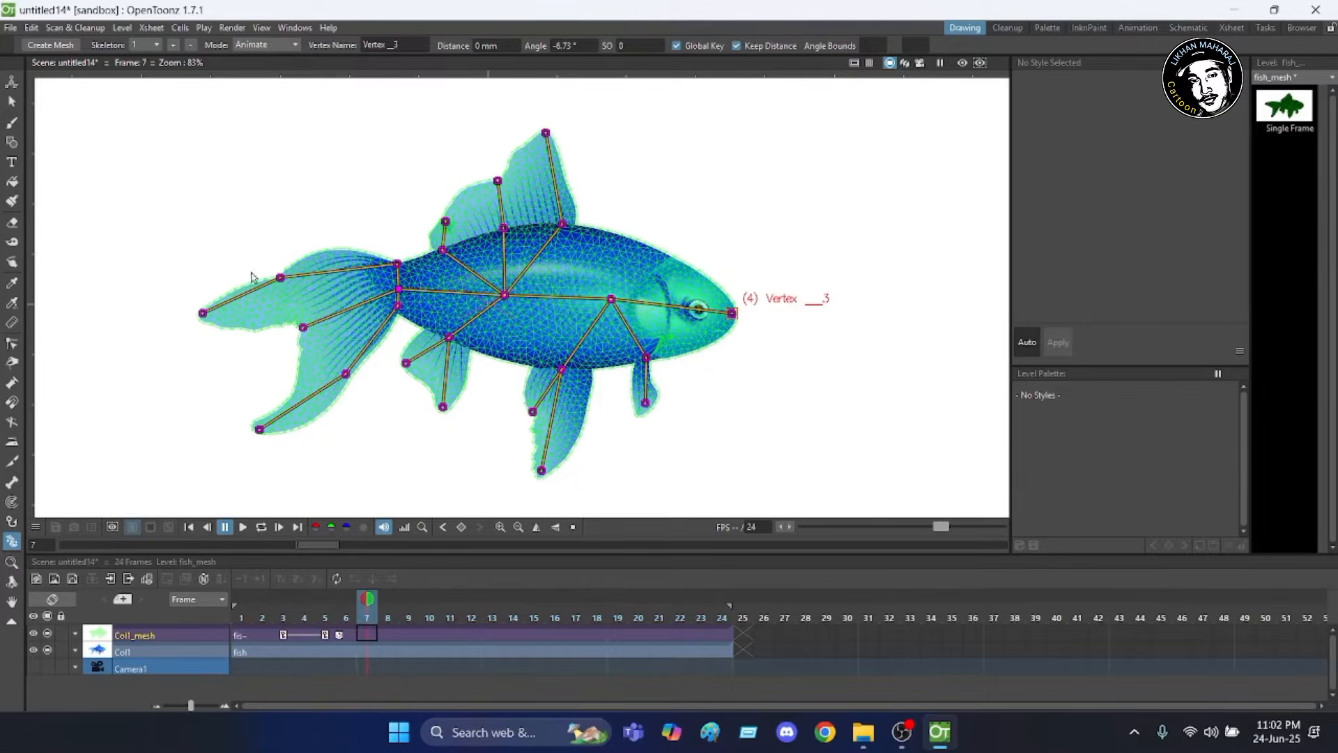
left_click_drag(281, 277, 279, 254)
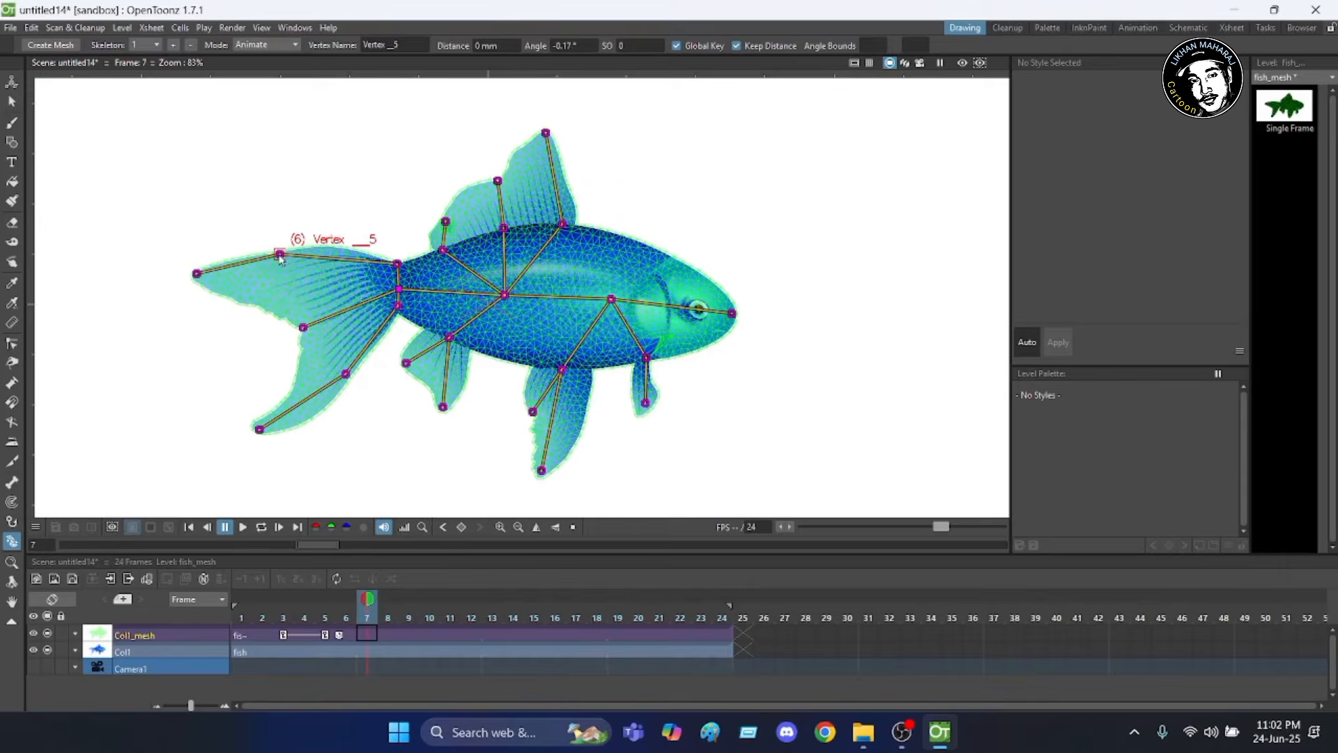
left_click(299, 330)
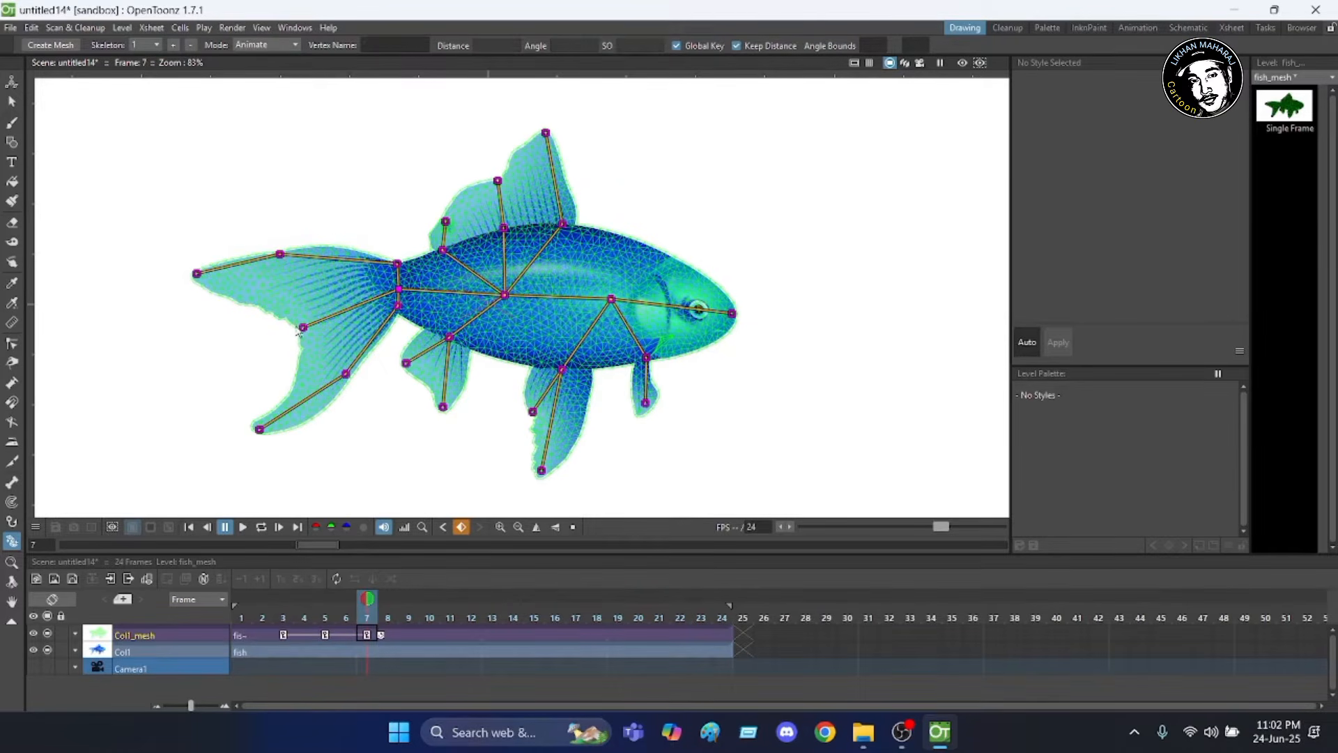
mouse_move(299, 330)
left_mouse_down()
mouse_move(298, 312)
mouse_move(294, 349)
left_mouse_up()
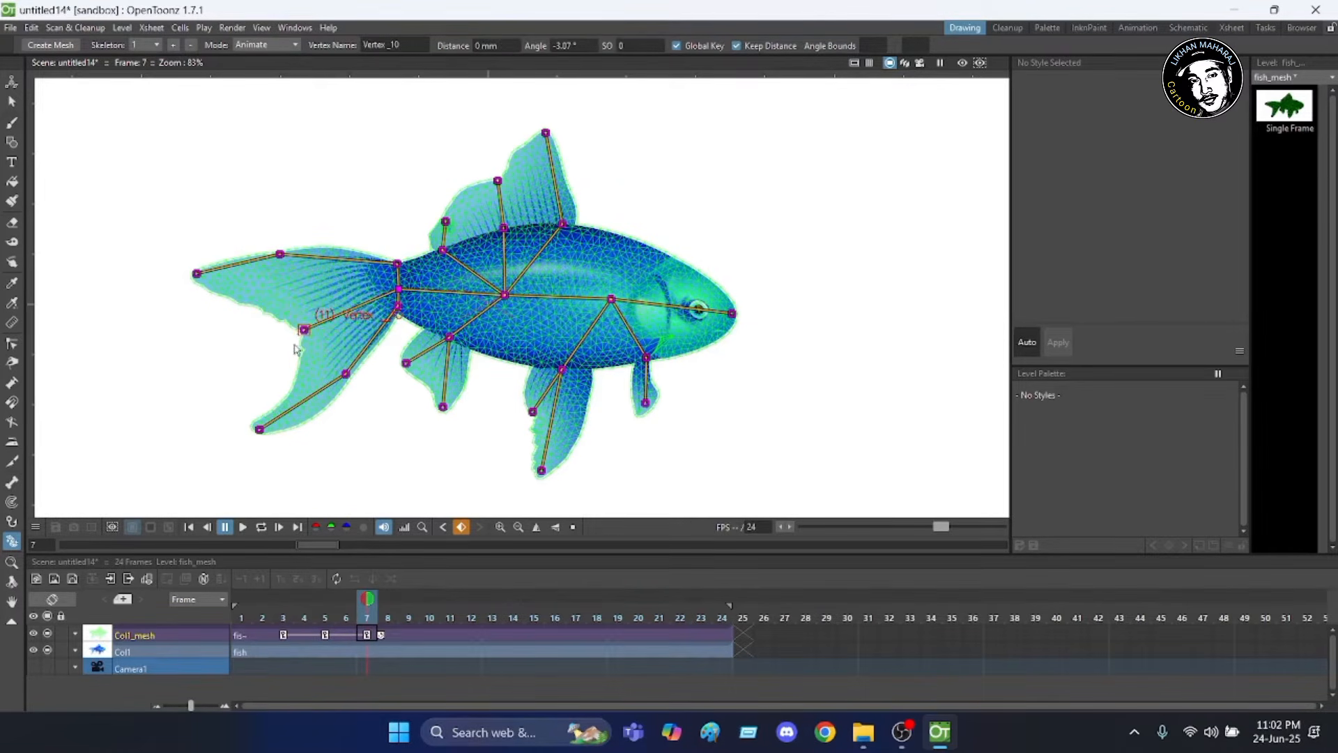
left_click(333, 366)
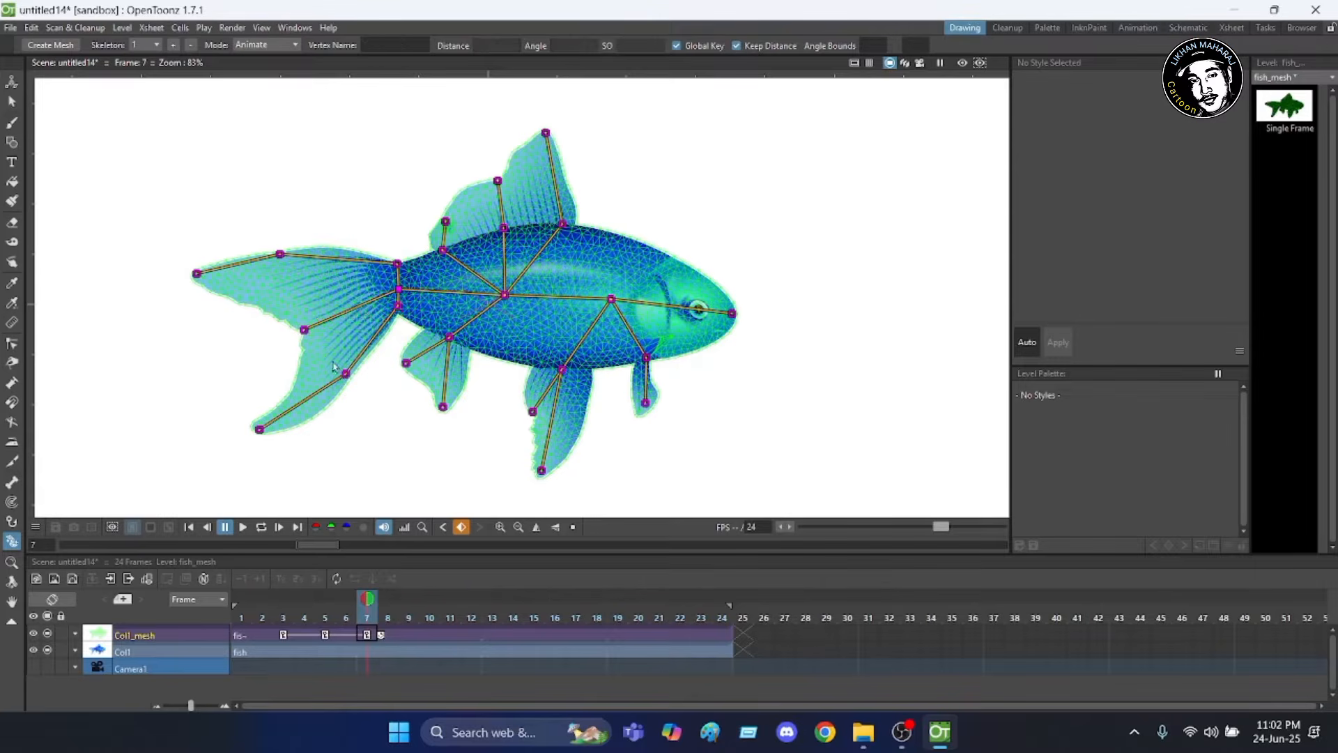
left_click_drag(343, 377, 333, 363)
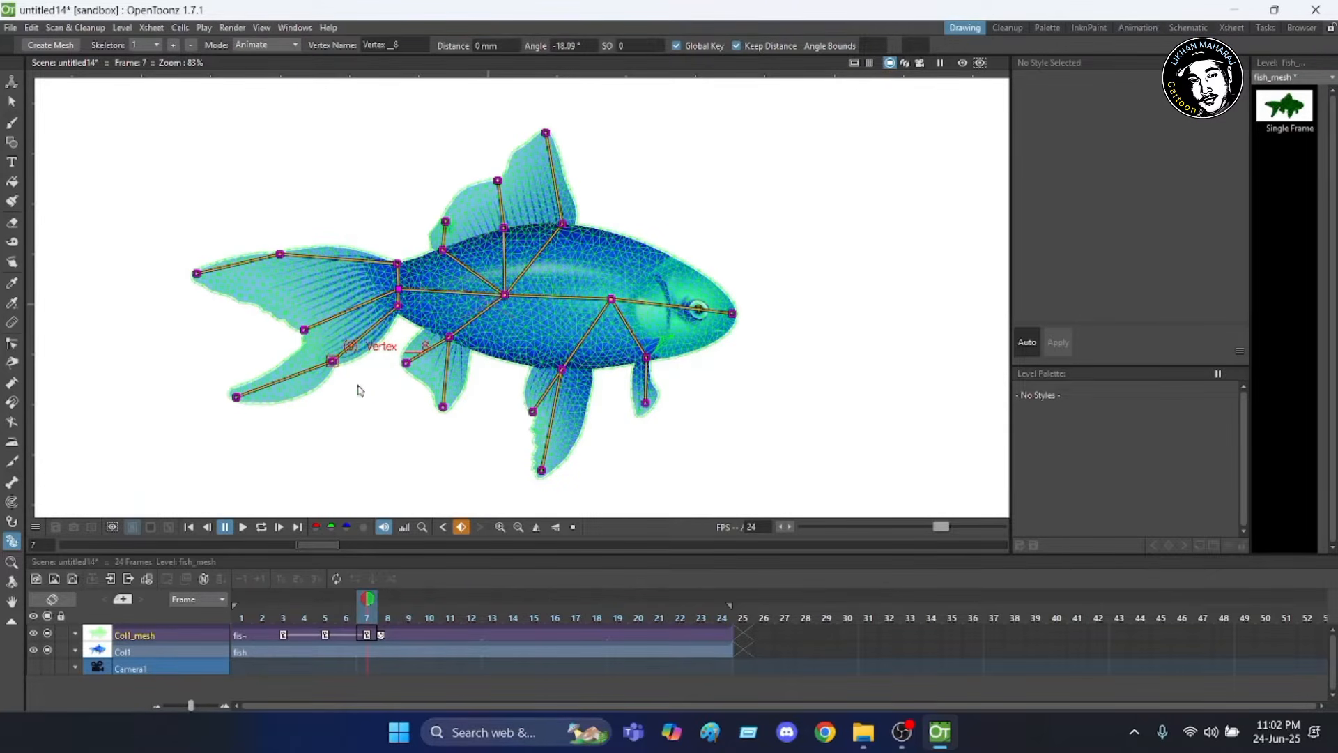
Swing both tips of the rear underside fin forward at frame 7.
left_click(443, 407)
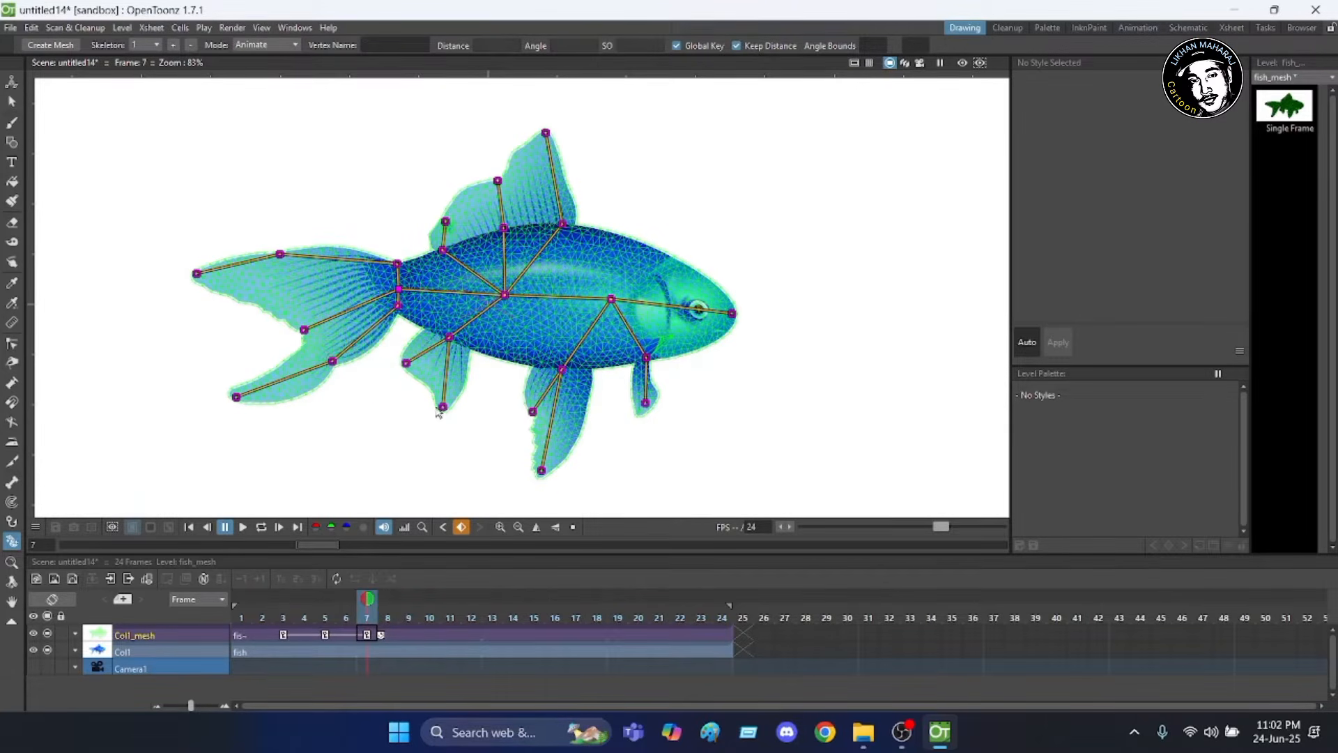
left_click_drag(444, 406, 461, 385)
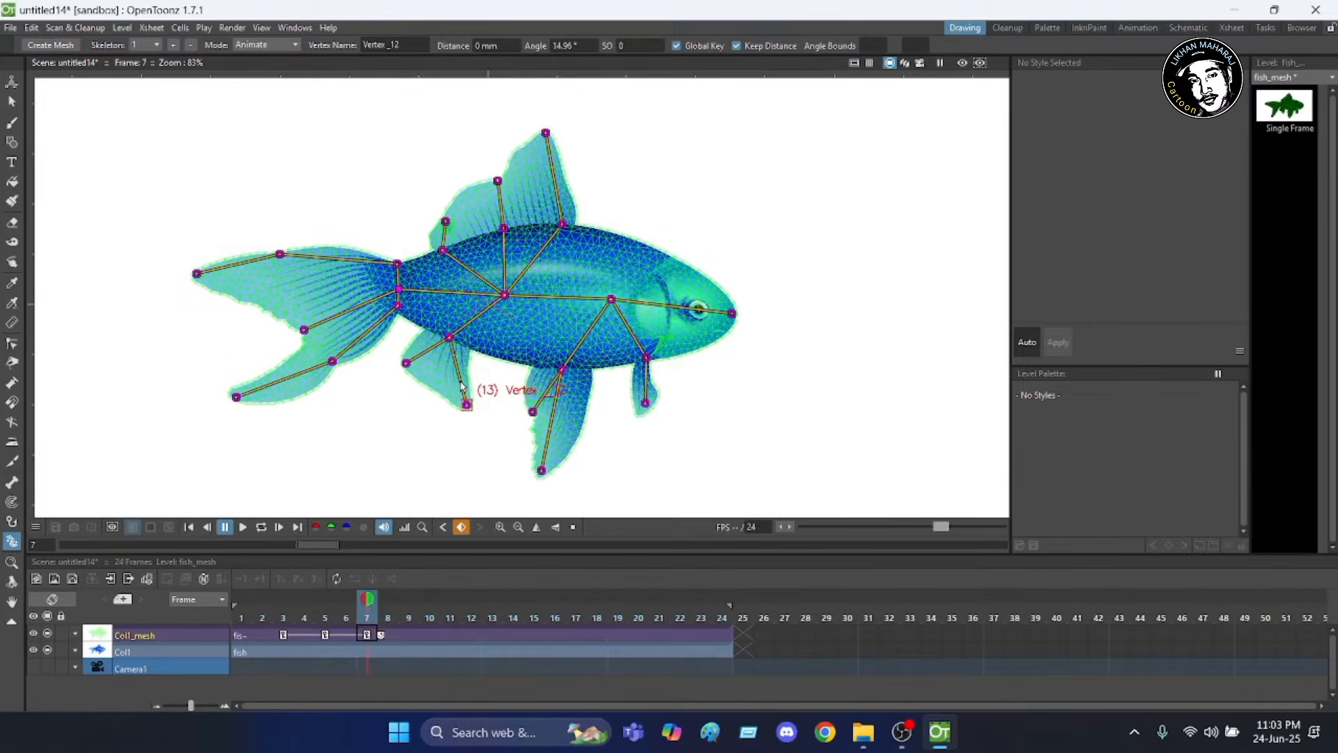
left_click(520, 361)
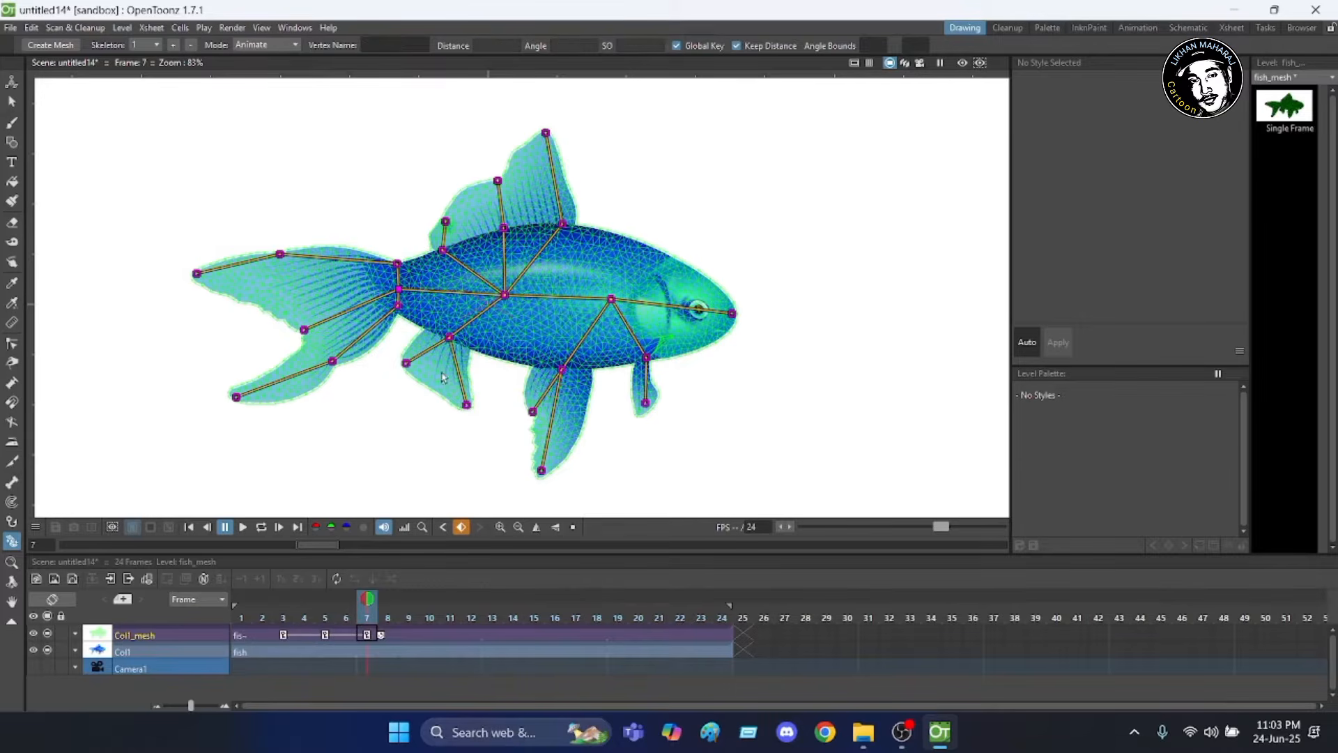
left_click_drag(405, 363, 423, 380)
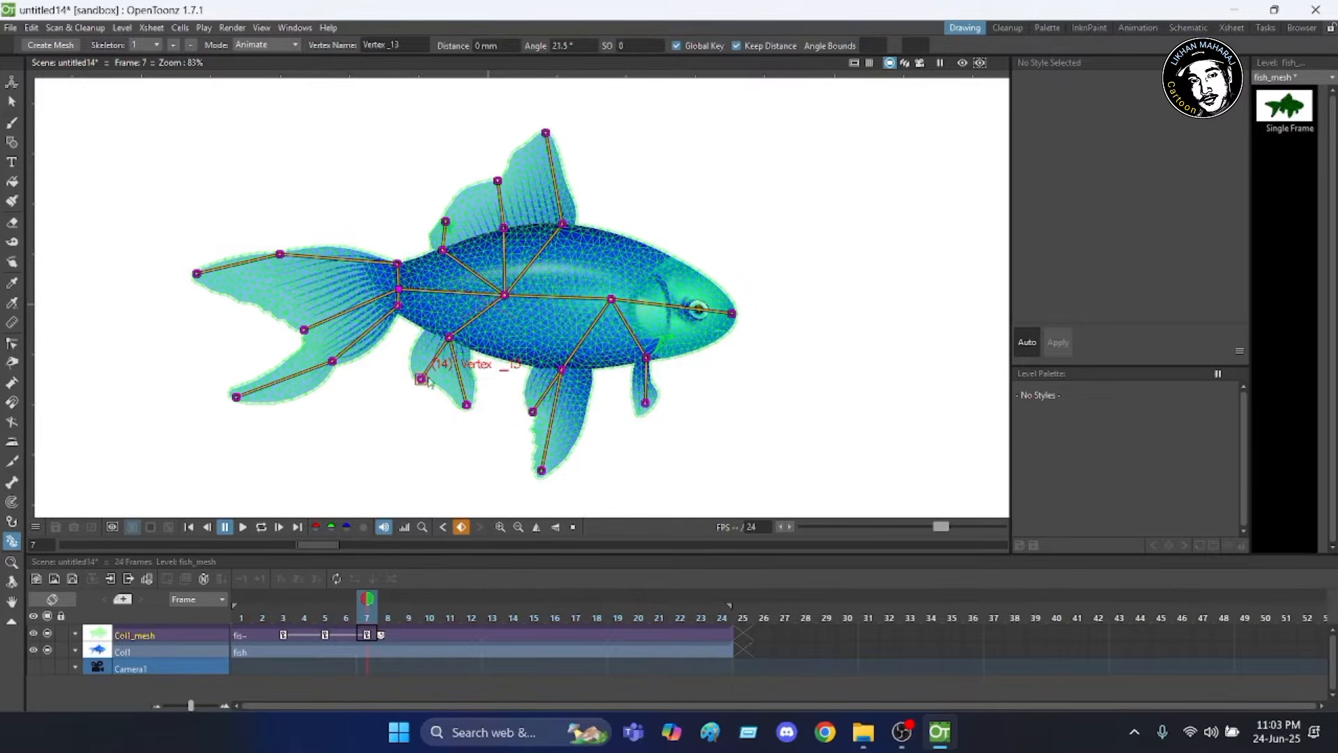
Swing the small front underside fin and both tips of the large middle underside fin backward at frame 7.
left_click(628, 402)
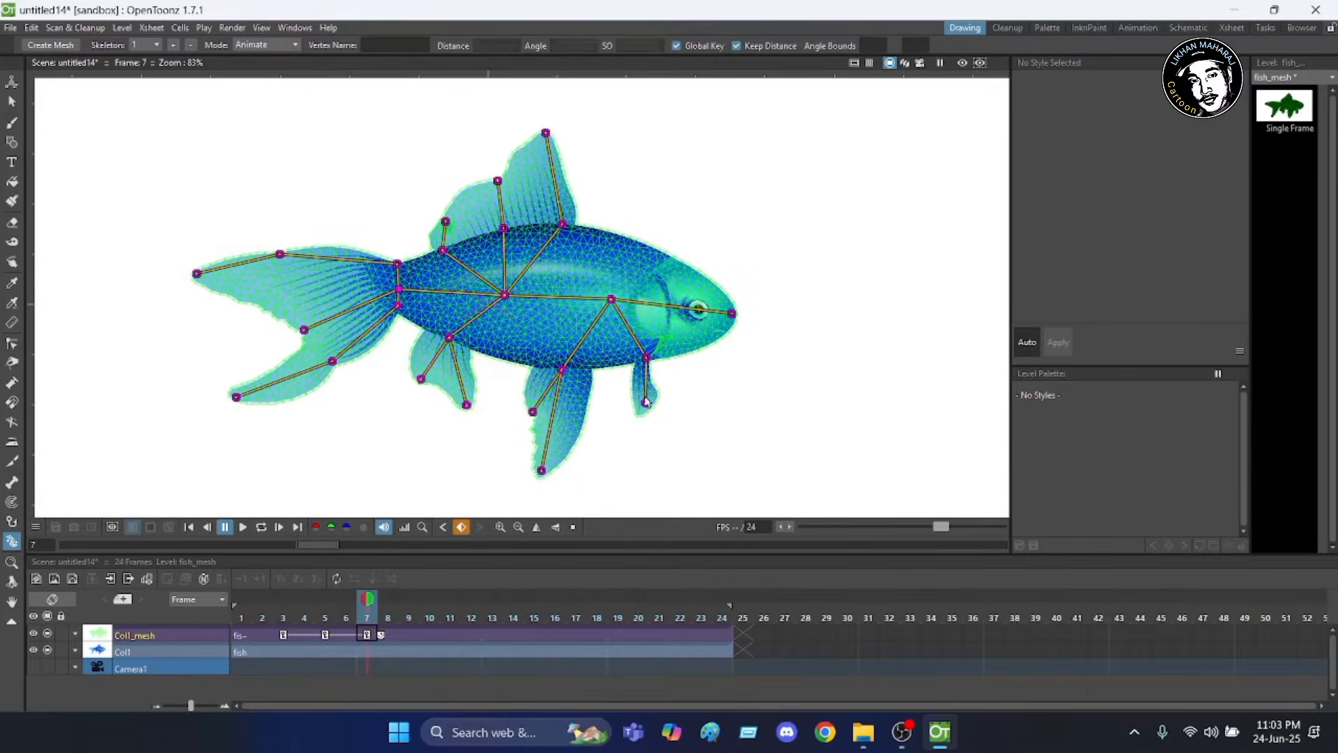
mouse_move(645, 402)
left_mouse_down()
mouse_move(624, 387)
mouse_move(622, 399)
left_mouse_up()
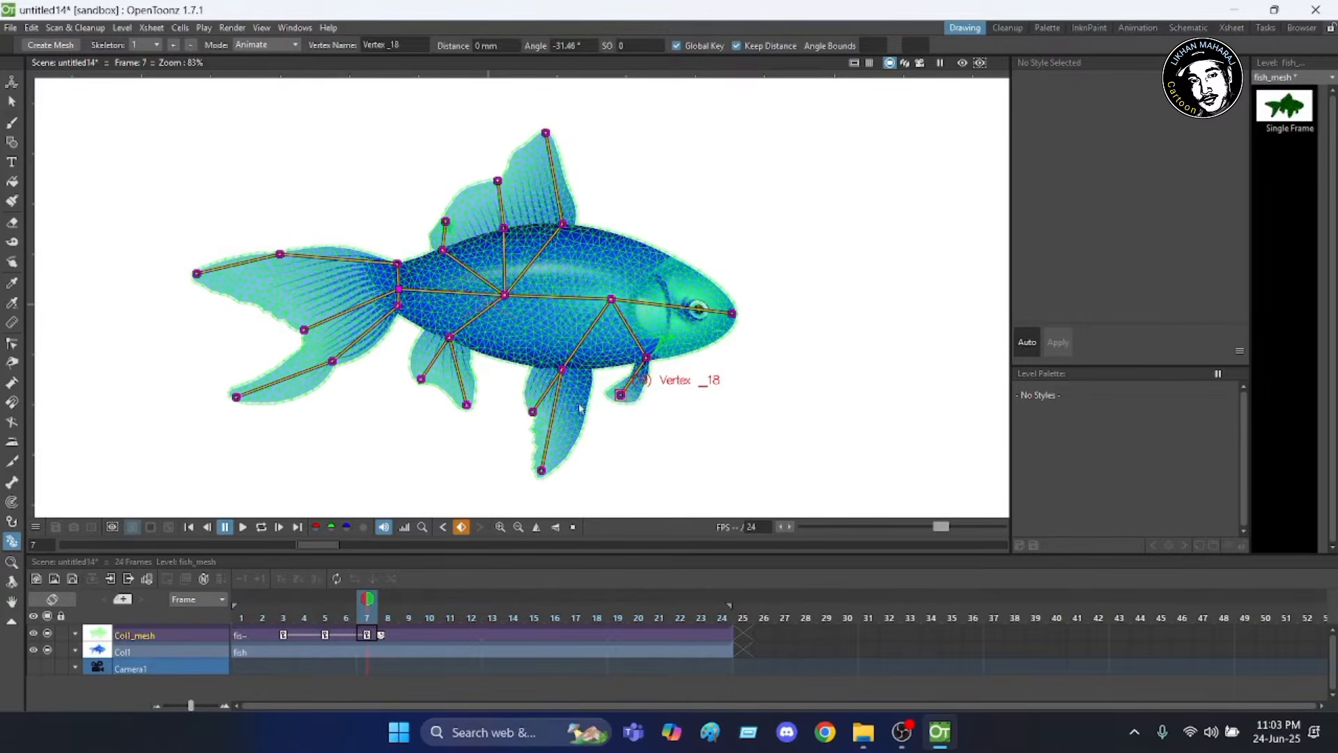
left_click_drag(531, 411, 516, 392)
left_click_drag(542, 472, 501, 453)
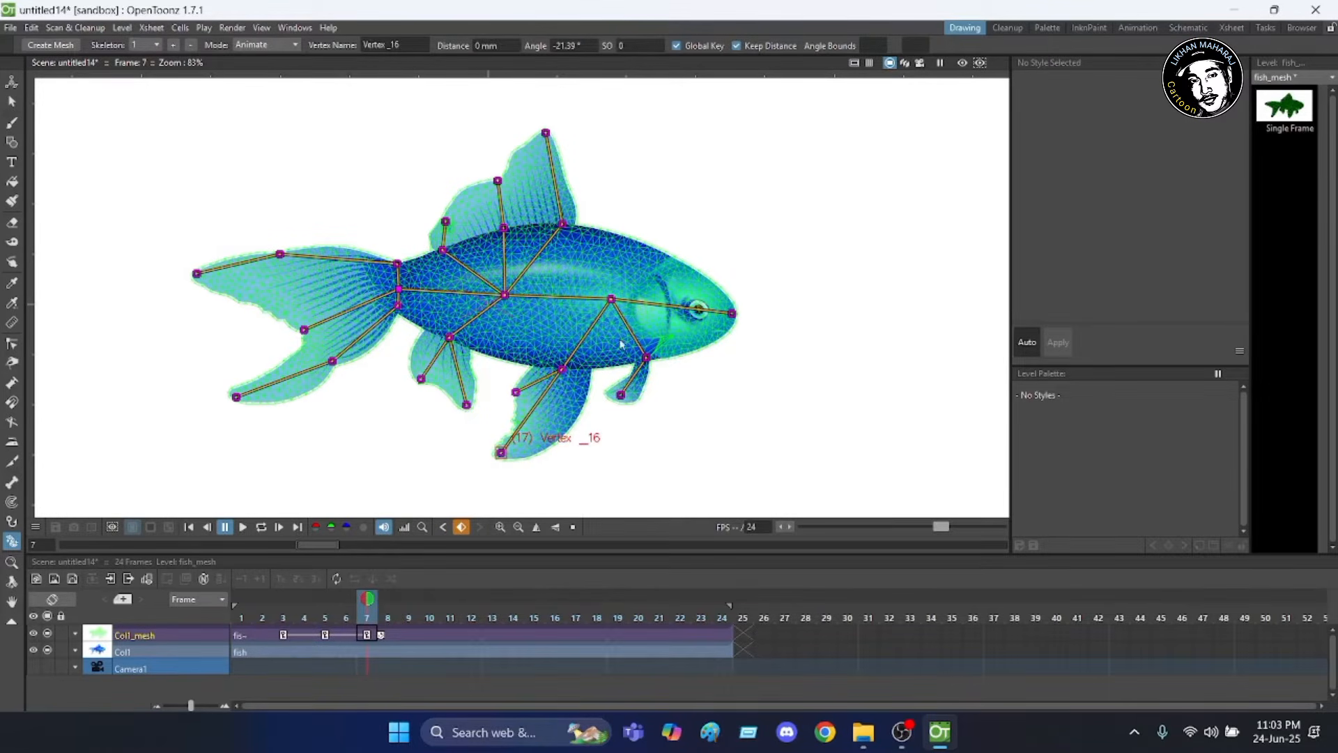
Lean the three dorsal fin tips back toward the tail and tilt the head up at frame 7.
left_click(539, 128)
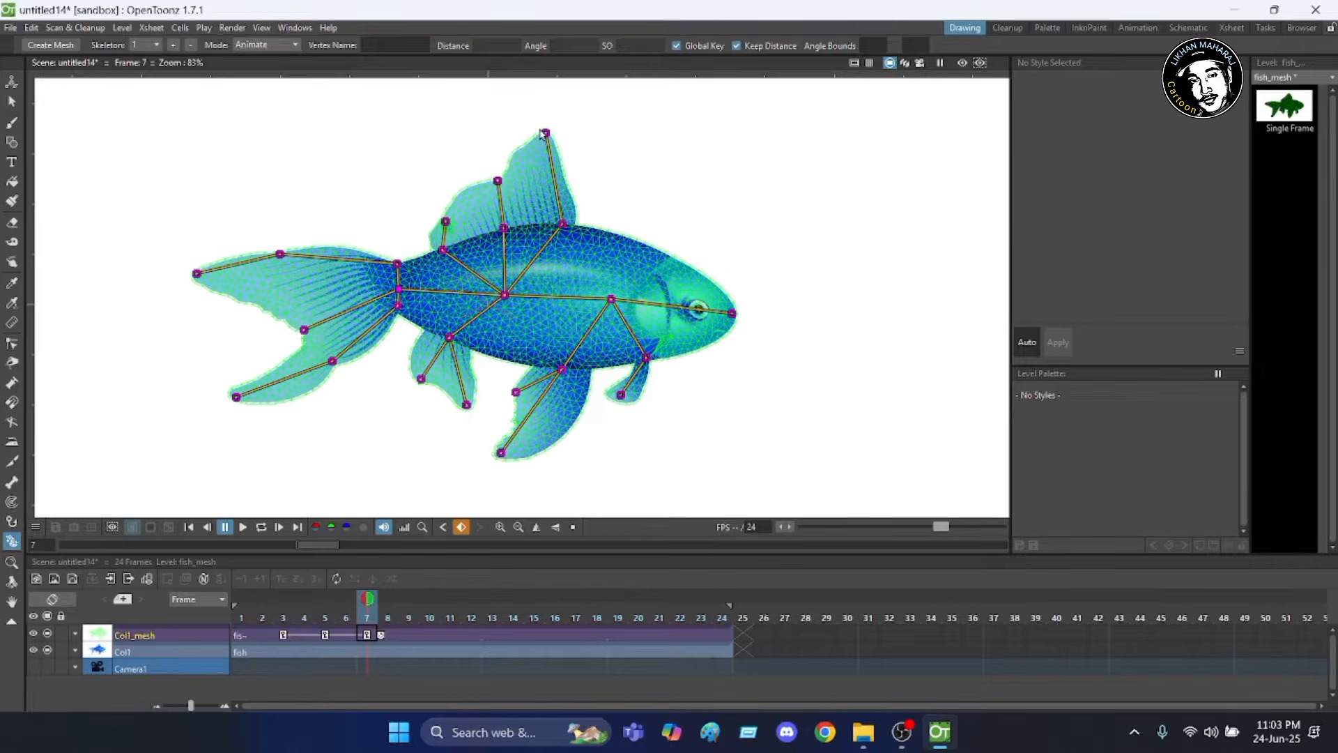
left_click_drag(545, 133, 423, 227)
left_click_drag(732, 313, 735, 296)
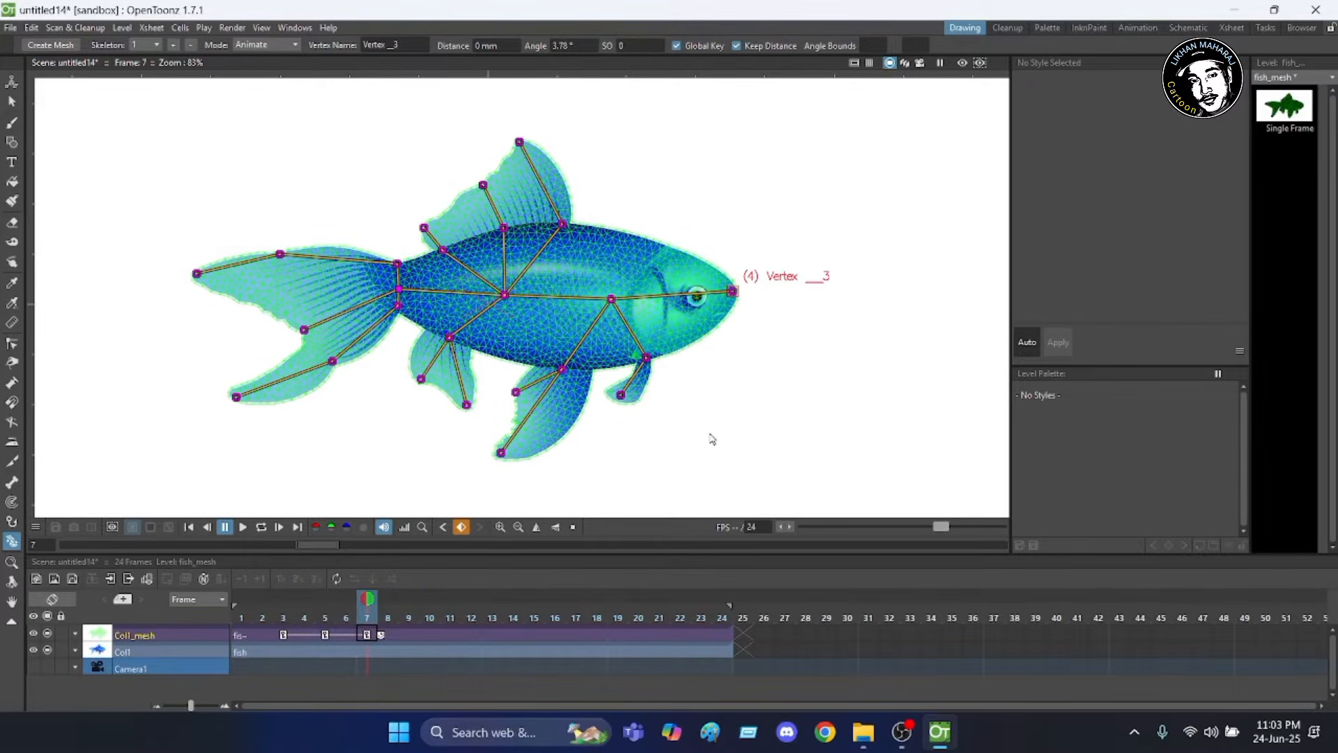
At frame 10, swing the middle underside fin's two tips and the small front fin's tip forward toward the head.
left_click(430, 623)
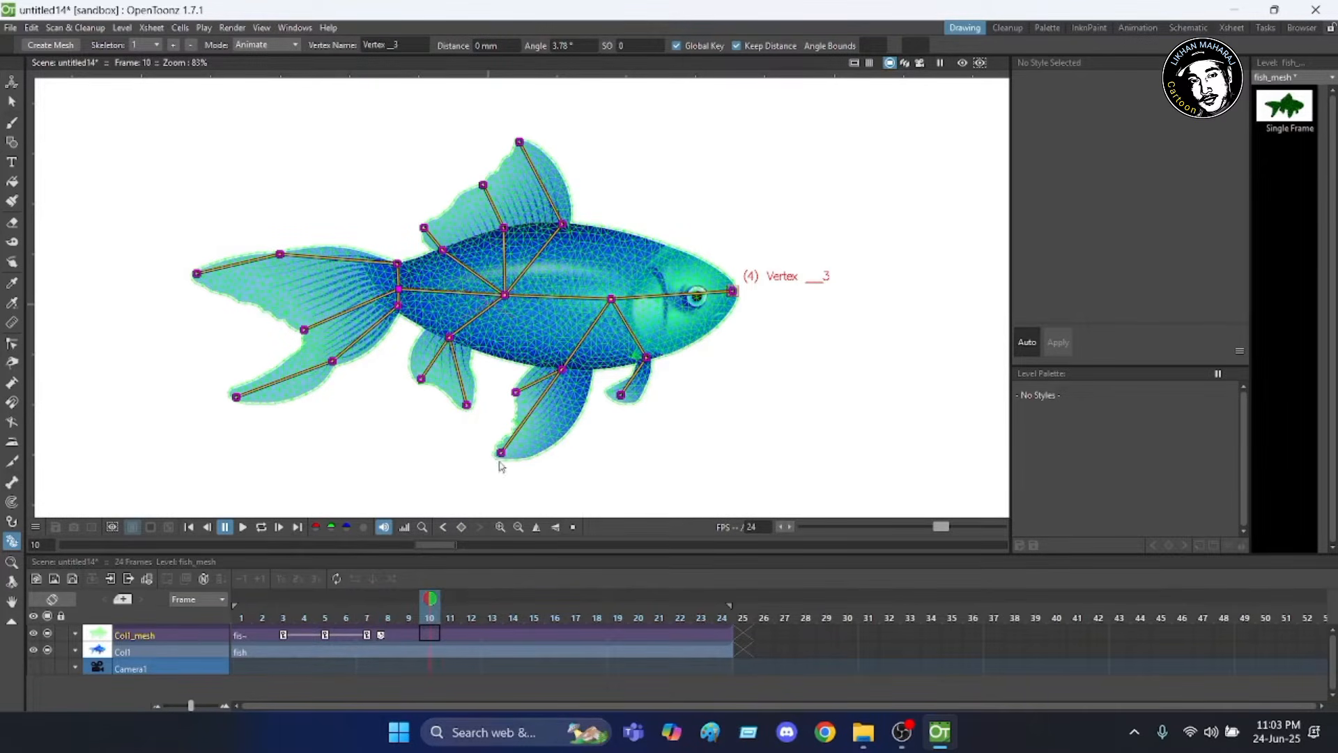
left_click_drag(501, 453, 529, 466)
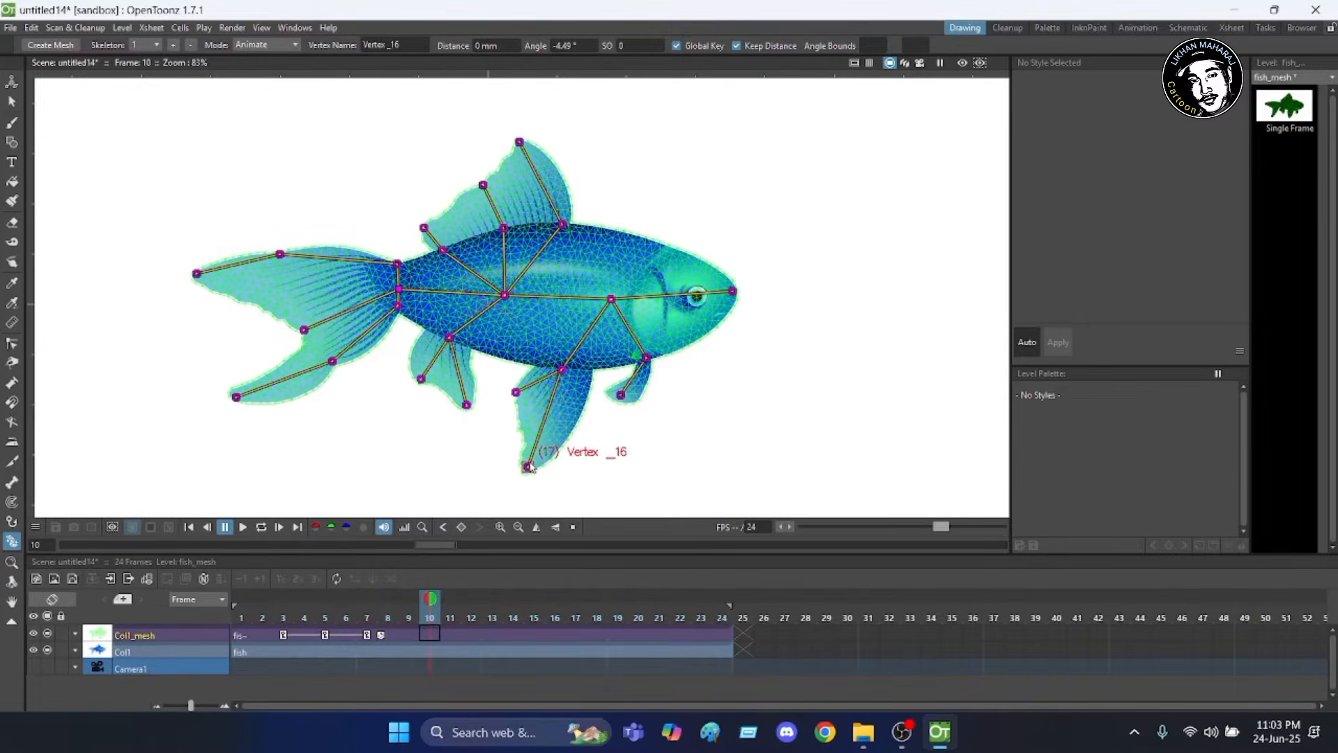
left_click_drag(516, 392, 525, 405)
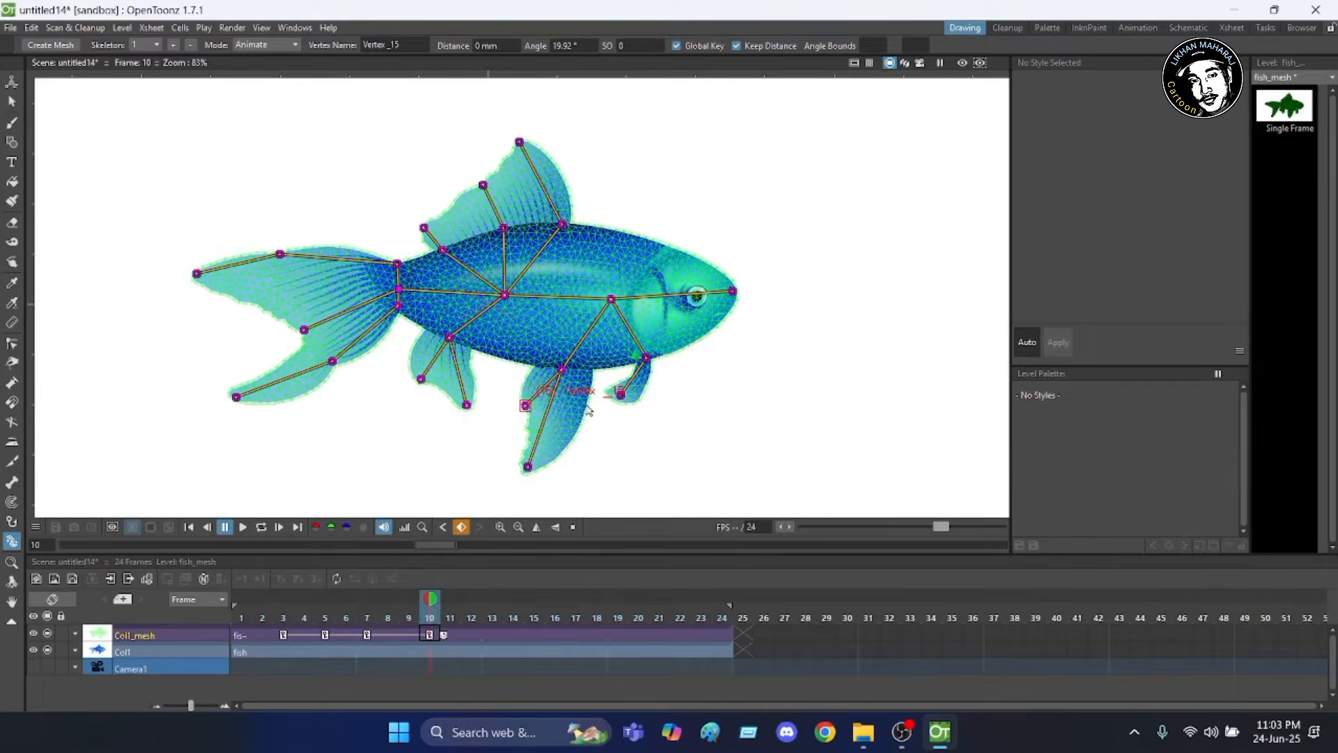
left_click_drag(627, 396, 655, 403)
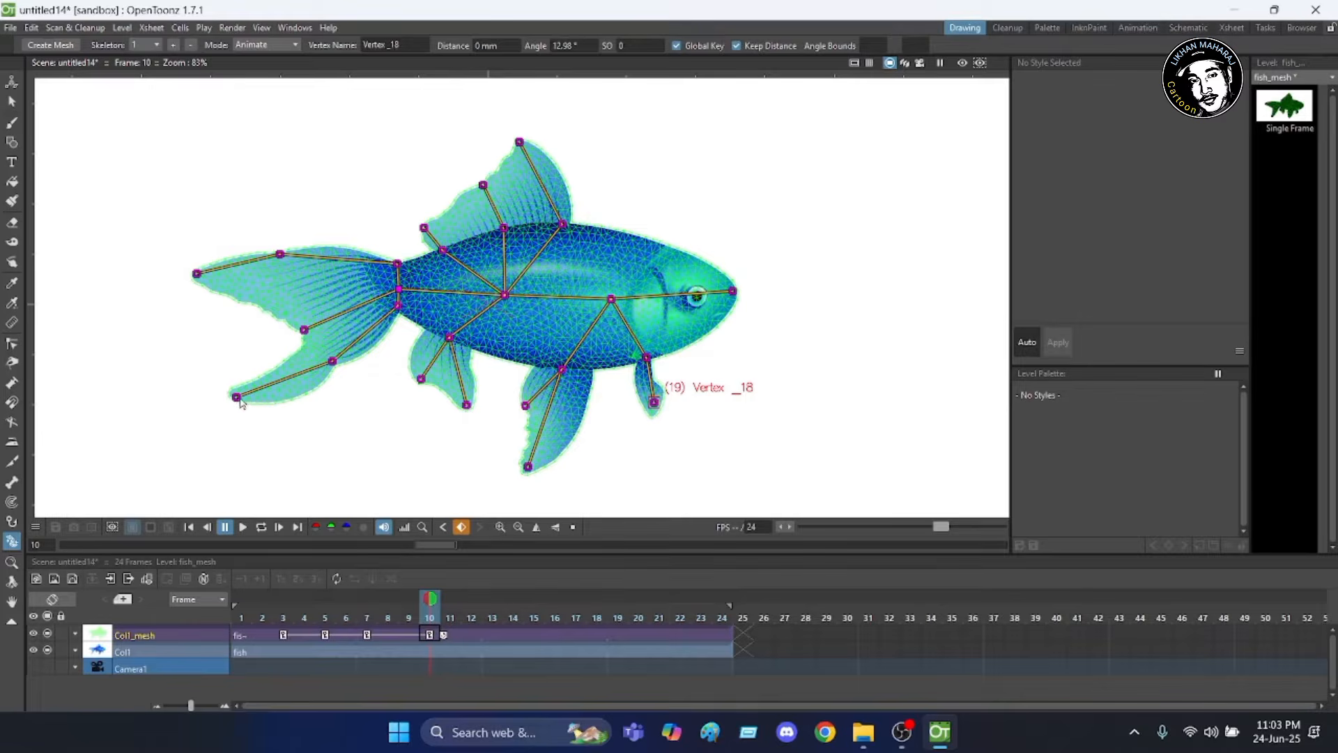
Pose the tail at frame 10 by lowering the lower lobe's tip and the upper lobe, with the upper tip bent slightly up.
left_click_drag(237, 398, 253, 426)
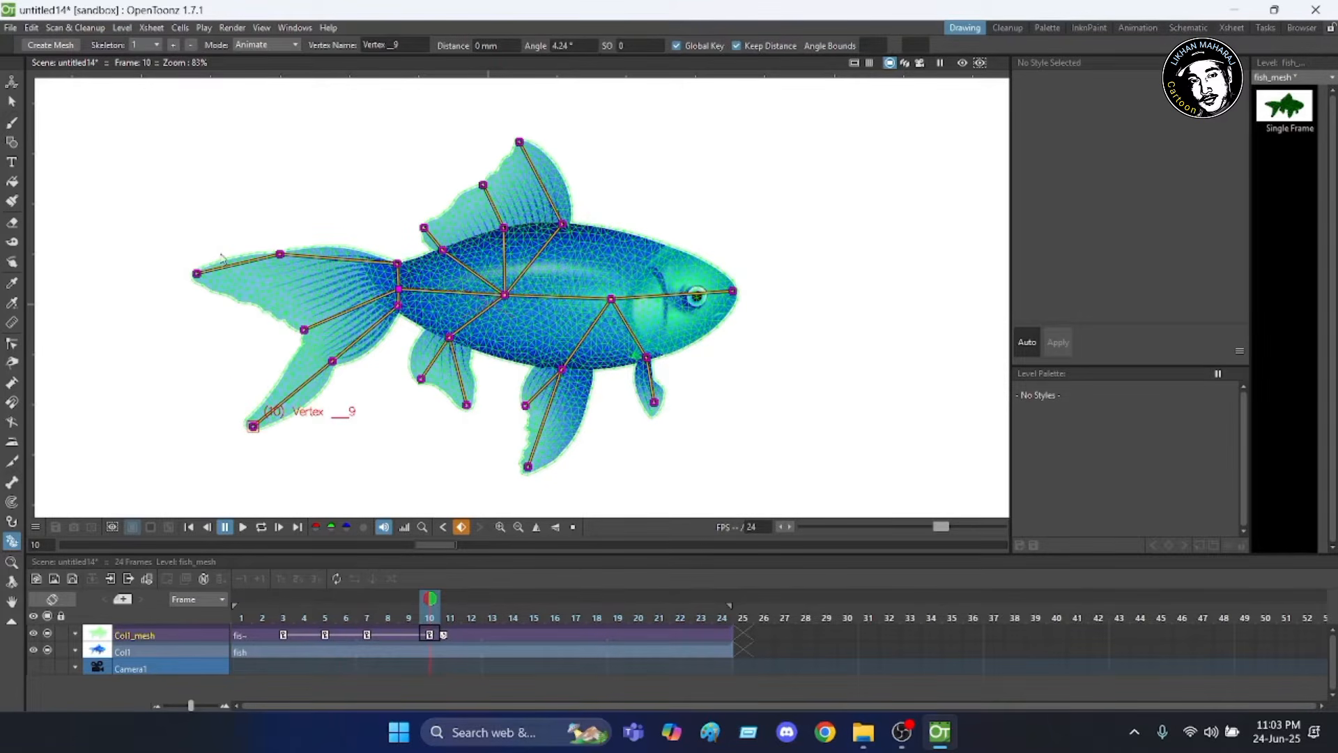
left_click_drag(269, 258, 228, 315)
left_click(195, 296)
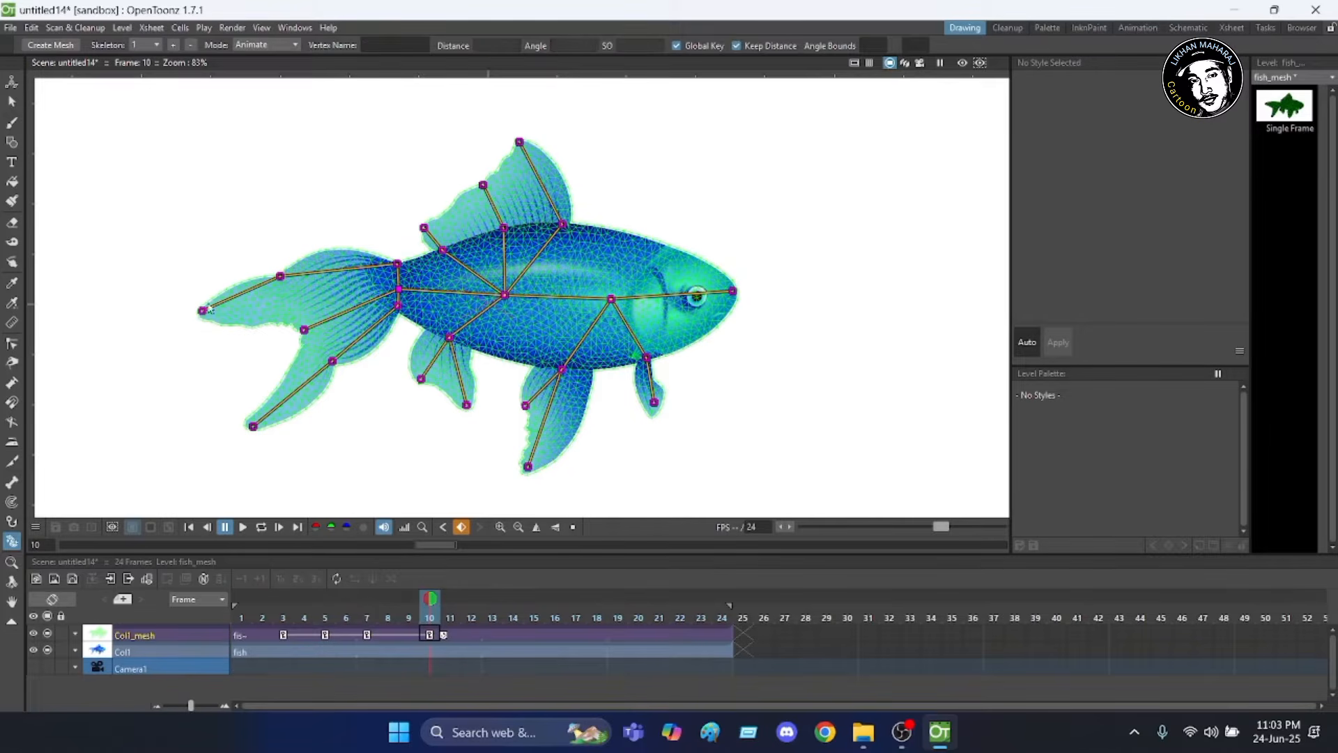
left_click_drag(204, 309, 196, 287)
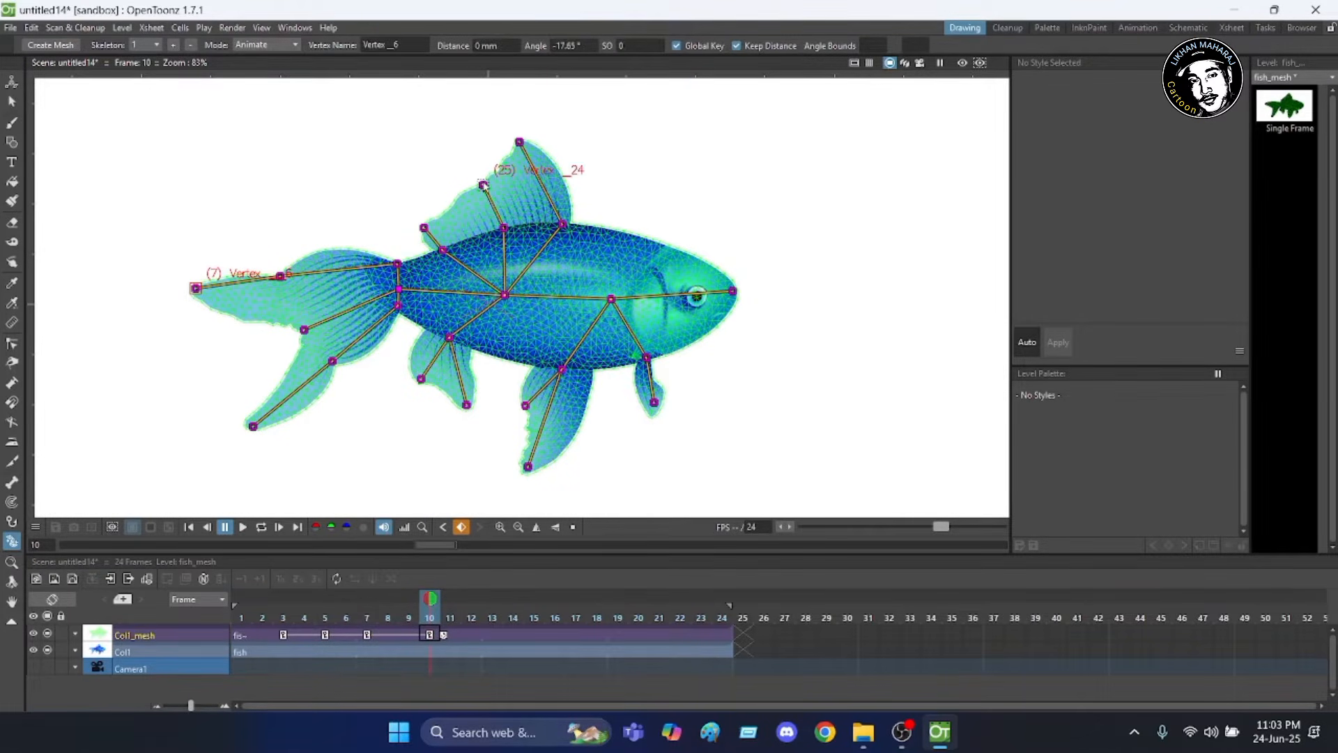
Lean the dorsal fin's middle and front tips further back and tilt the head down at frame 10.
left_click_drag(483, 186, 468, 200)
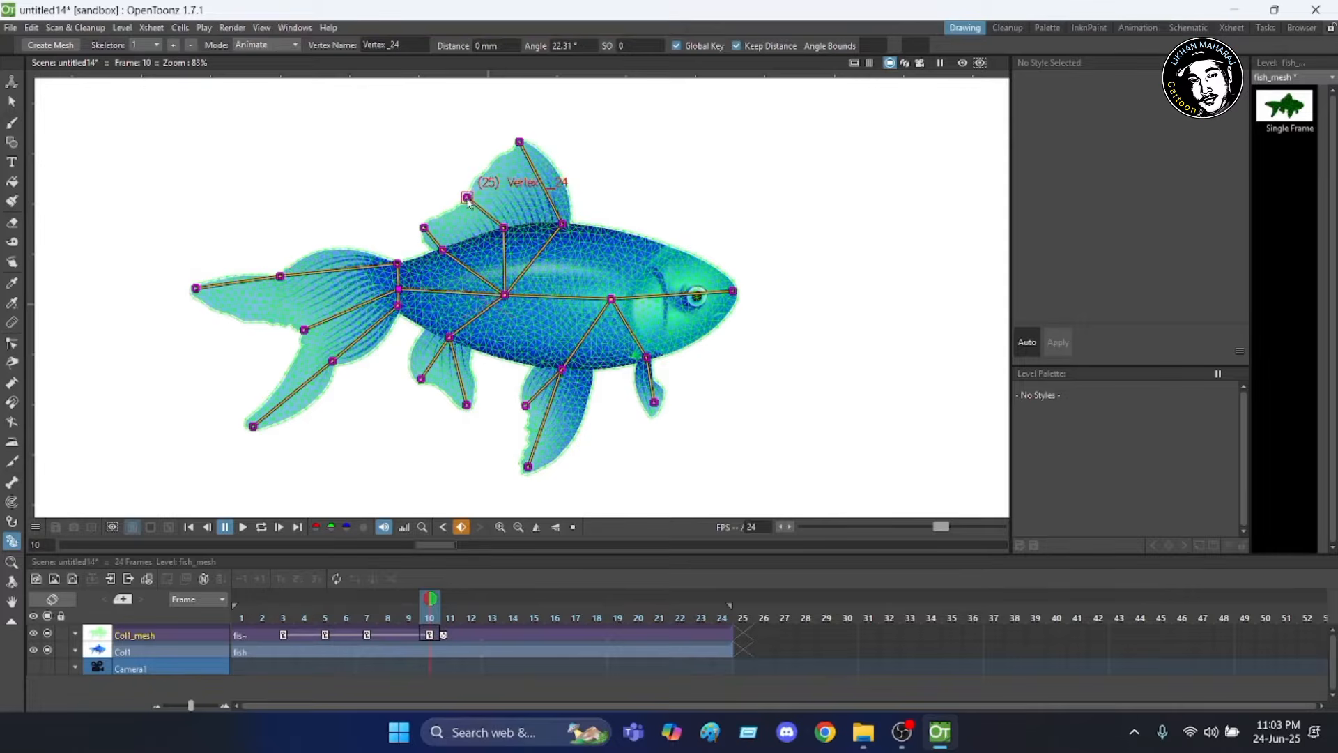
left_click(515, 142)
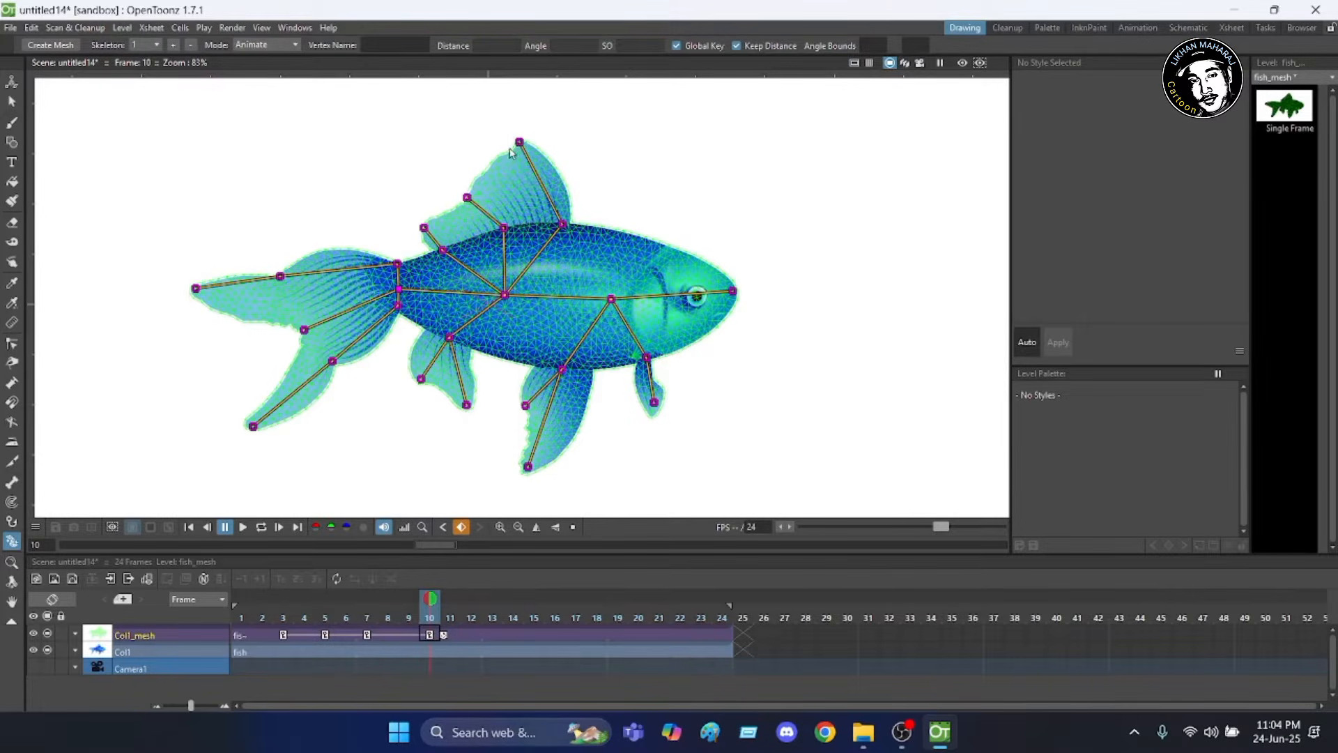
left_click_drag(519, 143, 498, 170)
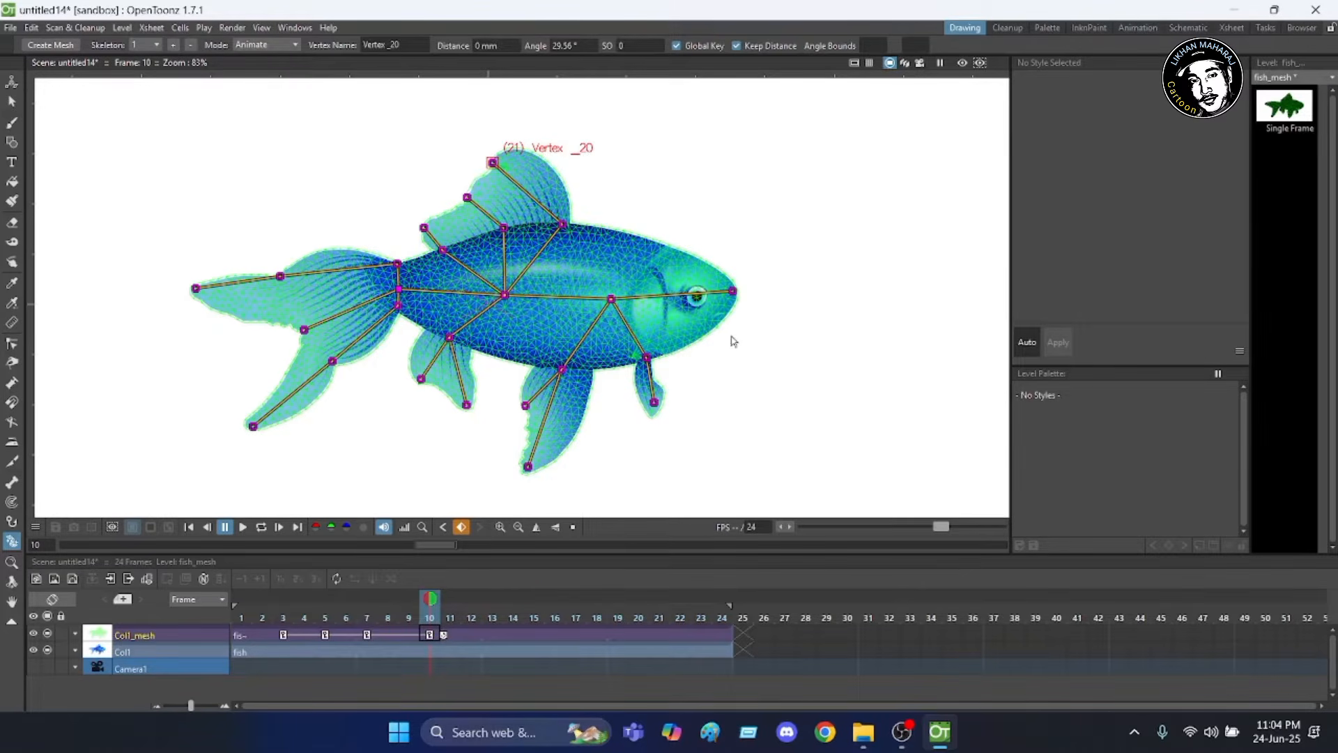
left_click_drag(732, 291, 736, 312)
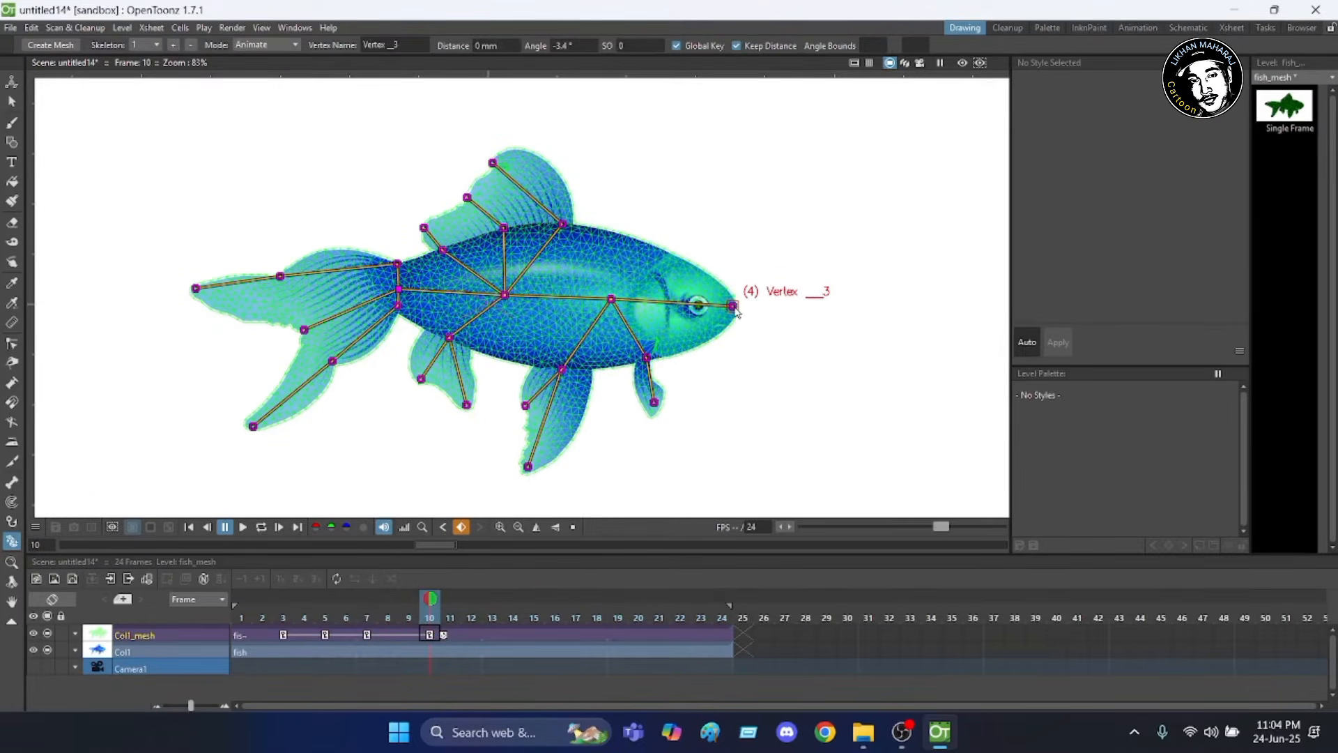
At frame 13, tilt the head up, swing the small front and rear underside fins back, and move the middle fin's long tip forward.
left_click(492, 617)
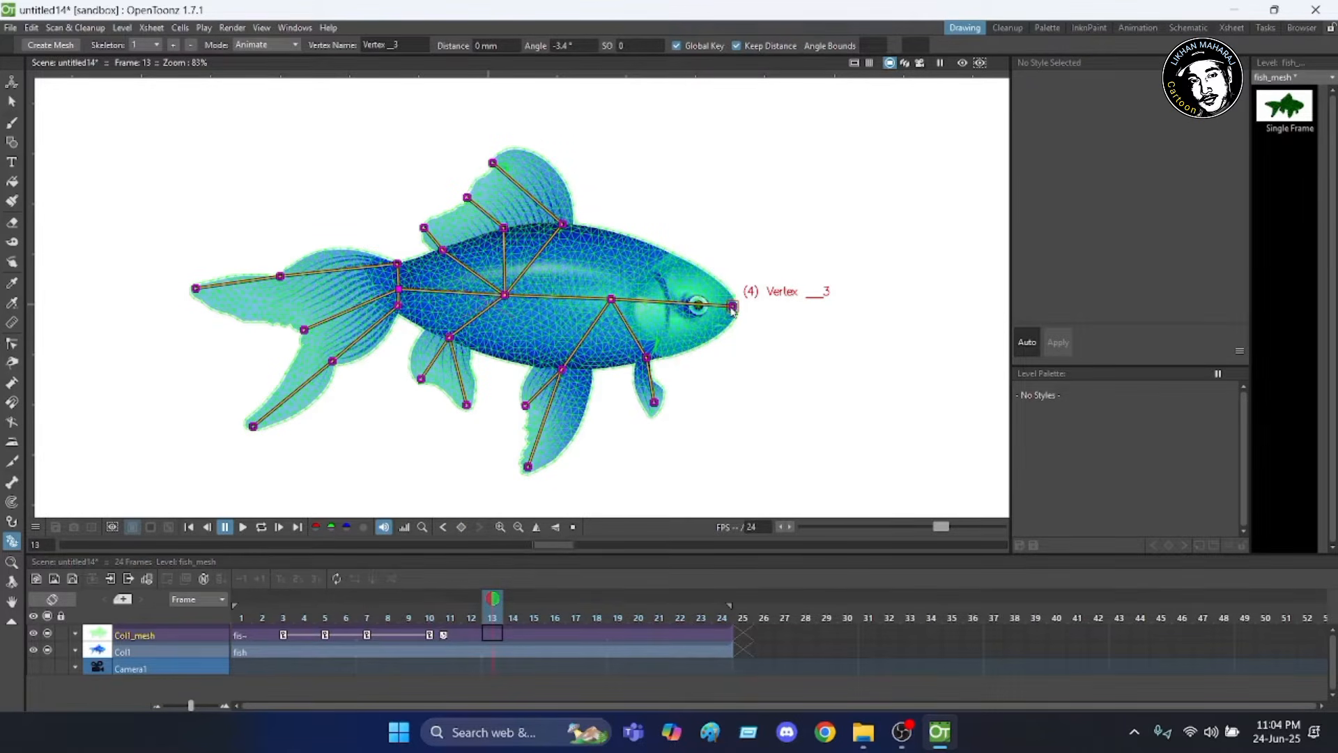
left_click_drag(732, 311, 732, 296)
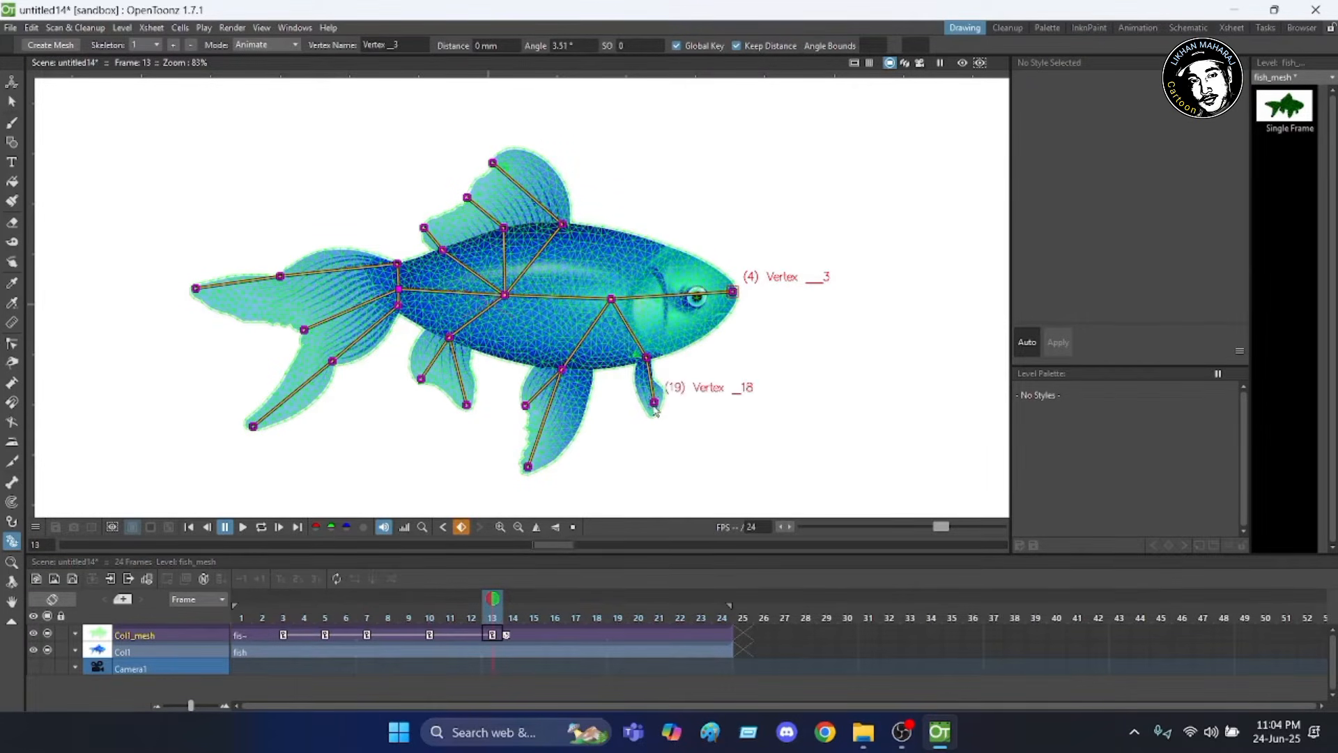
left_click_drag(655, 410, 639, 411)
left_click_drag(527, 466, 539, 470)
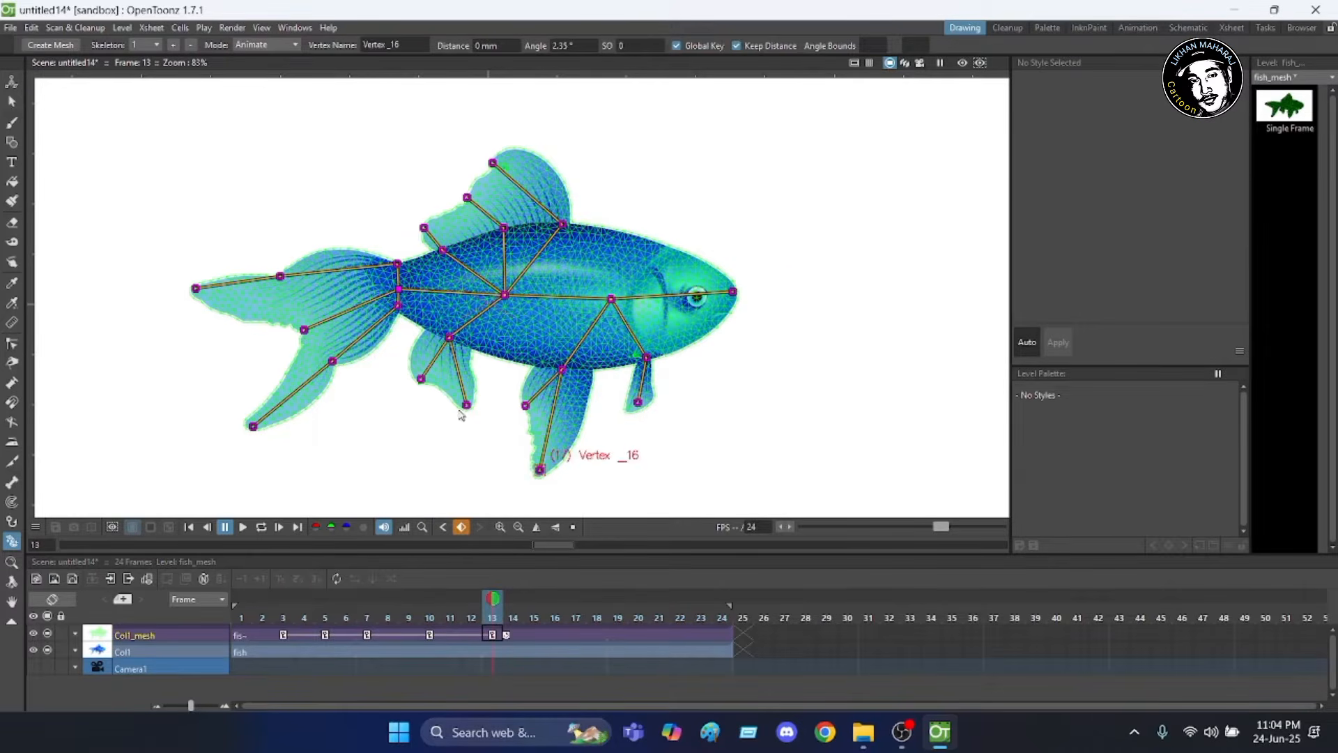
left_click_drag(466, 404, 410, 369)
Pose the tail at frame 13 by lowering the lower lobe and raising the upper lobe with its tip bent down.
left_click_drag(332, 361, 345, 374)
left_click_drag(281, 453, 259, 429)
left_click_drag(280, 276, 280, 251)
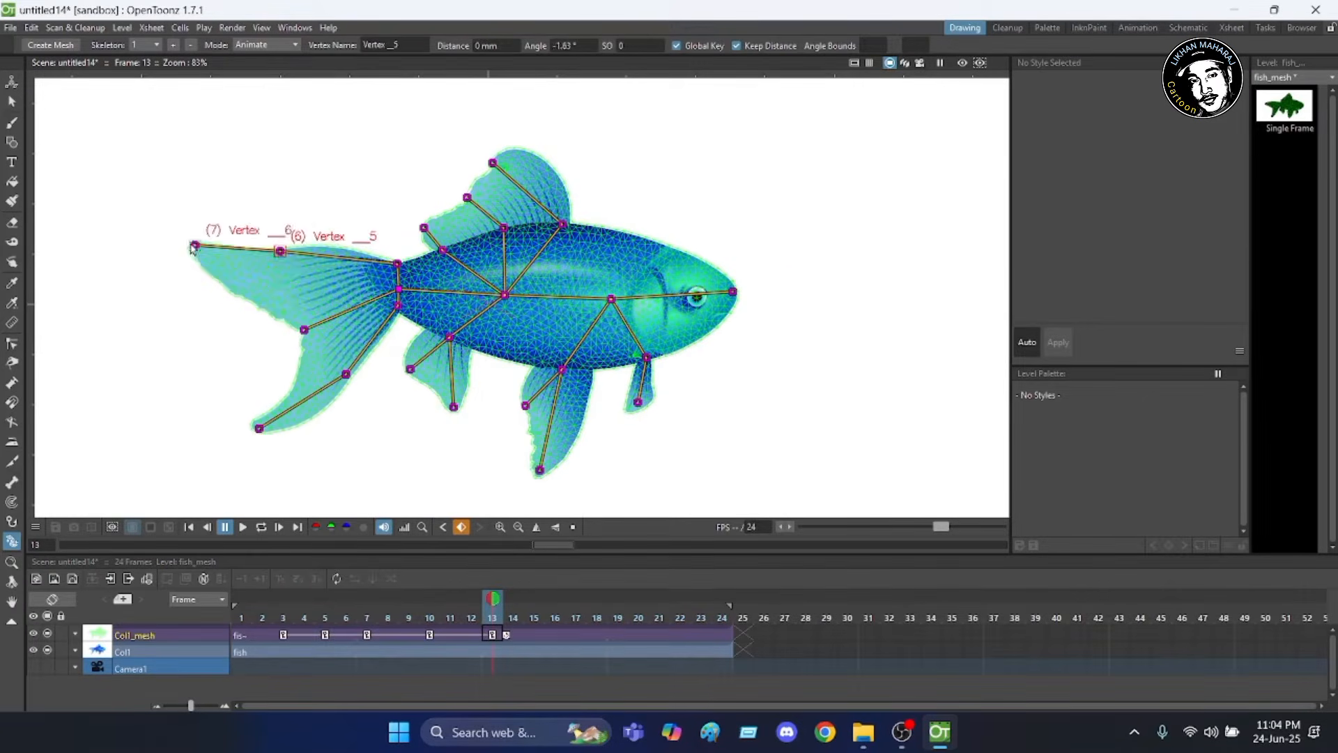
left_click_drag(194, 245, 202, 285)
Swing the three dorsal fin tips forward toward the head at frame 13.
left_click_drag(492, 164, 515, 144)
left_click_drag(467, 197, 485, 184)
left_click_drag(424, 228, 442, 222)
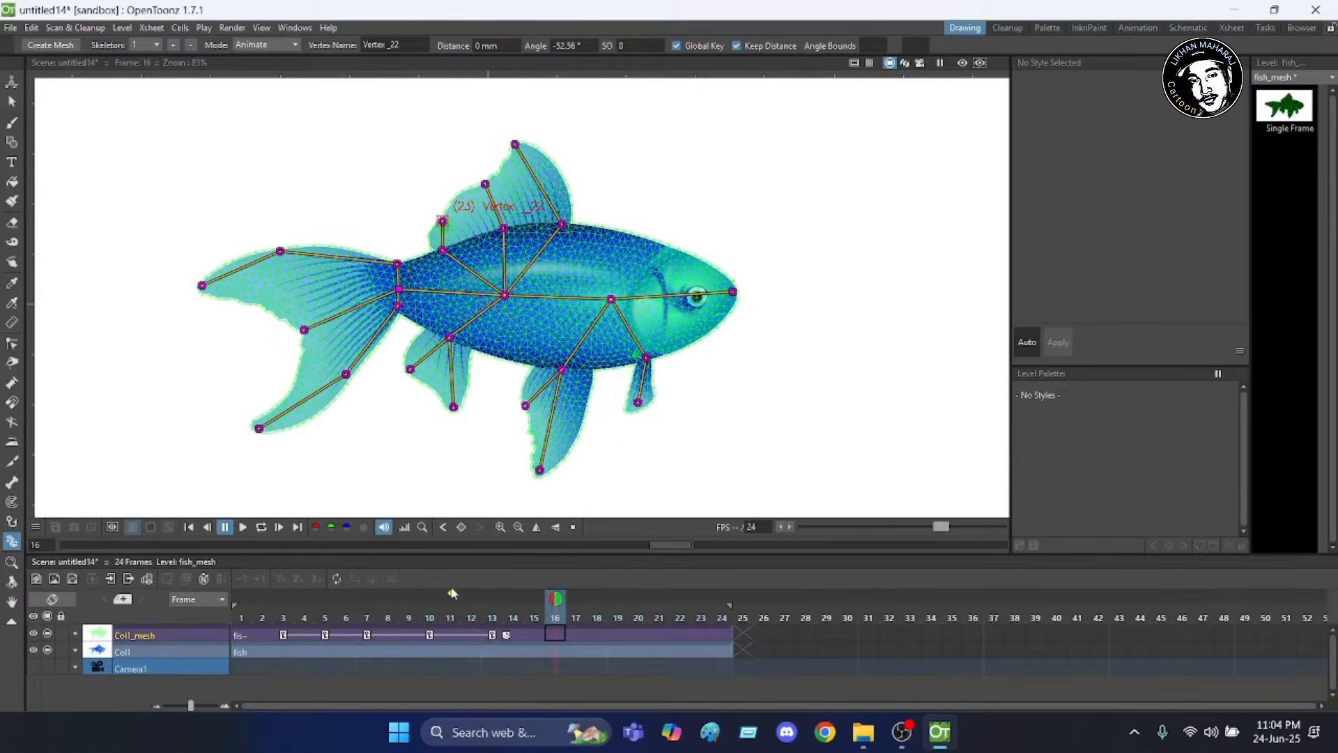
At frame 16, swing the middle and front underside fins' long tips forward and raise the rear underside fin's short tip.
left_click_drag(541, 470, 568, 472)
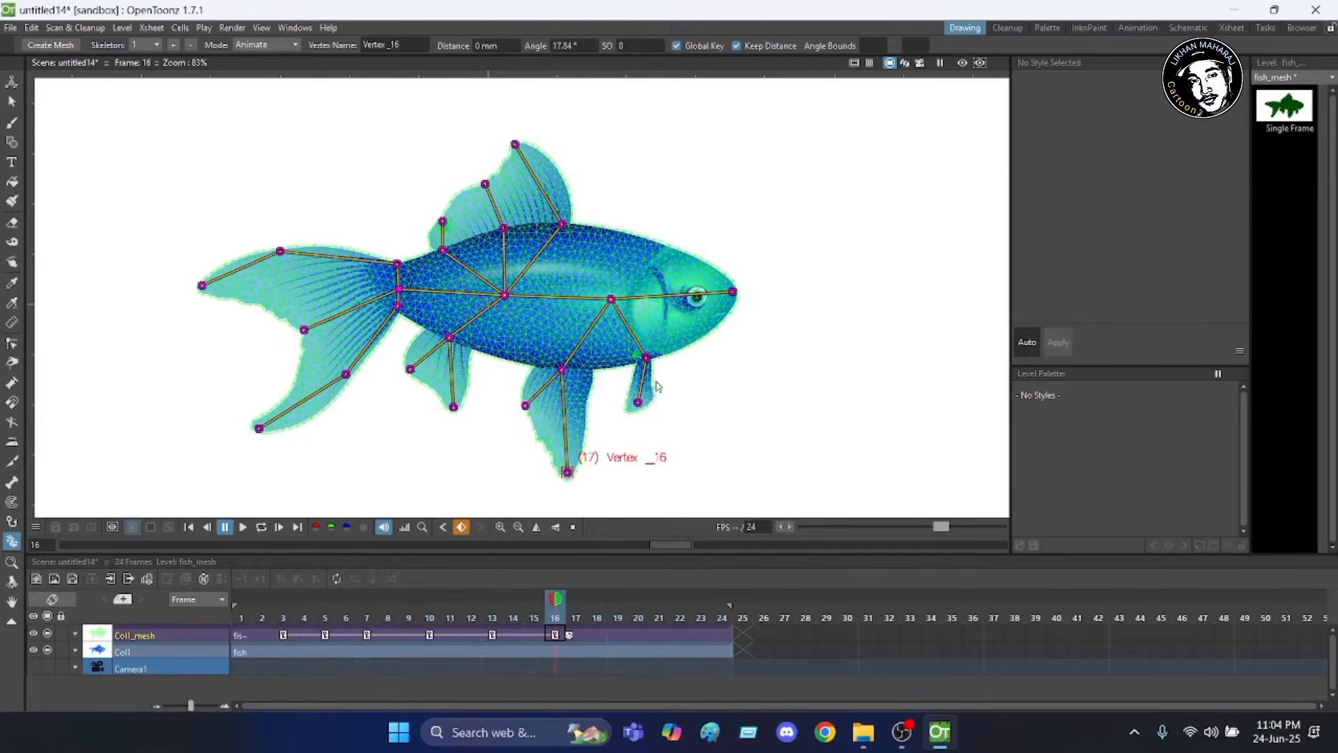
left_click_drag(638, 403, 652, 402)
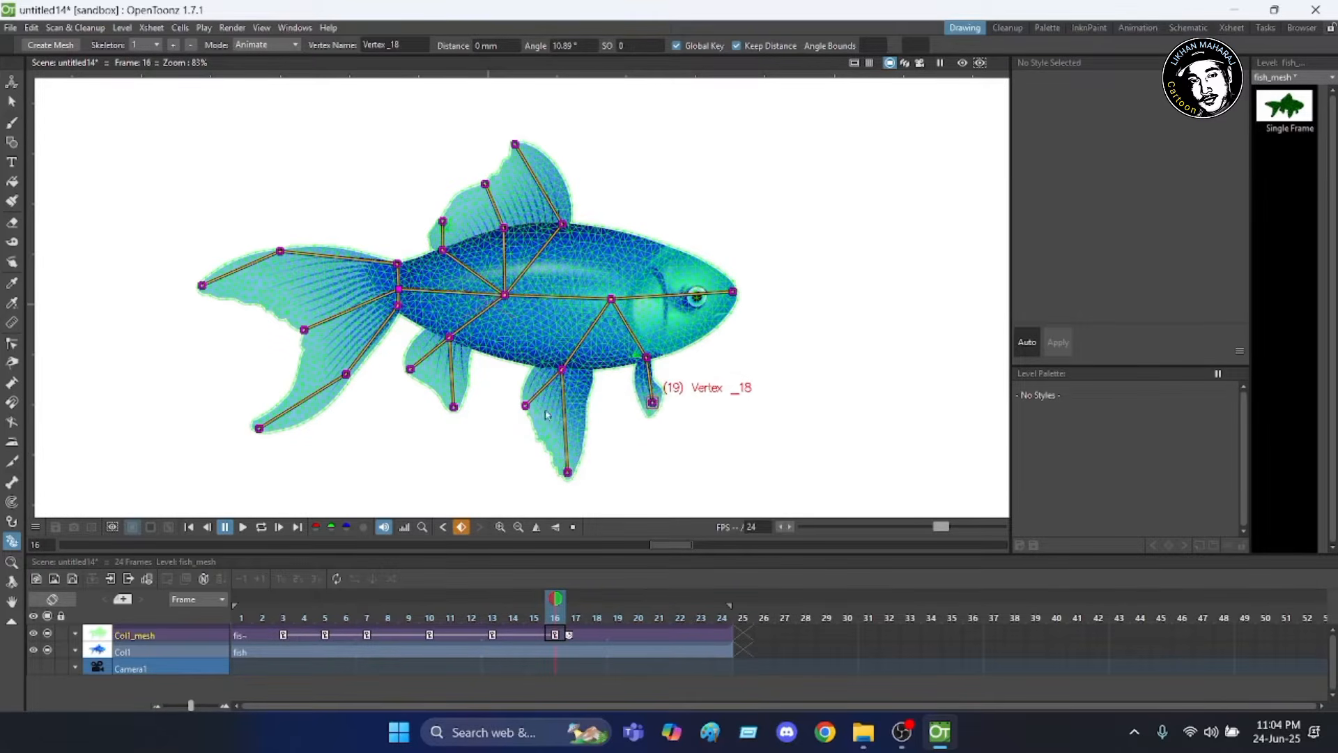
left_click_drag(410, 369, 403, 356)
Raise the tail's upper tip, middle point and lower lobe at frame 16, and pull the rear underside fin's long tip back.
left_click_drag(304, 330, 299, 313)
left_click_drag(202, 285, 195, 241)
left_click_drag(346, 373, 327, 355)
left_click_drag(227, 380, 229, 383)
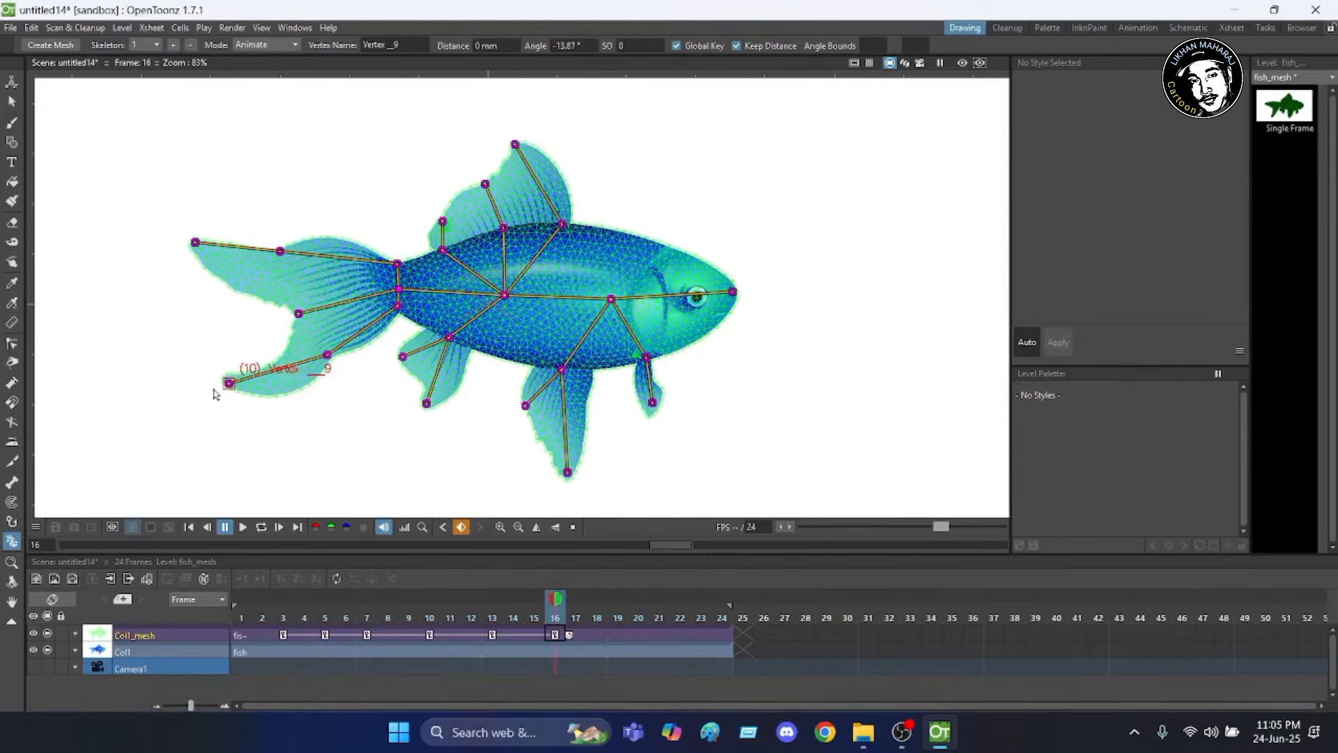
left_click_drag(453, 406, 420, 402)
Swing the three dorsal fin tips forward toward the head at frame 16.
left_click_drag(515, 144, 525, 138)
left_click_drag(485, 184, 504, 179)
left_click_drag(443, 221, 452, 223)
mouse_move(732, 292)
left_mouse_down()
mouse_move(732, 304)
mouse_move(732, 291)
left_mouse_up()
At frame 19, lean the front dorsal tip further forward and the middle and rear dorsal tips back.
left_click(618, 619)
left_click_drag(525, 139, 536, 135)
left_click_drag(504, 180, 432, 223)
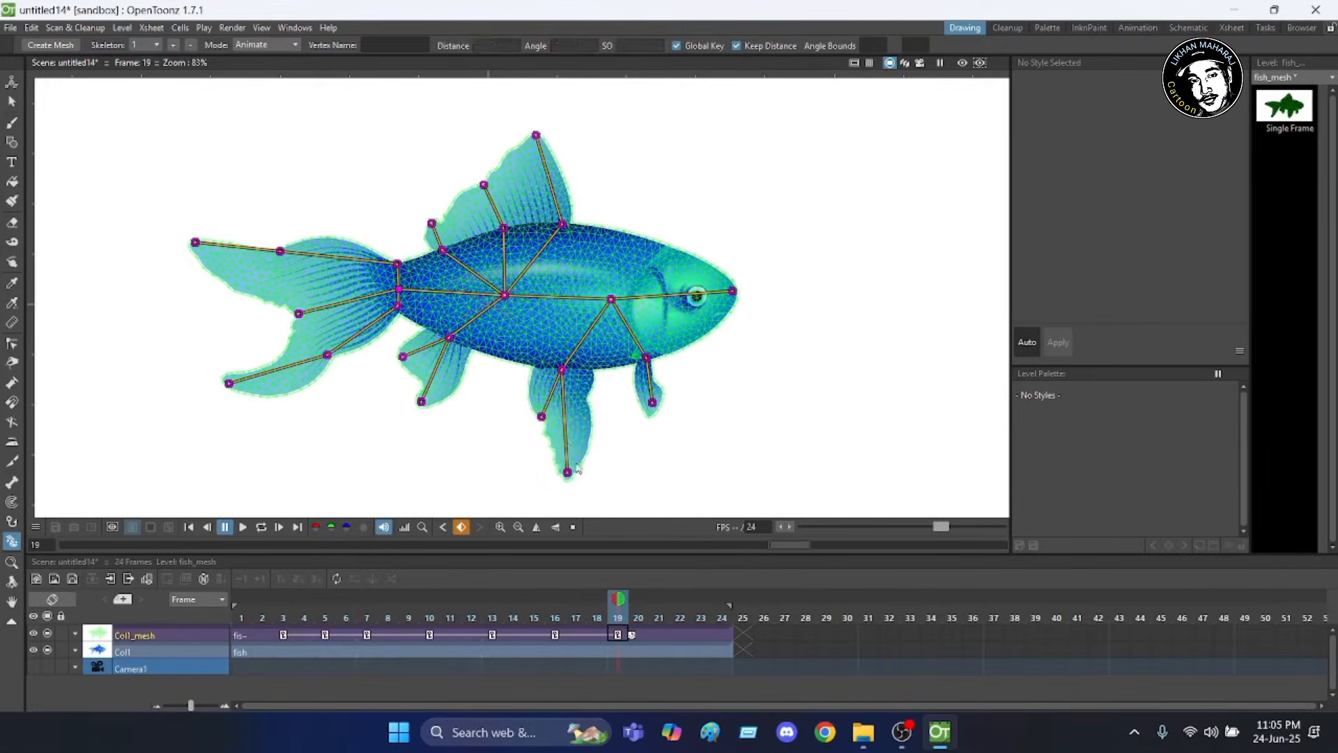
At frame 19, swing the middle underside fin back and the rear underside fin forward, and lower all the tail tips.
left_click_drag(567, 472, 519, 463)
left_click_drag(425, 403, 439, 406)
left_click_drag(403, 356, 412, 372)
left_click_drag(328, 355, 344, 373)
left_click_drag(229, 383, 258, 428)
left_click_drag(299, 313, 305, 332)
left_click_drag(195, 242, 202, 287)
At frame 22, swing the underside fins' long tips and the front and middle dorsal tips back, and bend the whole tail down.
left_click(680, 618)
left_click_drag(652, 402, 639, 402)
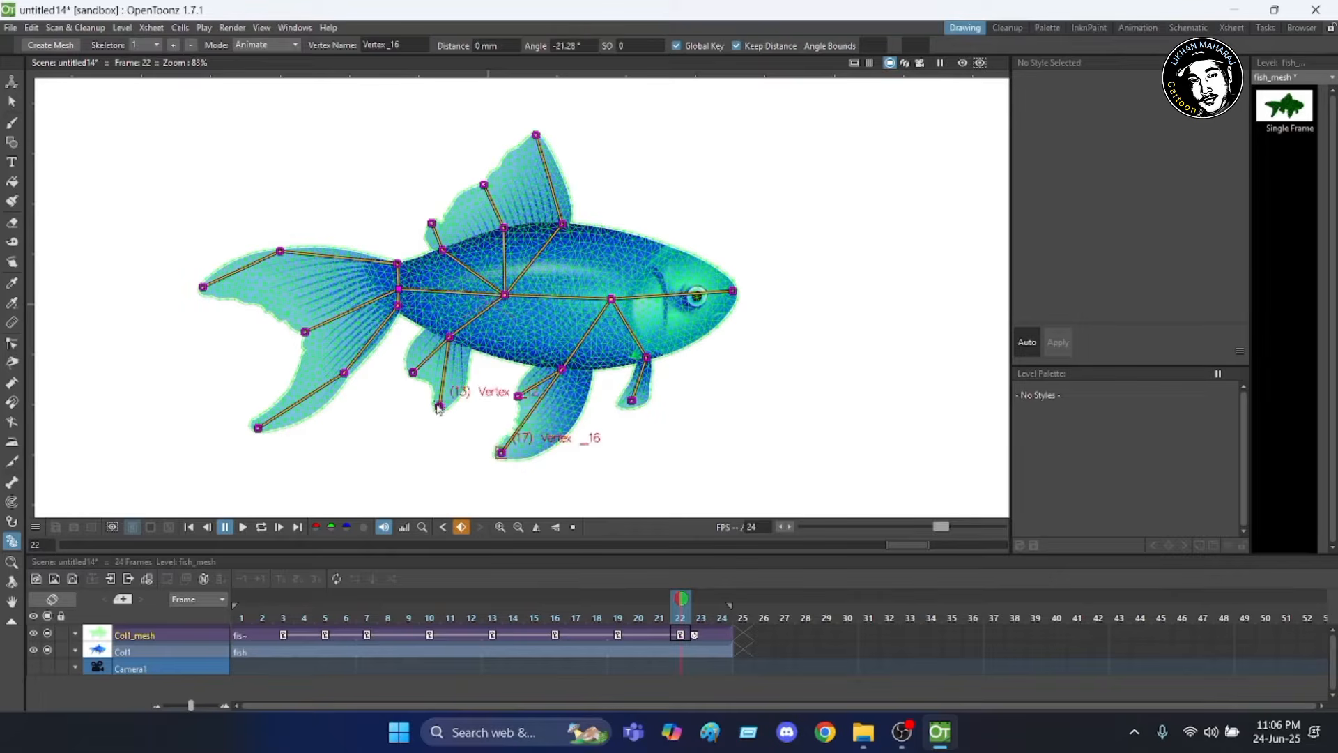
left_click_drag(280, 251, 281, 281)
left_click_drag(345, 373, 370, 386)
left_click_drag(306, 331, 315, 347)
At frame 24, tilt the head down, shift the middle underside fin forward, and swing the front underside fin's tip back.
left_click(724, 618)
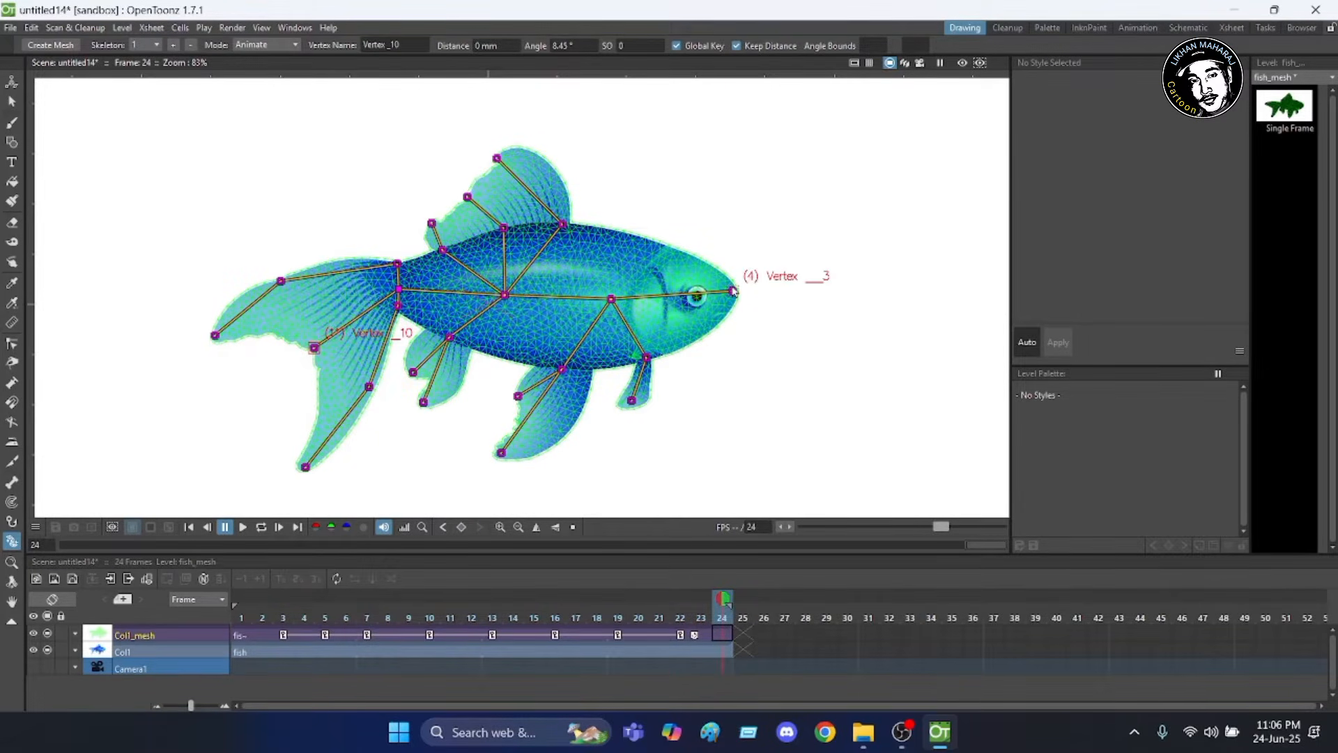
left_click_drag(733, 292, 733, 304)
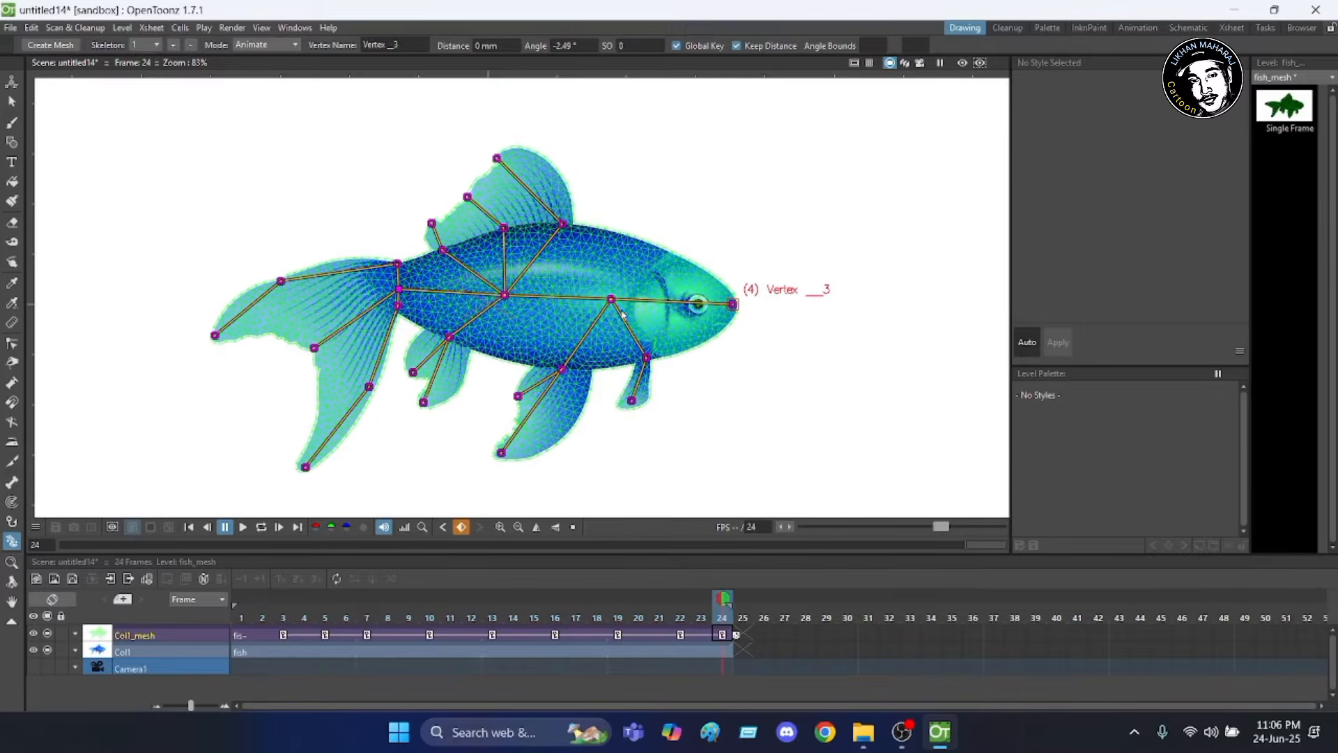
left_click_drag(562, 370, 572, 376)
left_click_drag(647, 358, 624, 394)
left_click_drag(423, 402, 454, 407)
Swing the three dorsal tips forward at frame 24, raise the tail, and pull the rear underside fin's long tip back.
left_click_drag(496, 158, 532, 136)
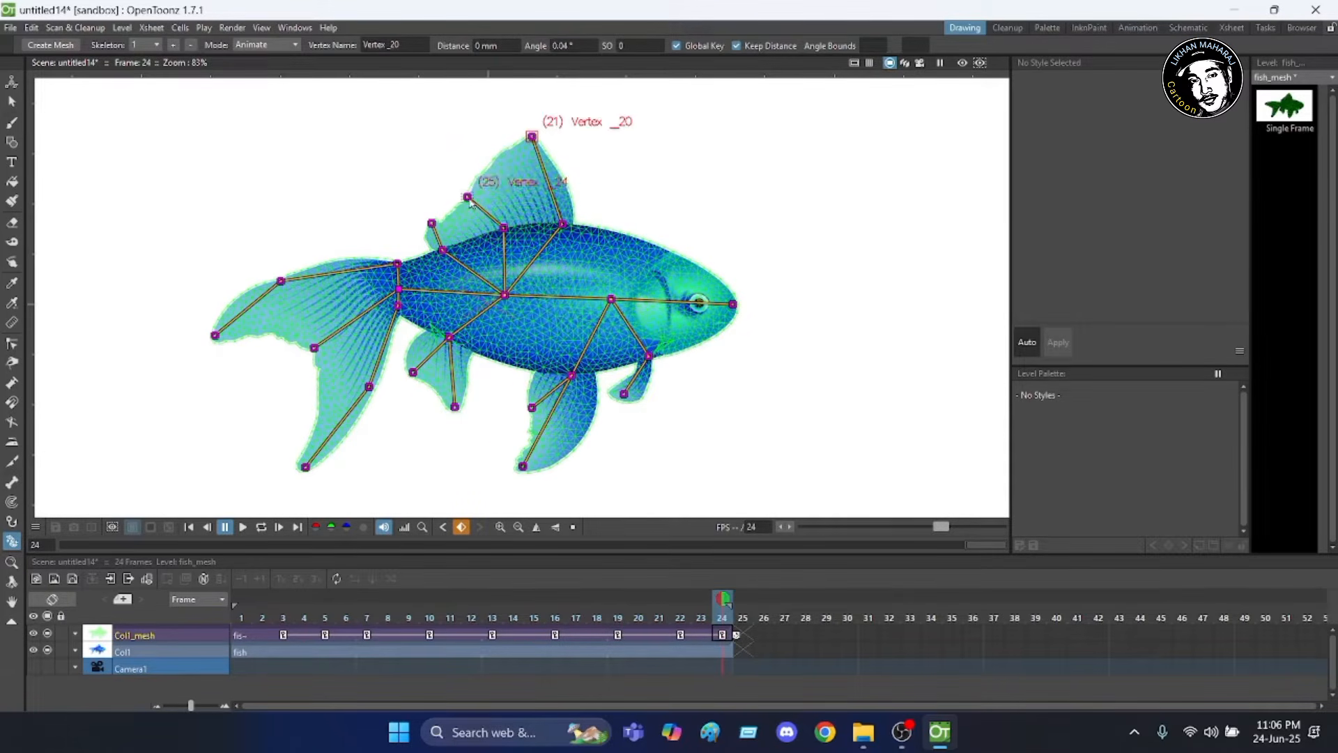
left_click_drag(467, 197, 484, 184)
left_click_drag(432, 223, 450, 223)
left_click_drag(280, 281, 280, 258)
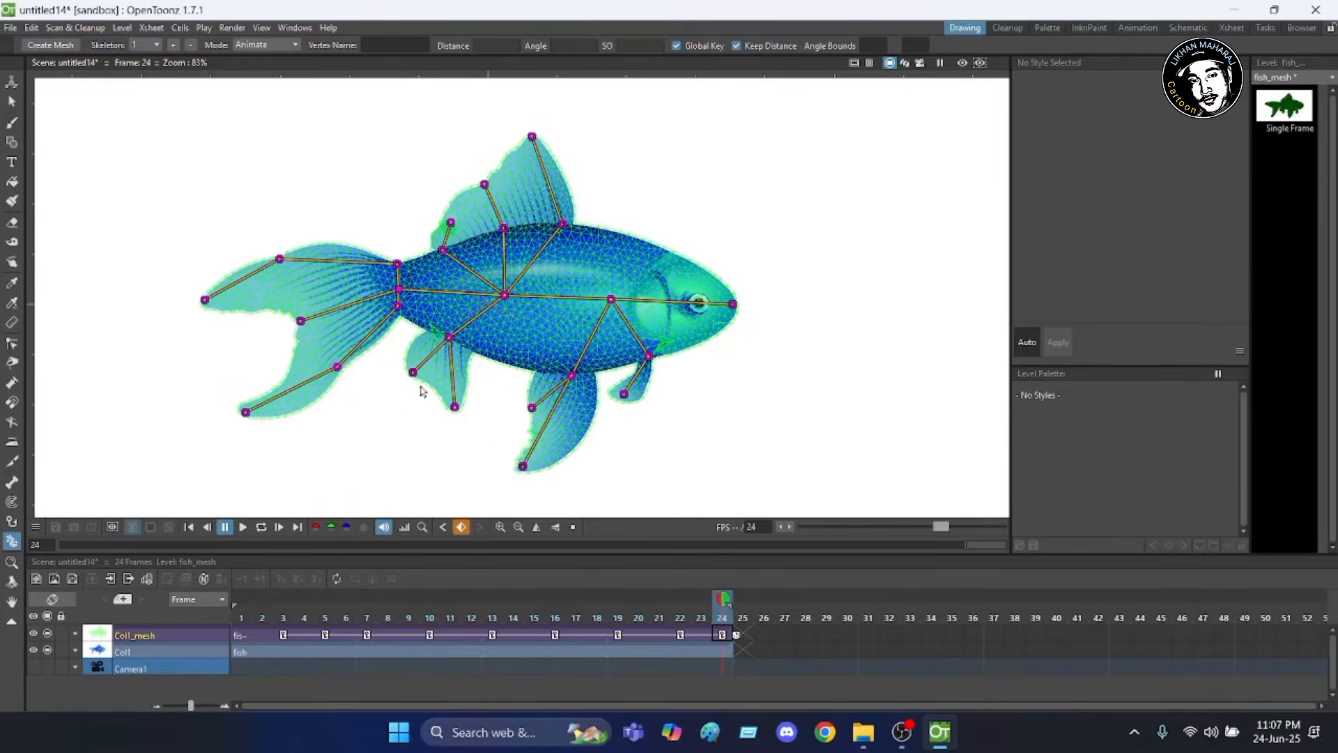
left_click_drag(454, 407, 412, 406)
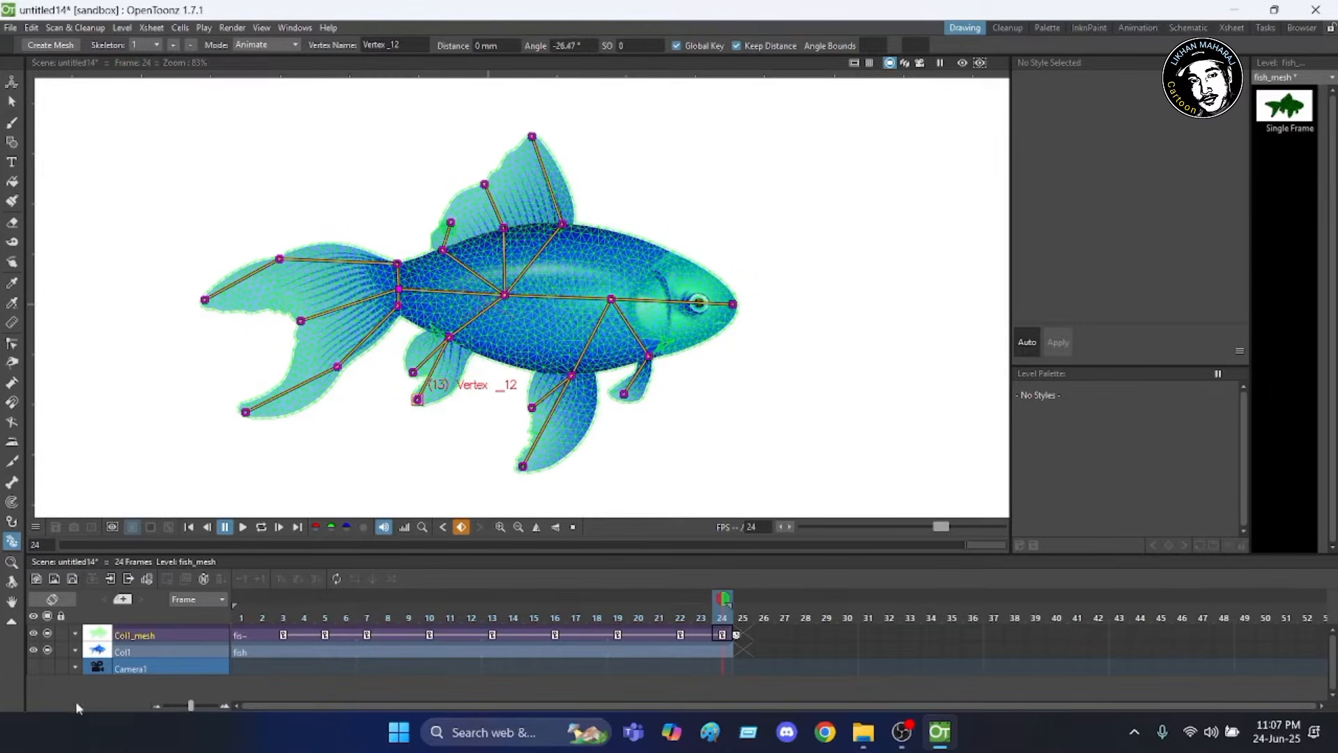
Play the swimming animation in a loop to check the motion, stop it and return to frame 1.
left_click(261, 527)
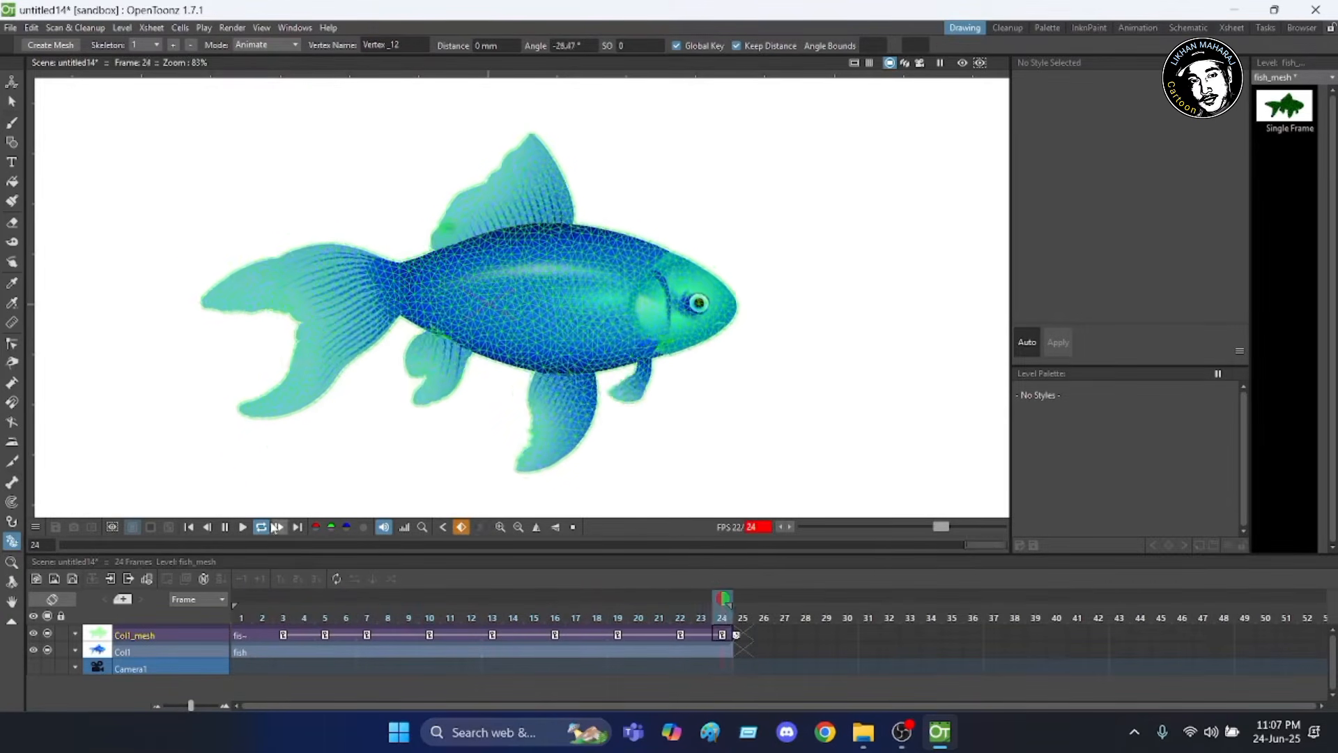
left_click(264, 528)
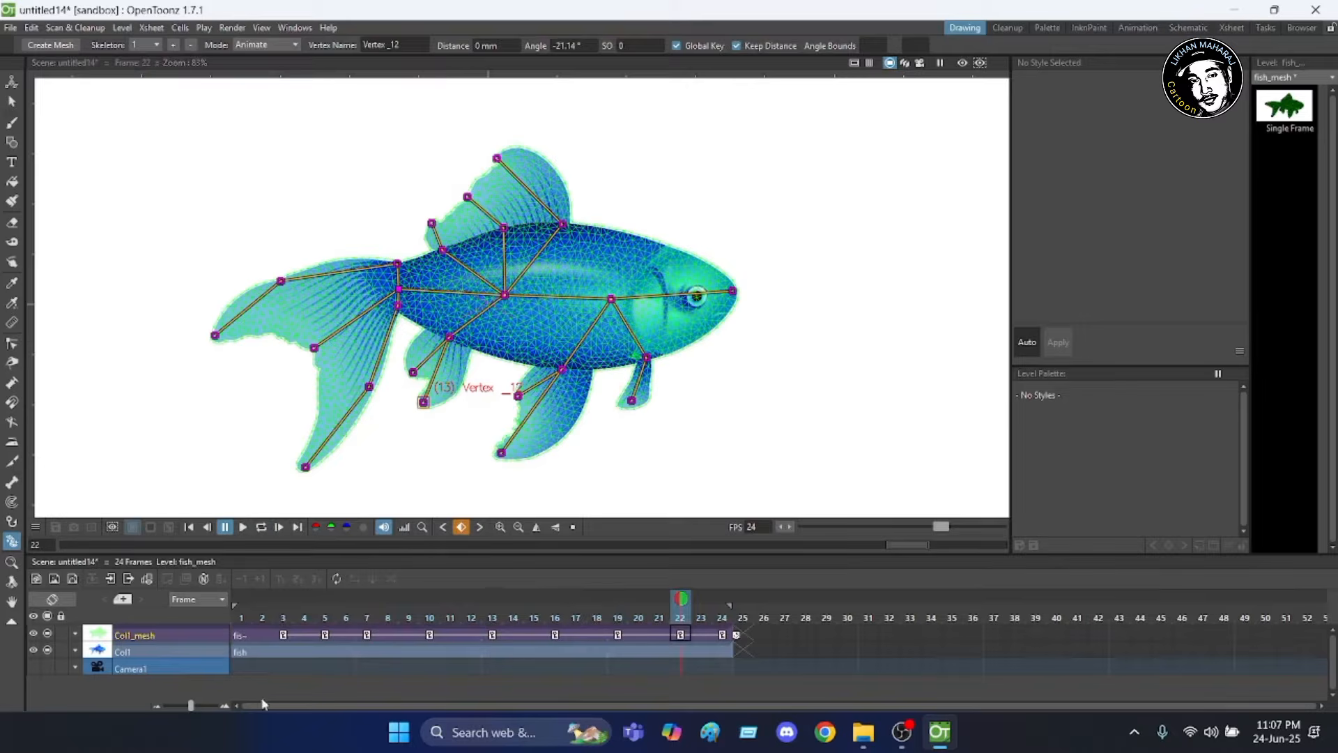
left_click(241, 619)
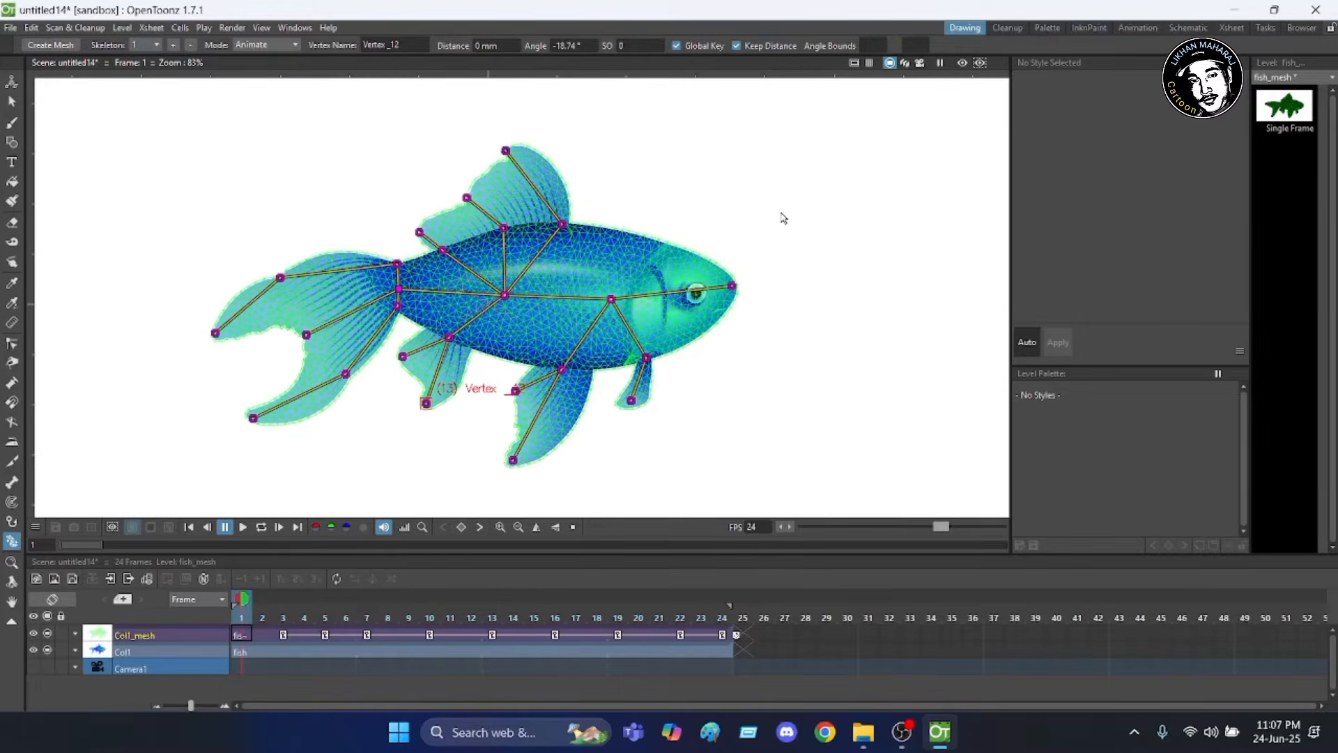
Bring underwater-serene-beauty-stockcake.jpg from the Pictures folder into the OpenToonz scene, loading it from its original location.
left_click(1231, 13)
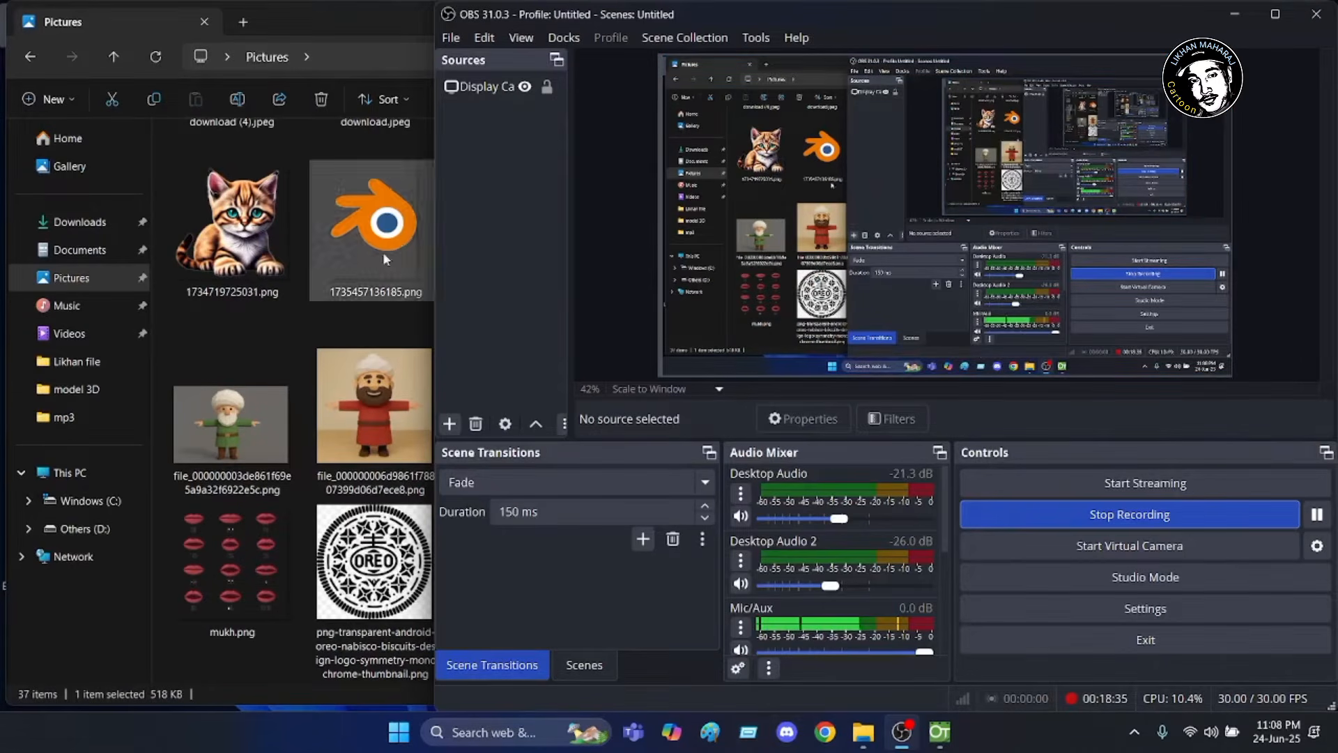
left_click(1231, 15)
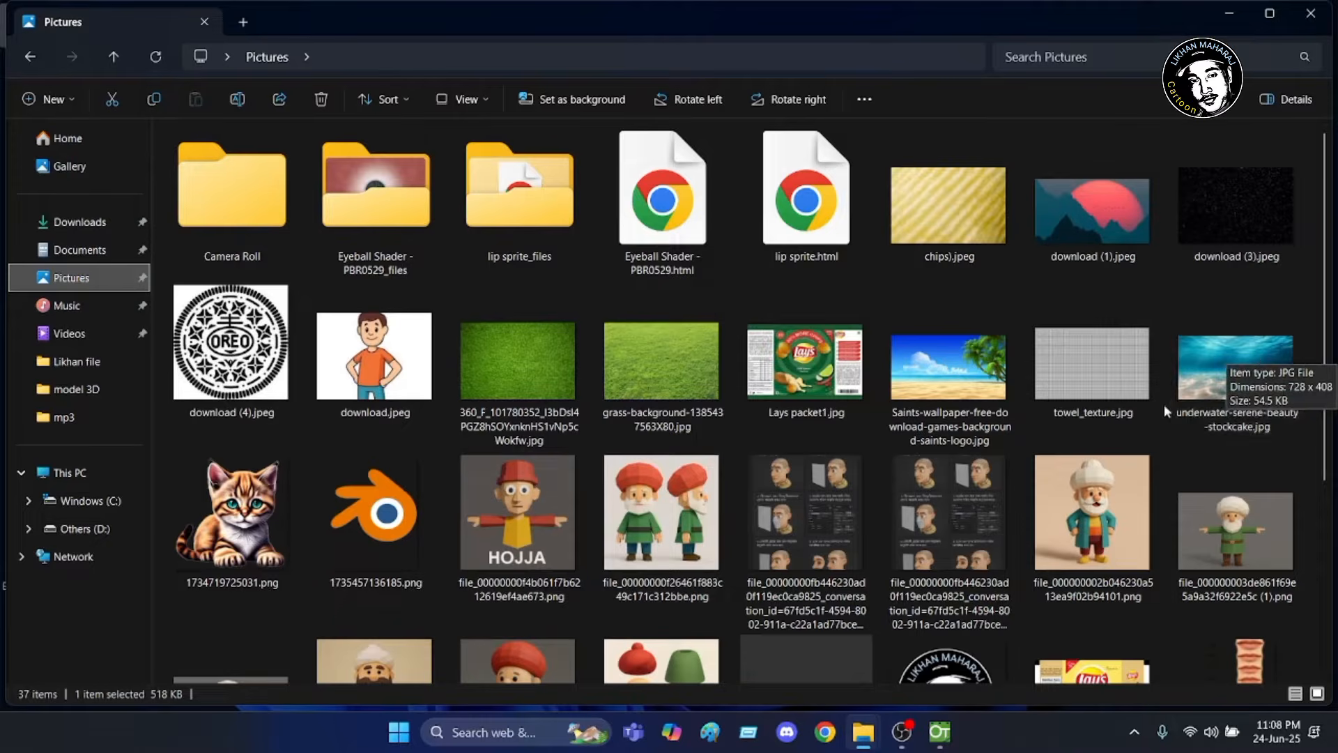
left_click(1210, 378)
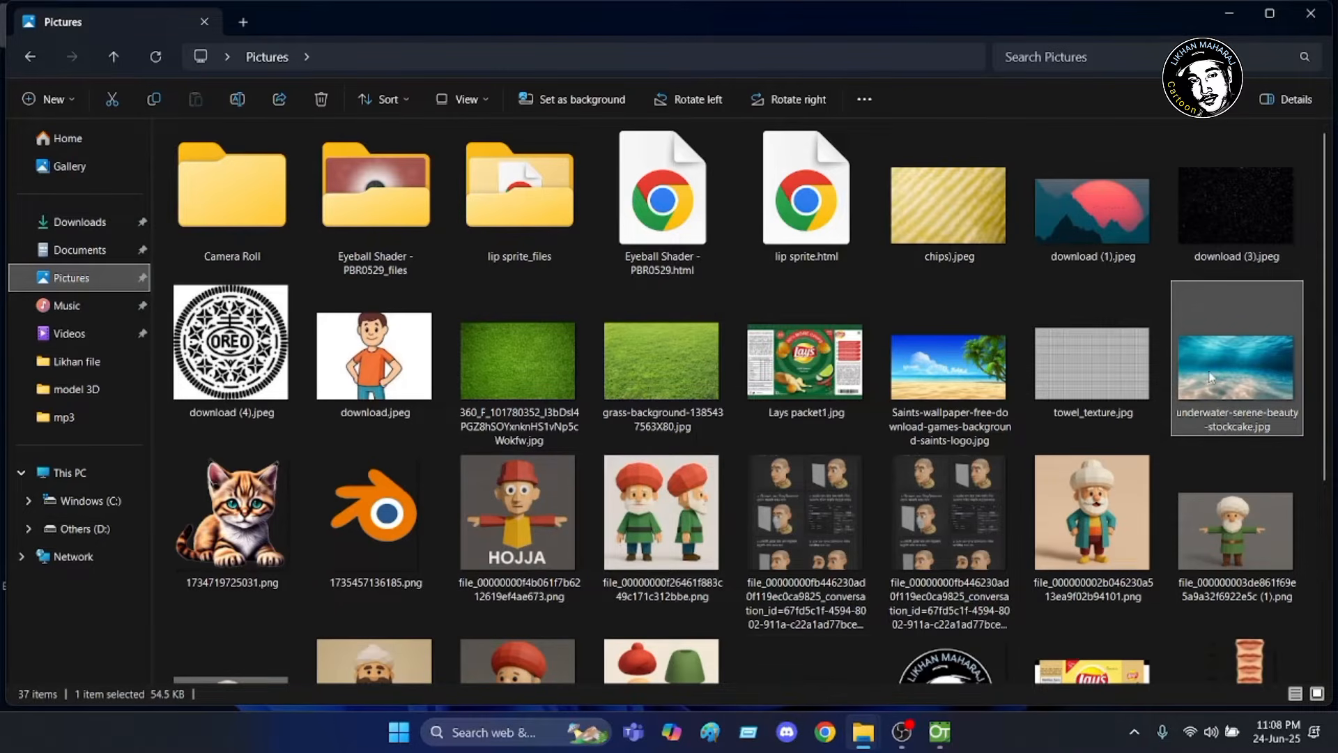
left_click_drag(1209, 378, 464, 343)
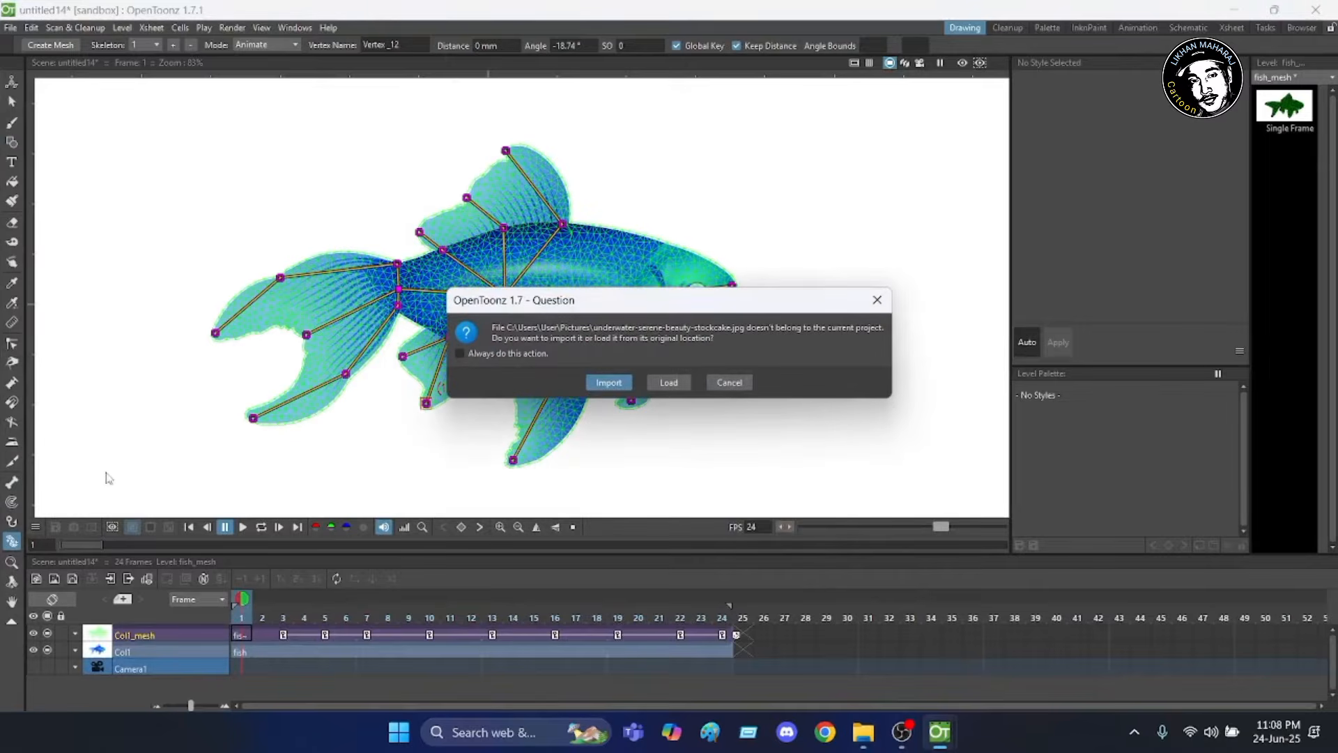
left_click(667, 383)
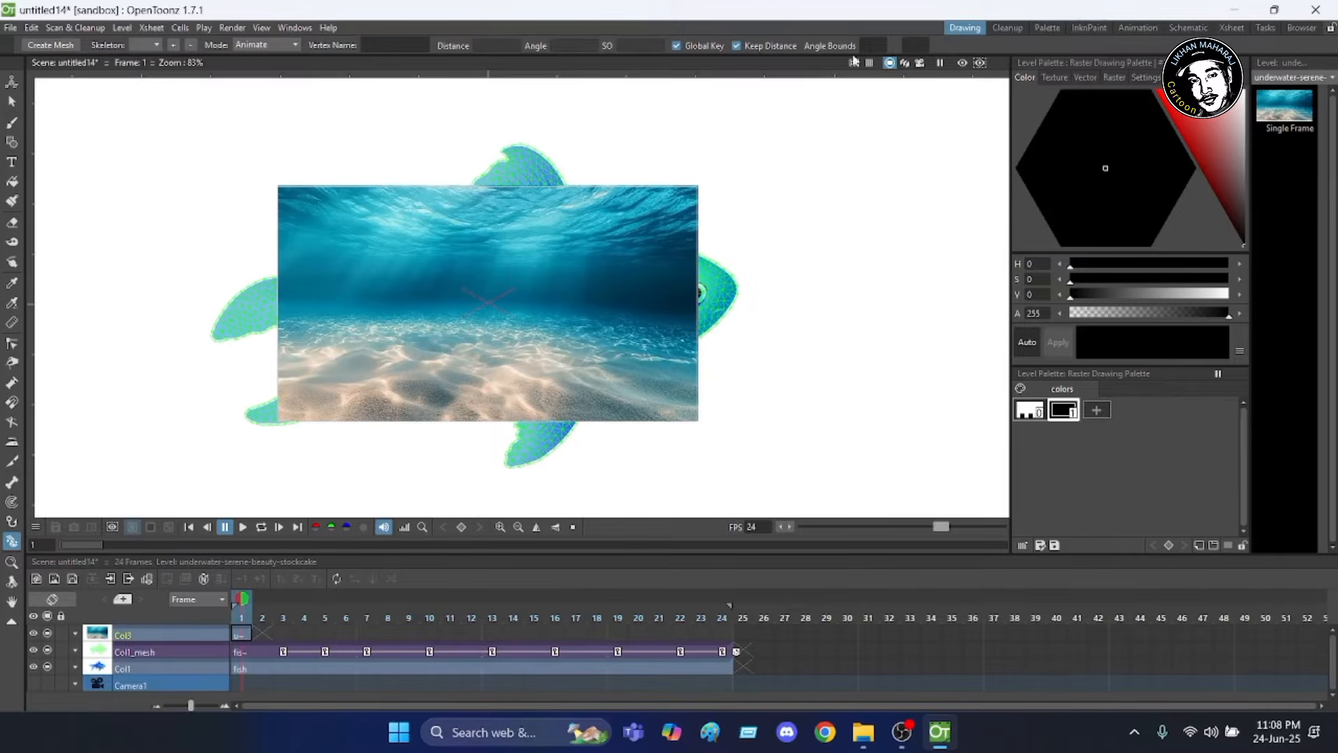
Reorder the Xsheet columns so the underwater background column sits before the fish and mesh columns.
left_click(1139, 27)
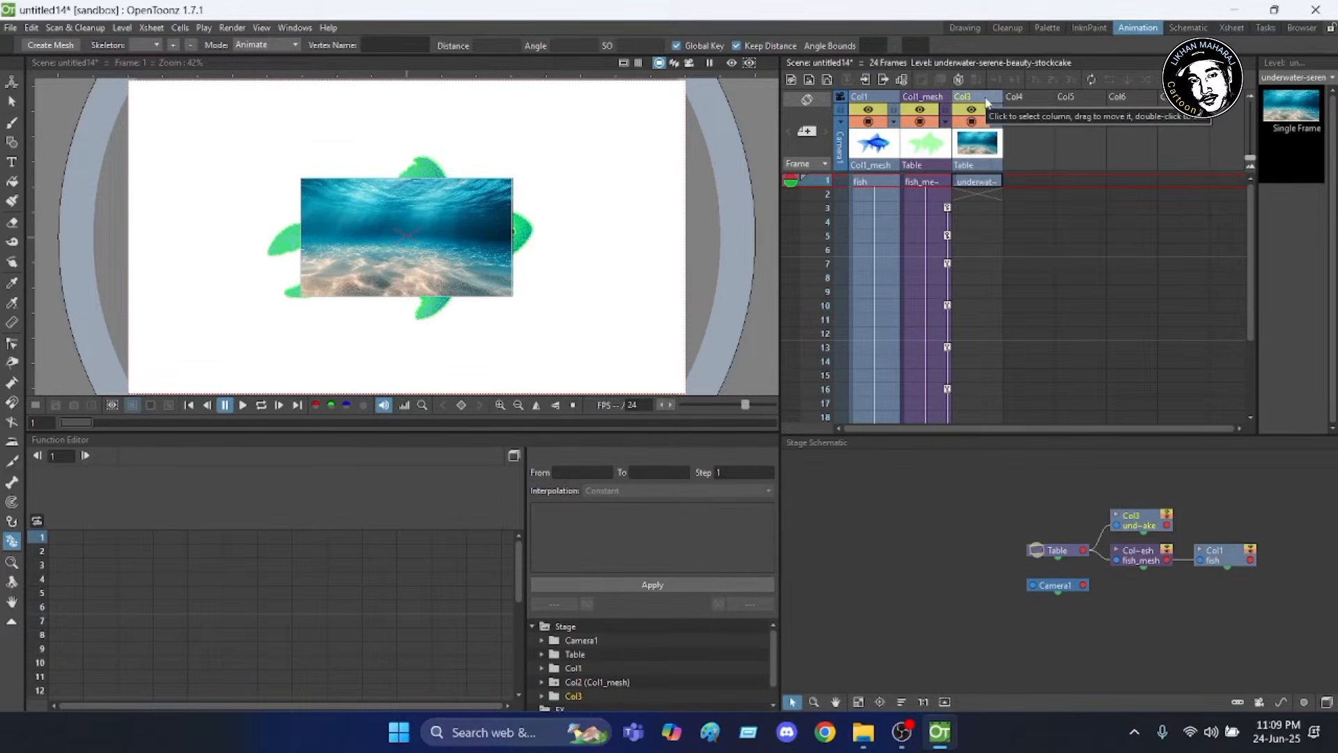
left_click_drag(985, 101, 886, 119)
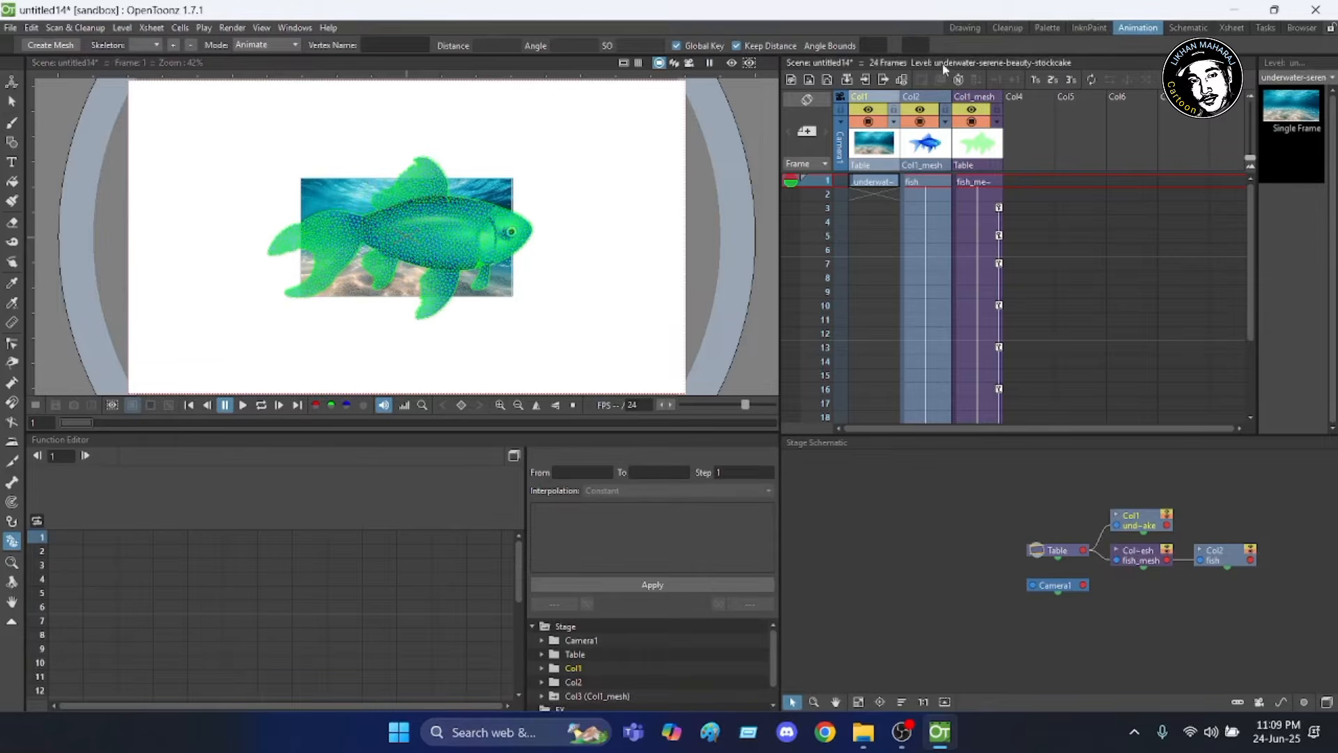
scroll(381, 207, "up", 2)
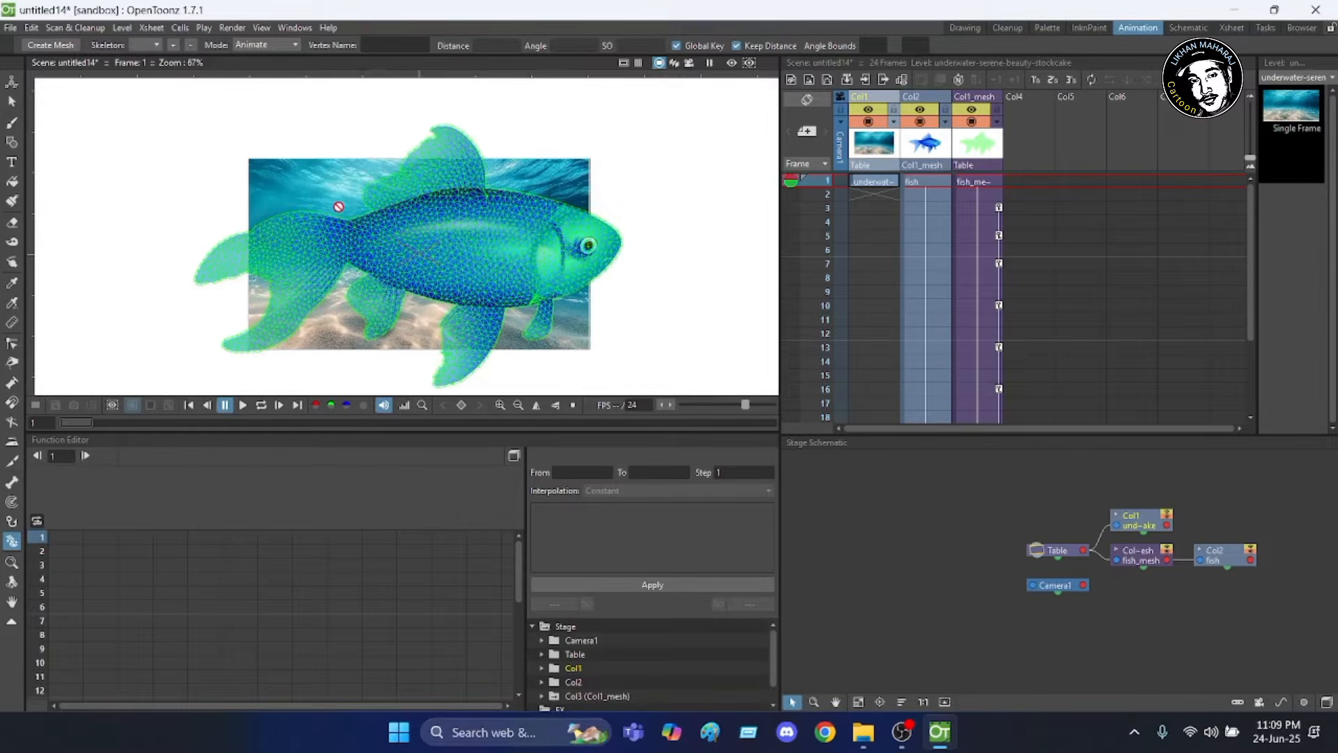
scroll(314, 193, "down", 1)
scroll(345, 184, "up", 1)
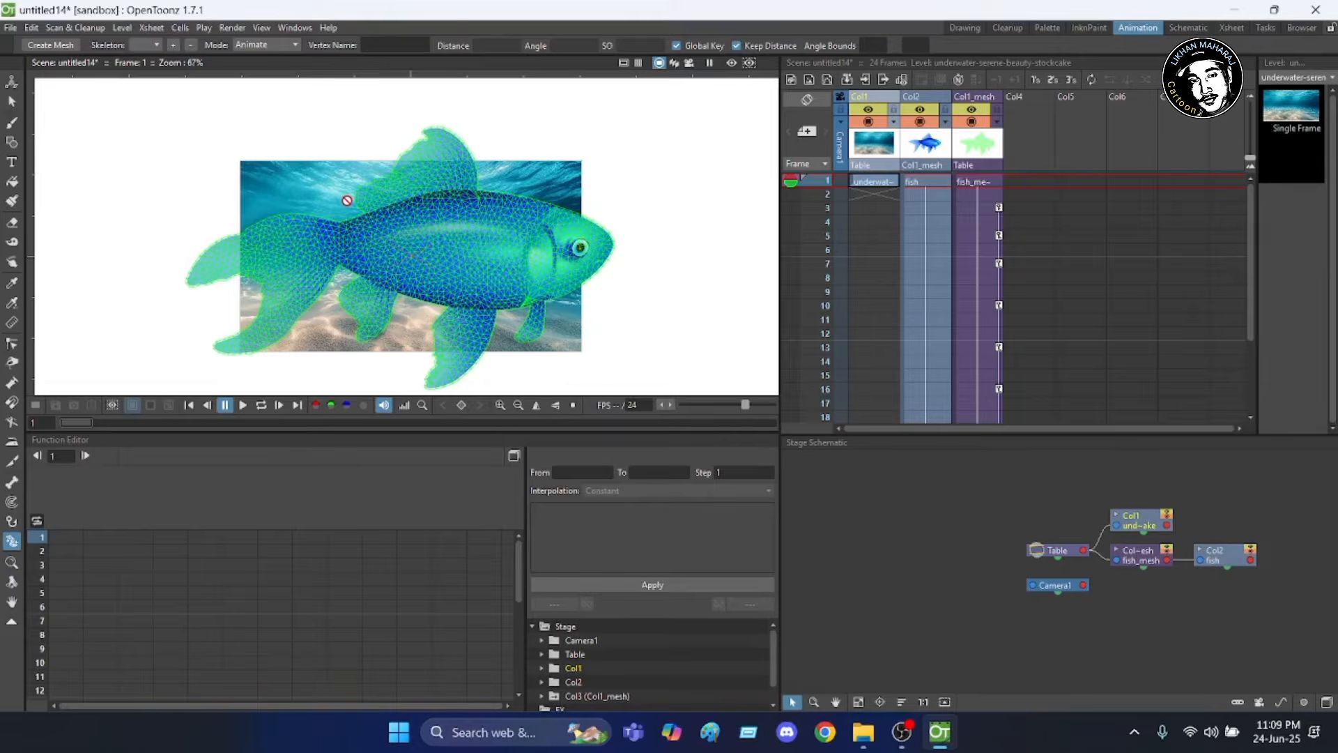
scroll(346, 200, "up", 1)
scroll(346, 200, "down", 2)
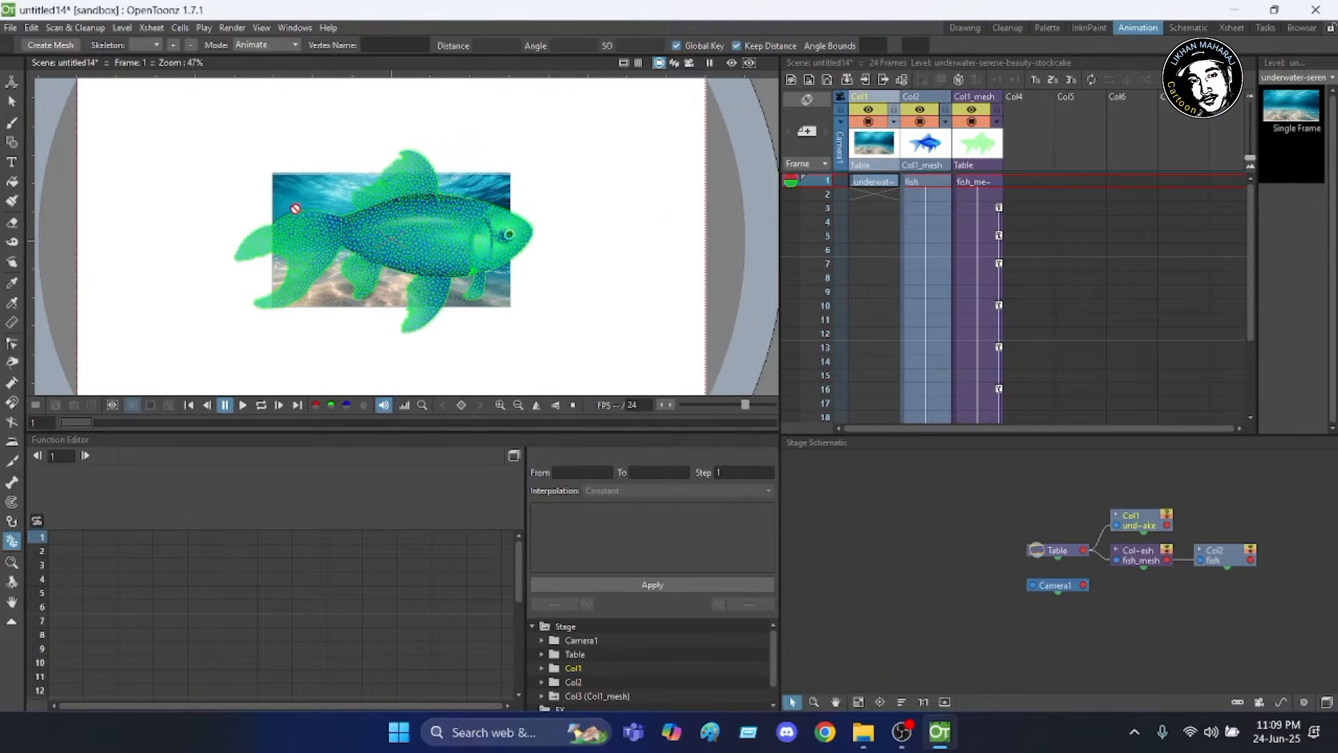
scroll(310, 238, "up", 4)
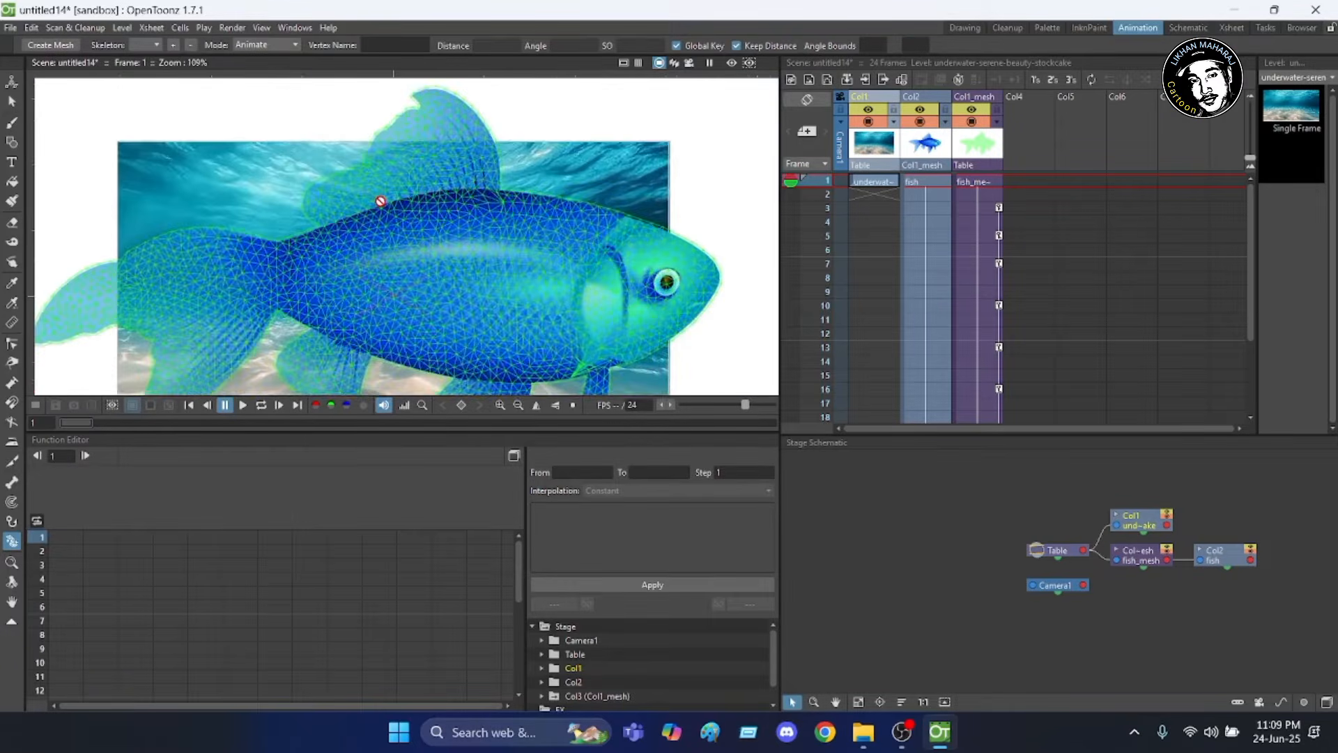
scroll(211, 267, "down", 2)
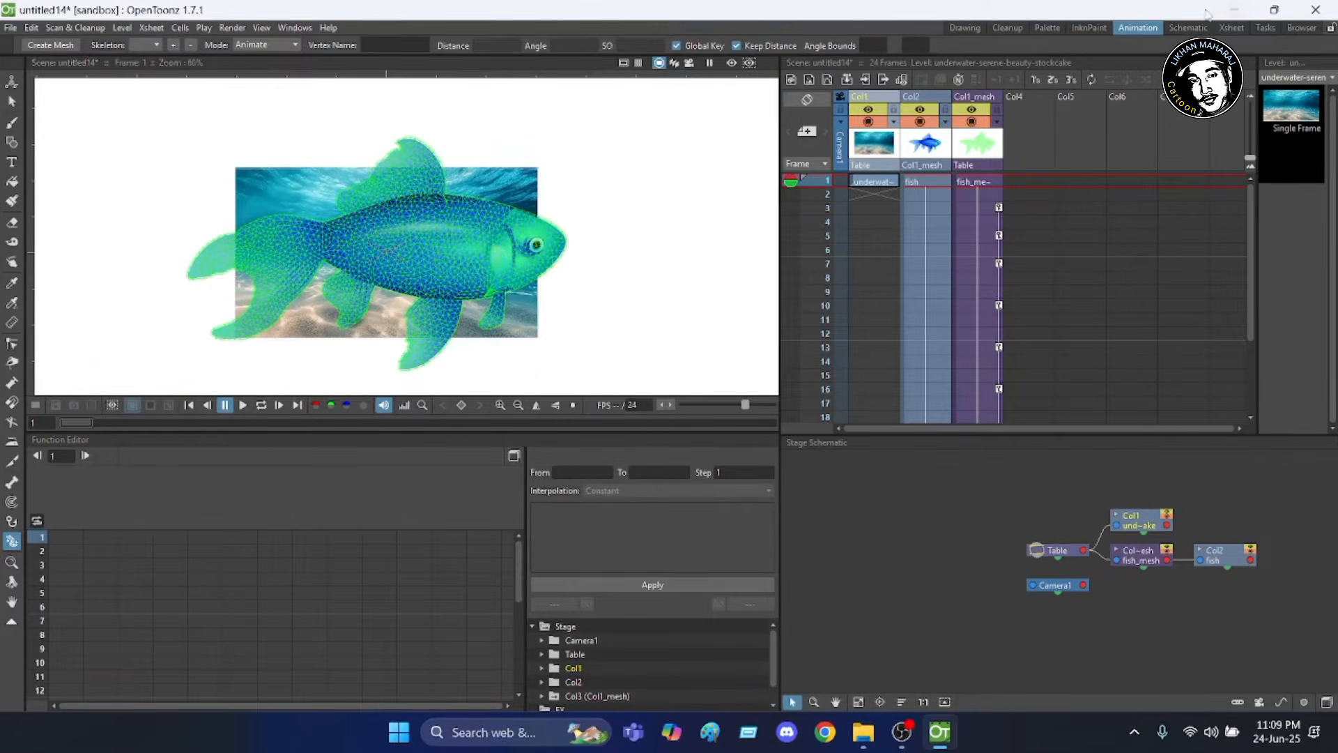
Return to the Drawing room and hide the fish mesh and fish layers in the viewer.
left_click(964, 27)
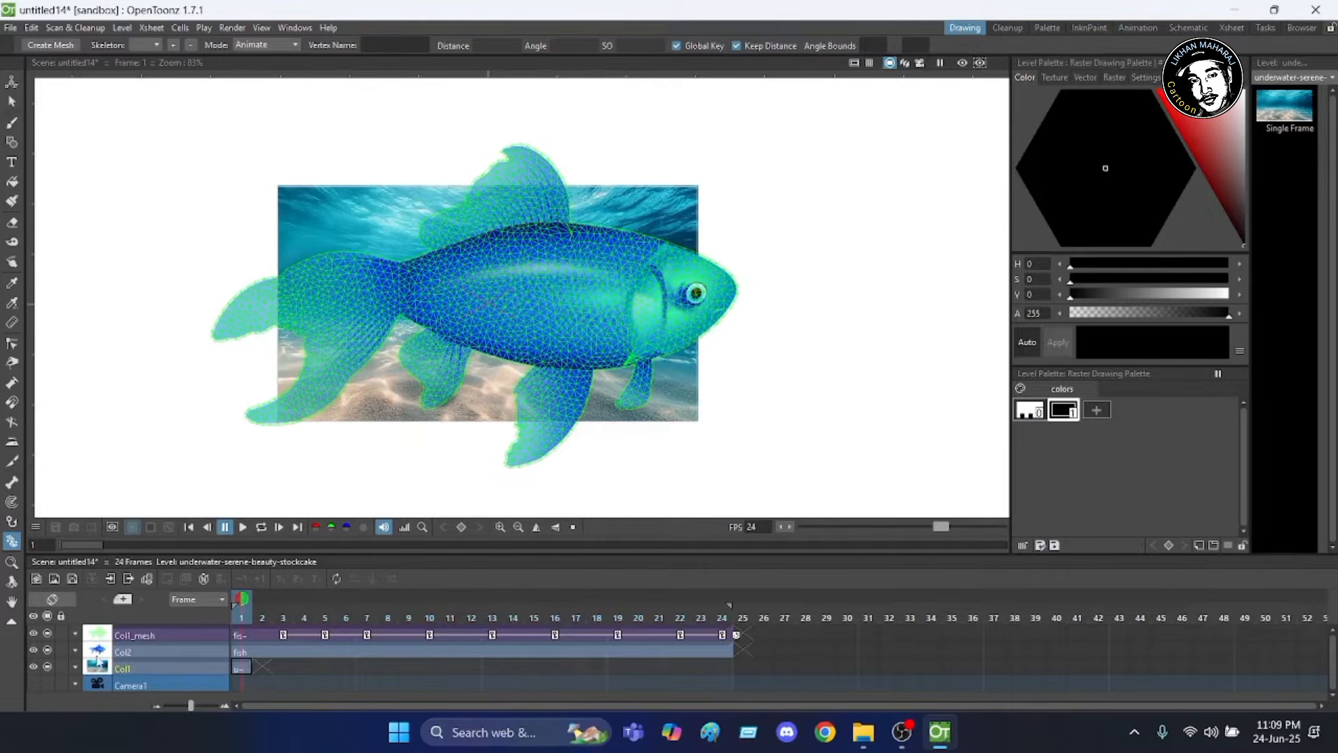
left_click(48, 634)
left_click(49, 650)
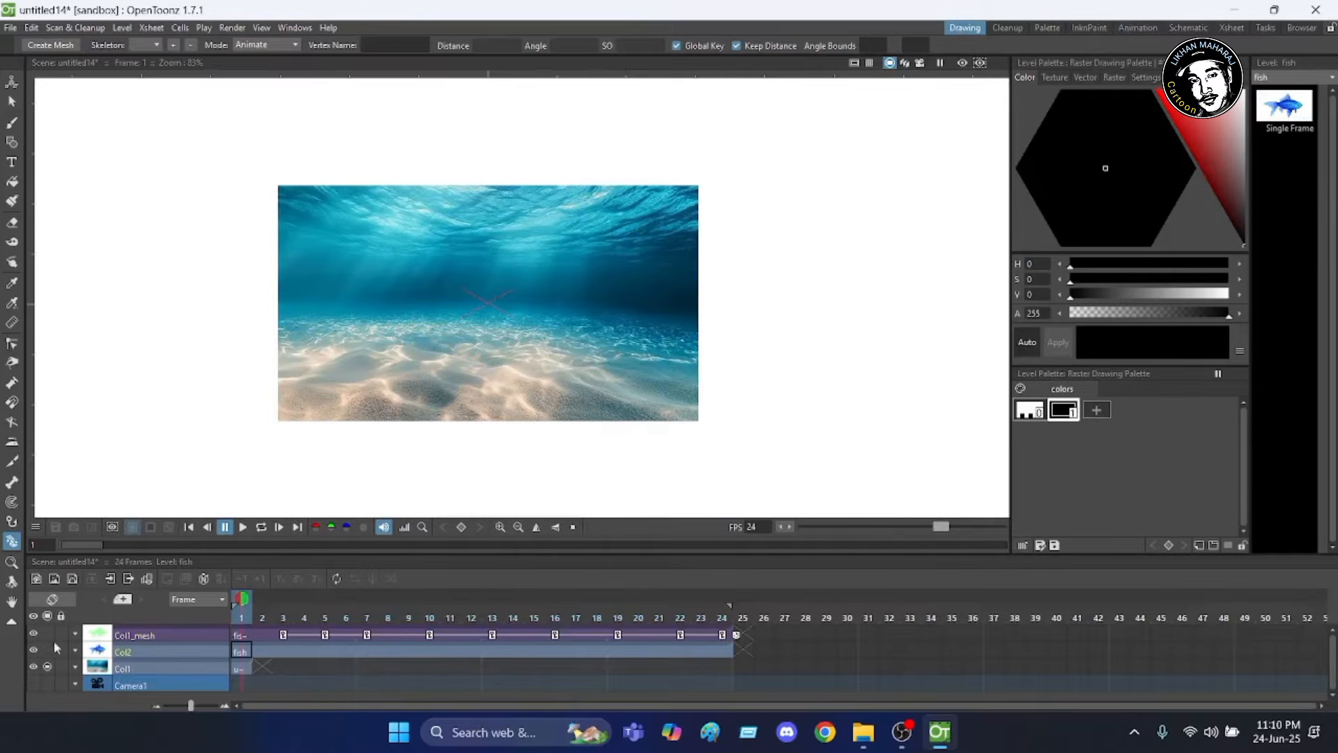
scroll(471, 230, "up", 2)
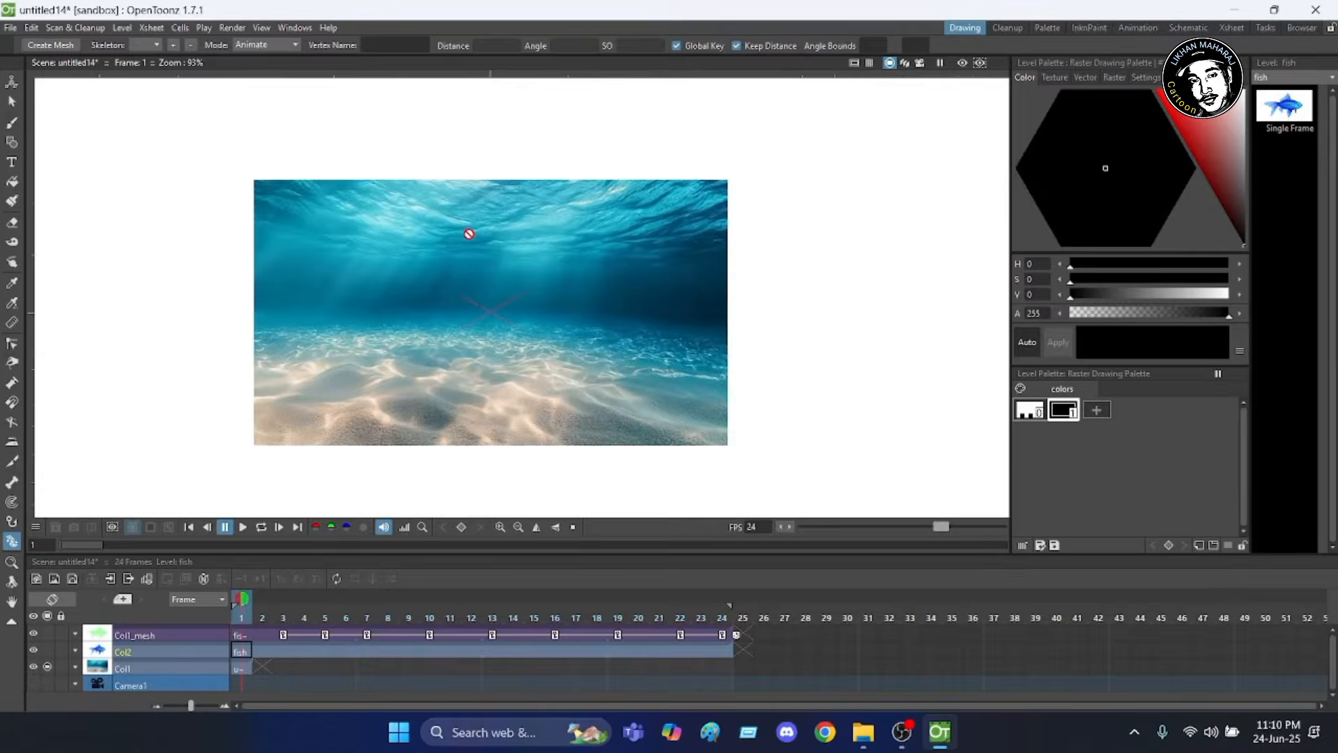
scroll(469, 223, "down", 3)
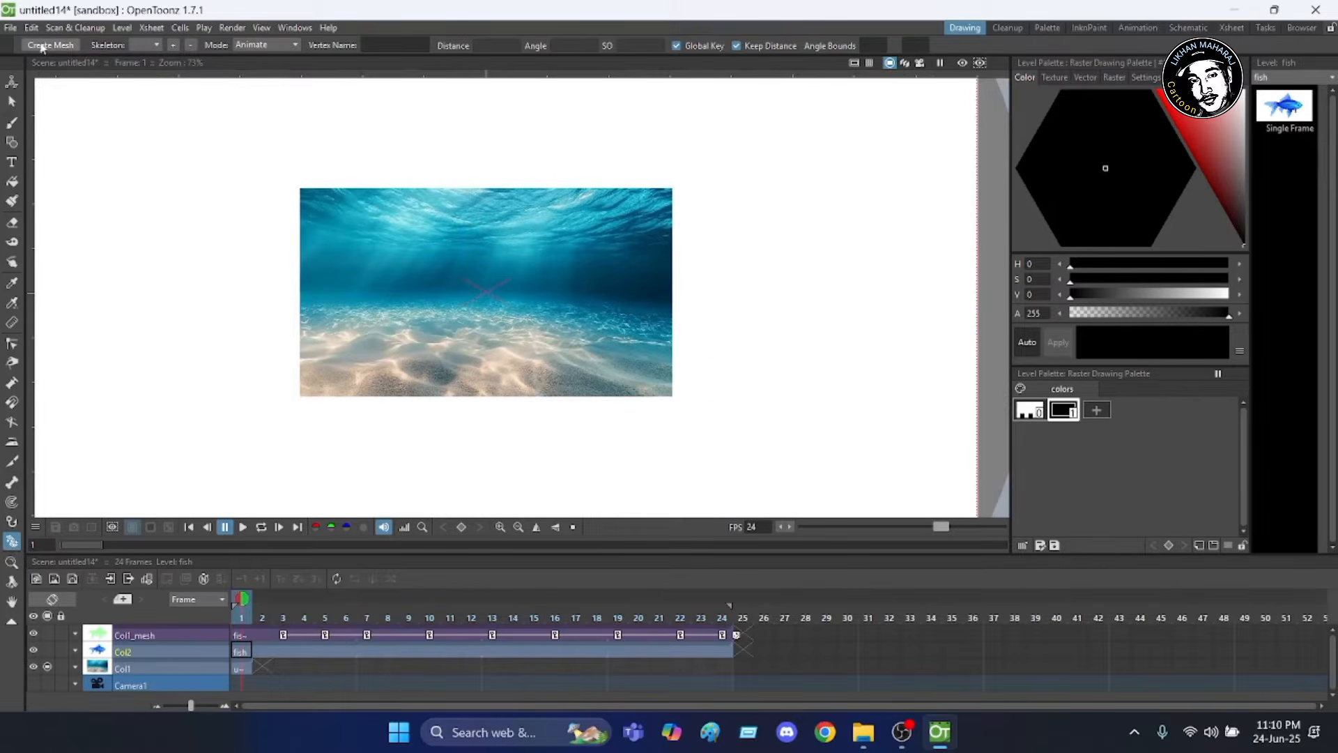
Create a mesh on the underwater background layer with a 2.3356316 mm edge length and a 5-pixel margin.
left_click(70, 46)
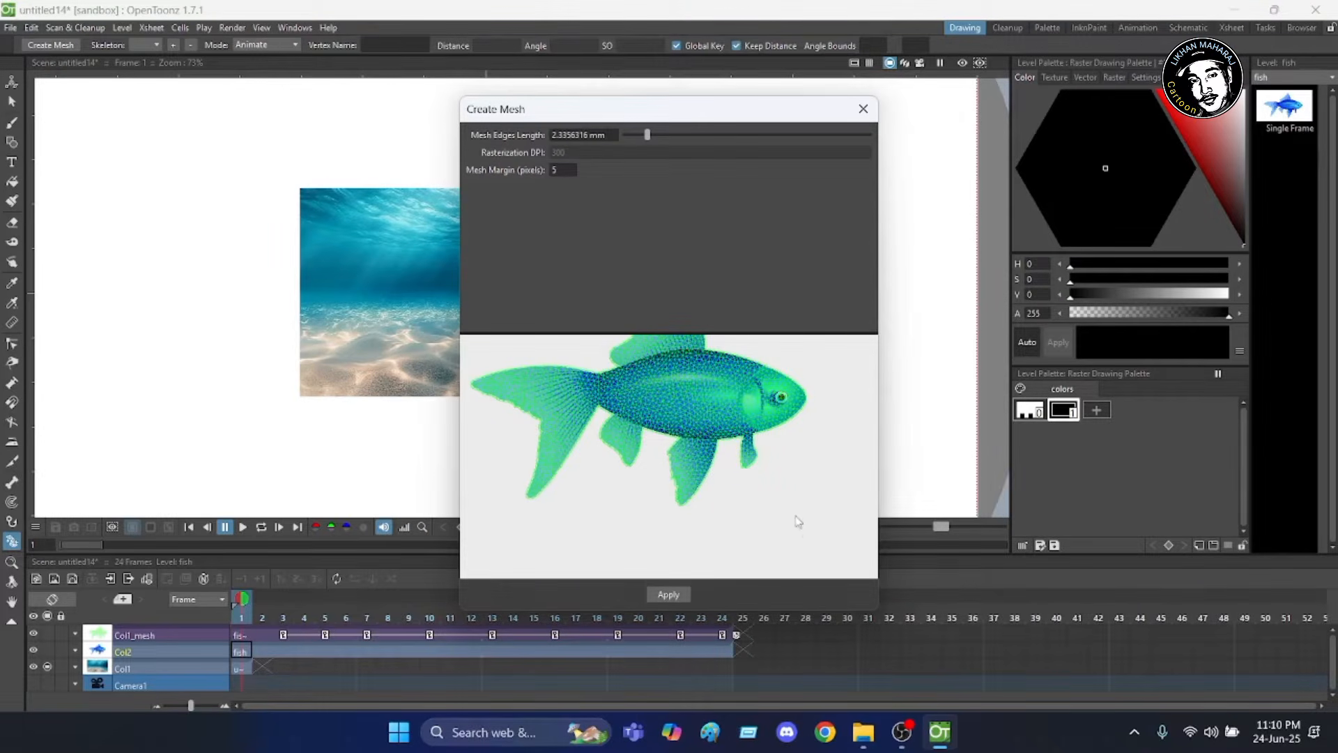
left_click(867, 110)
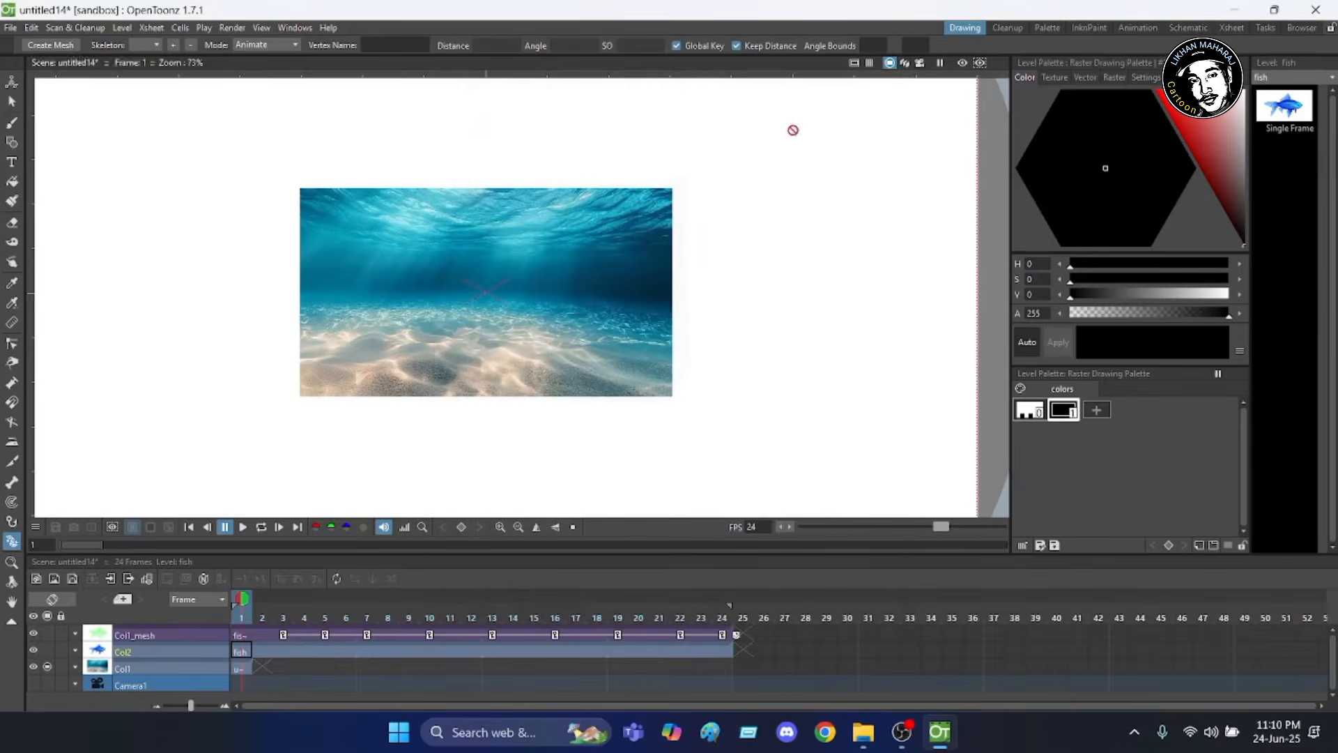
left_click(103, 671)
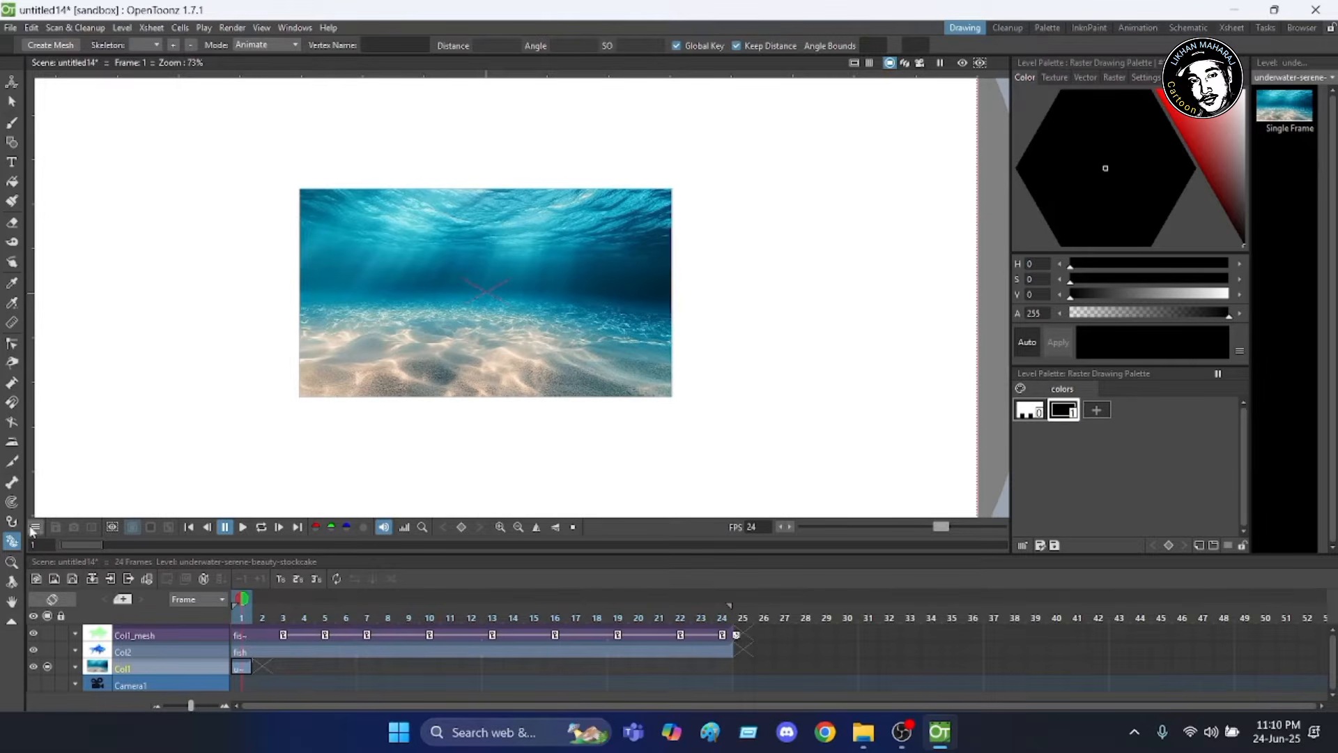
left_click(51, 44)
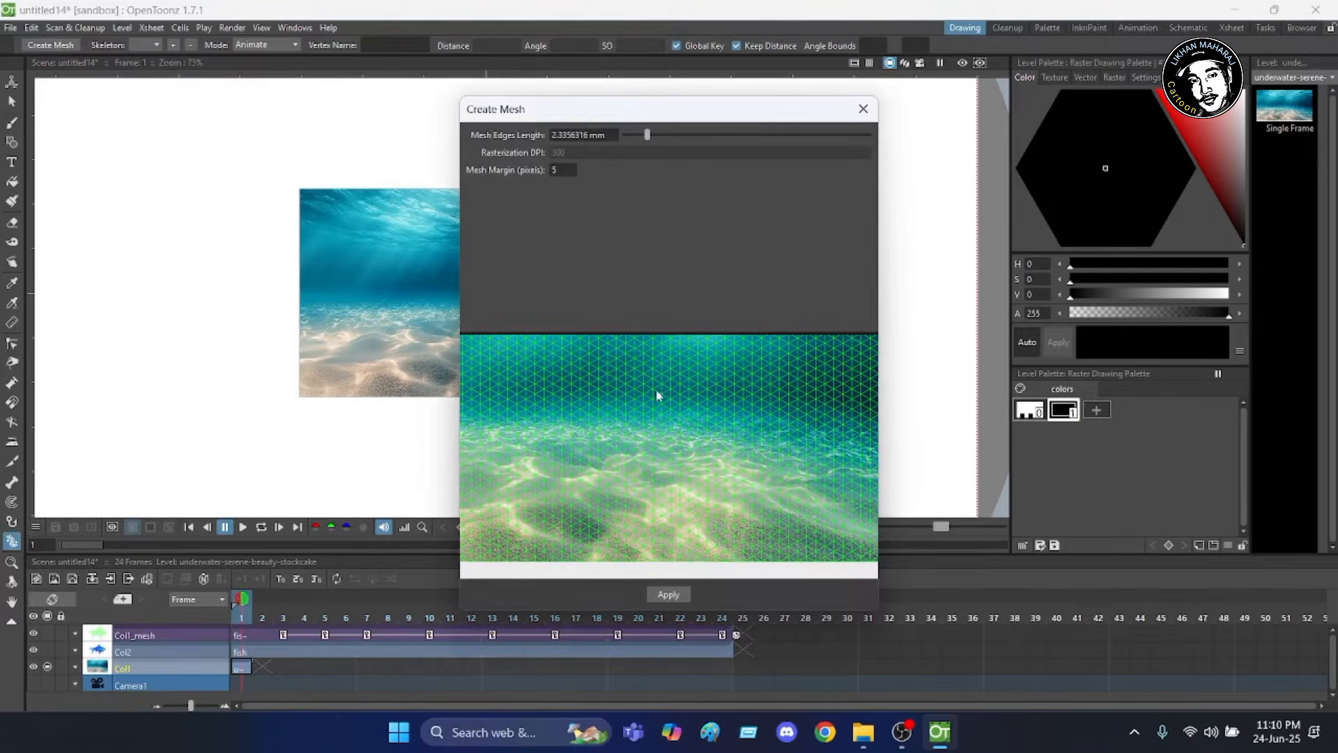
left_click(667, 593)
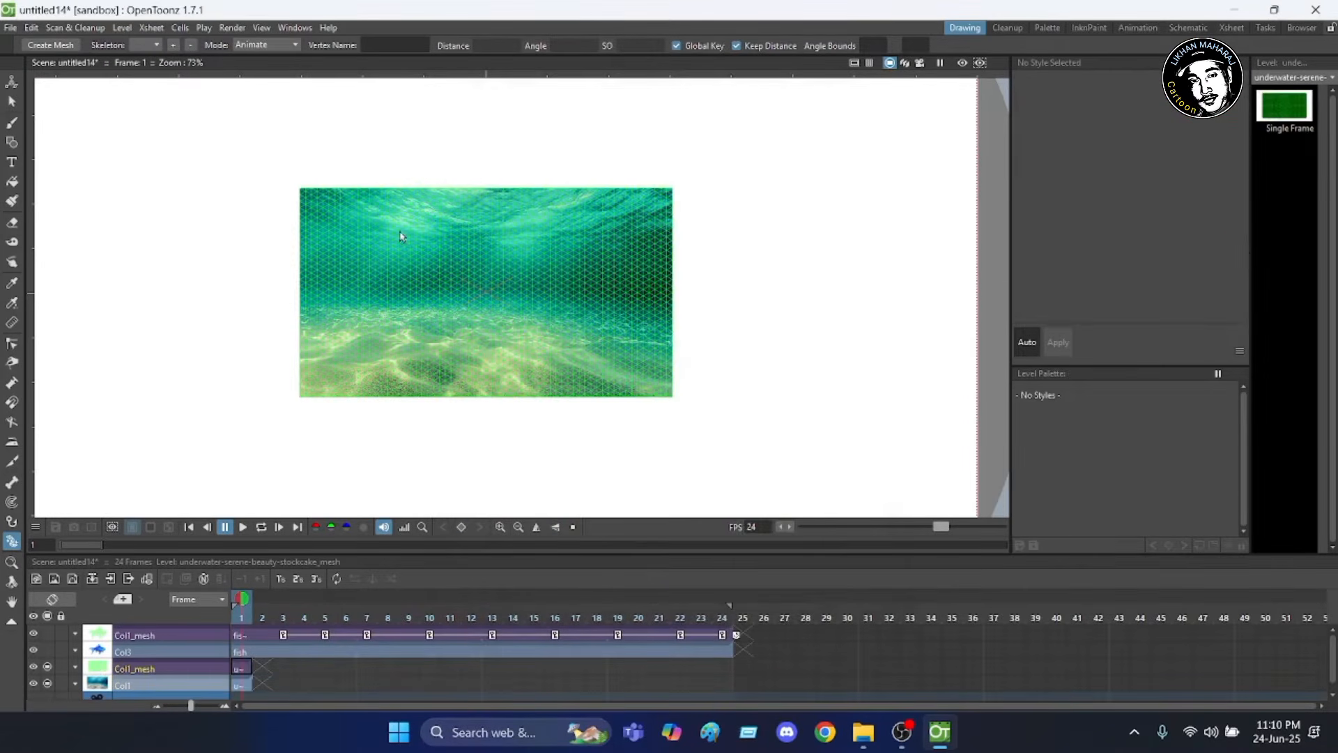
scroll(394, 232, "up", 3)
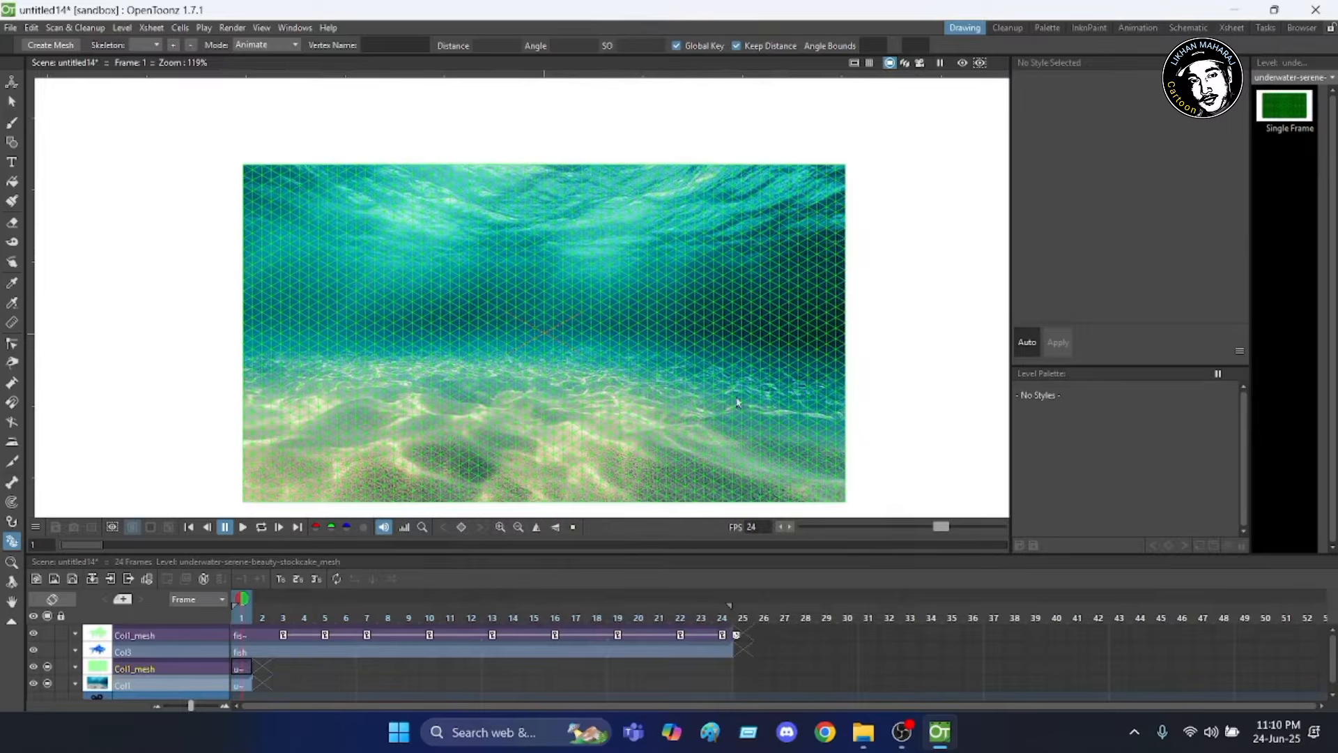
Scale the underwater background mesh uniformly to about 399% so it extends beyond the camera frame.
scroll(524, 340, "down", 2)
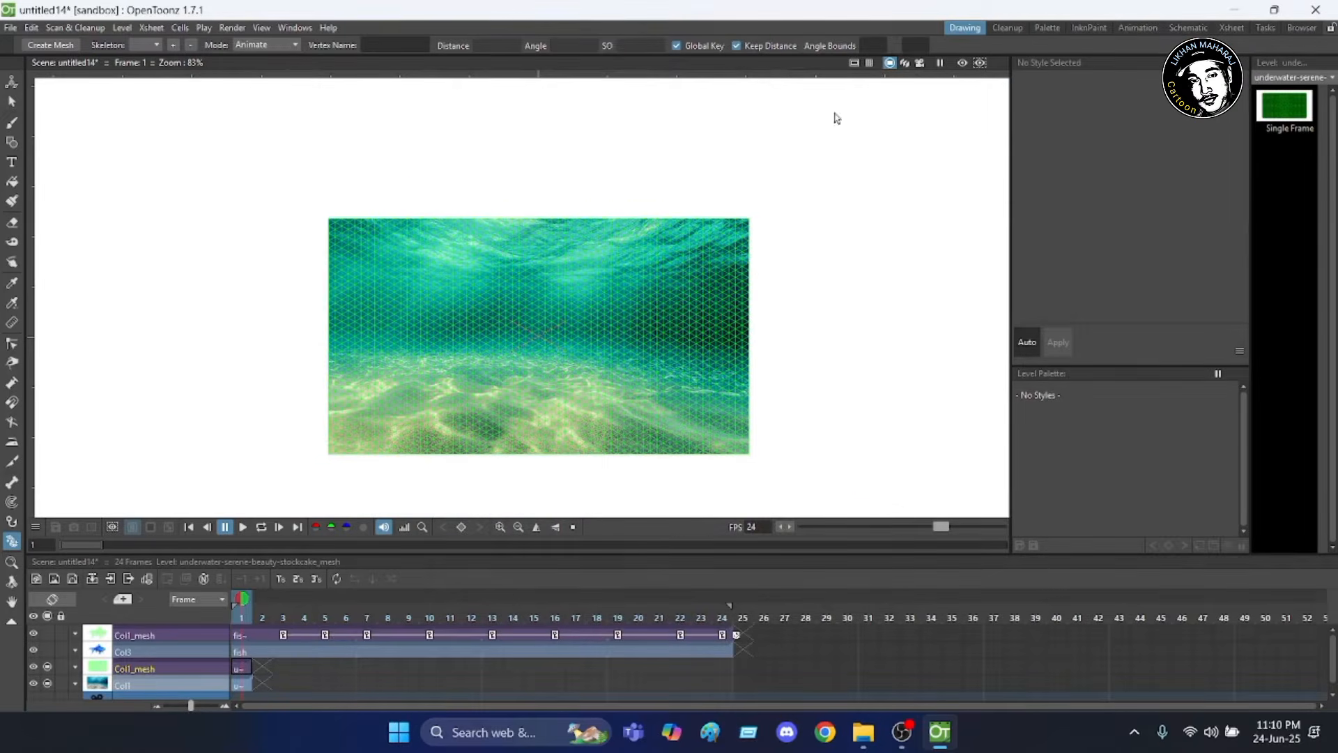
scroll(390, 307, "down", 1)
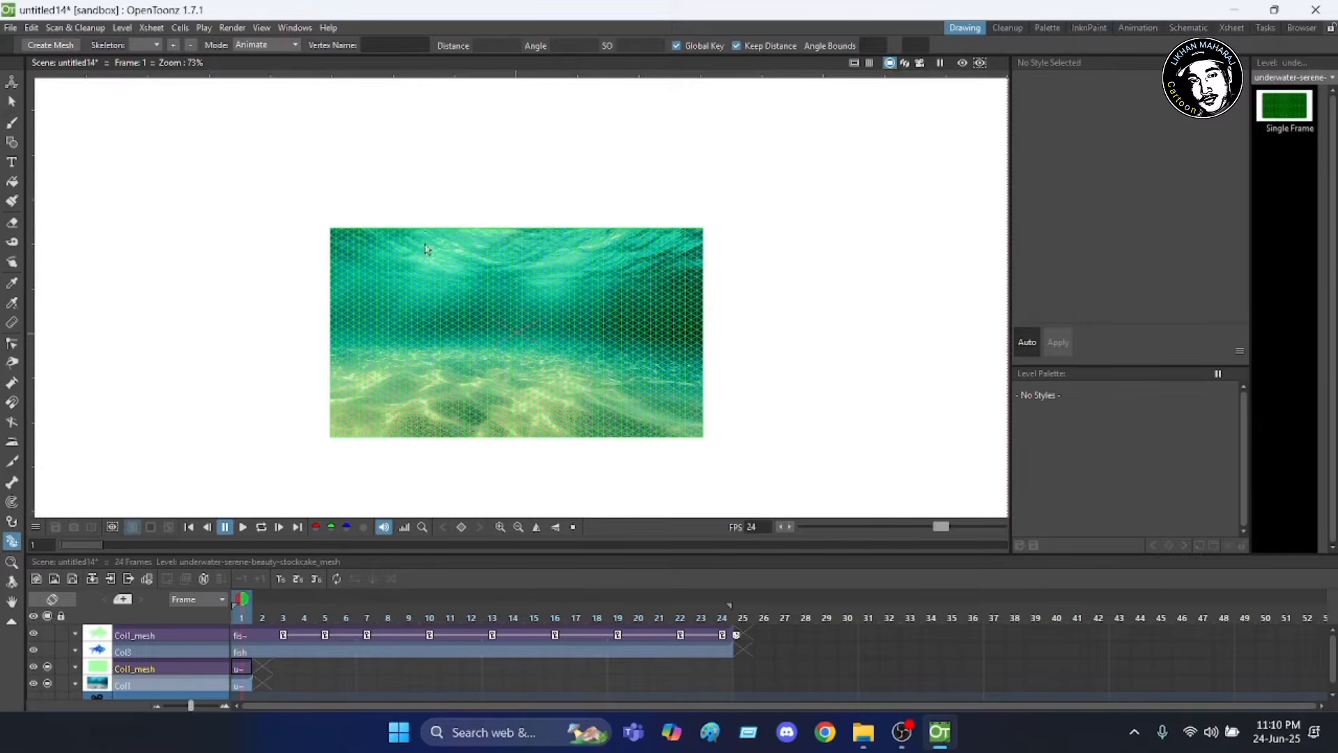
scroll(374, 257, "down", 3)
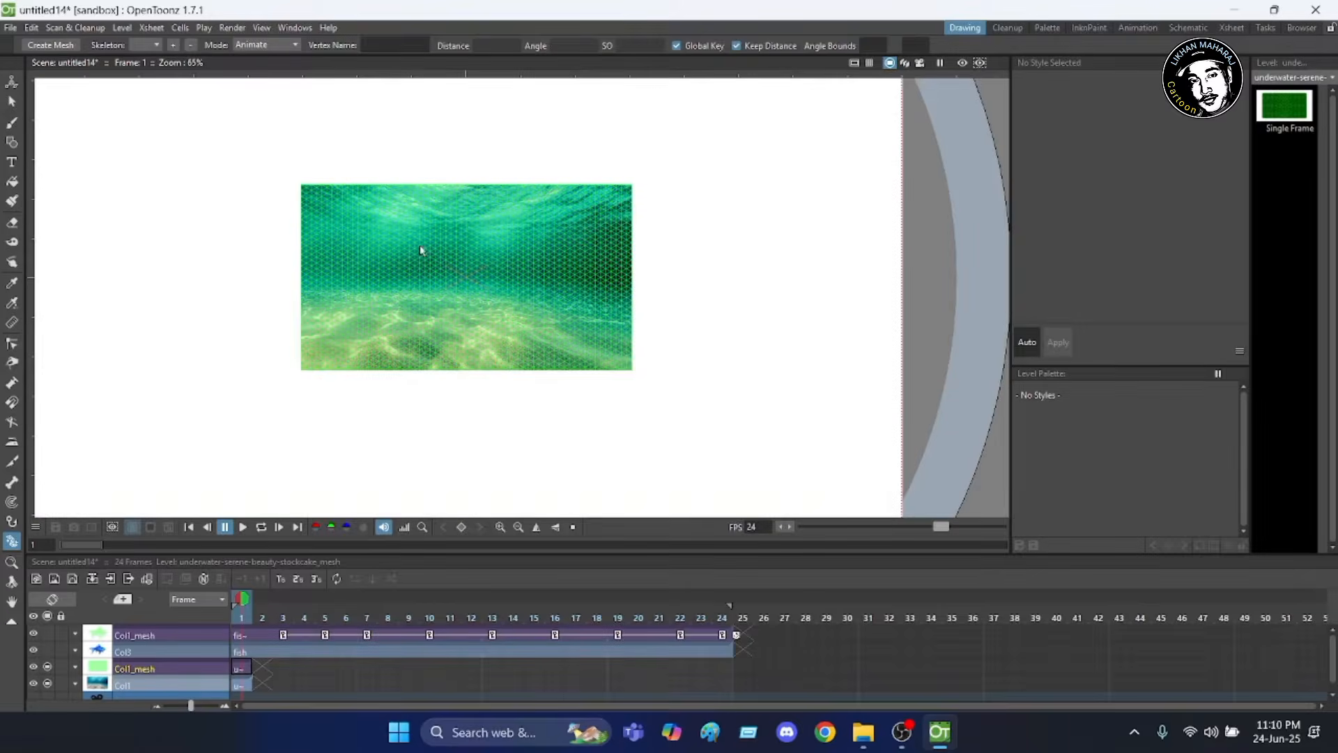
scroll(420, 244, "up", 1)
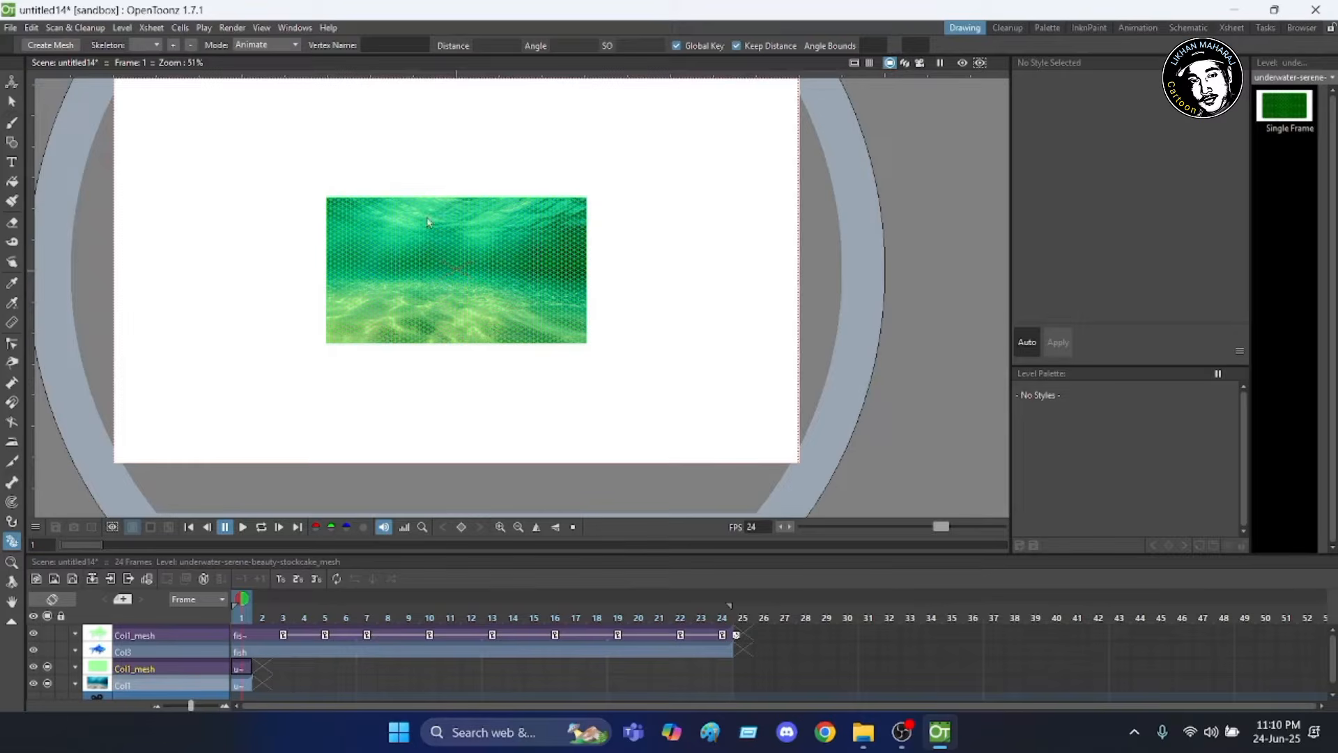
scroll(389, 237, "down", 4)
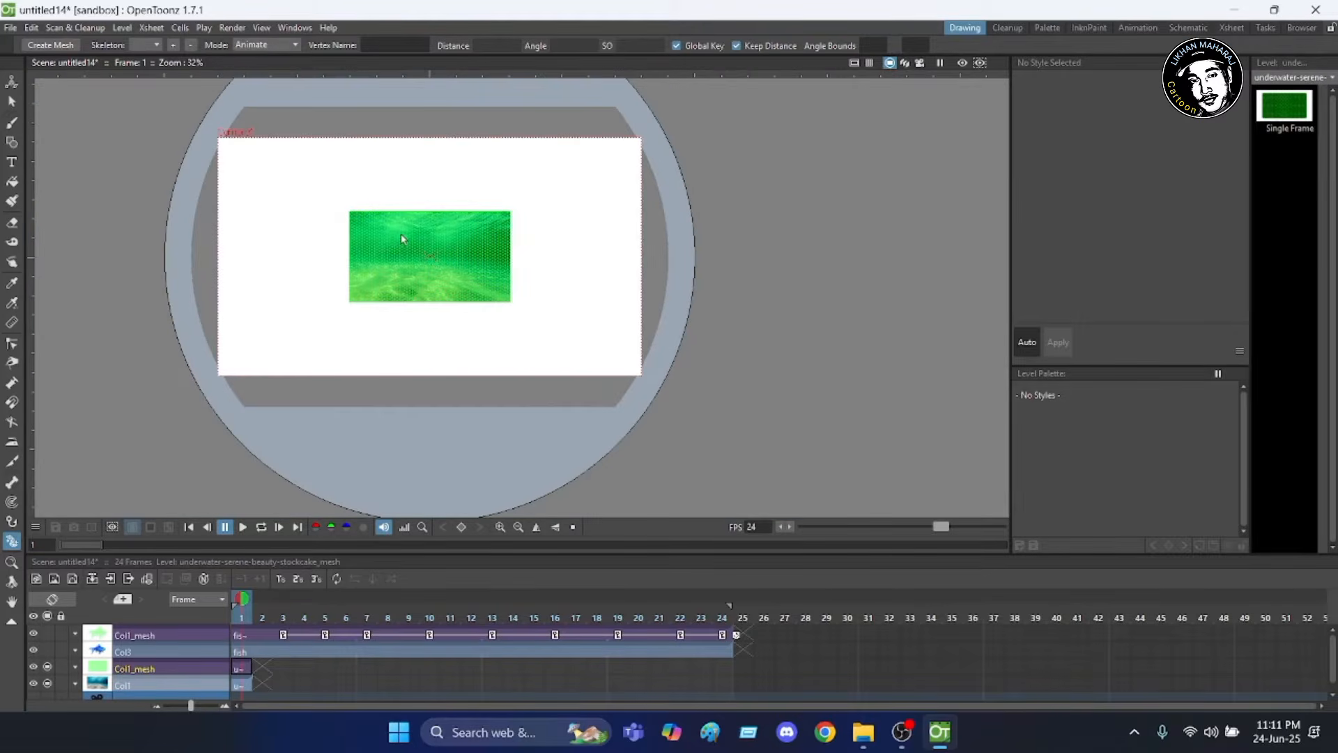
left_click(12, 83)
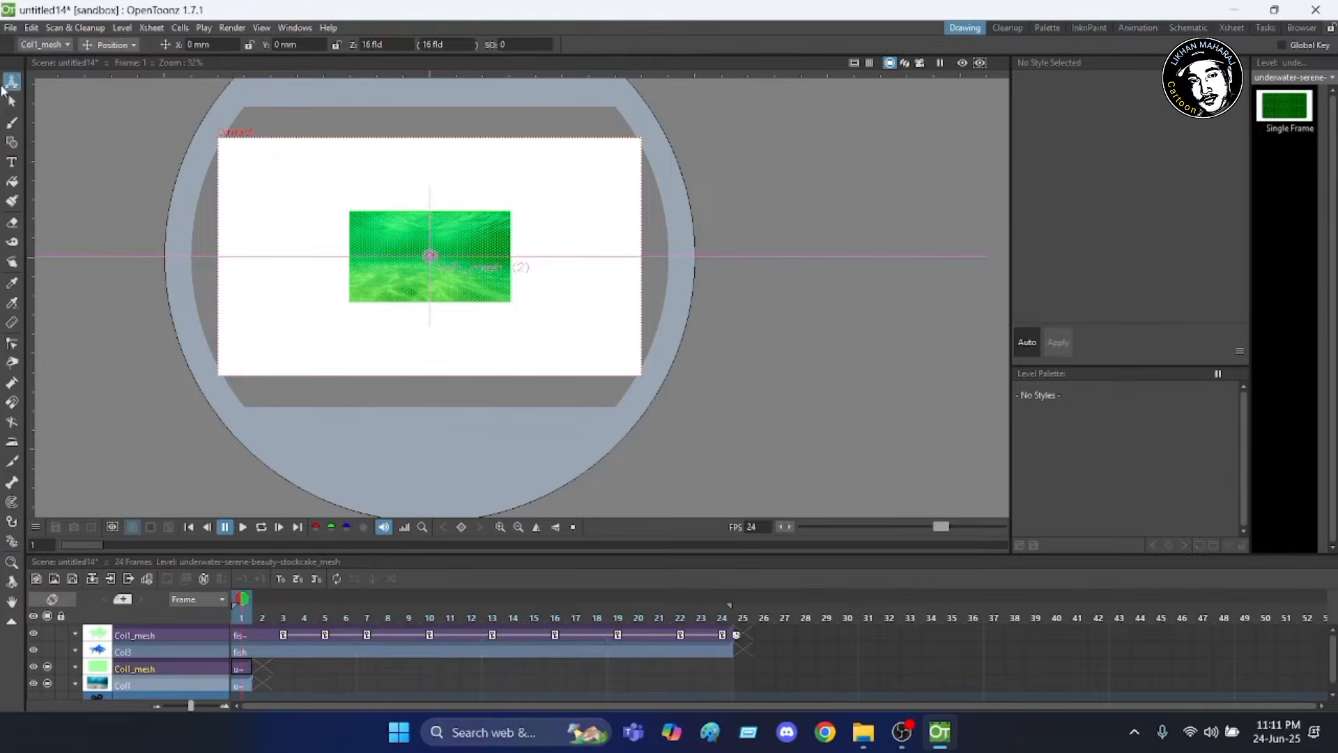
left_click(133, 46)
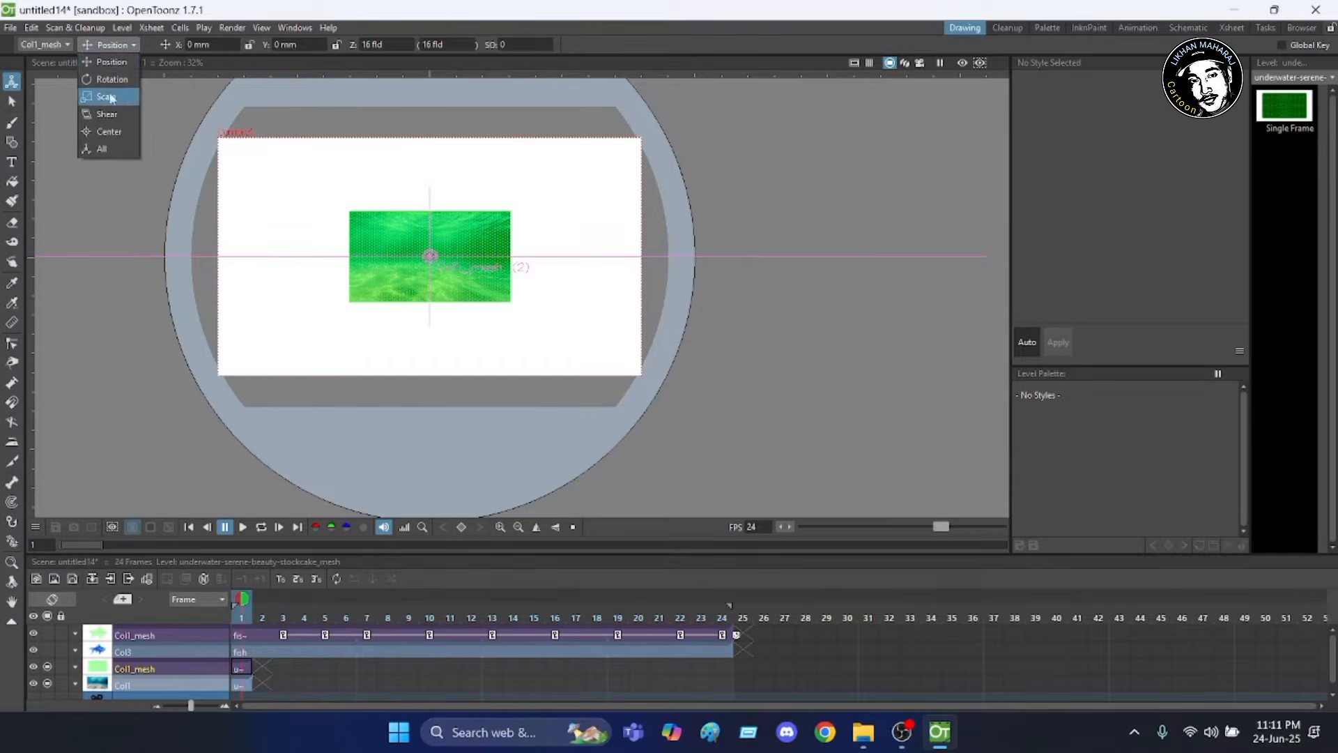
left_click(112, 97)
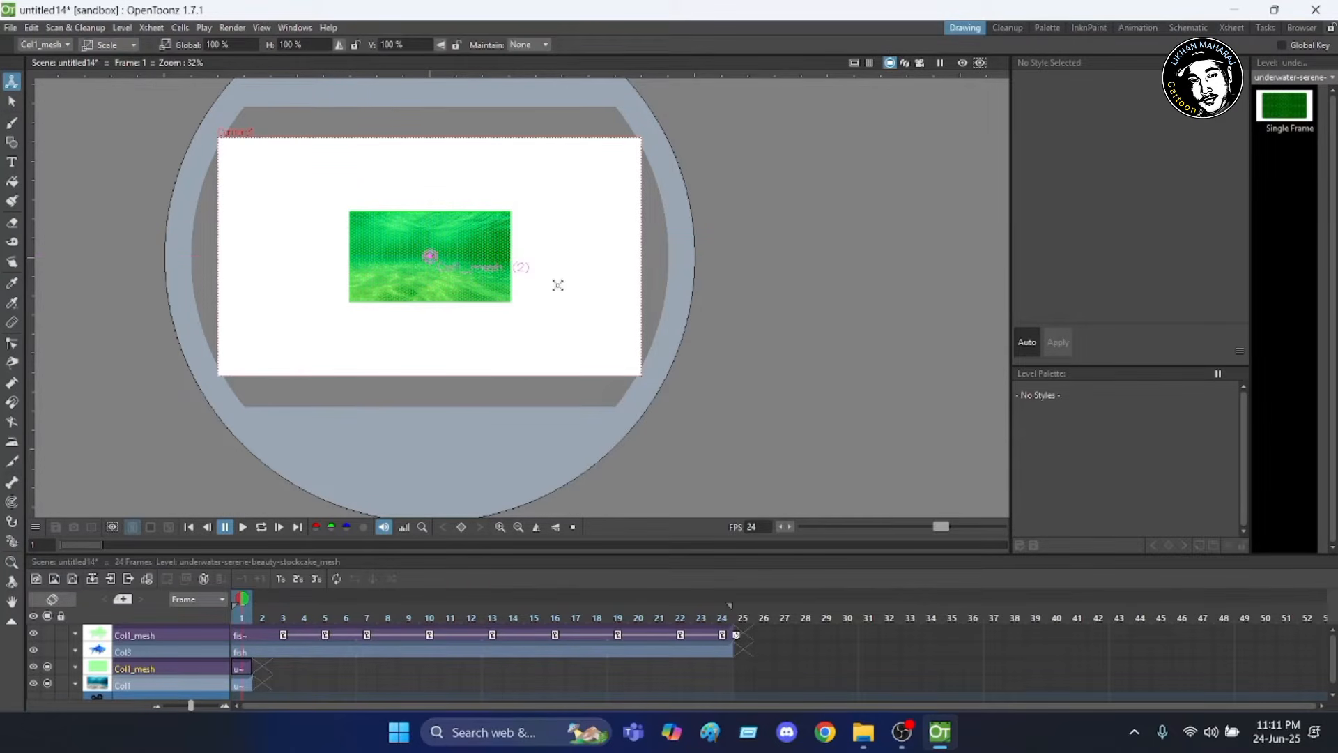
left_click_drag(557, 285, 908, 388)
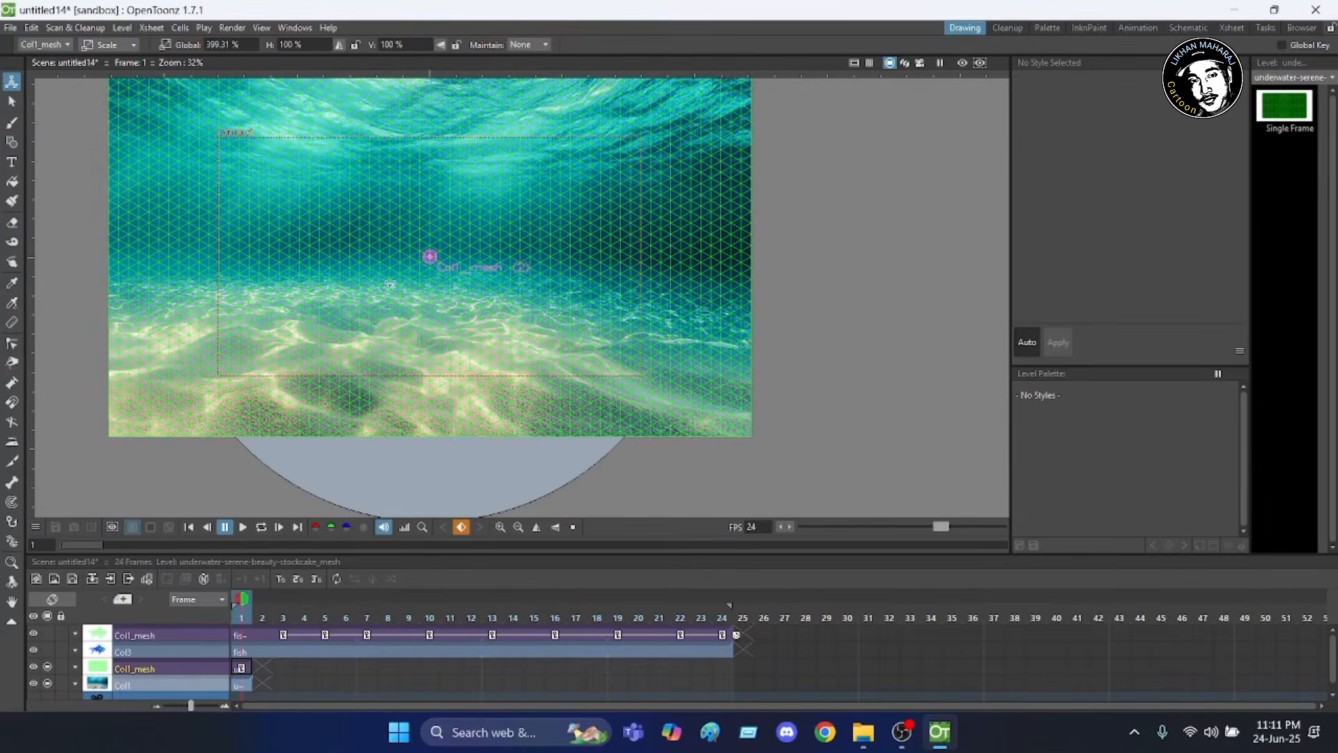
Build a skeleton on the background mesh with a root midway down the left edge and a four-vertex branch up and along the upper part.
scroll(390, 285, "down", 2)
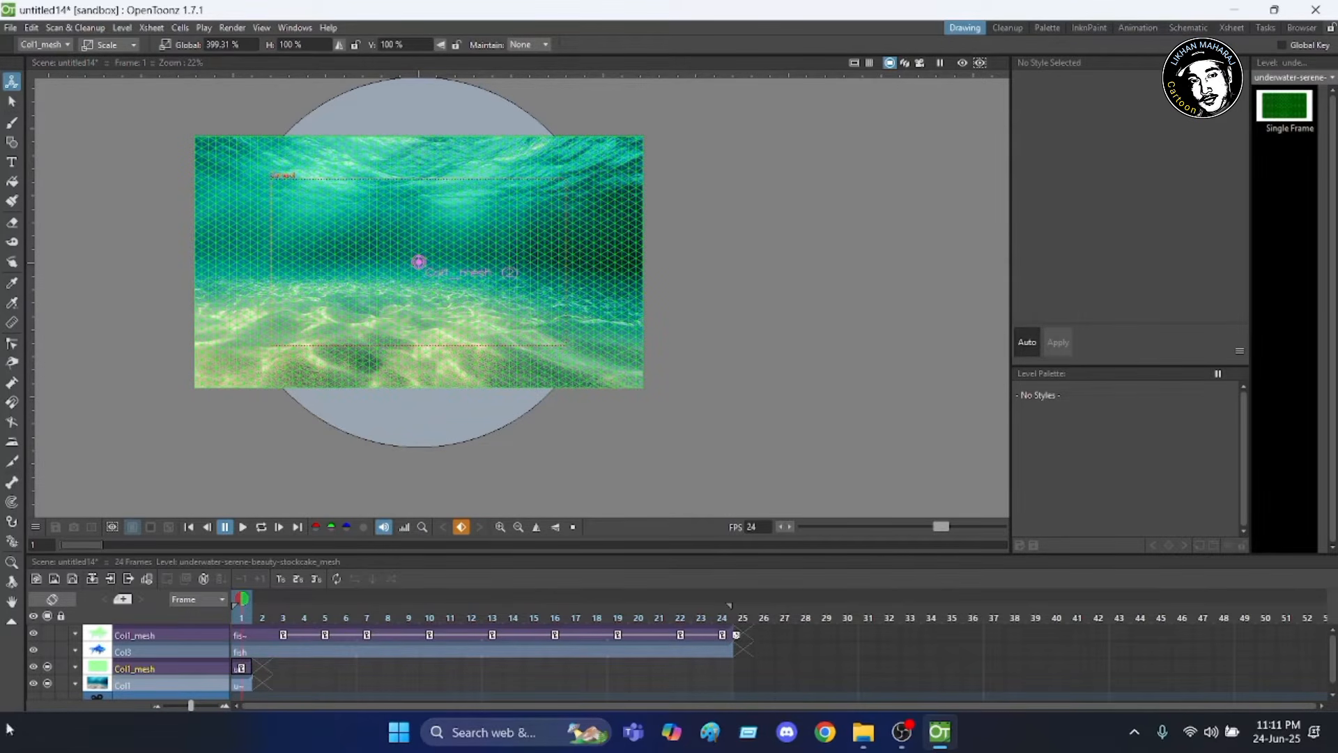
left_click(12, 540)
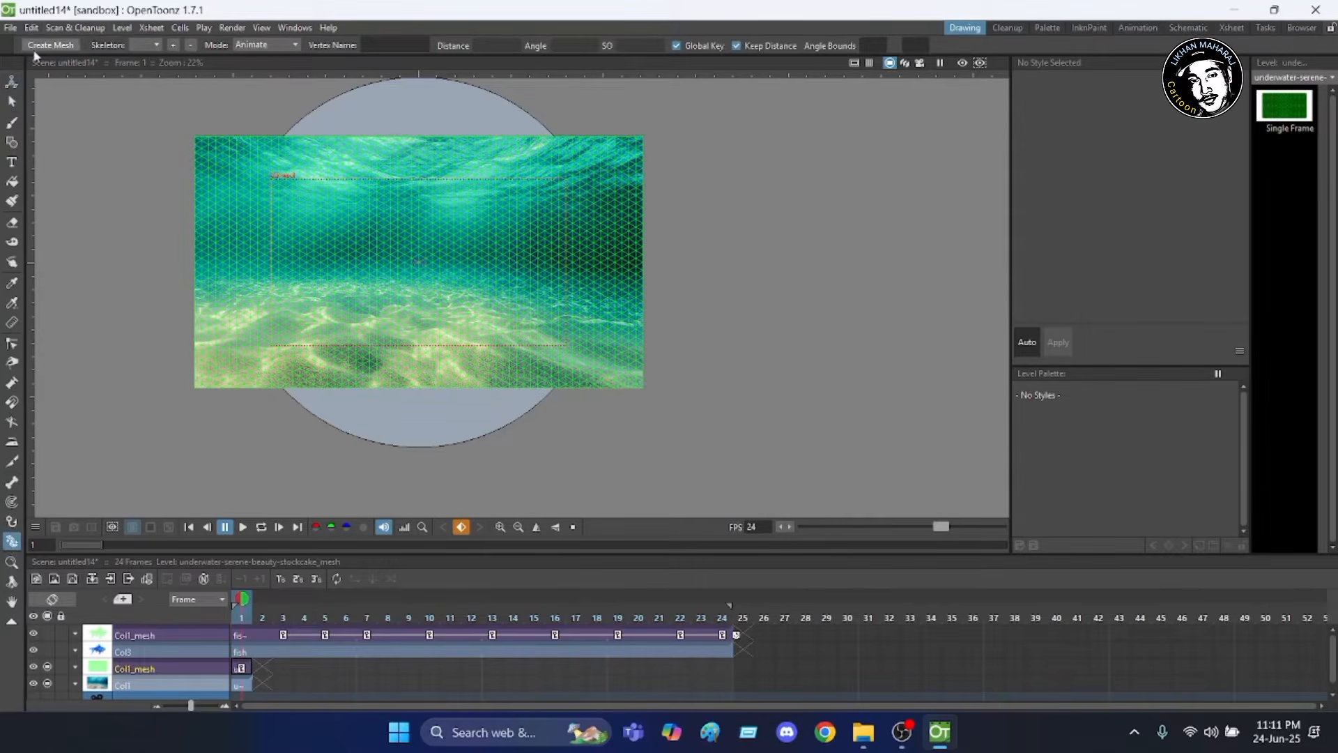
left_click(294, 46)
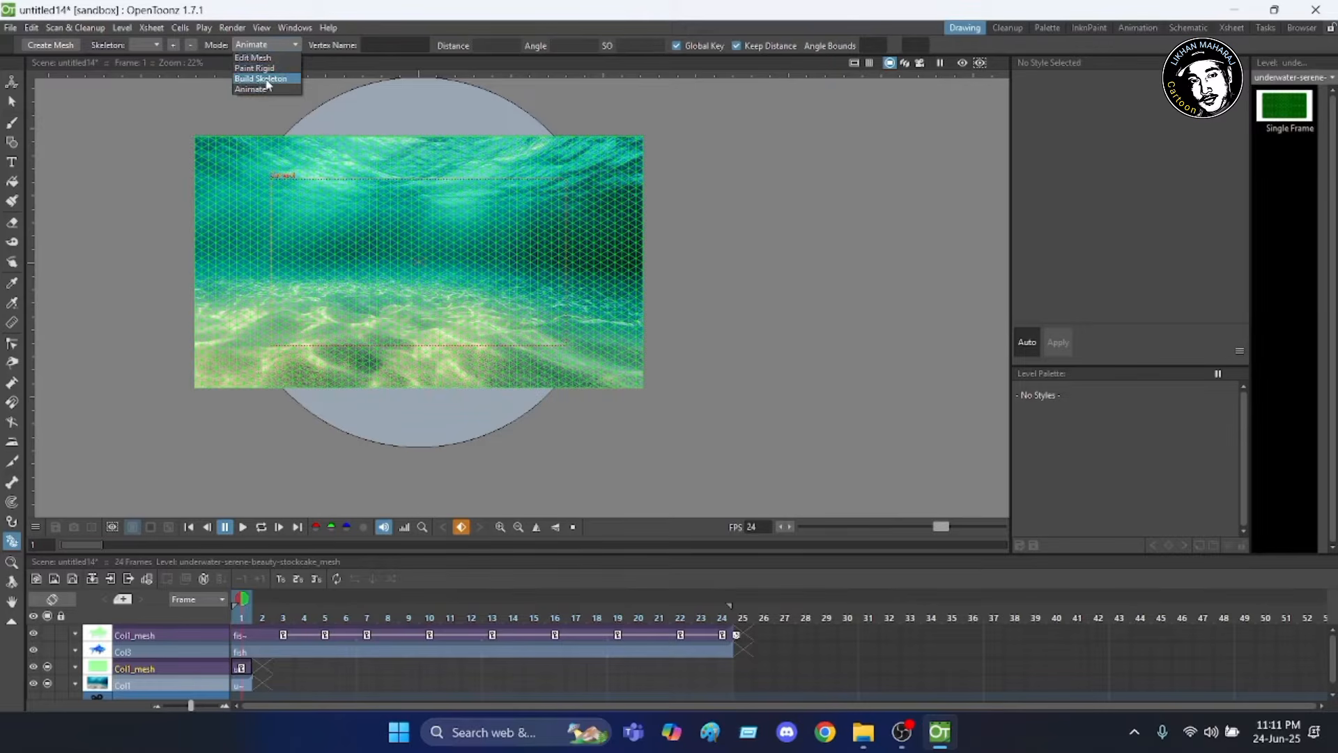
left_click(278, 80)
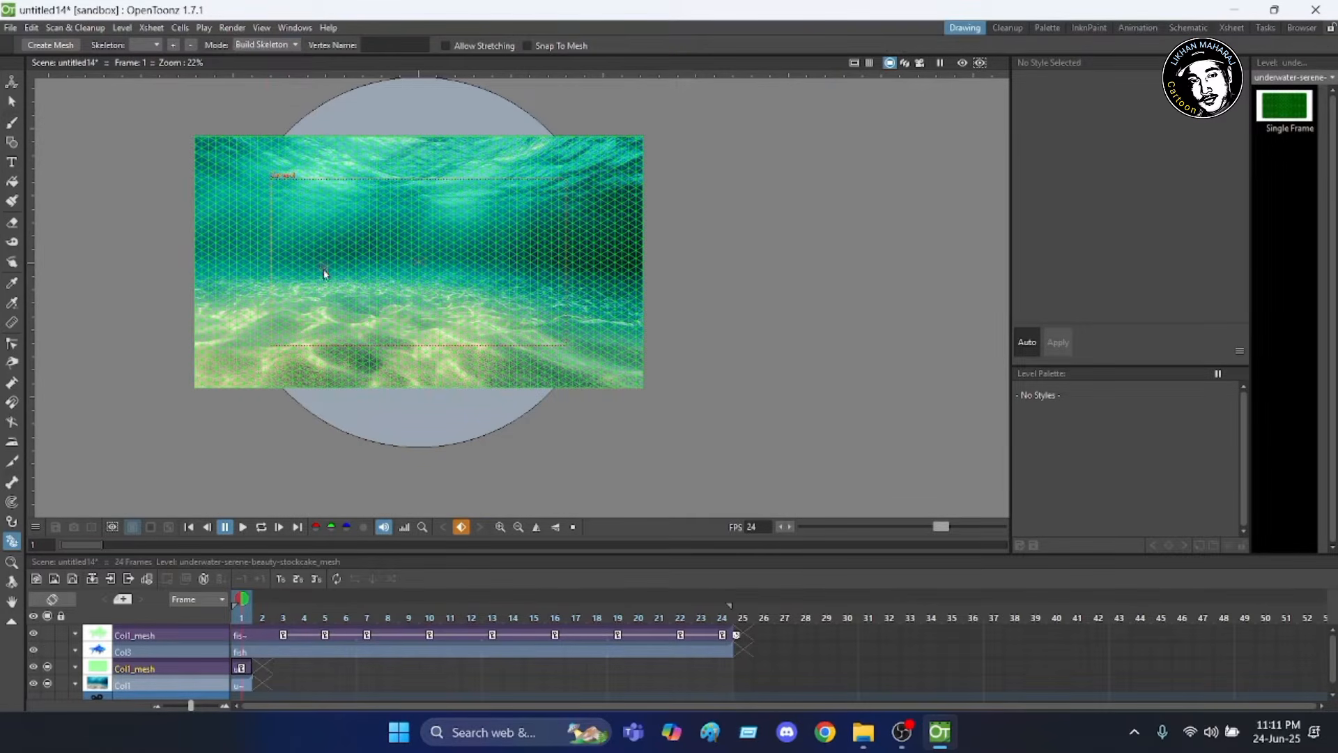
left_click(206, 275)
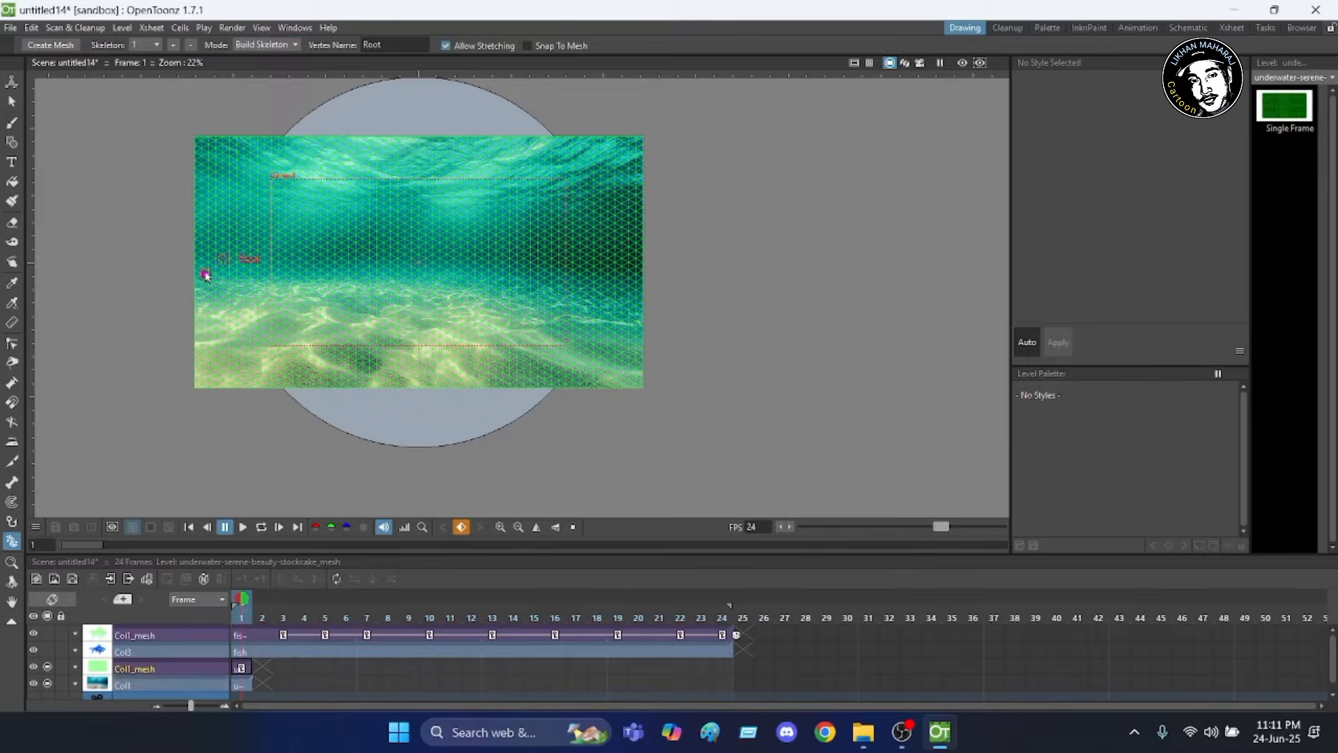
left_click(203, 183)
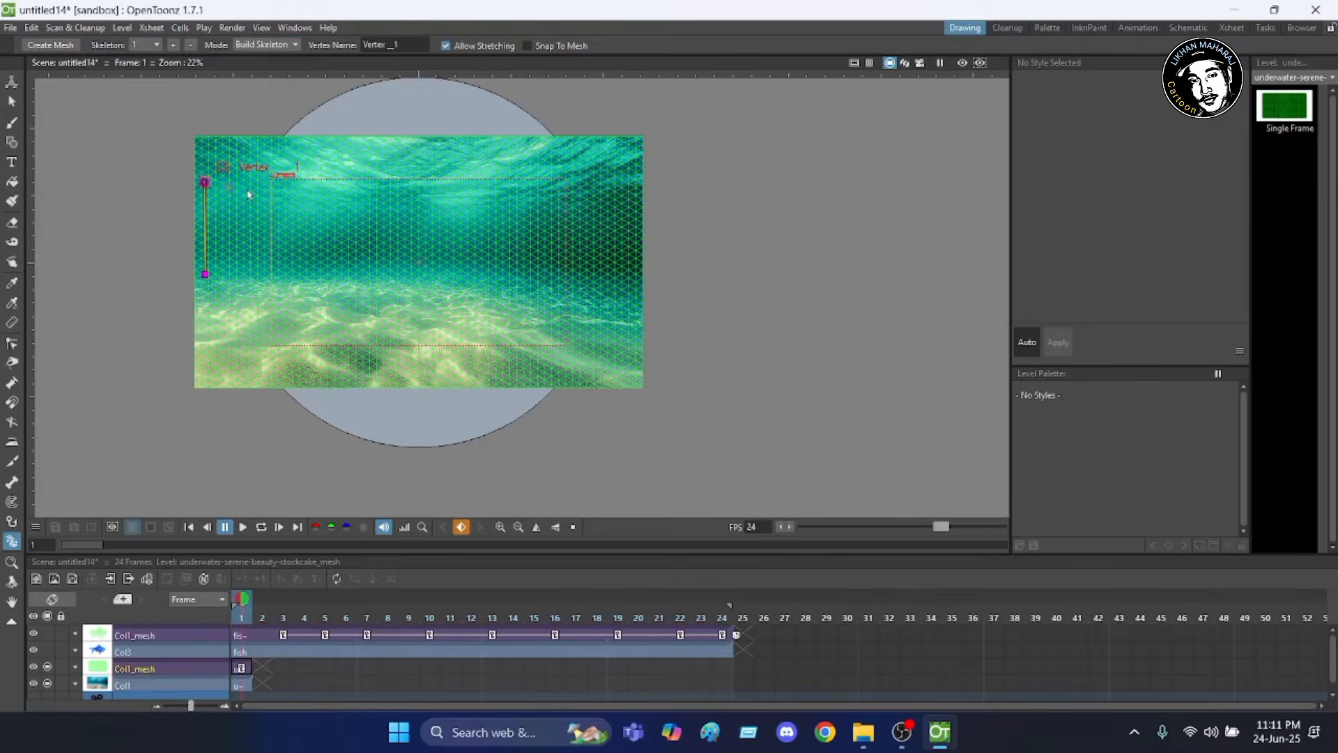
left_click(383, 179)
left_click(513, 176)
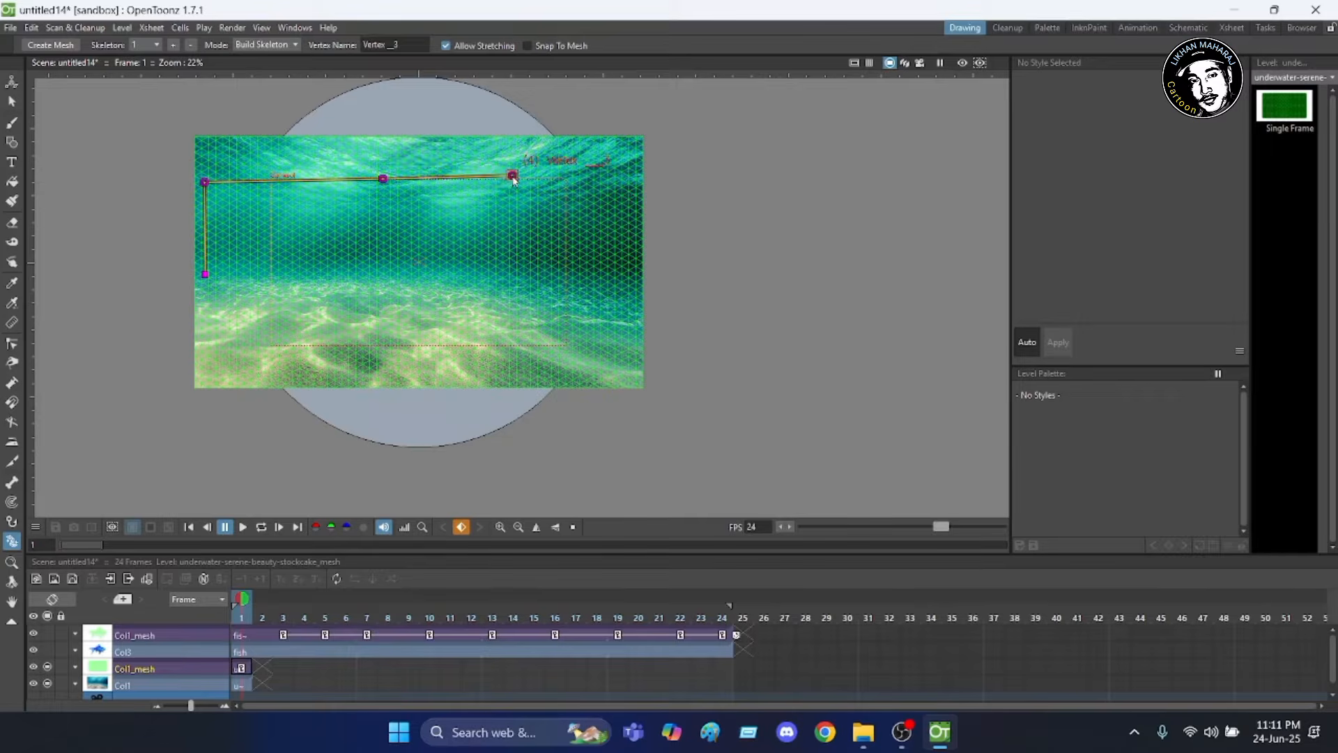
left_click(575, 174)
Add a second branch from the root down to the lower-left corner and along the background's lower edge with four vertices.
left_click(205, 275)
left_click(204, 375)
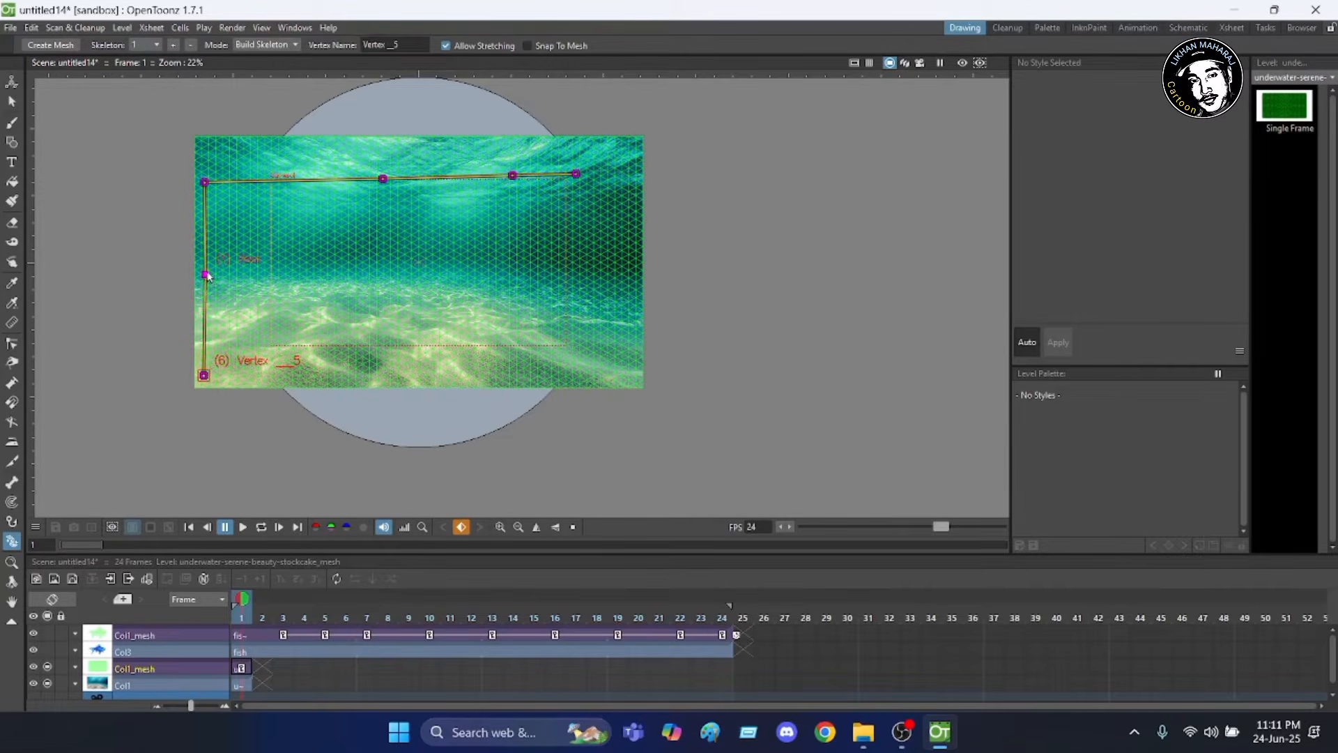
left_click(365, 375)
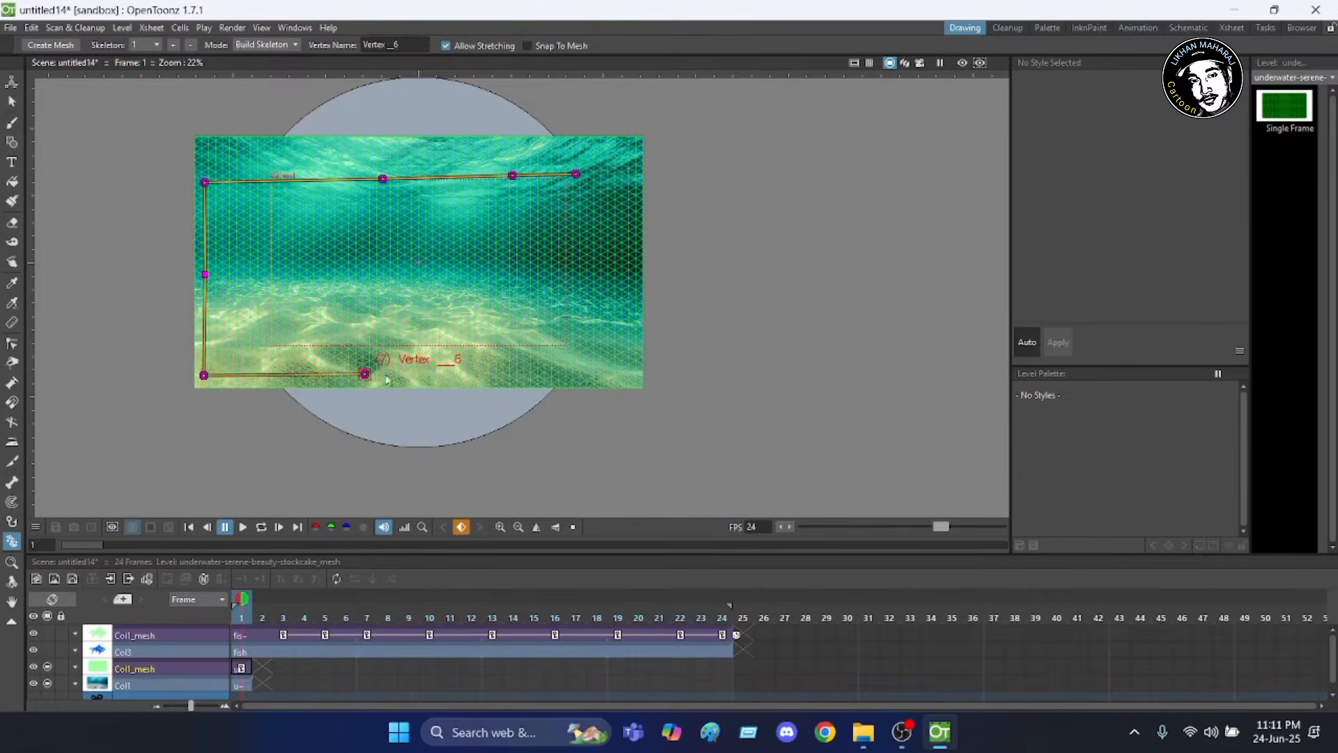
left_click(524, 369)
left_click(621, 374)
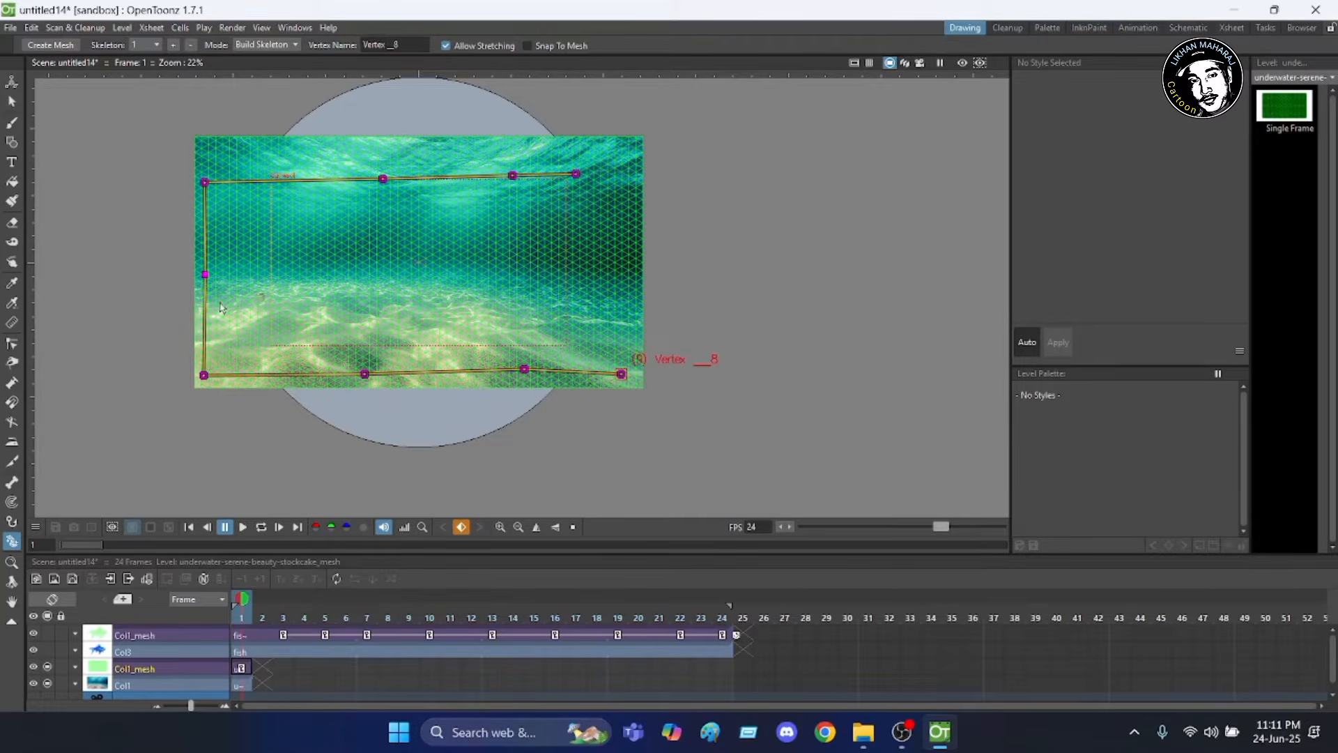
Add a third branch of three vertices from the root across the middle of the background to near its right edge.
left_click(205, 272)
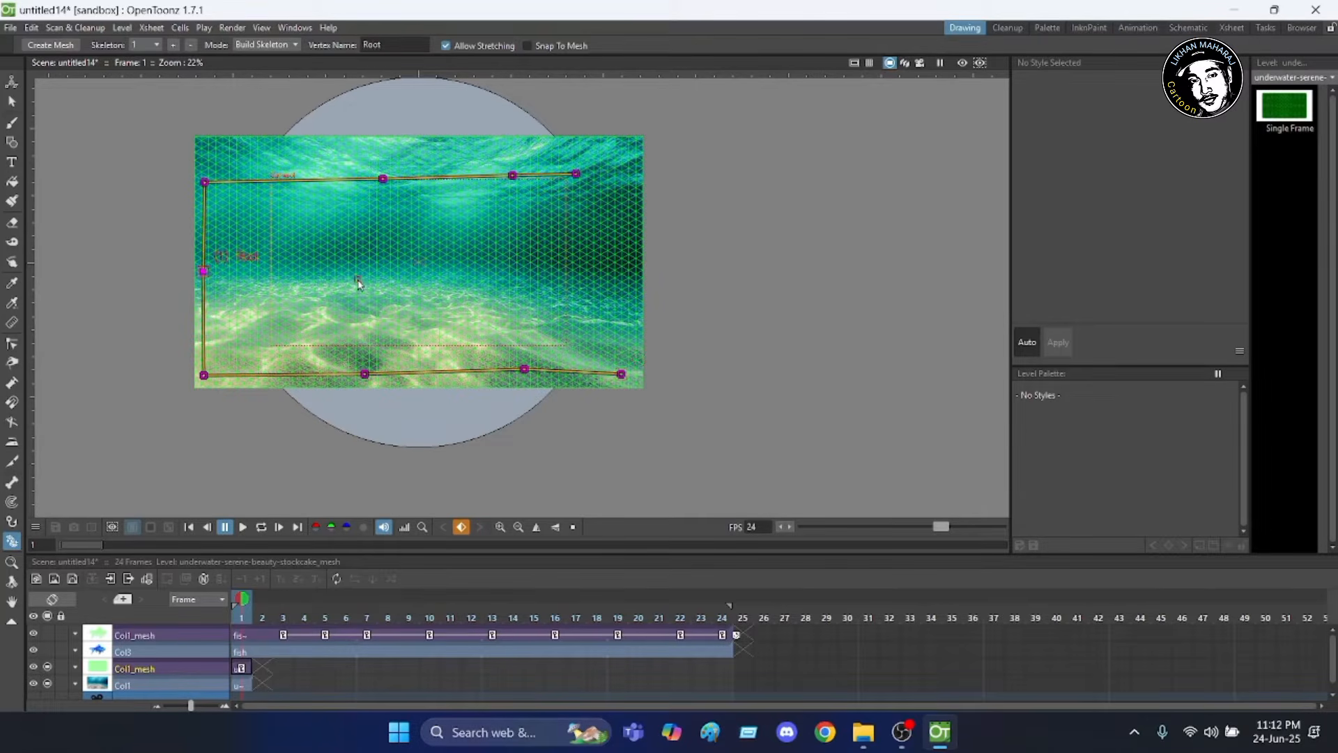
left_click(364, 274)
left_click(547, 269)
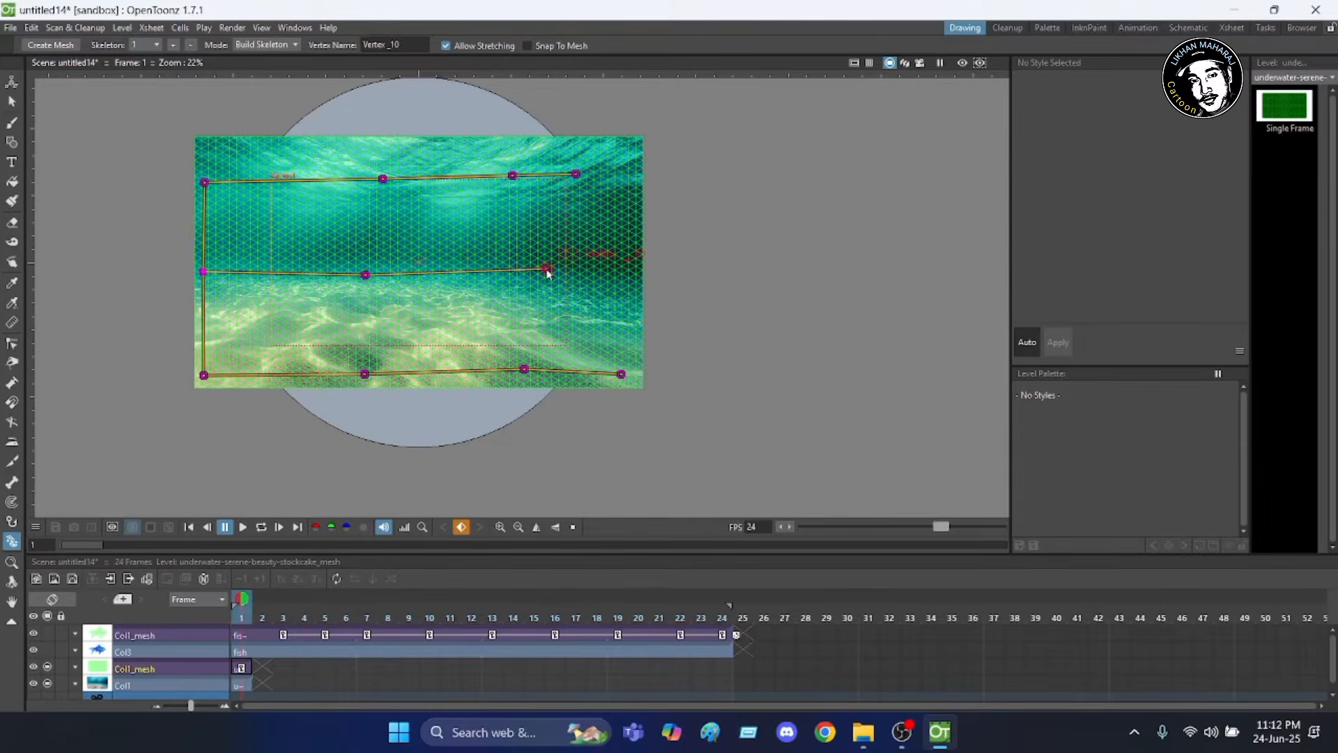
left_click(612, 268)
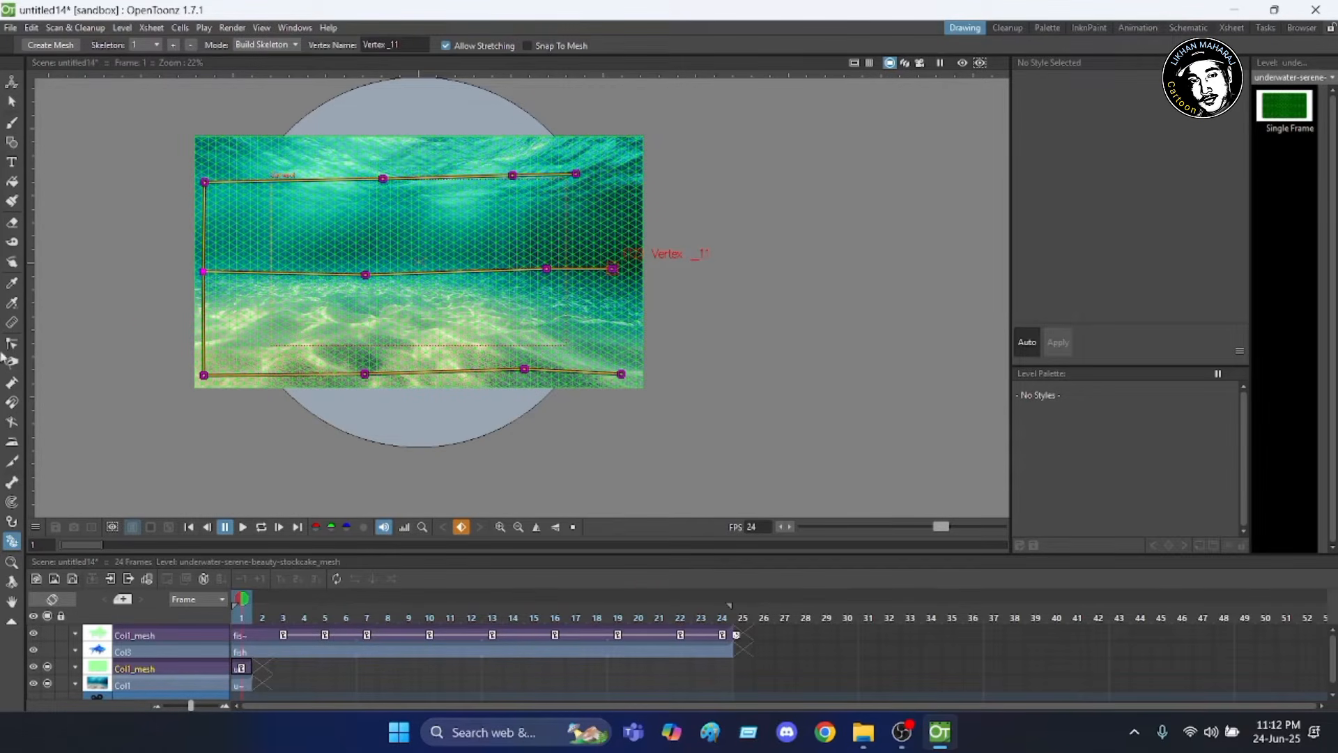
Show the scene in camera view and move the background mesh to about X 94.83 mm, Y -6.77 mm at frame 1.
left_click(12, 84)
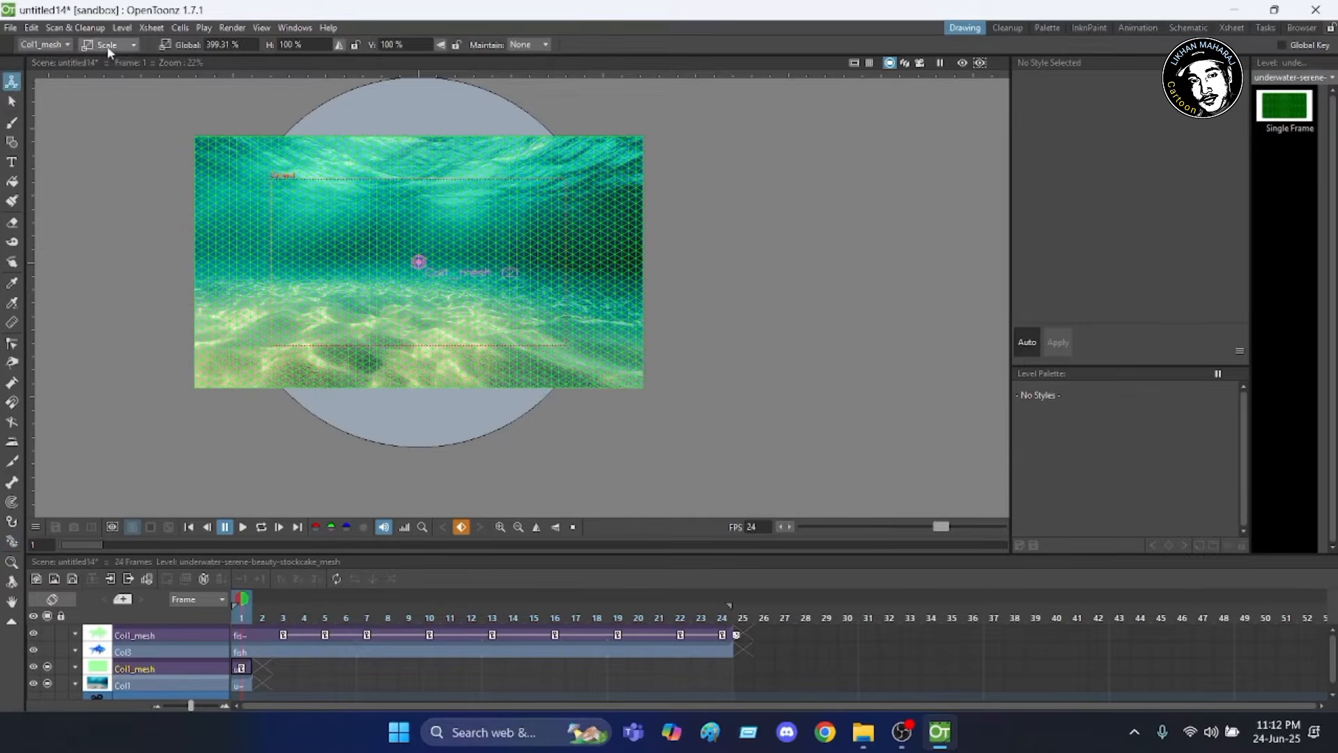
left_click(127, 47)
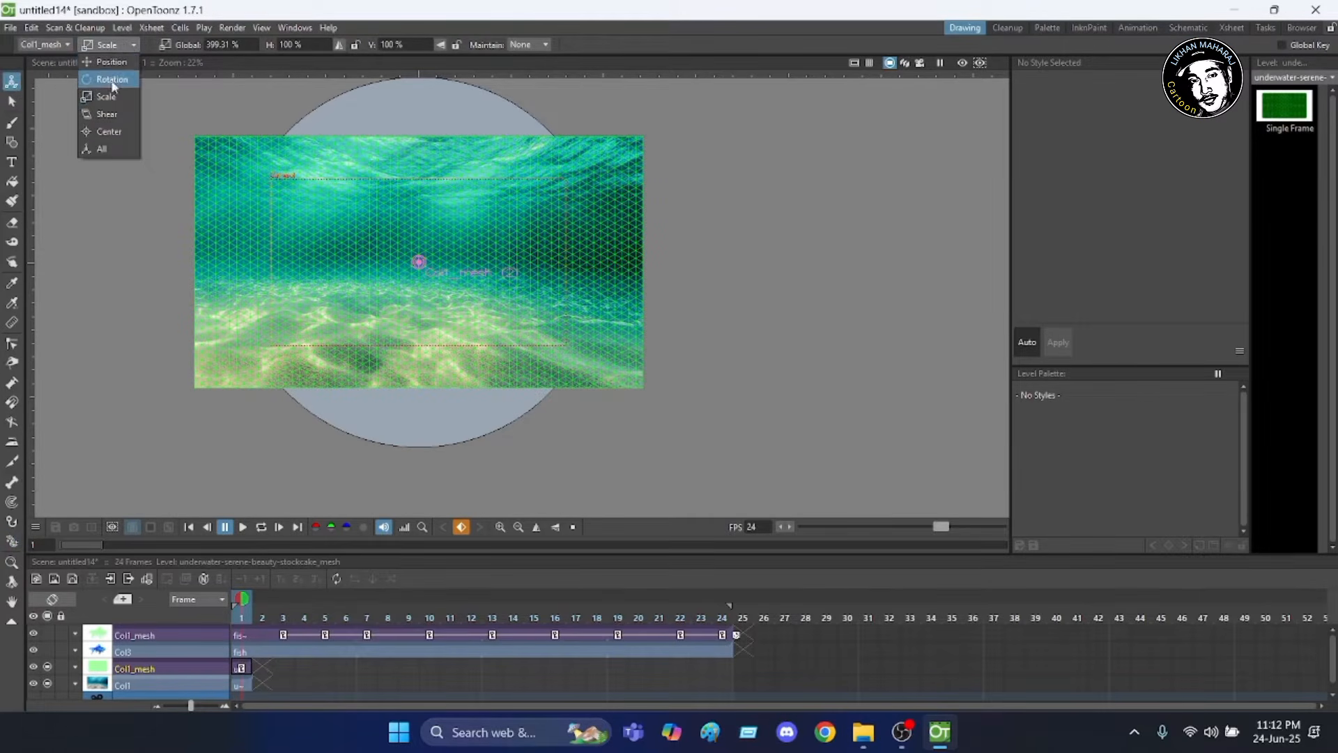
left_click(105, 60)
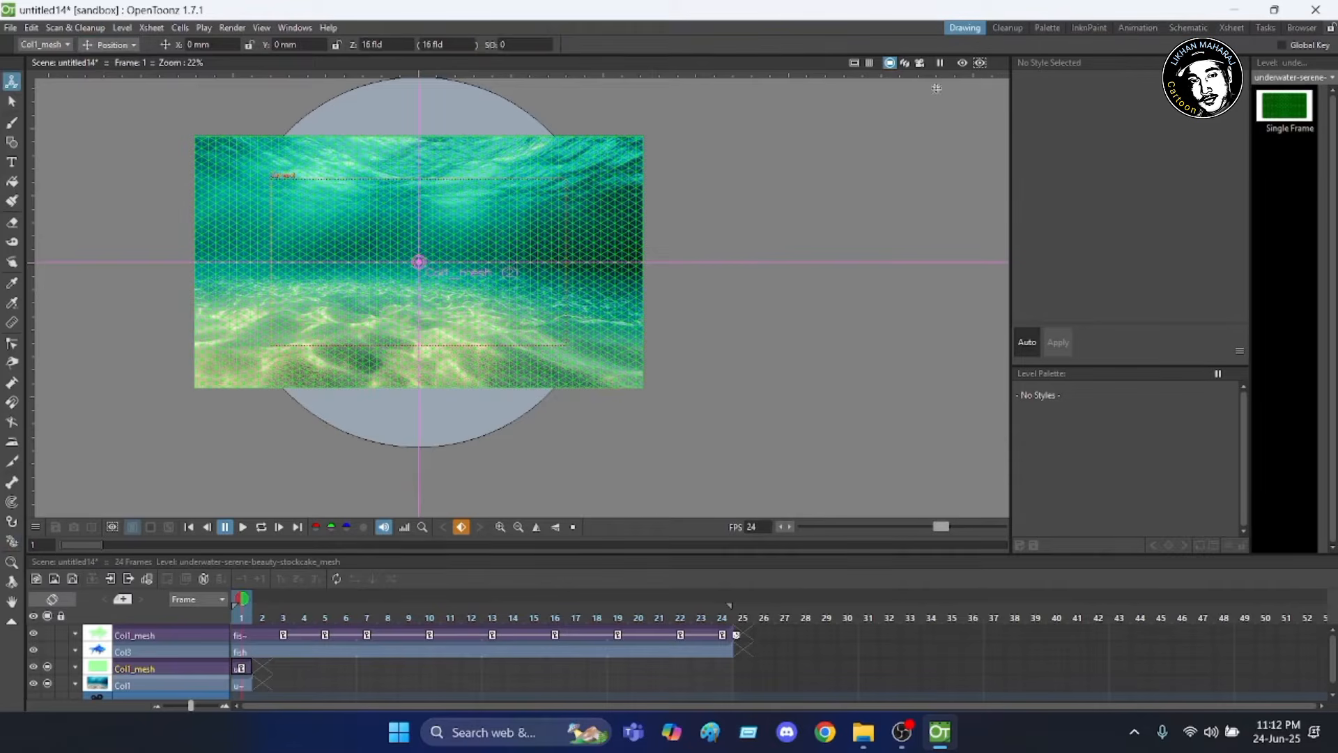
left_click(921, 63)
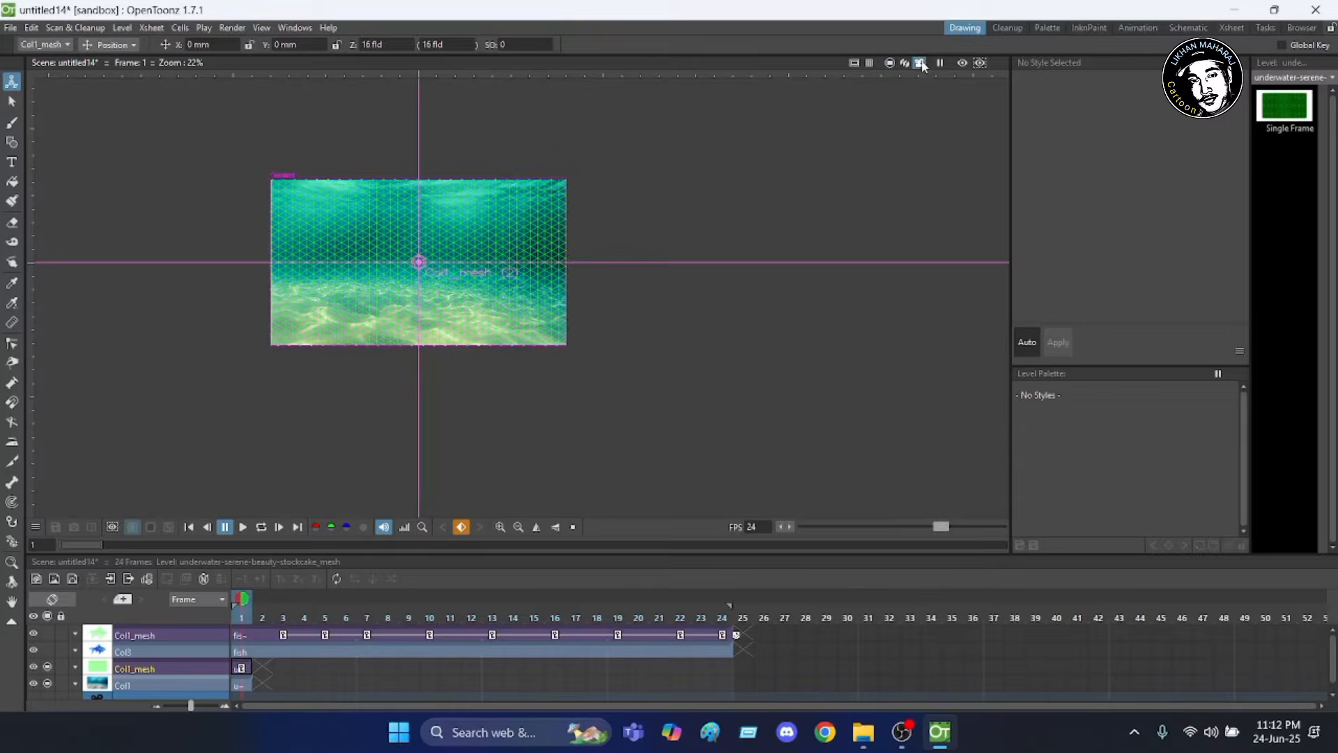
scroll(333, 183, "up", 3)
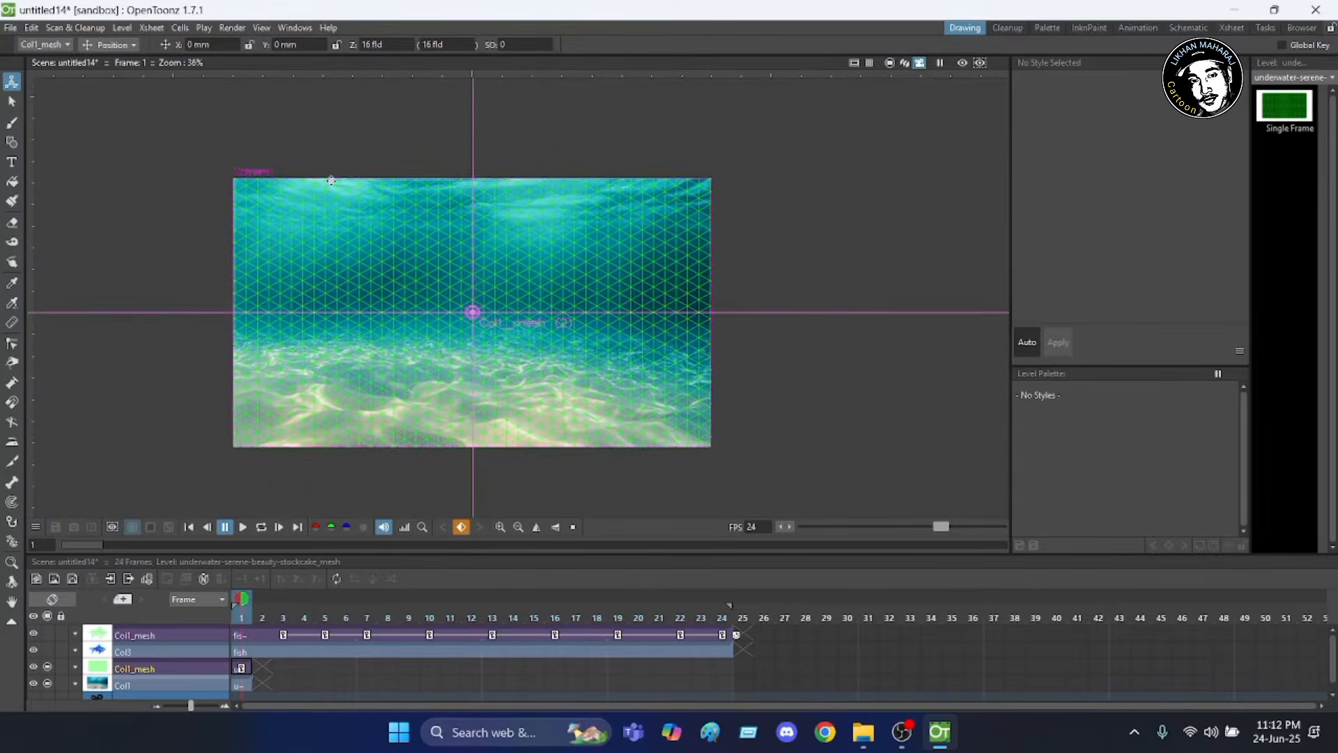
scroll(331, 180, "down", 2)
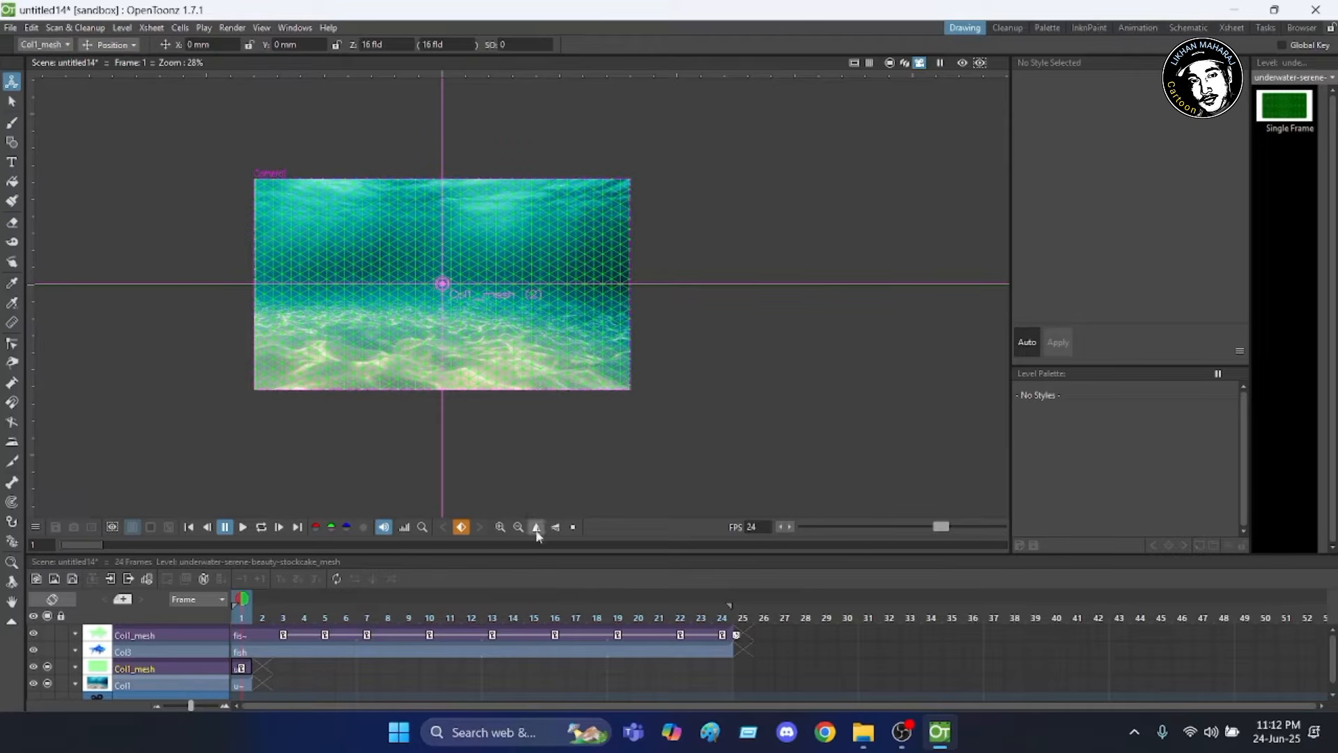
left_click_drag(426, 412, 518, 423)
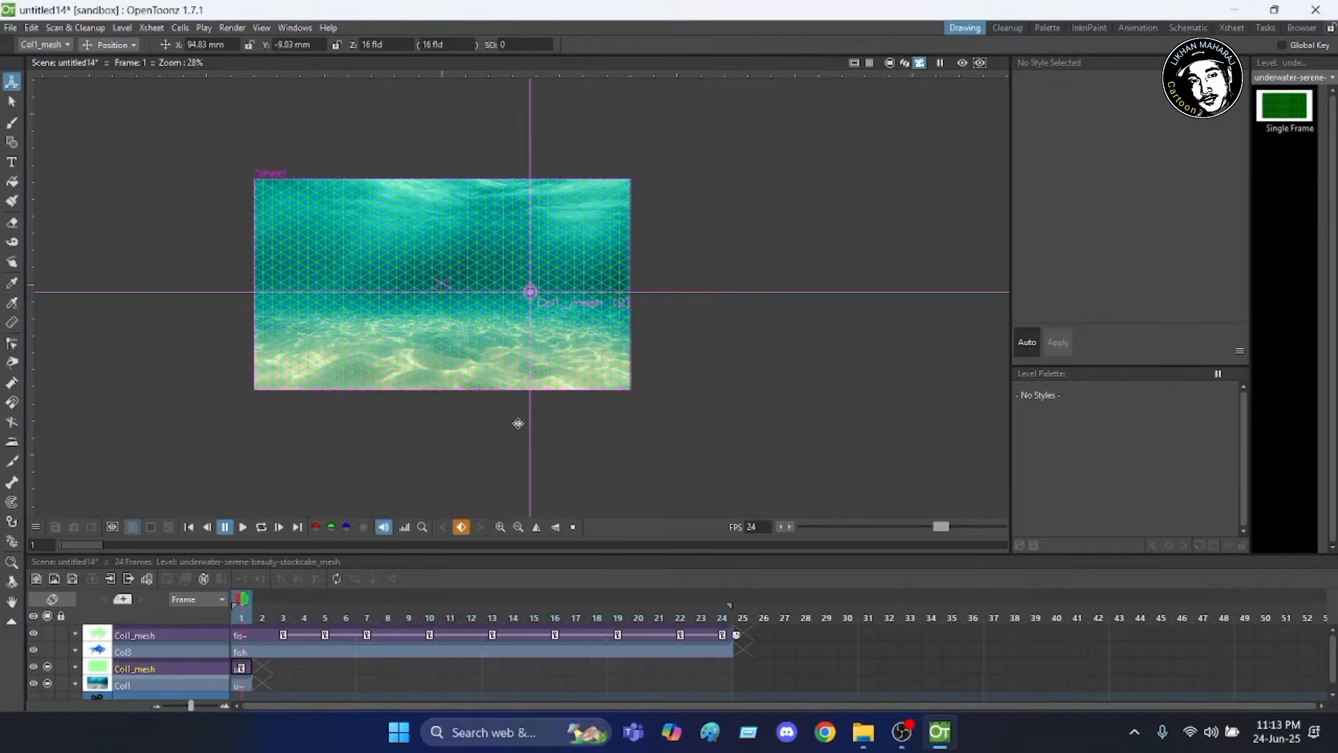
left_click_drag(517, 423, 520, 421)
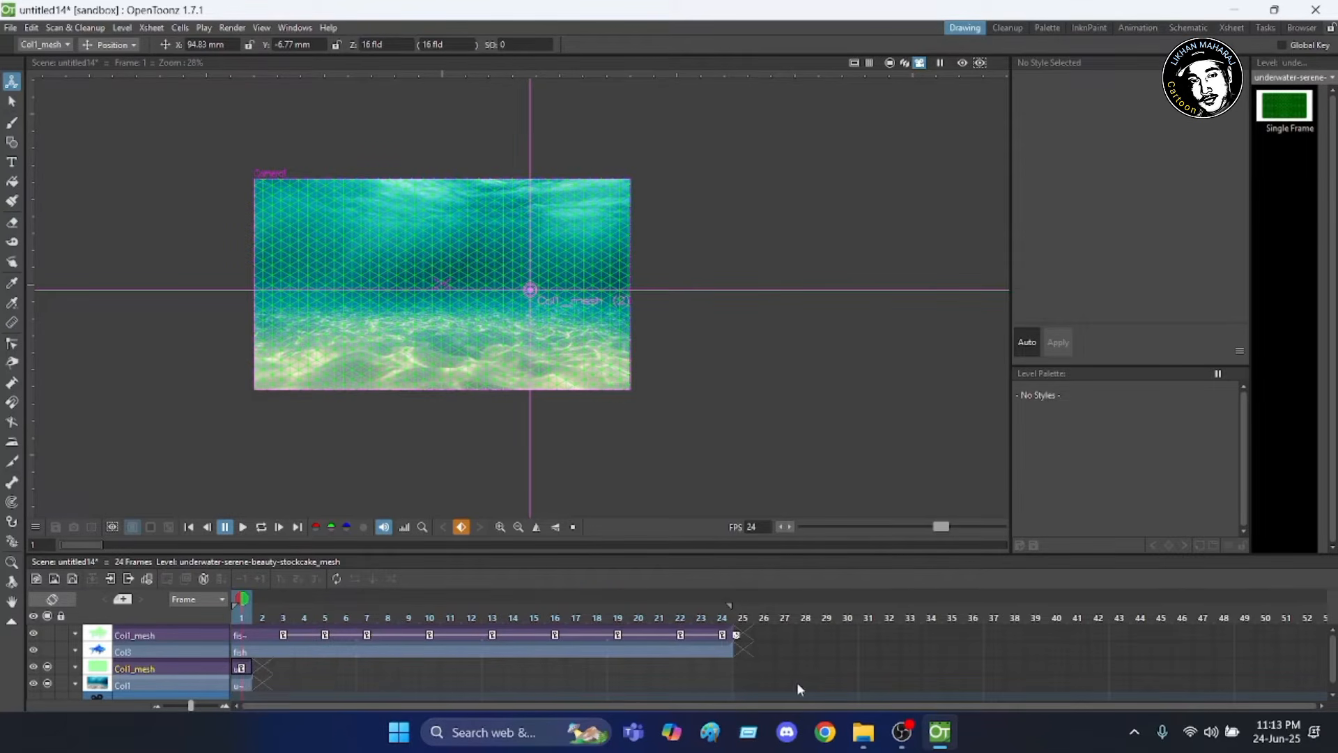
Extend the underwater background image's exposure to frame 24 and set a keyframe on it at frame 1.
left_click(241, 685)
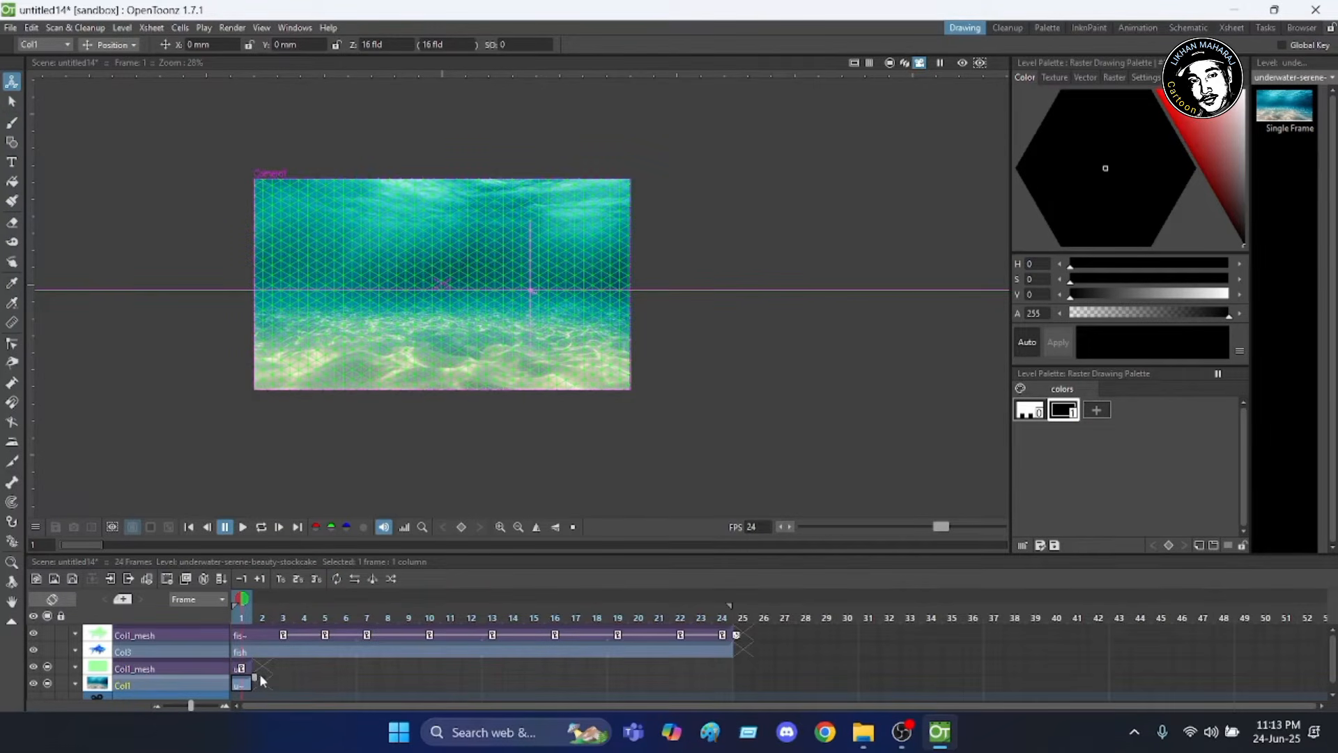
left_click_drag(296, 680, 742, 693)
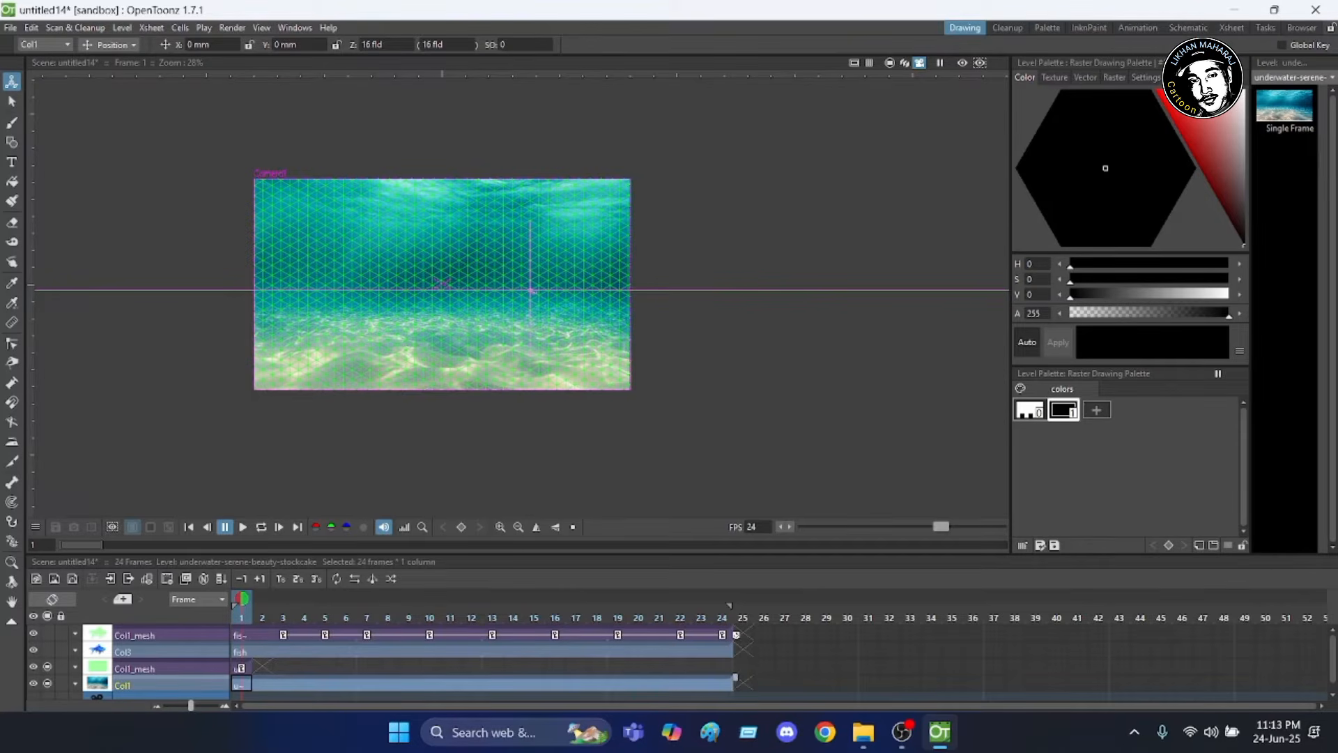
left_click(240, 689)
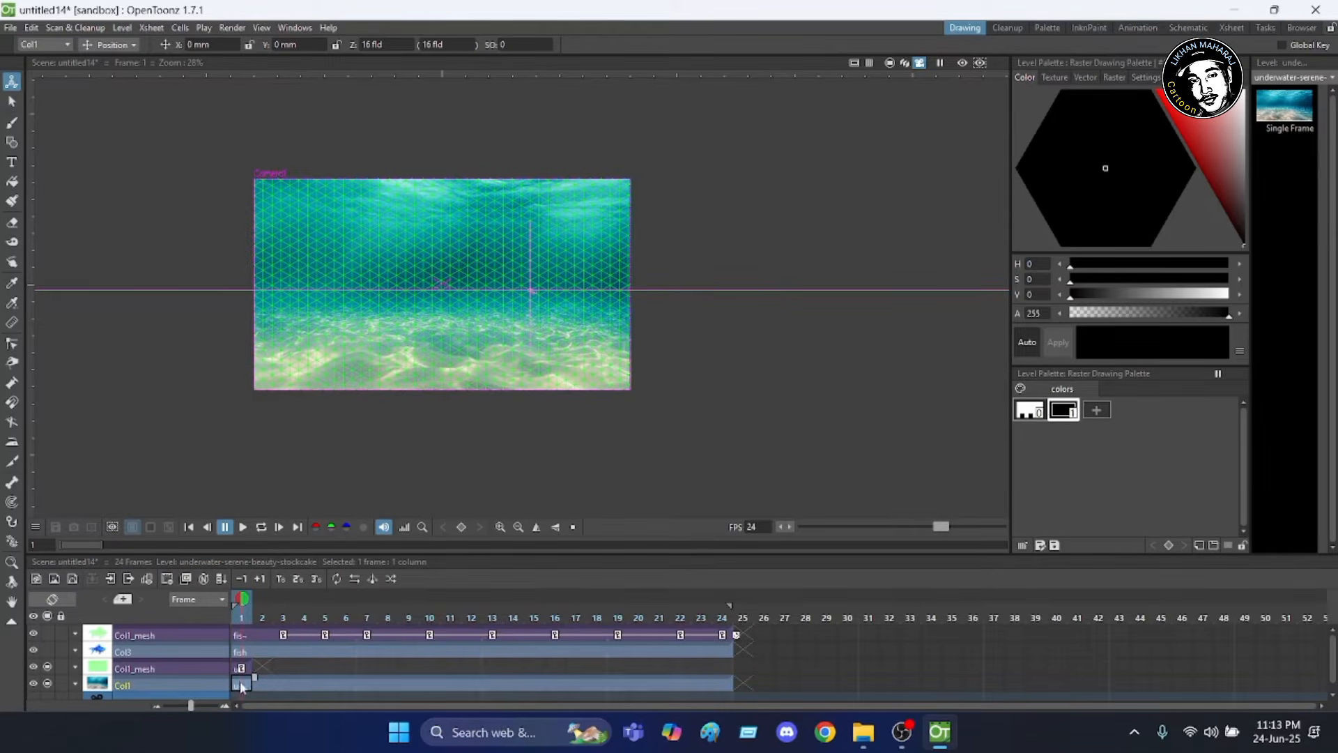
left_click(462, 527)
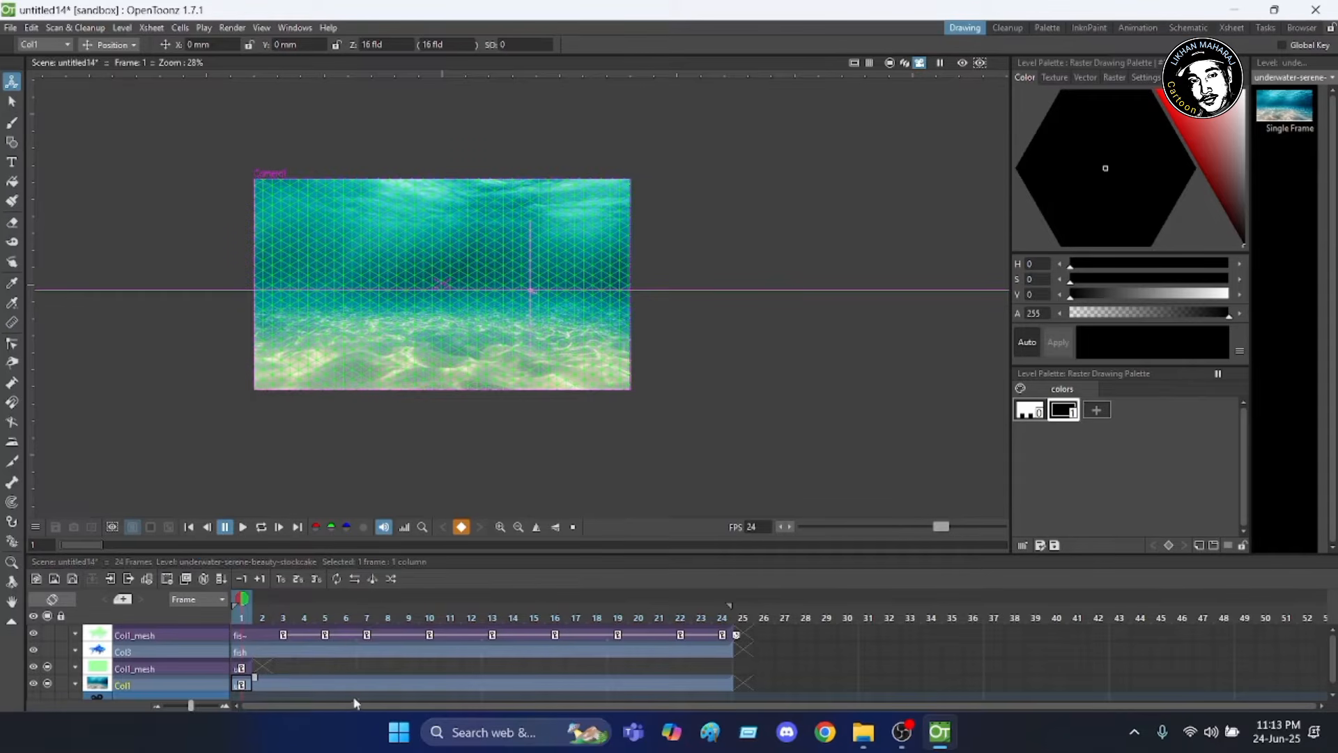
Set the Plastic tool to Animate mode and extend the background mesh's exposure to frame 24.
left_click(283, 618)
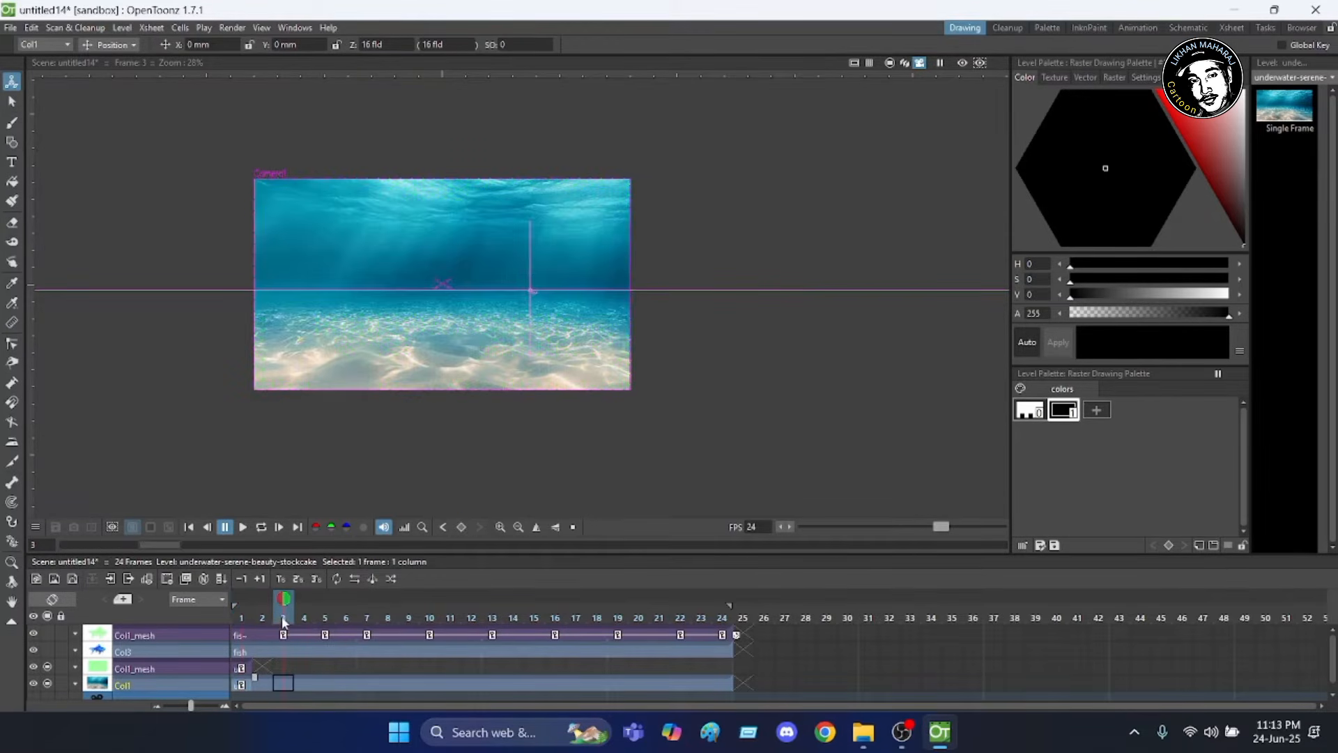
left_click(11, 542)
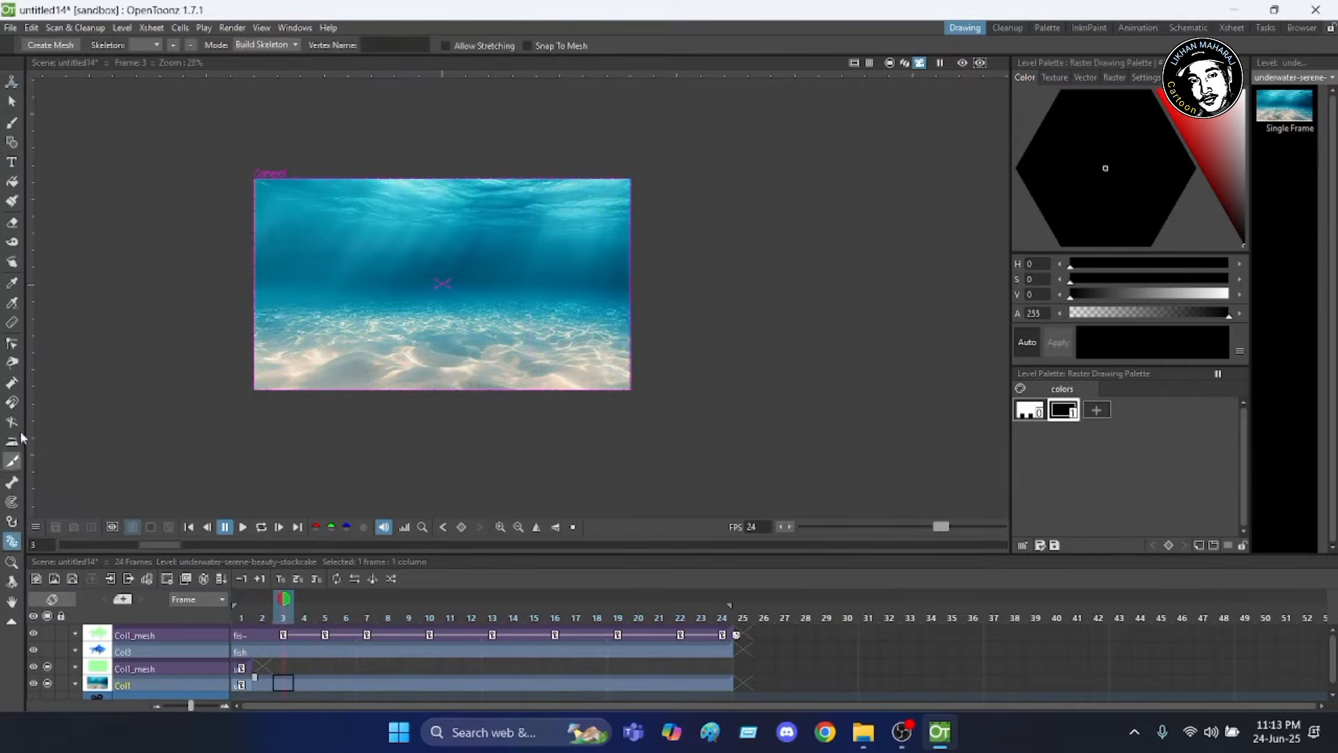
left_click(288, 45)
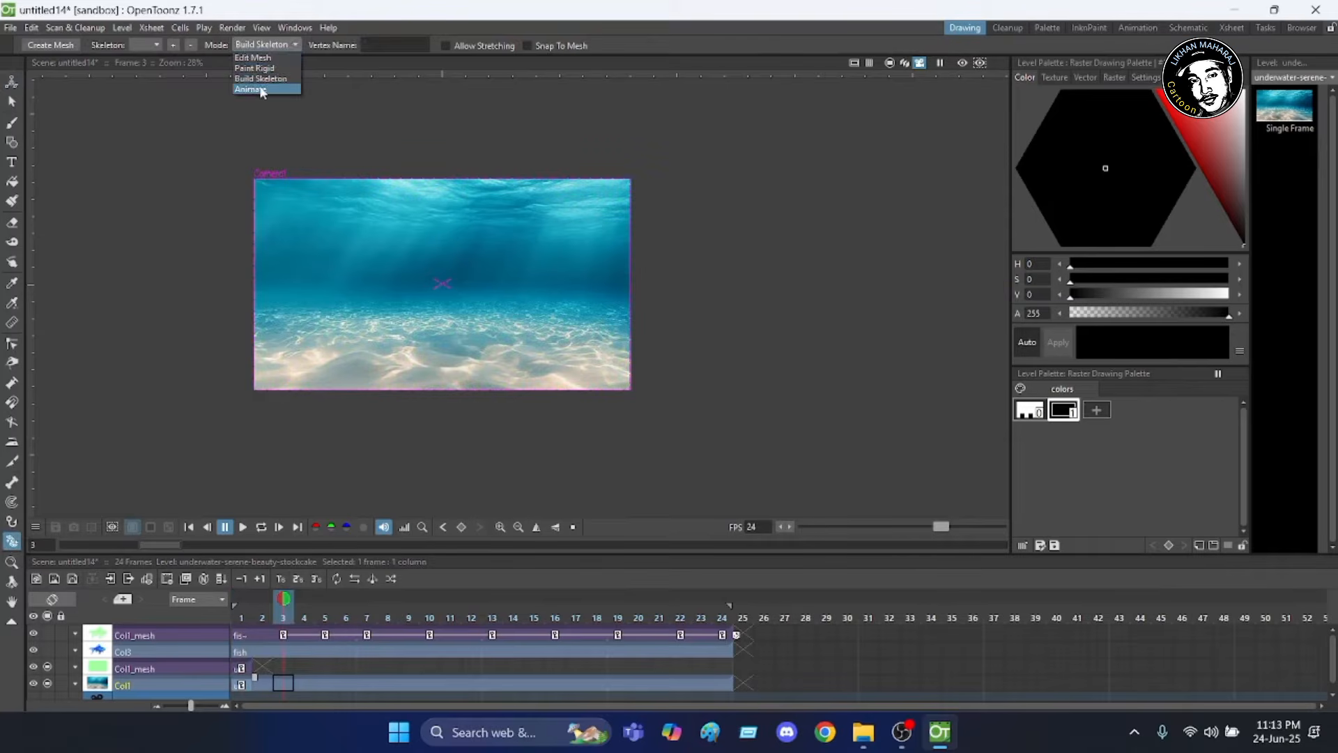
left_click(261, 89)
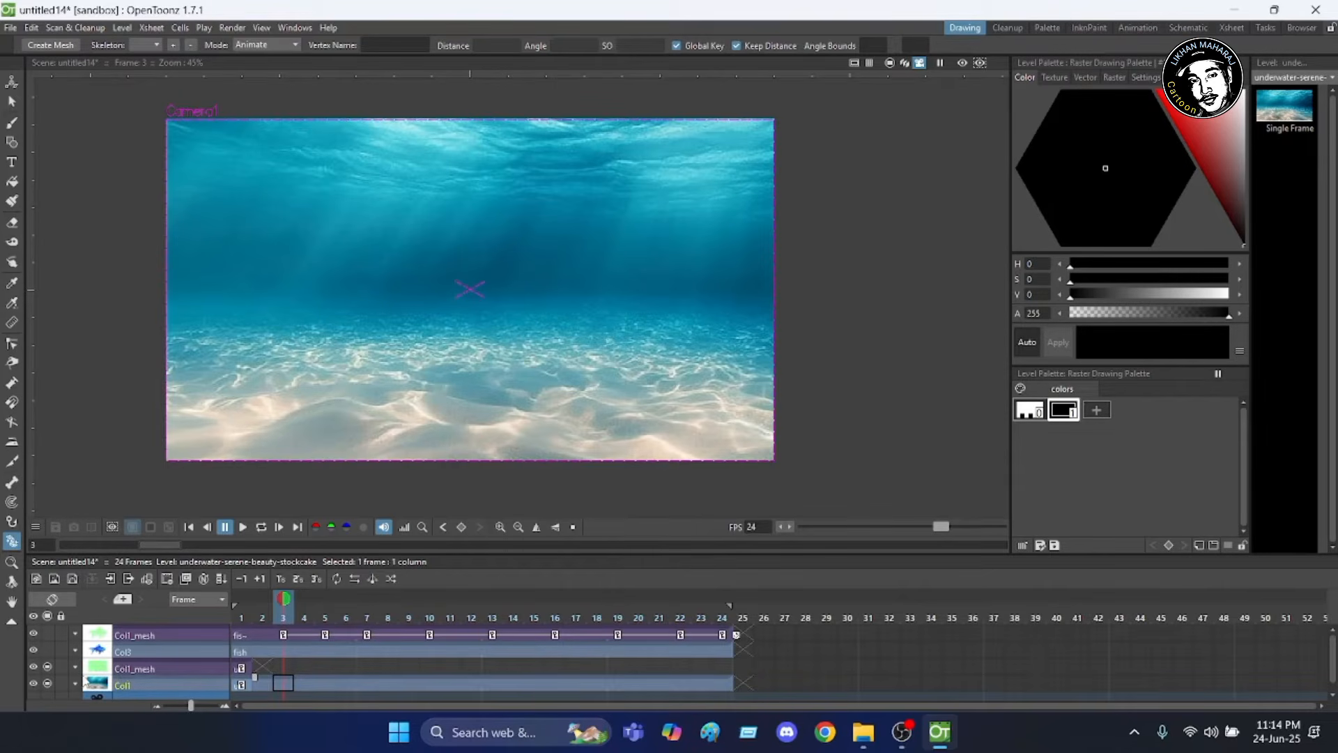
left_click(249, 669)
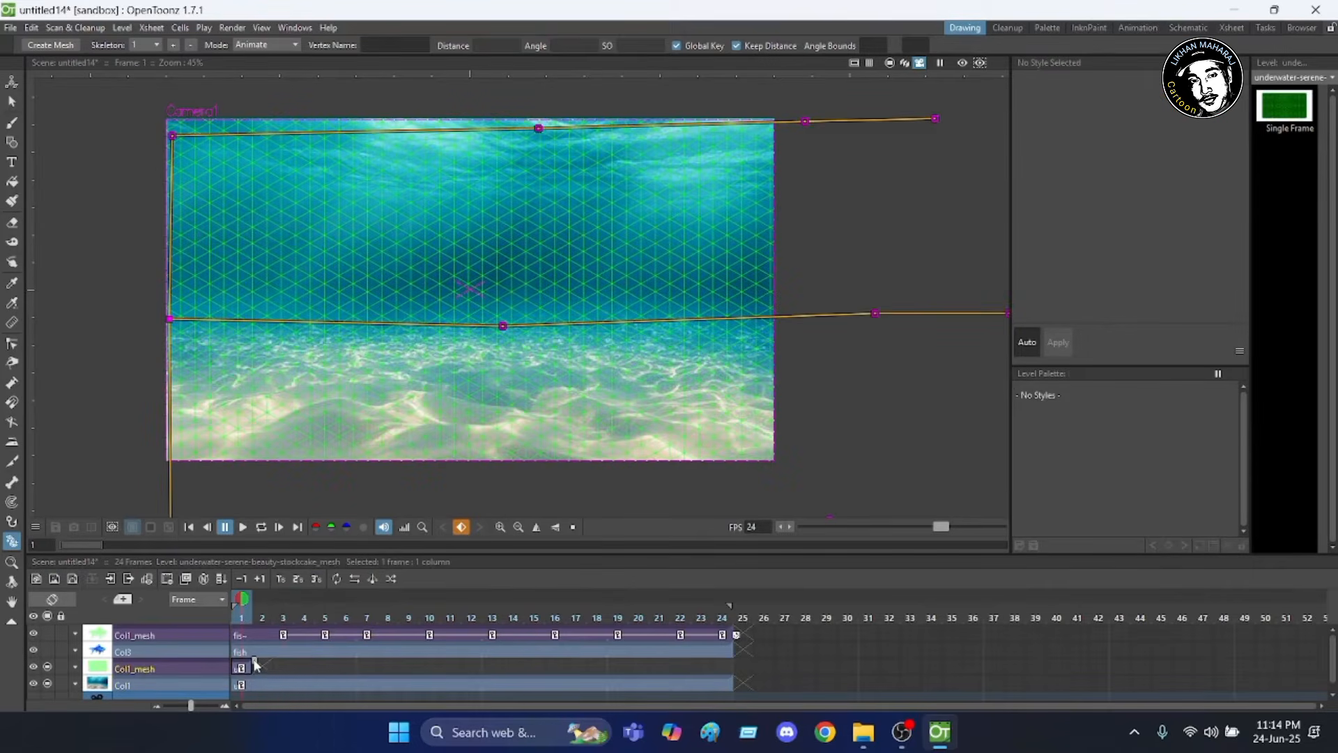
left_click_drag(296, 670, 756, 661)
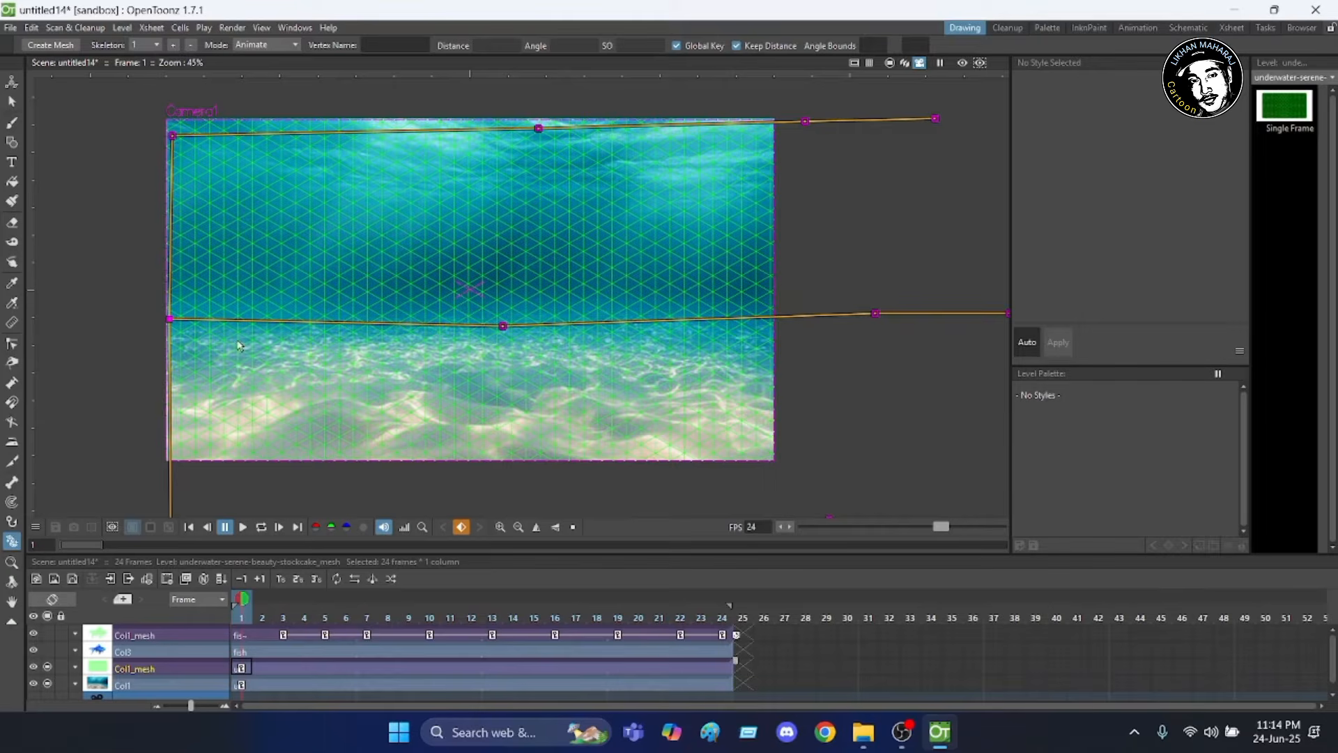
At frame 4, bend the background skeleton's upper and middle branches into waves: inner vertices down, next ones up, end vertices down.
scroll(522, 276, "down", 1)
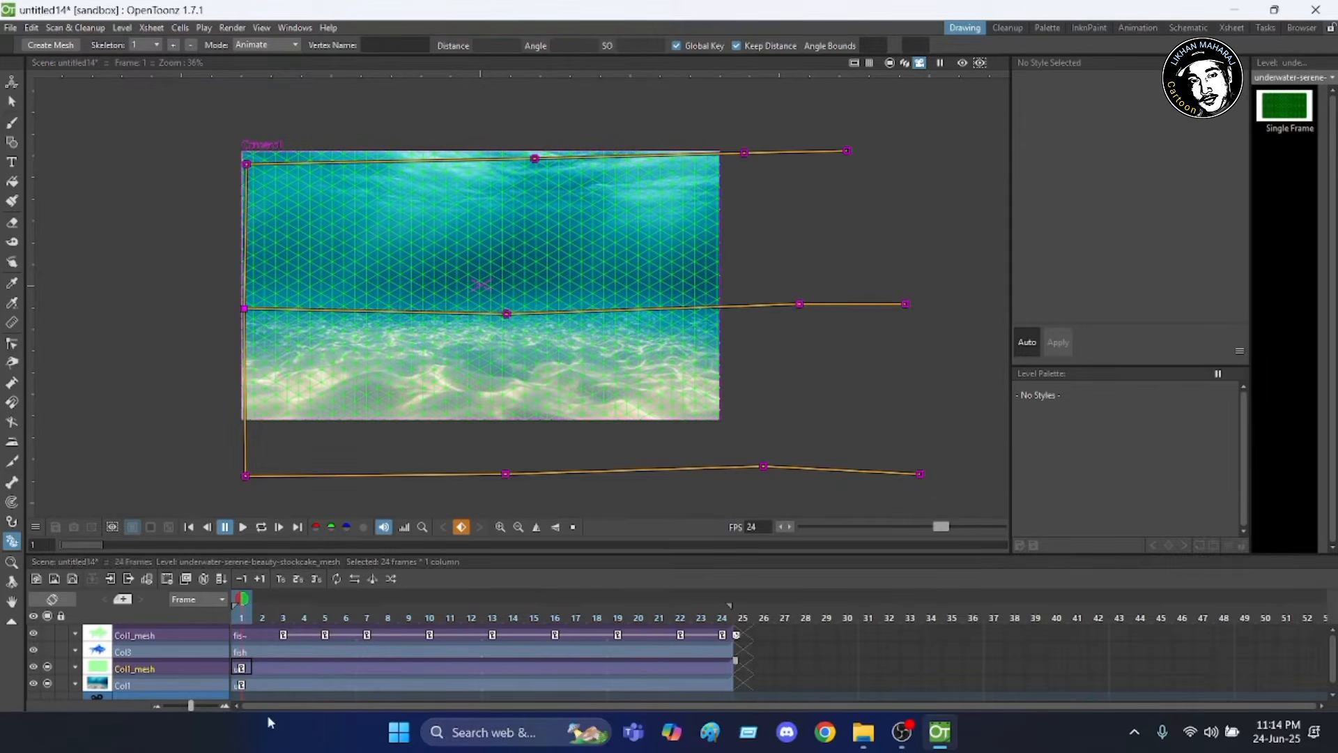
left_click(307, 614)
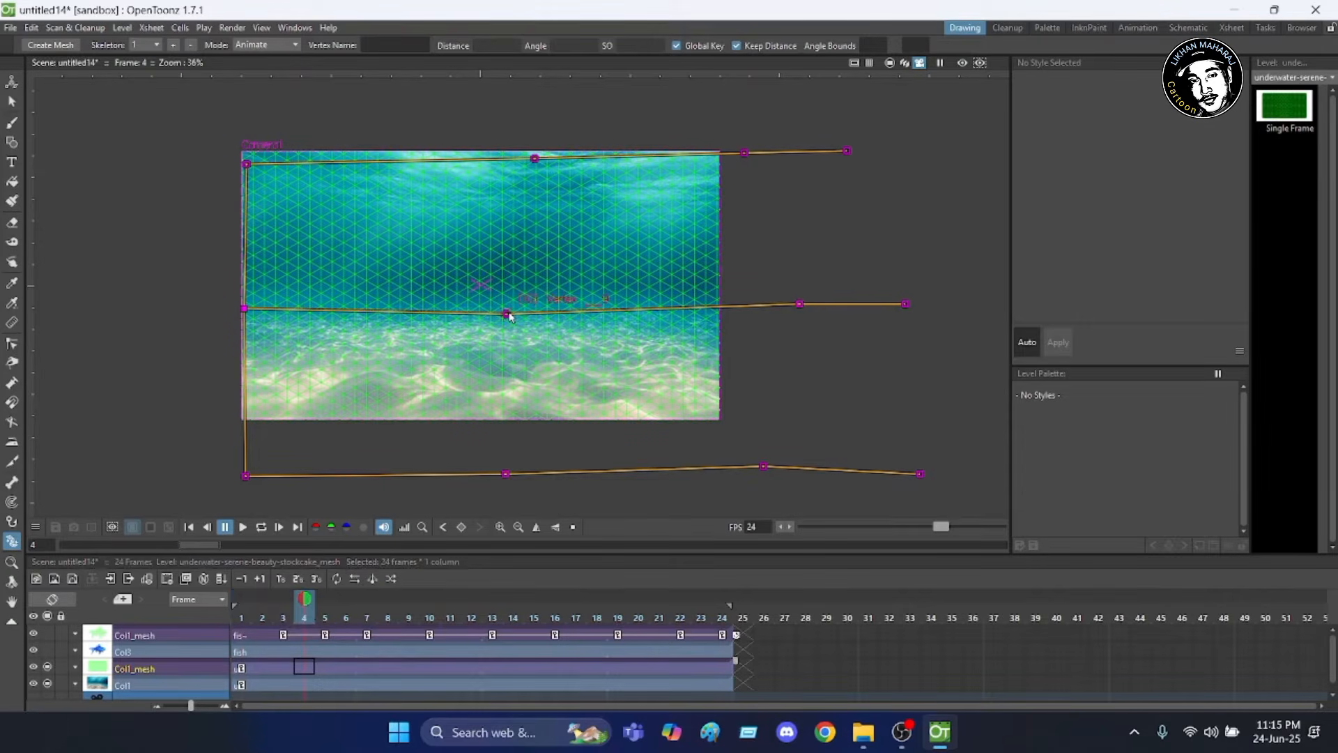
left_click_drag(507, 313, 514, 328)
left_click(534, 159)
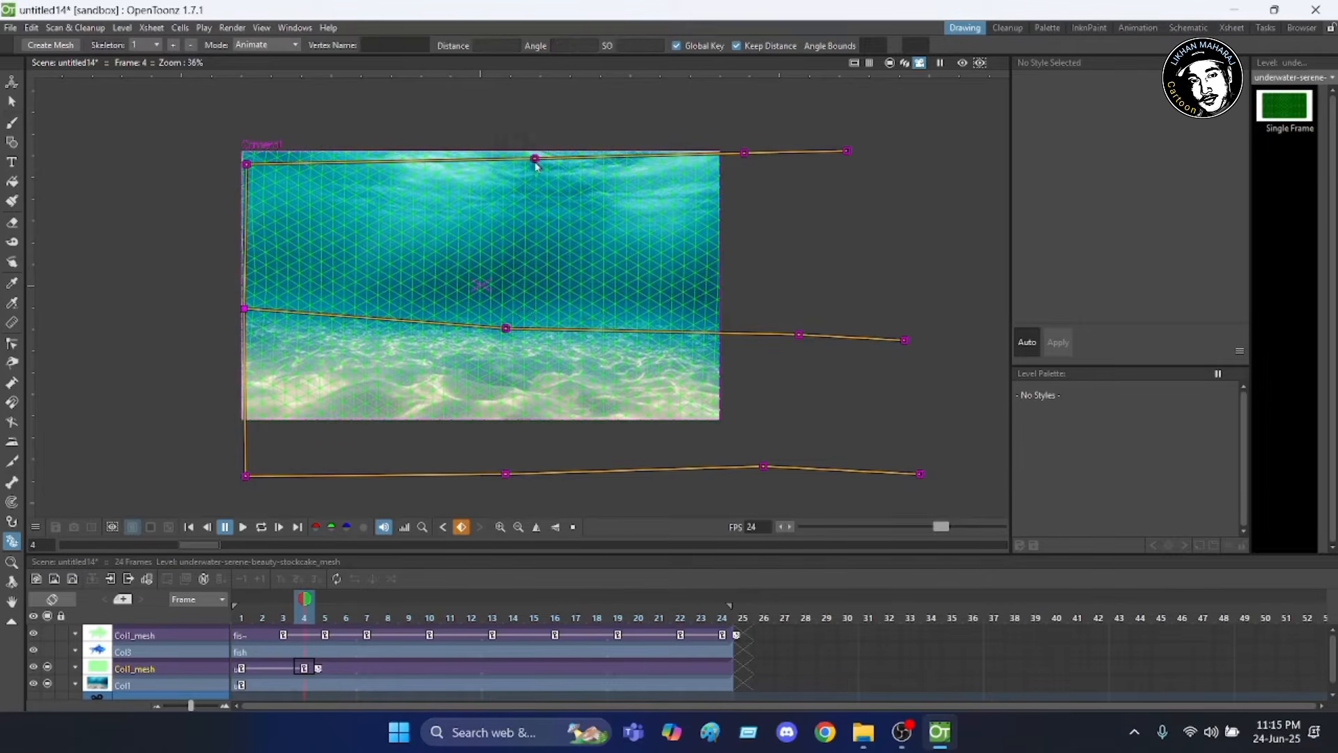
left_click_drag(534, 163, 533, 183)
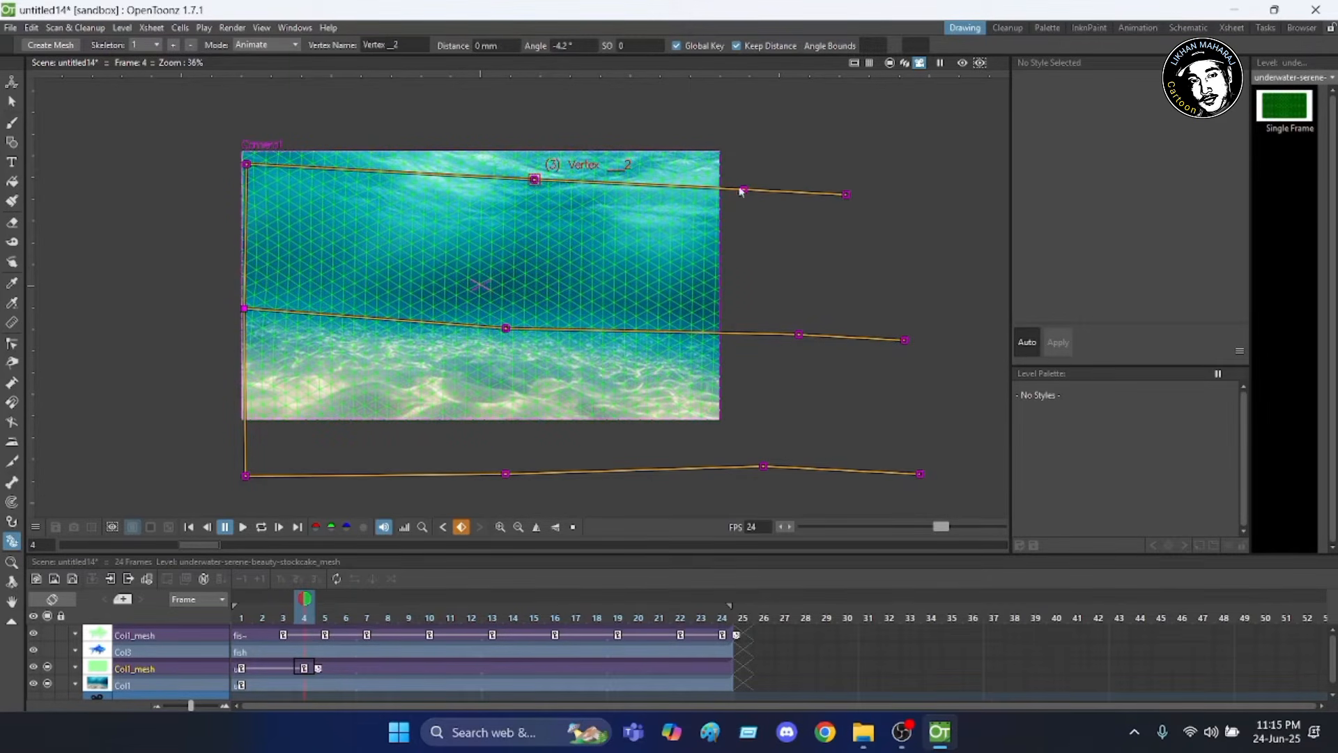
left_click_drag(743, 190, 738, 167)
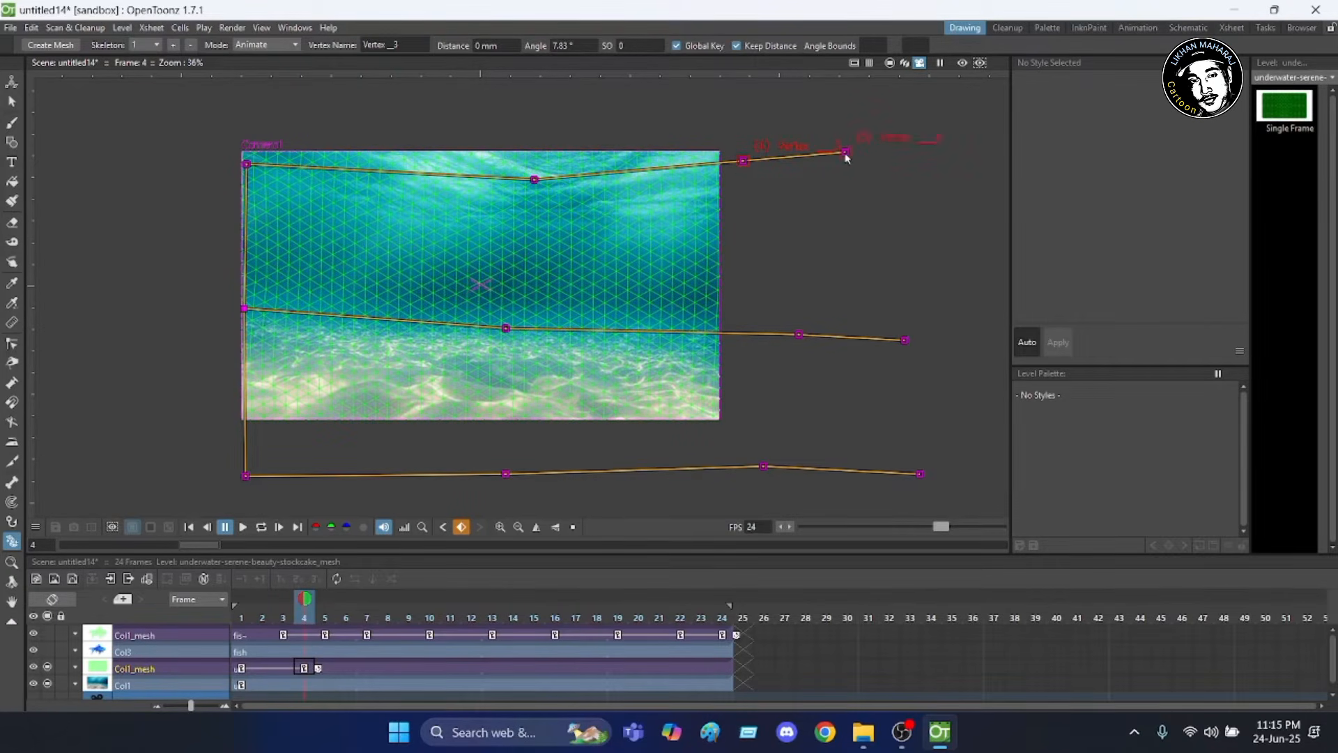
left_click_drag(845, 153, 847, 175)
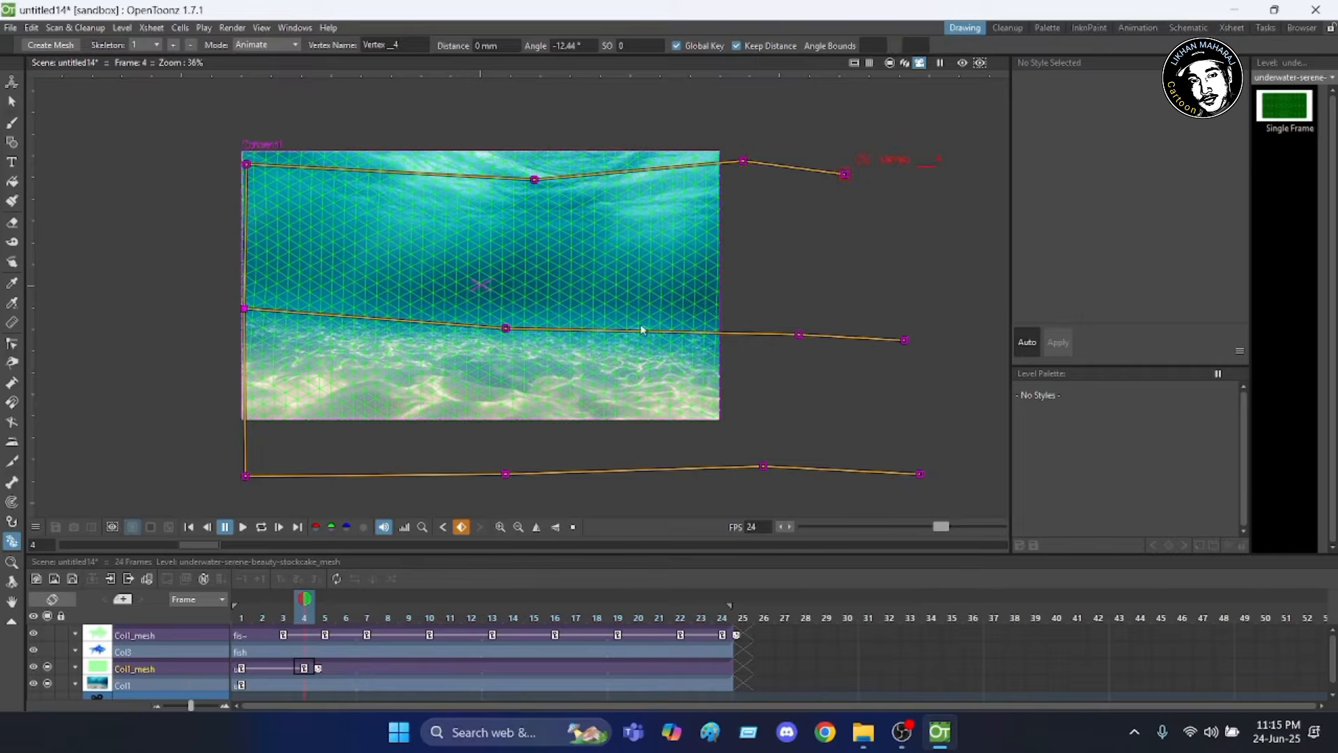
left_click_drag(800, 335, 776, 266)
left_click_drag(890, 230, 833, 304)
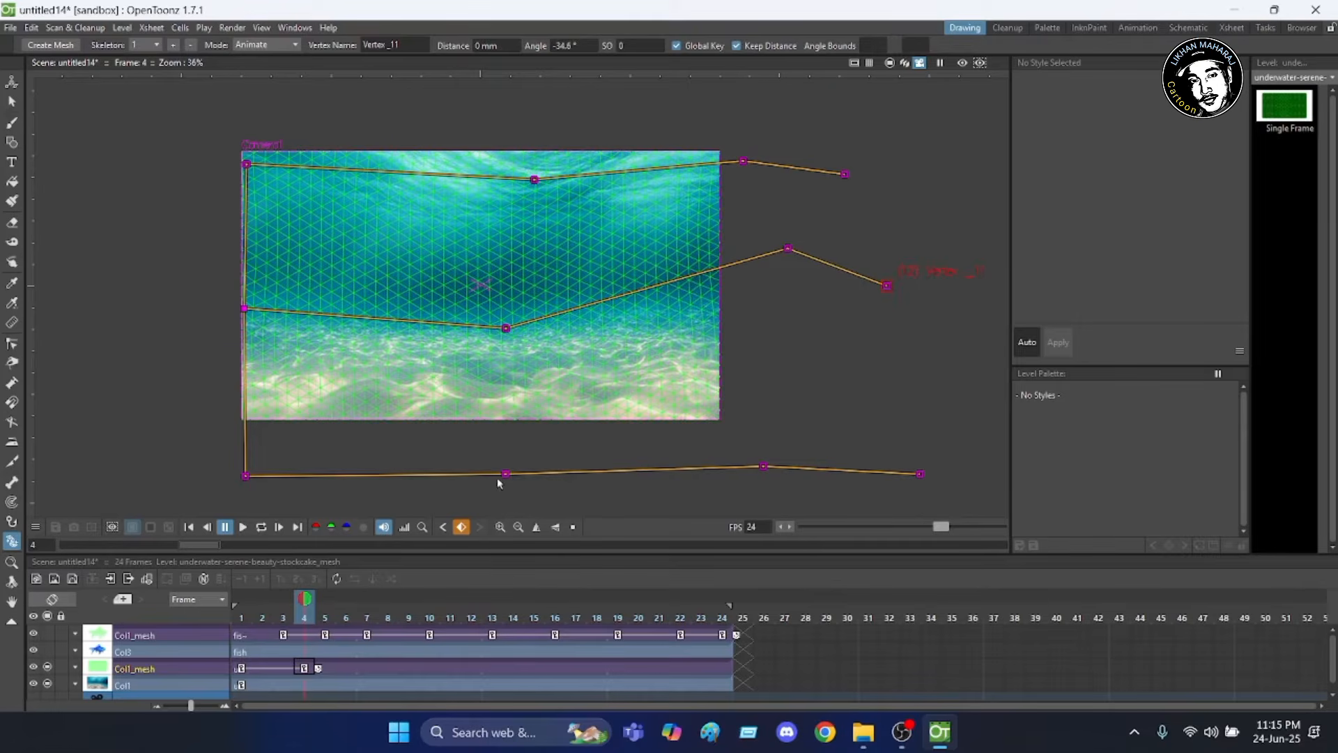
At frame 4, swing the skeleton's lower-left corner outward to about -9.45°, raise the lower branch's second vertex to about 13.71° and lower its third to about -4.45°.
left_click_drag(501, 476, 500, 455)
left_click_drag(245, 478, 225, 437)
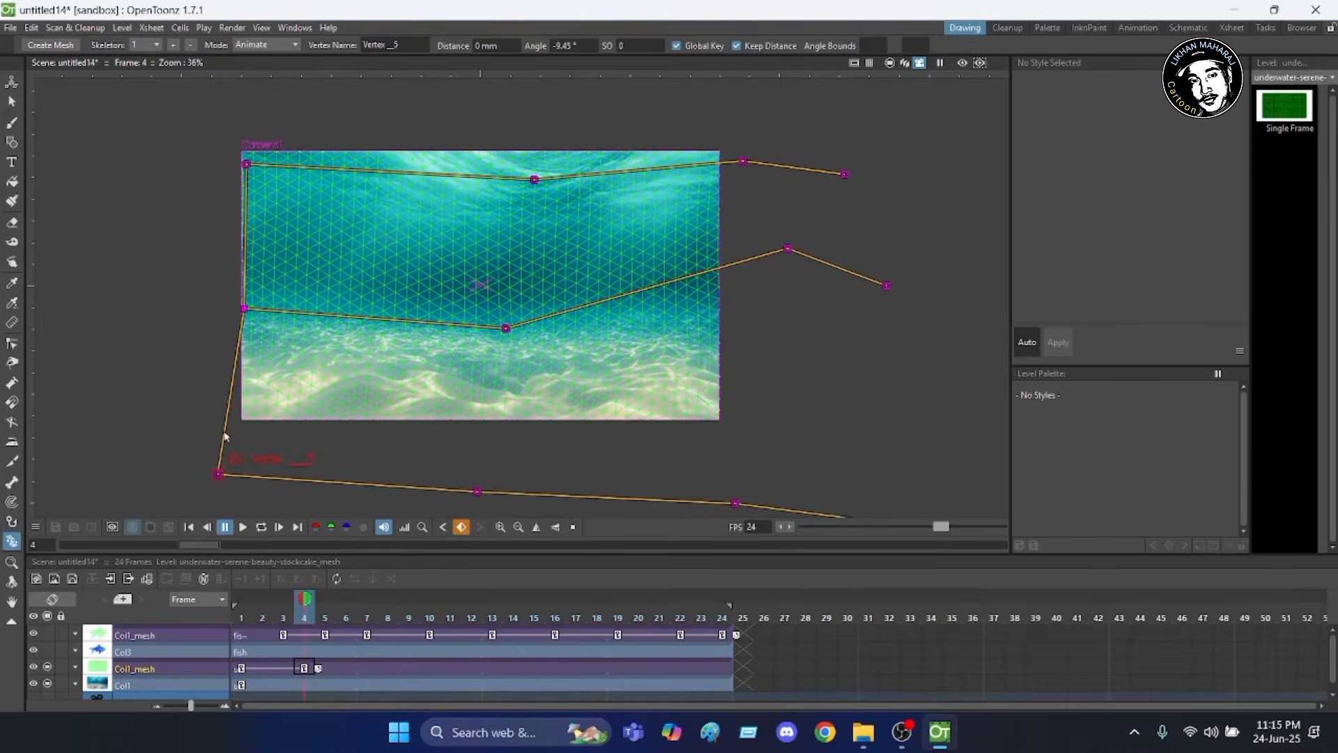
left_click(459, 488)
left_click_drag(477, 495, 484, 454)
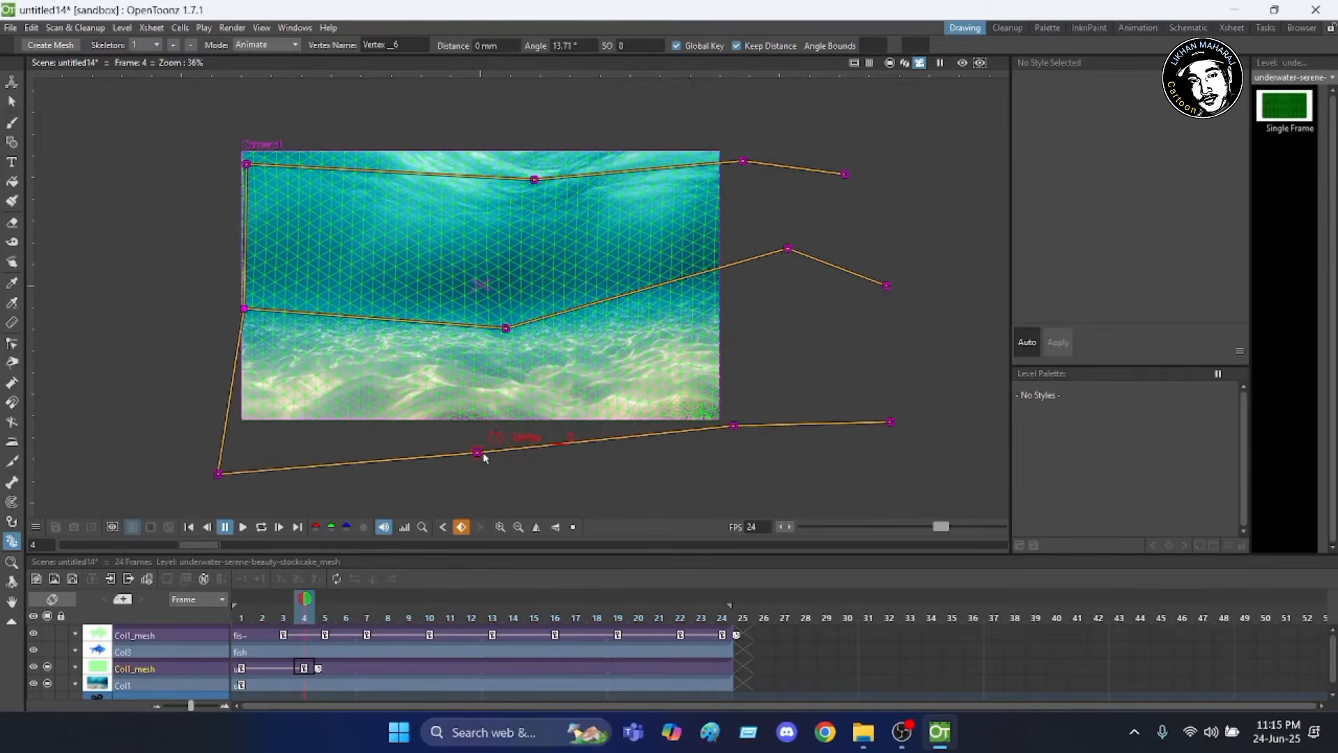
left_click_drag(731, 430, 731, 450)
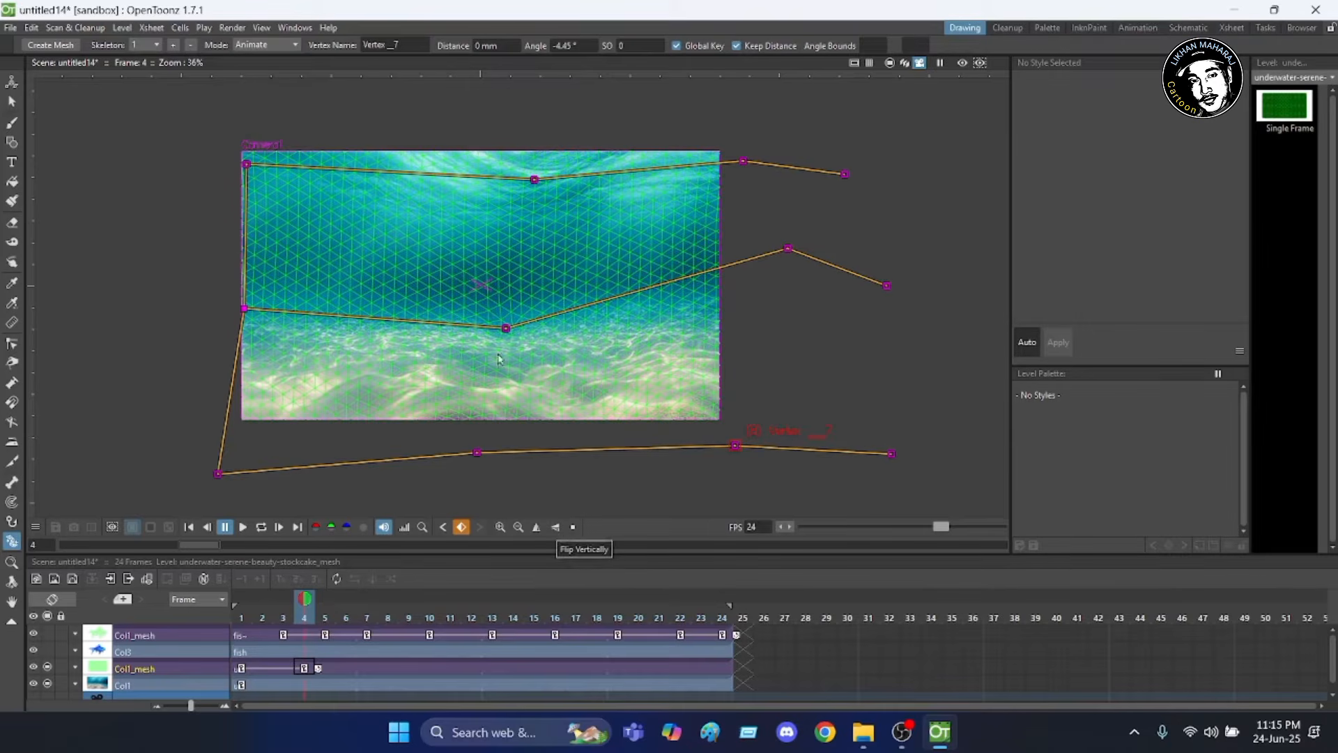
At frame 8, lower the bottom branch's second vertex and the middle and upper branches' outer bends, and shift the upper-left corner slightly inward.
left_click(389, 618)
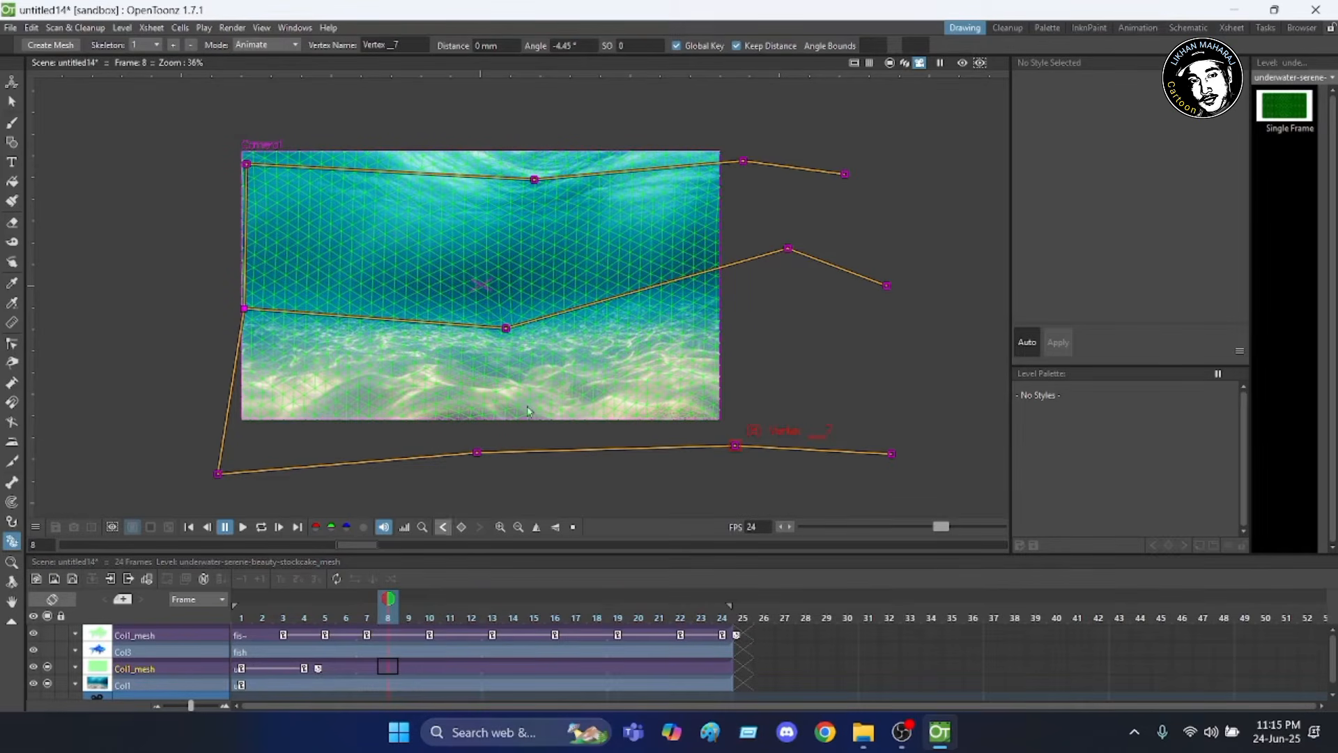
left_click_drag(478, 452, 478, 468)
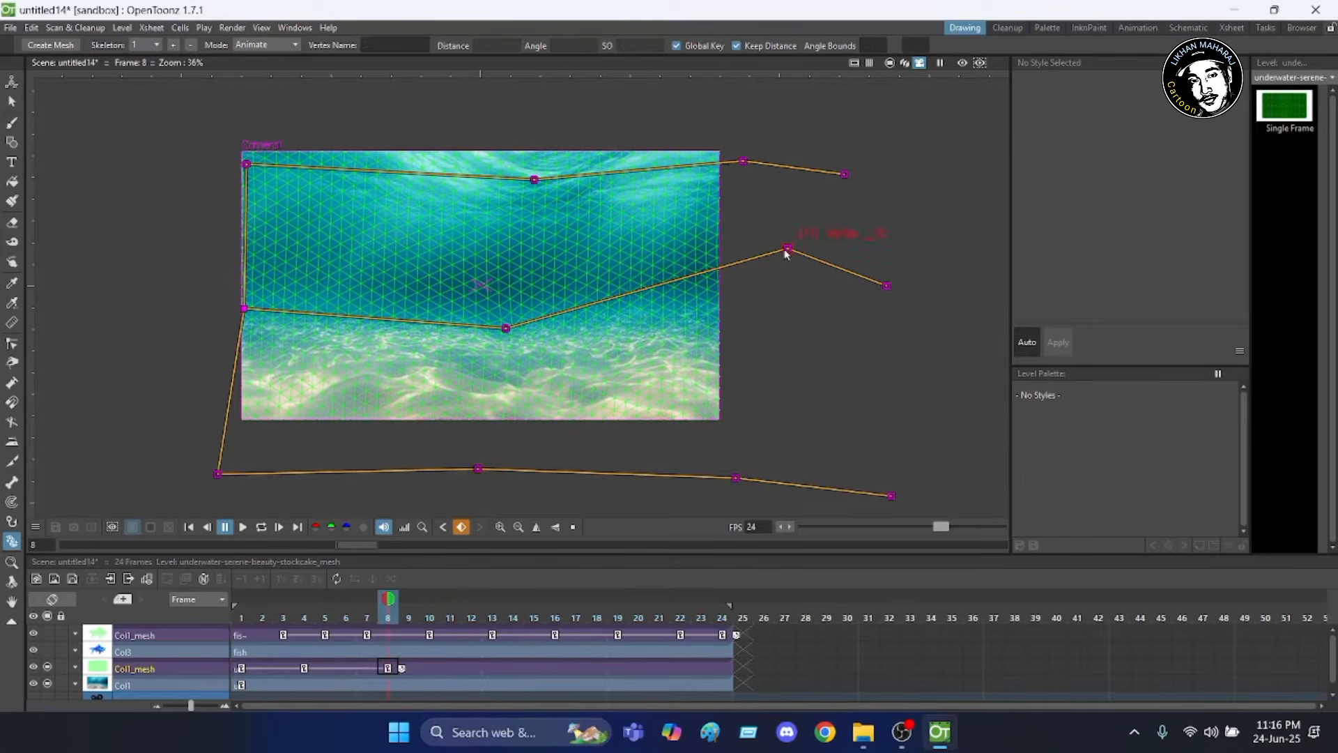
left_click_drag(787, 249, 800, 330)
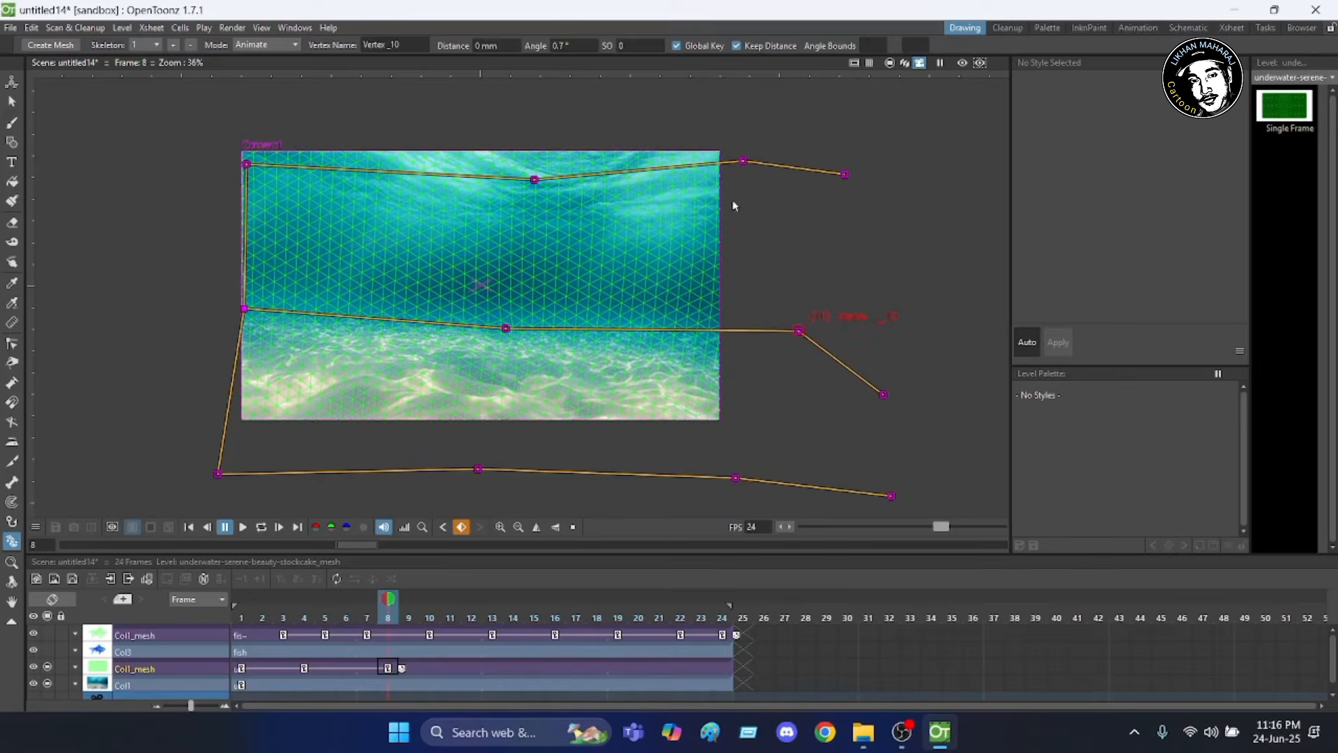
left_click_drag(741, 163, 743, 211)
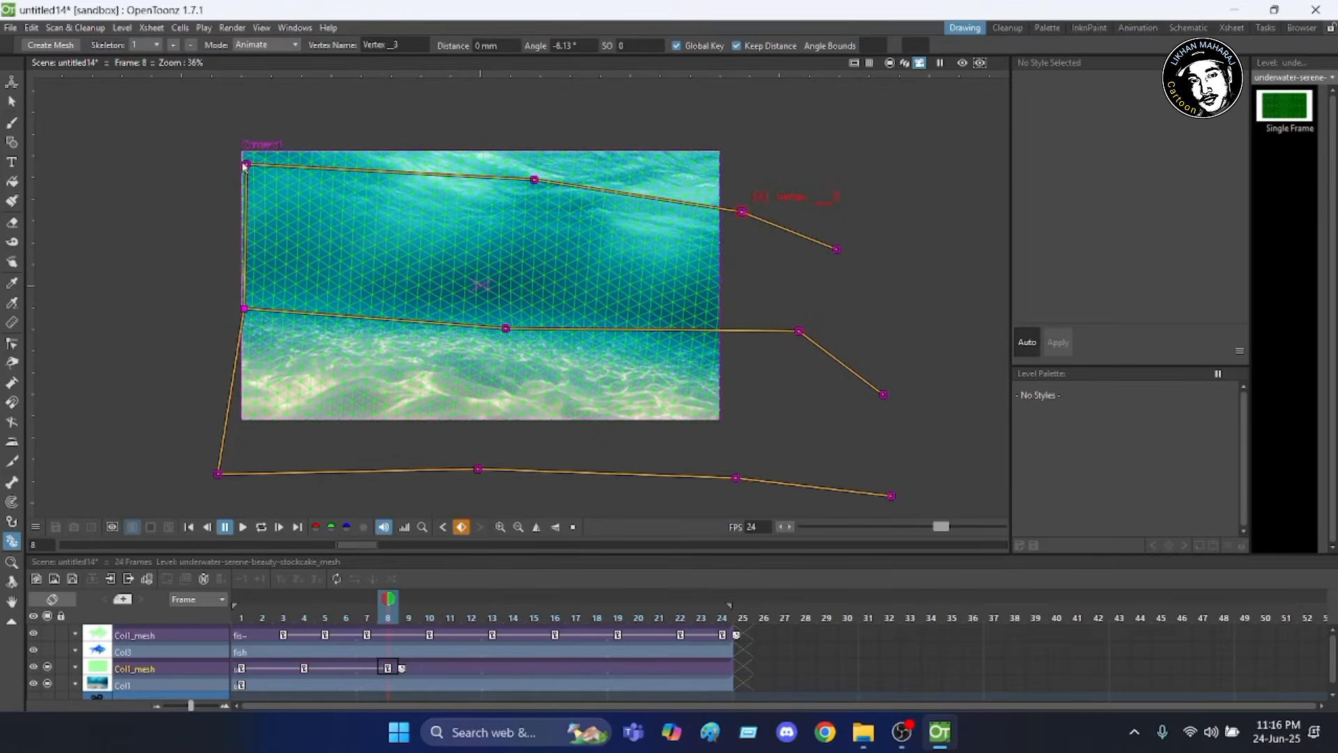
mouse_move(245, 166)
left_mouse_down()
mouse_move(259, 169)
mouse_move(248, 157)
mouse_move(237, 176)
mouse_move(255, 175)
left_mouse_up()
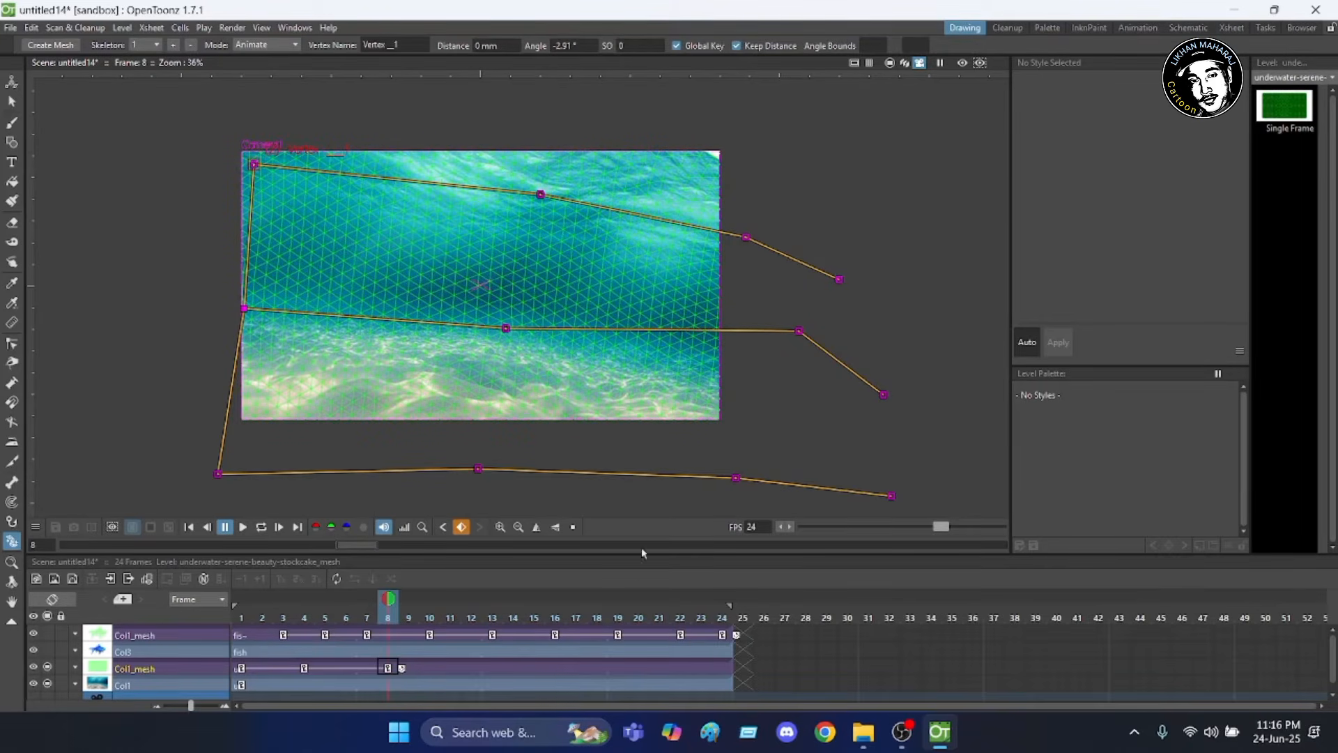
At frame 13, raise all three branches of the background skeleton, return the upper-left corner outward, and bend the lower branch's end vertex down to about -27.68°.
left_click(492, 620)
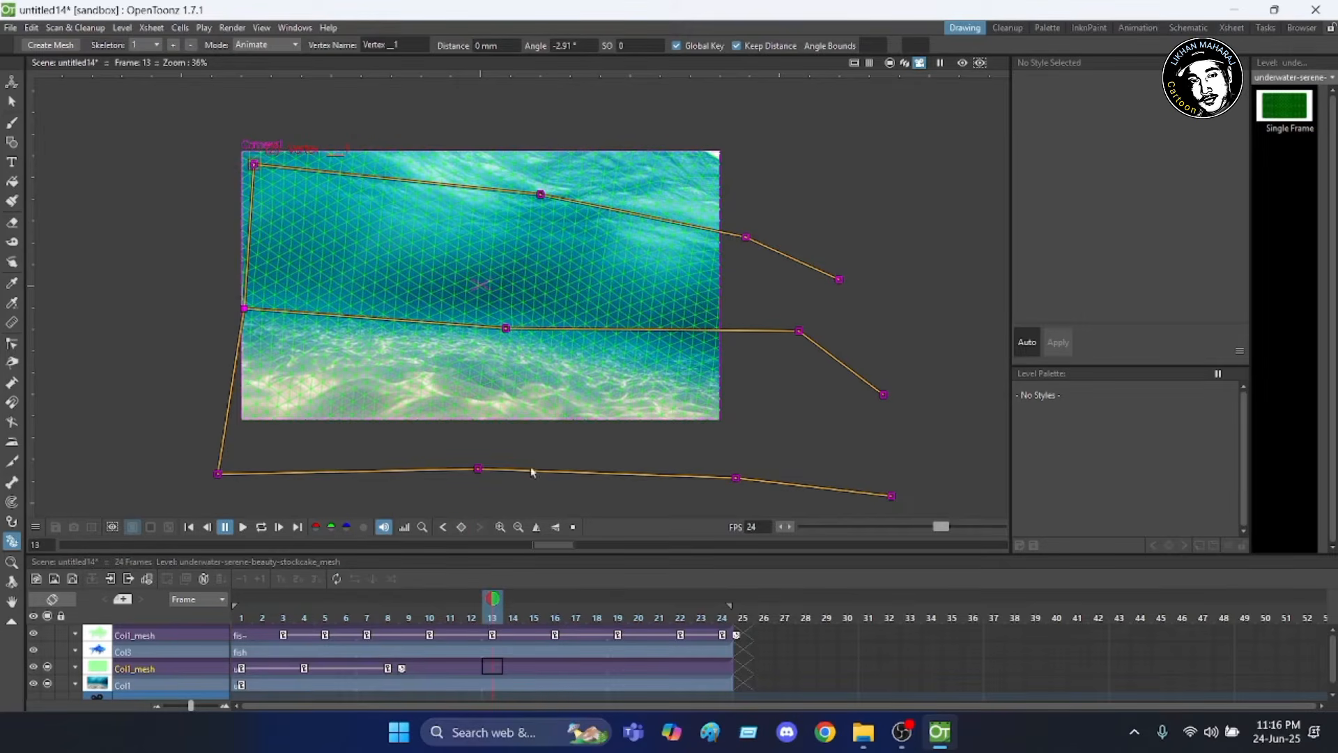
left_click_drag(479, 469, 477, 442)
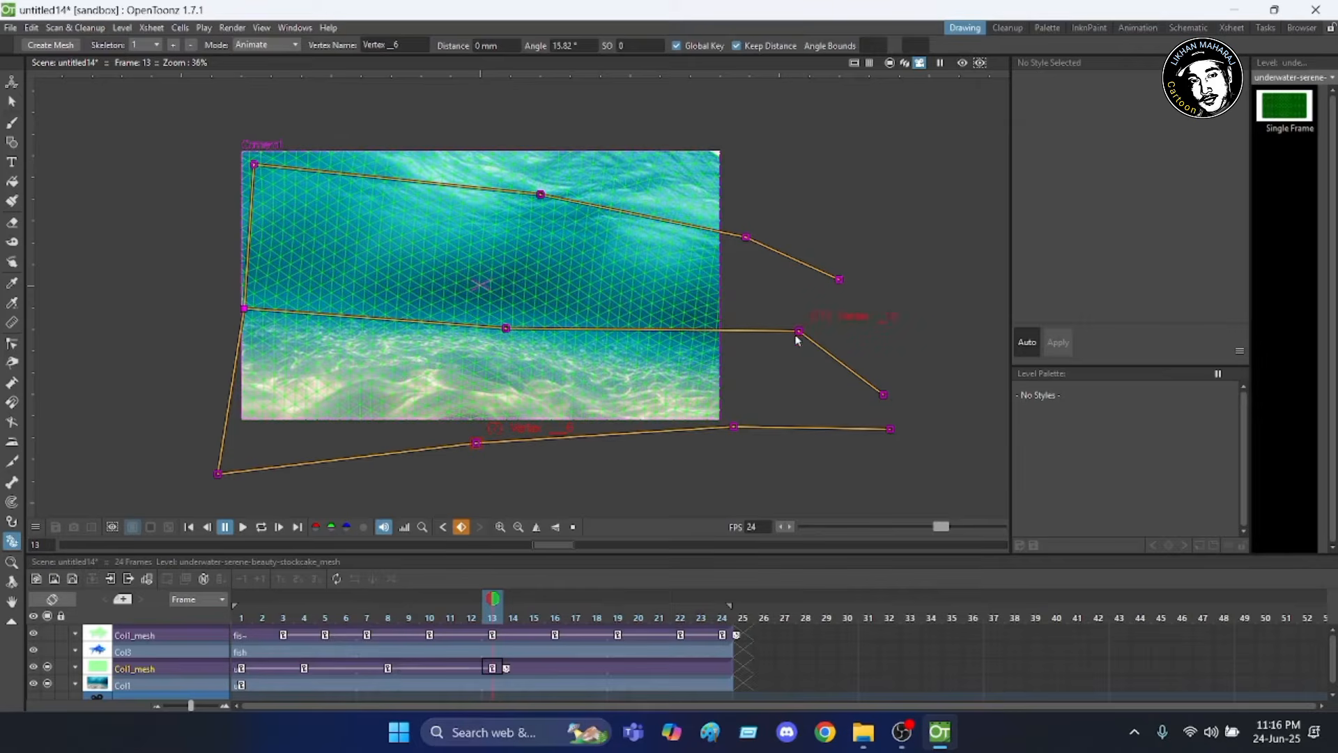
left_click_drag(799, 332, 778, 286)
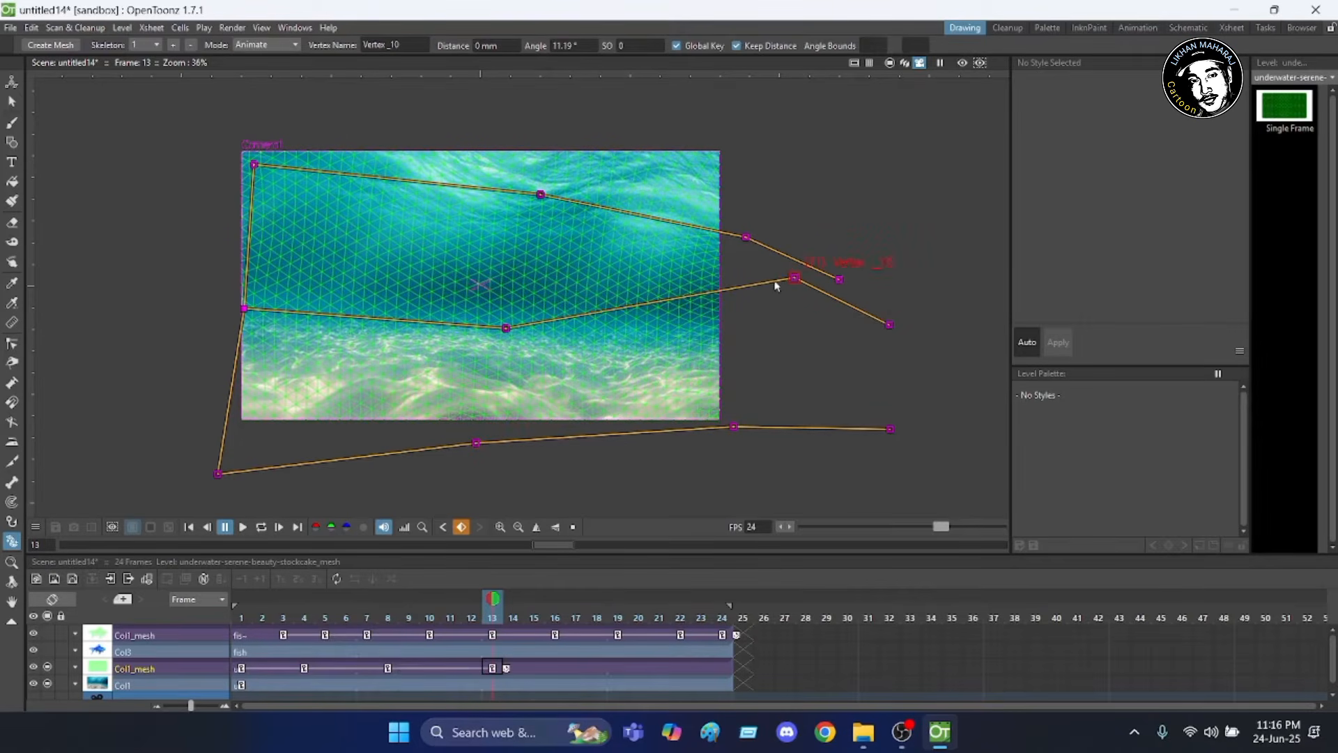
left_click_drag(746, 237, 736, 166)
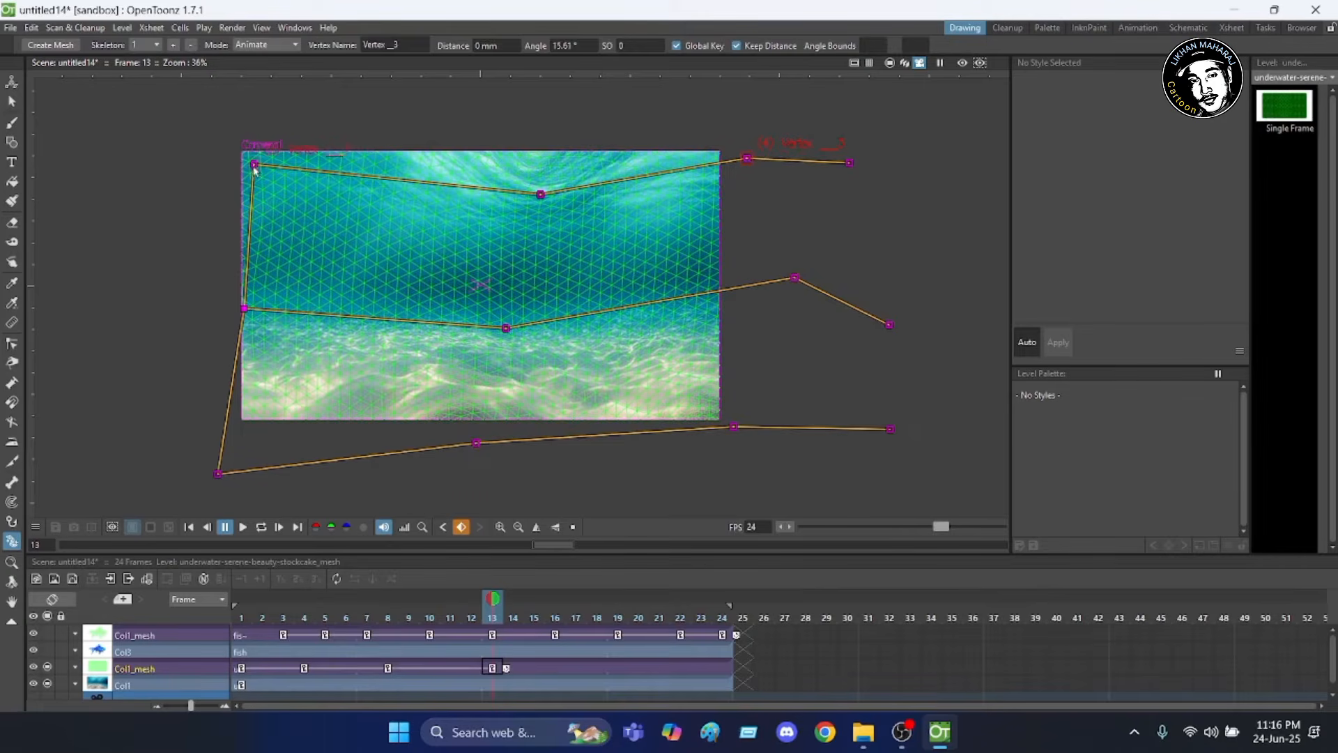
left_click_drag(256, 170, 246, 179)
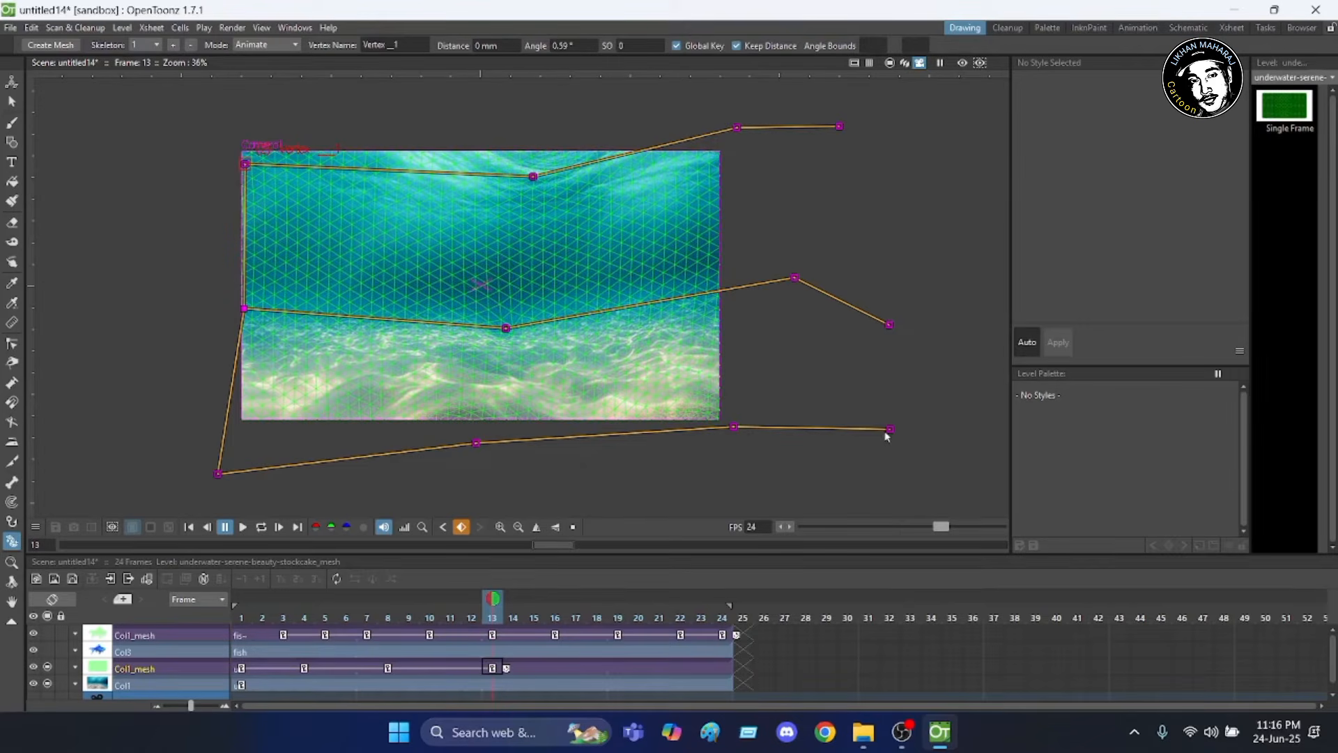
left_click_drag(887, 436, 852, 496)
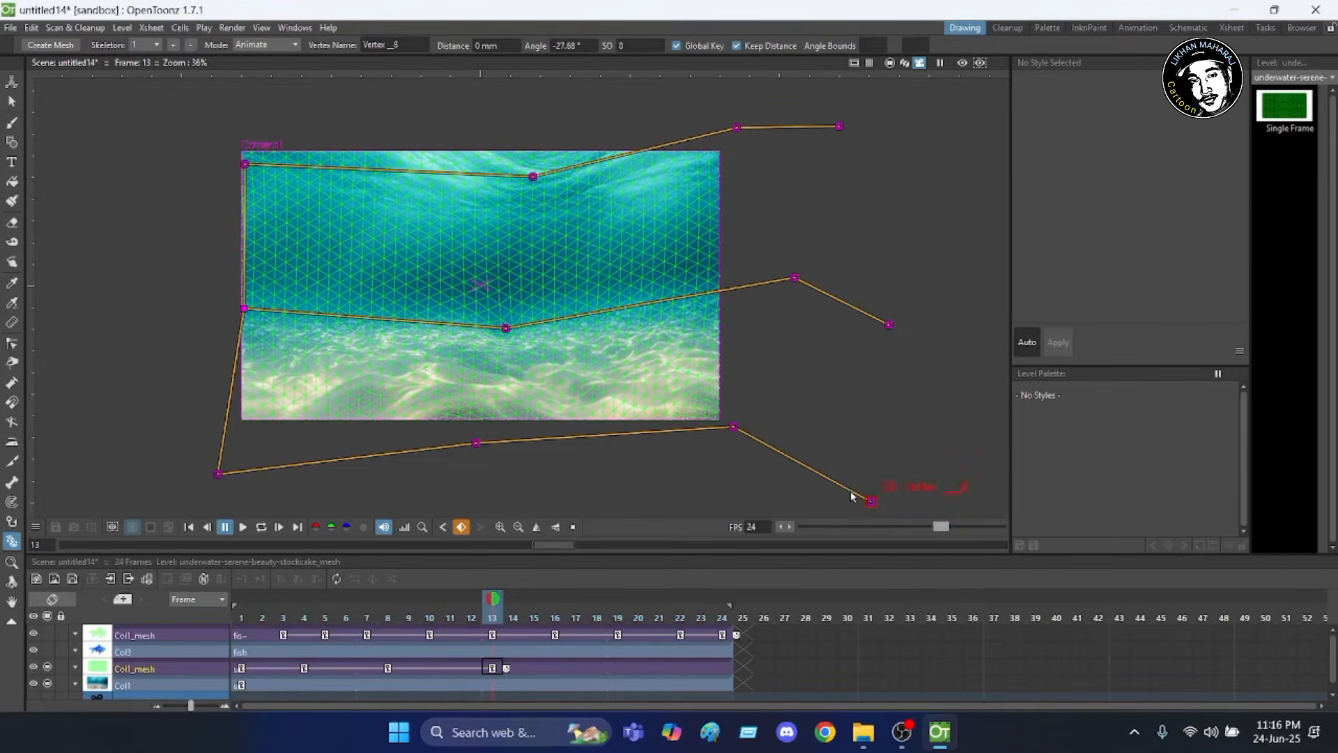
At frame 17, lower the bottom branch slightly, raise the middle and upper branches' inner vertices, and swing the upper branch's outer bend down to about -10.8°.
left_click(575, 619)
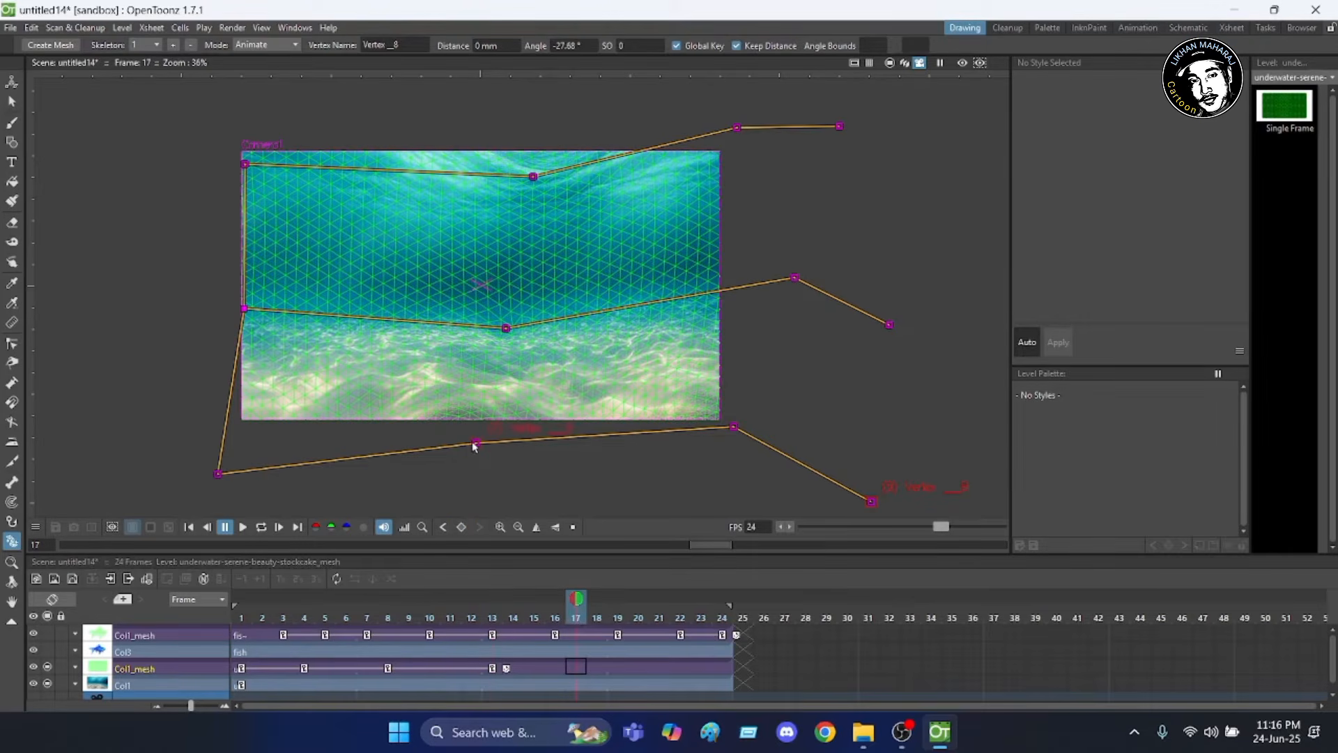
left_click_drag(473, 446, 474, 460)
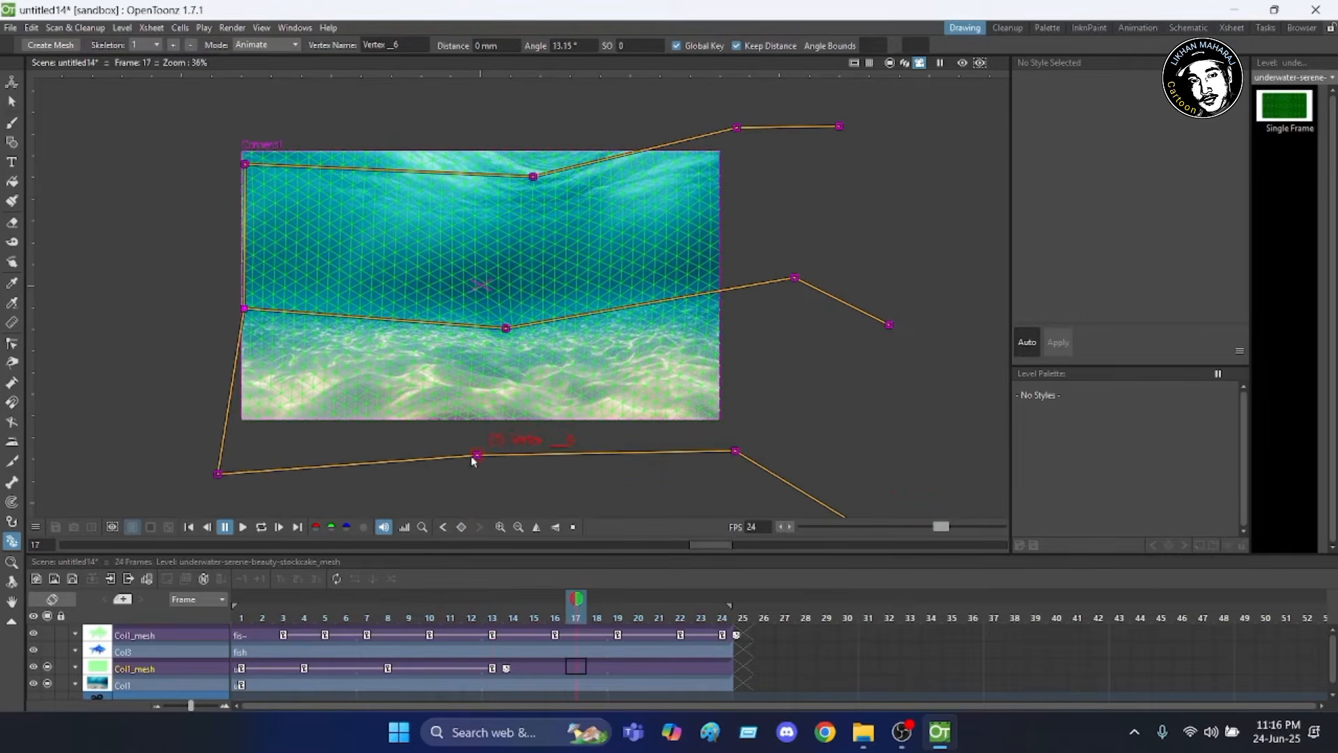
left_click(503, 322)
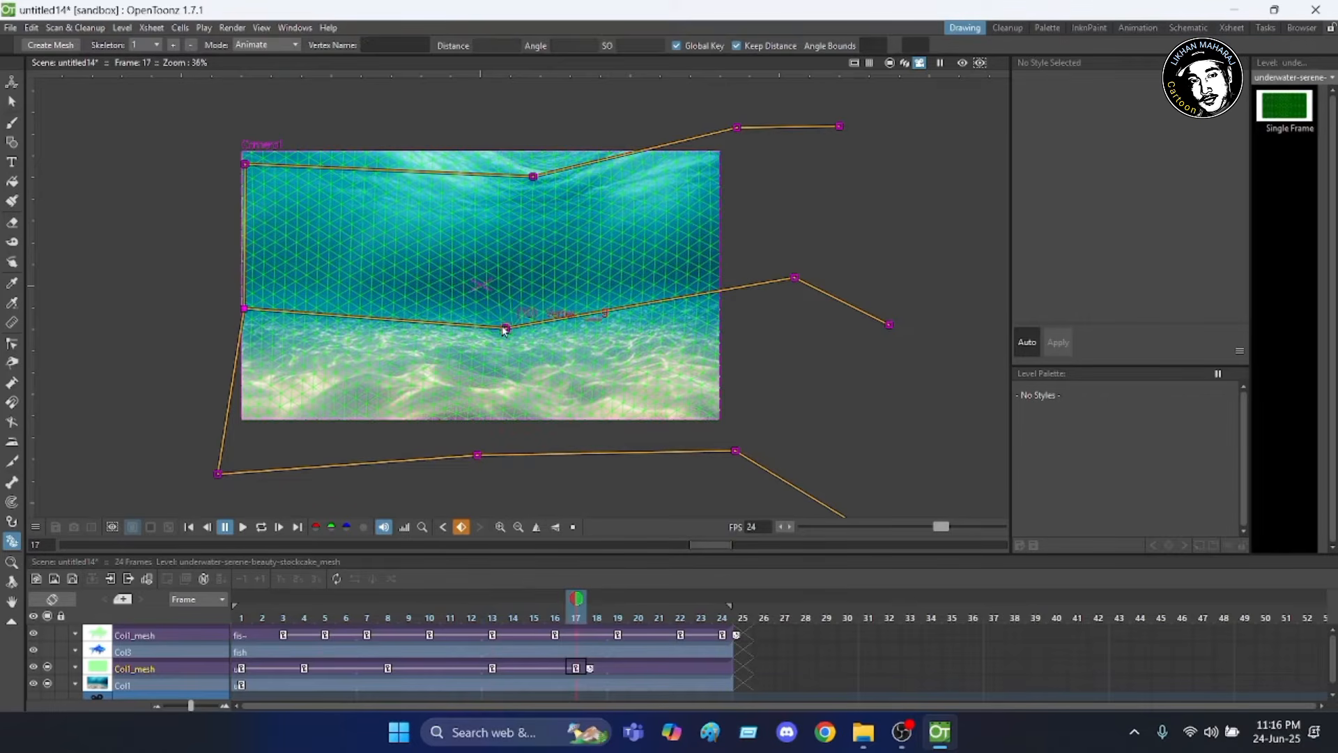
left_click_drag(505, 325, 504, 313)
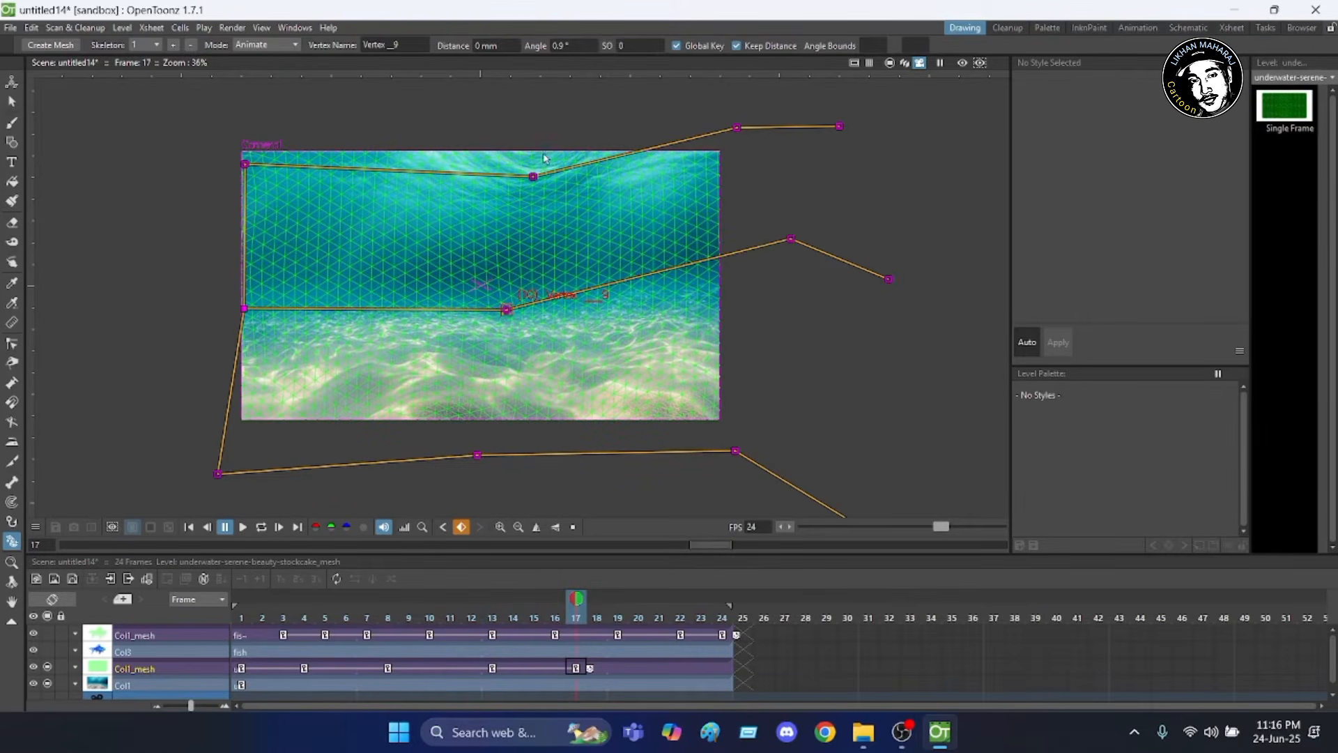
left_click_drag(533, 176, 534, 166)
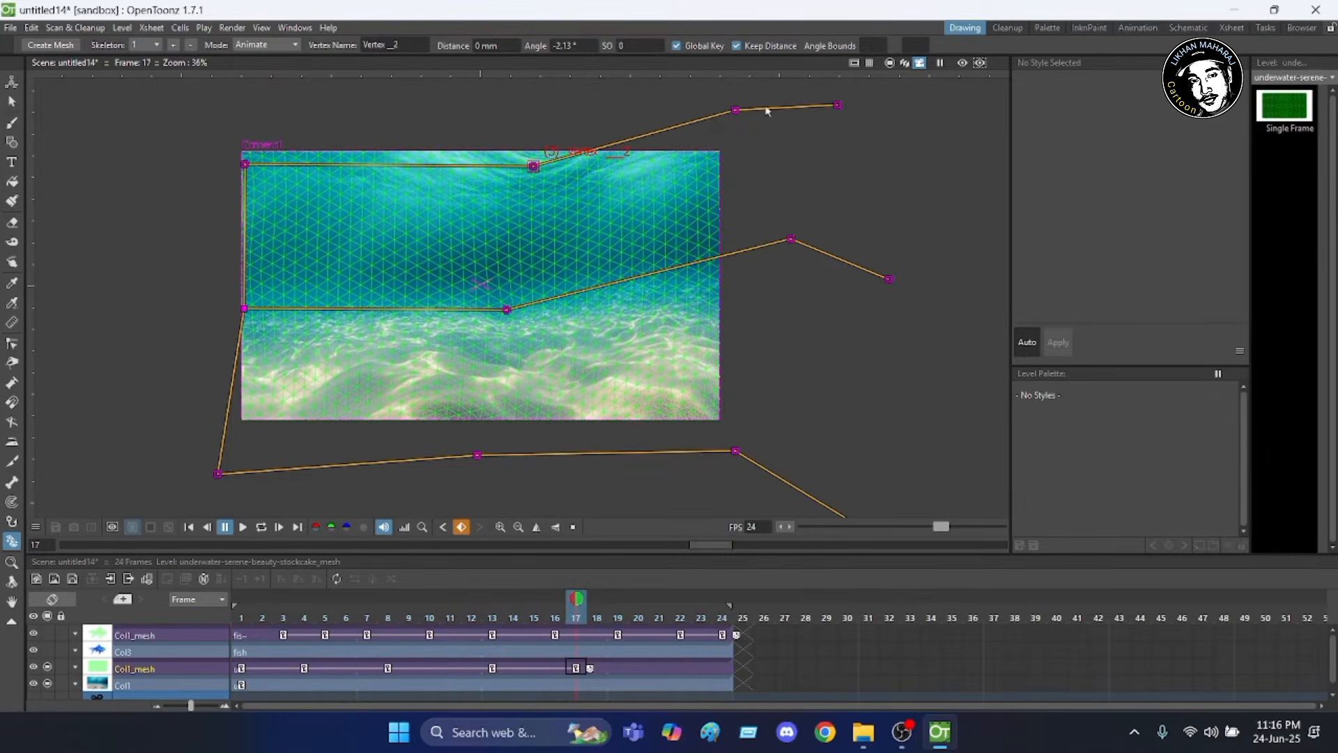
left_click_drag(735, 115, 740, 209)
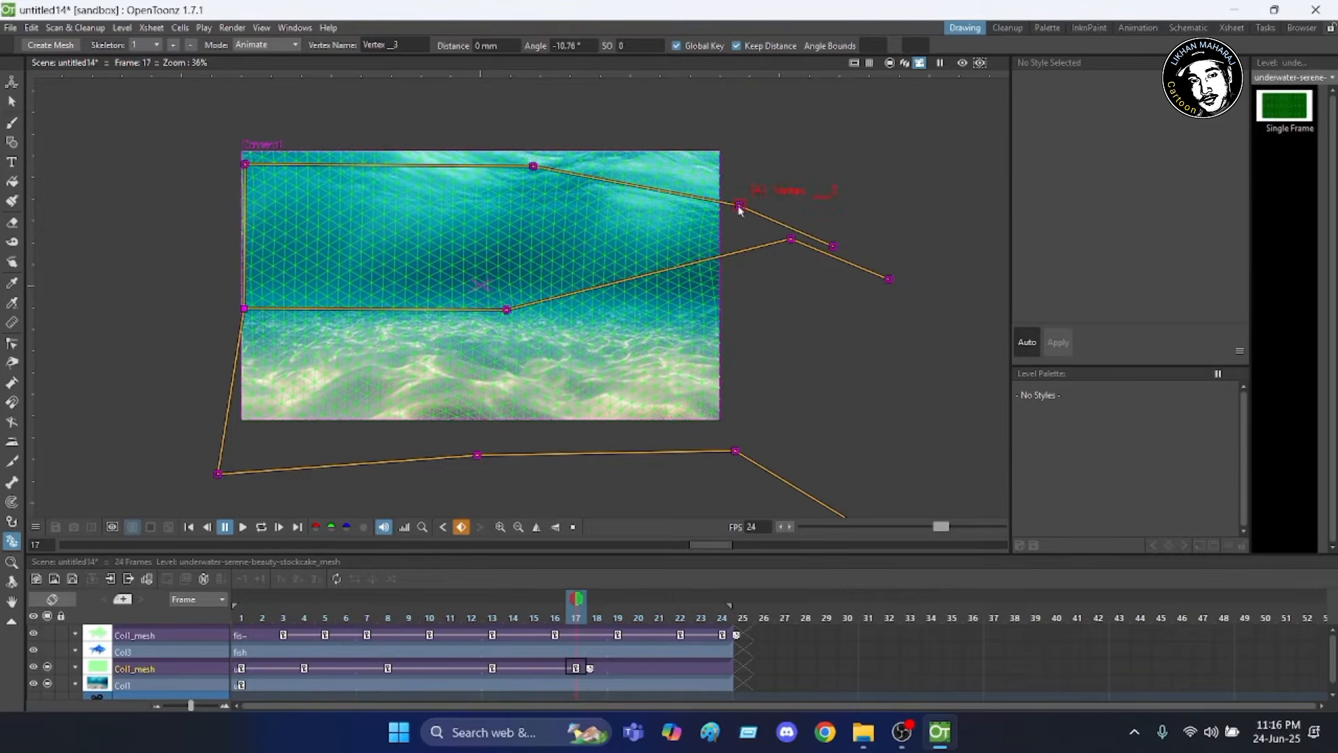
At frame 21, raise the upper branch's outer bend to about -0.18° and lower its inner vertex to about -8.73°.
left_click(659, 616)
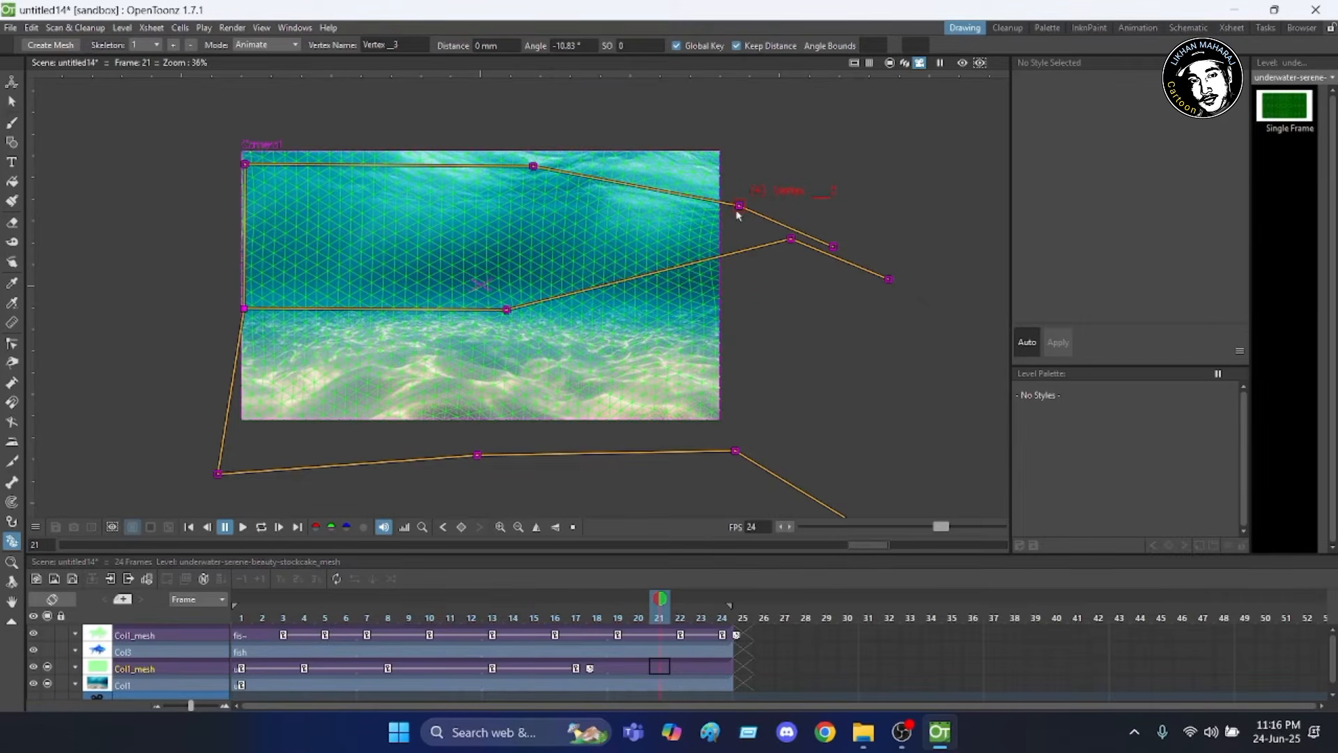
left_click_drag(740, 206, 743, 168)
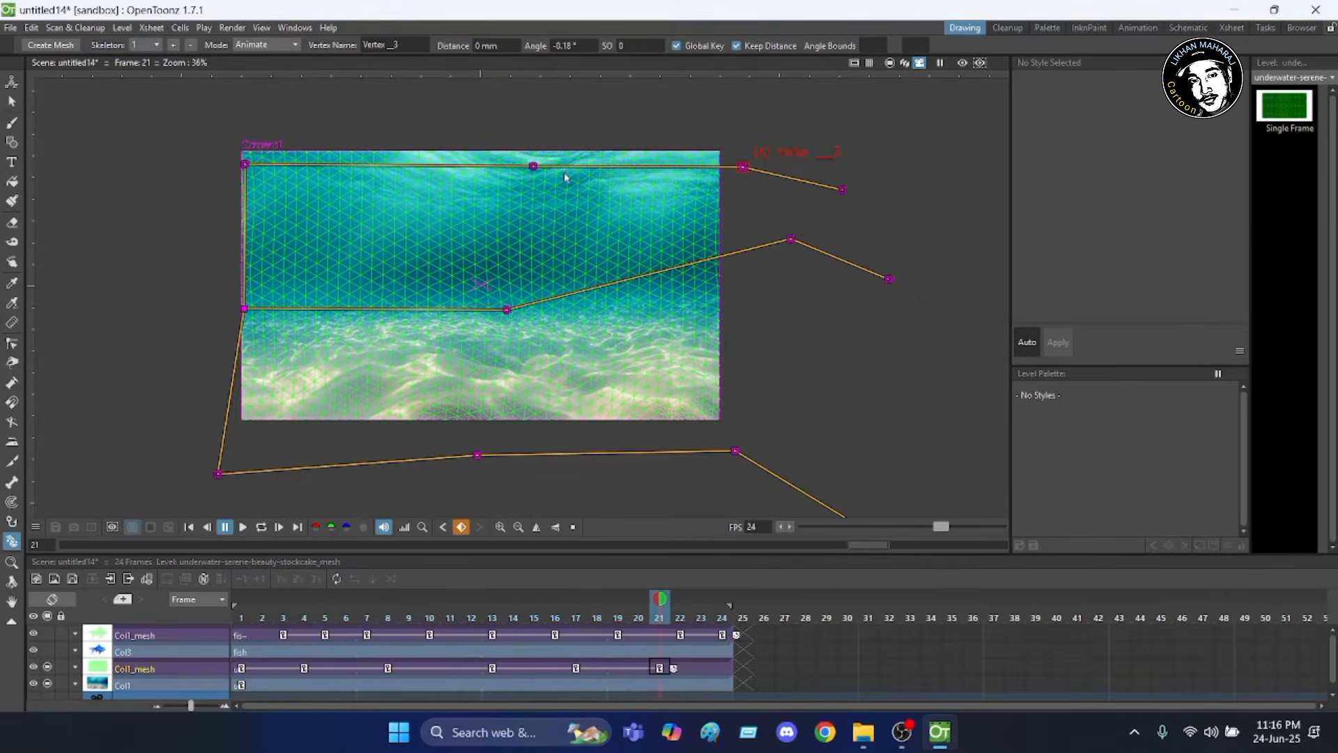
left_click_drag(533, 167, 529, 200)
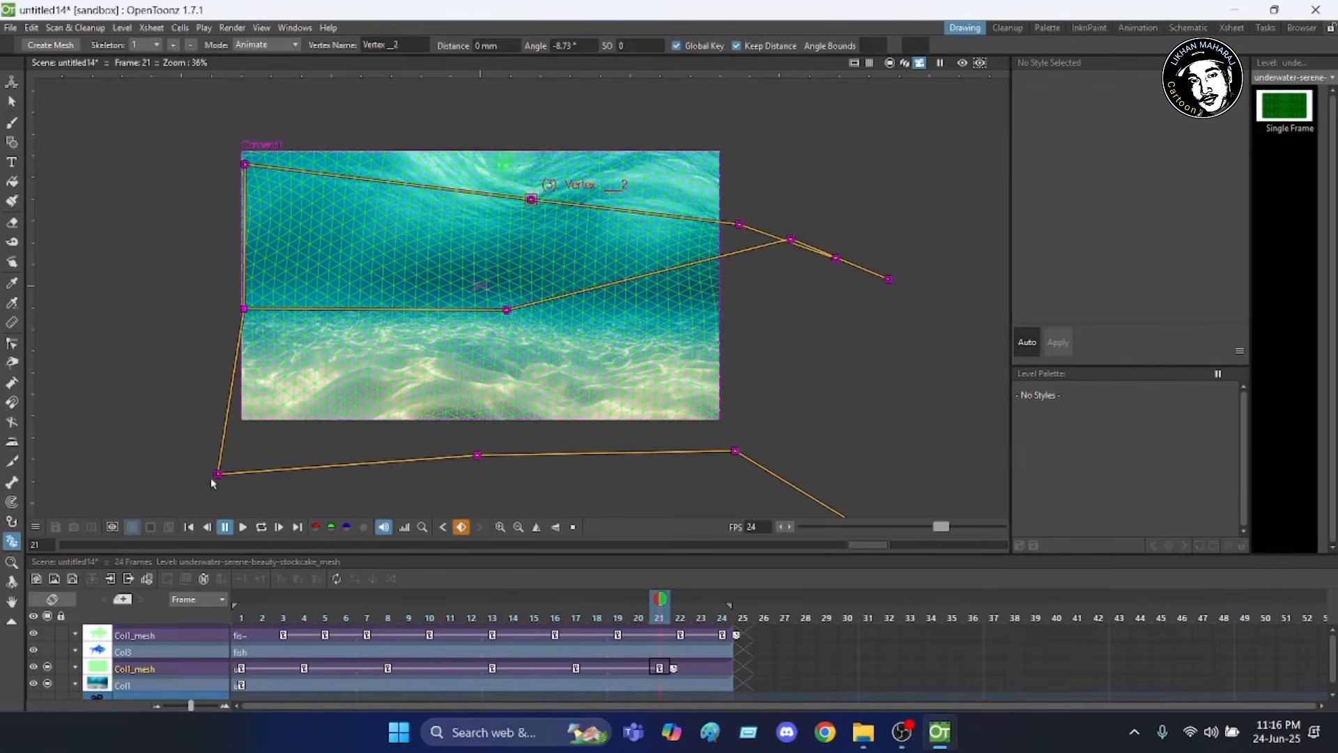
At frame 21, swing the skeleton's lower-left corner inward to about -5.88°, lower the bottom branch's third vertex to about -10.82° and raise its end to about 32.06°.
mouse_move(218, 475)
left_mouse_down()
mouse_move(242, 477)
mouse_move(229, 474)
left_mouse_up()
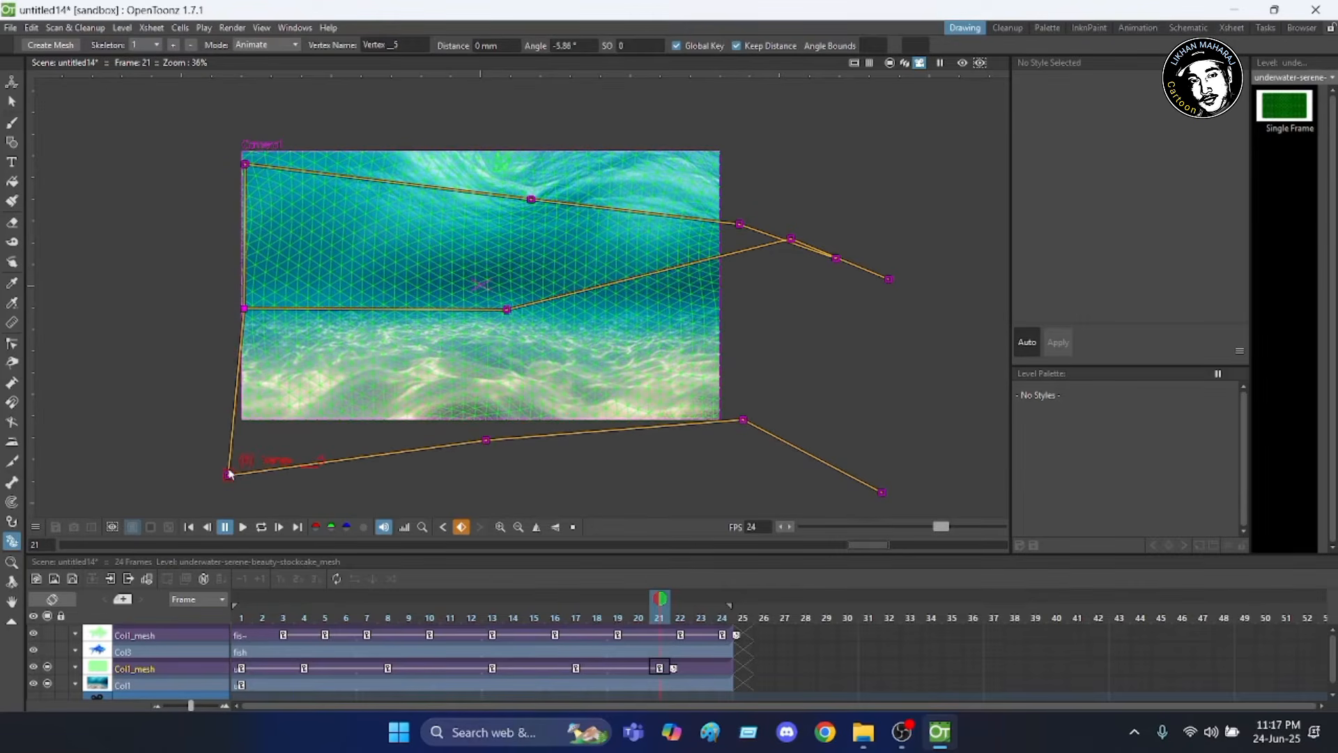
left_click(740, 415)
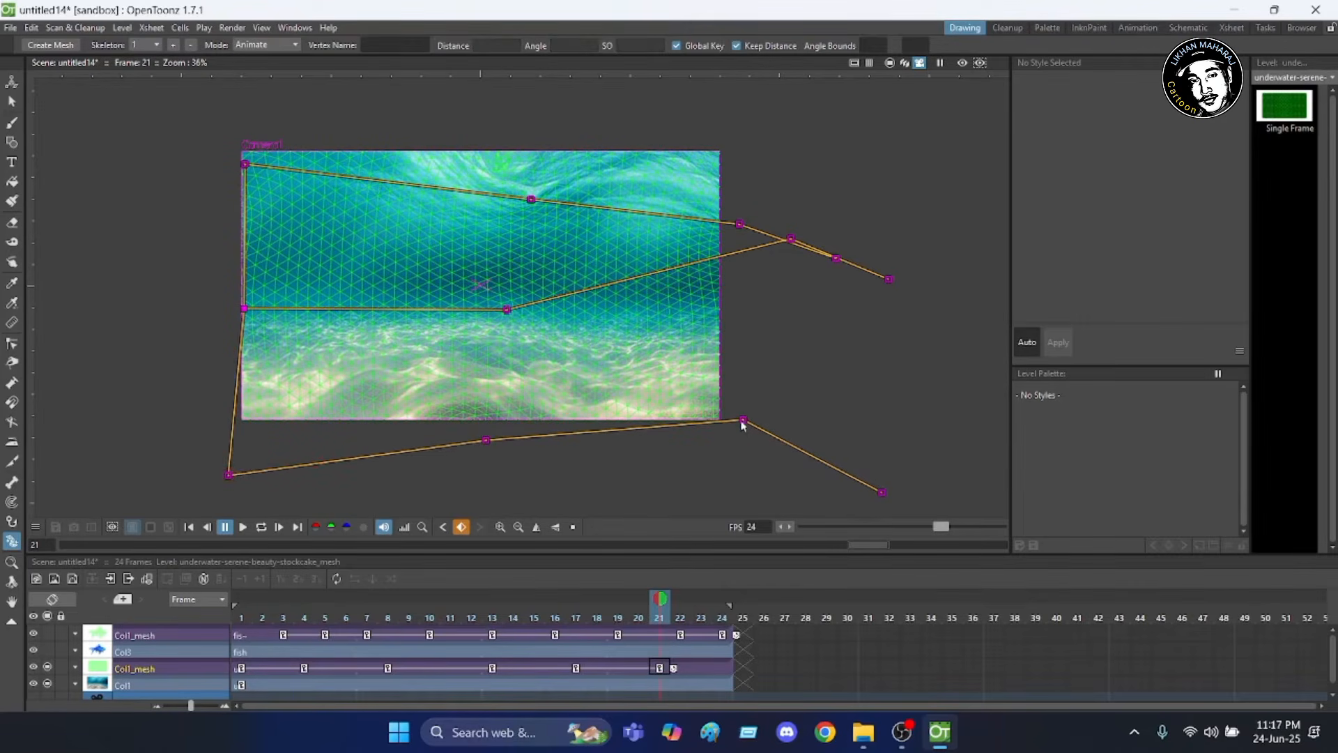
left_click_drag(742, 421, 743, 452)
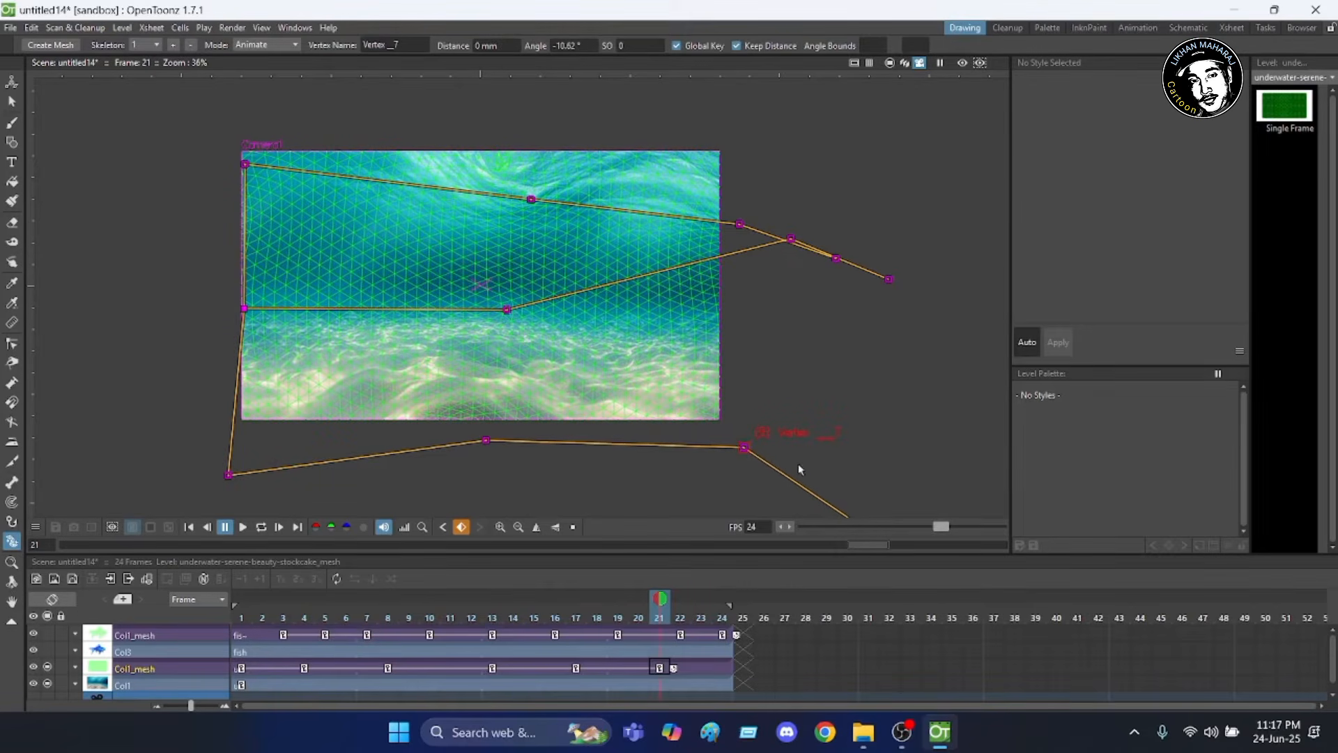
scroll(788, 356, "down", 1)
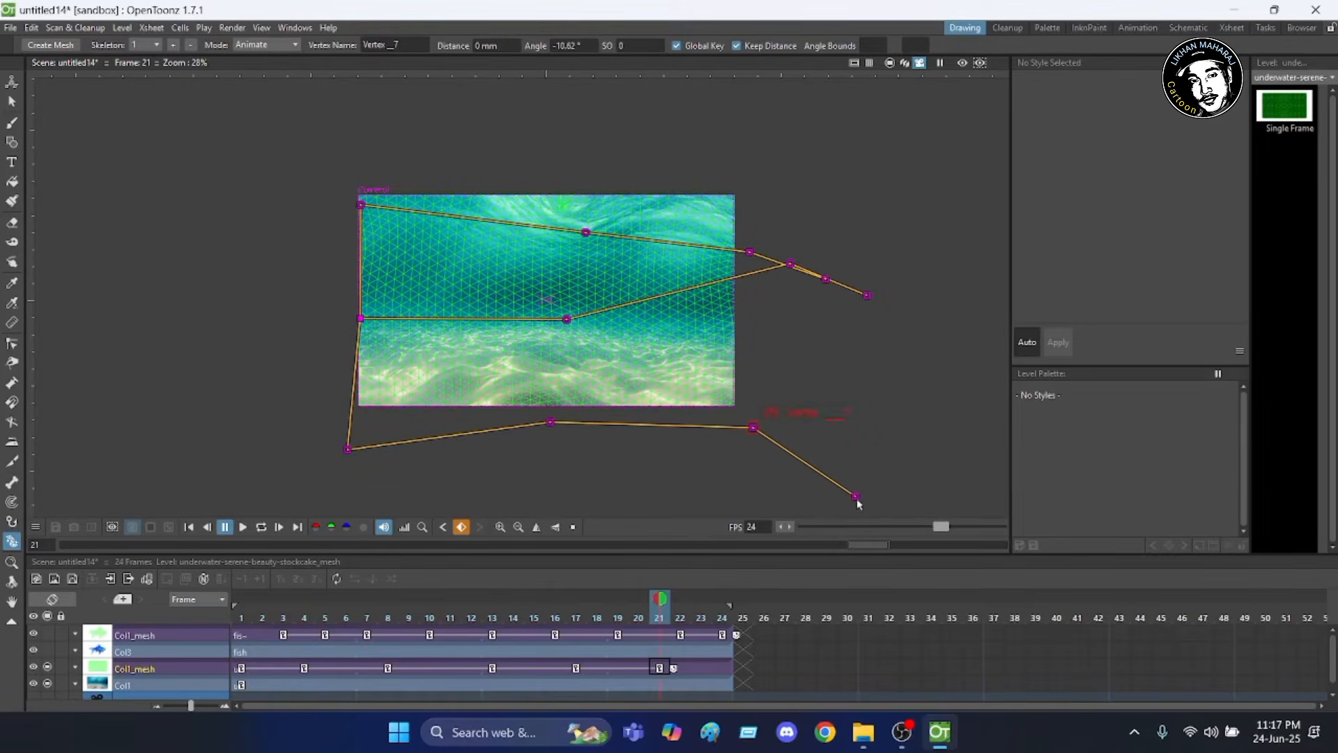
left_click_drag(858, 502, 863, 376)
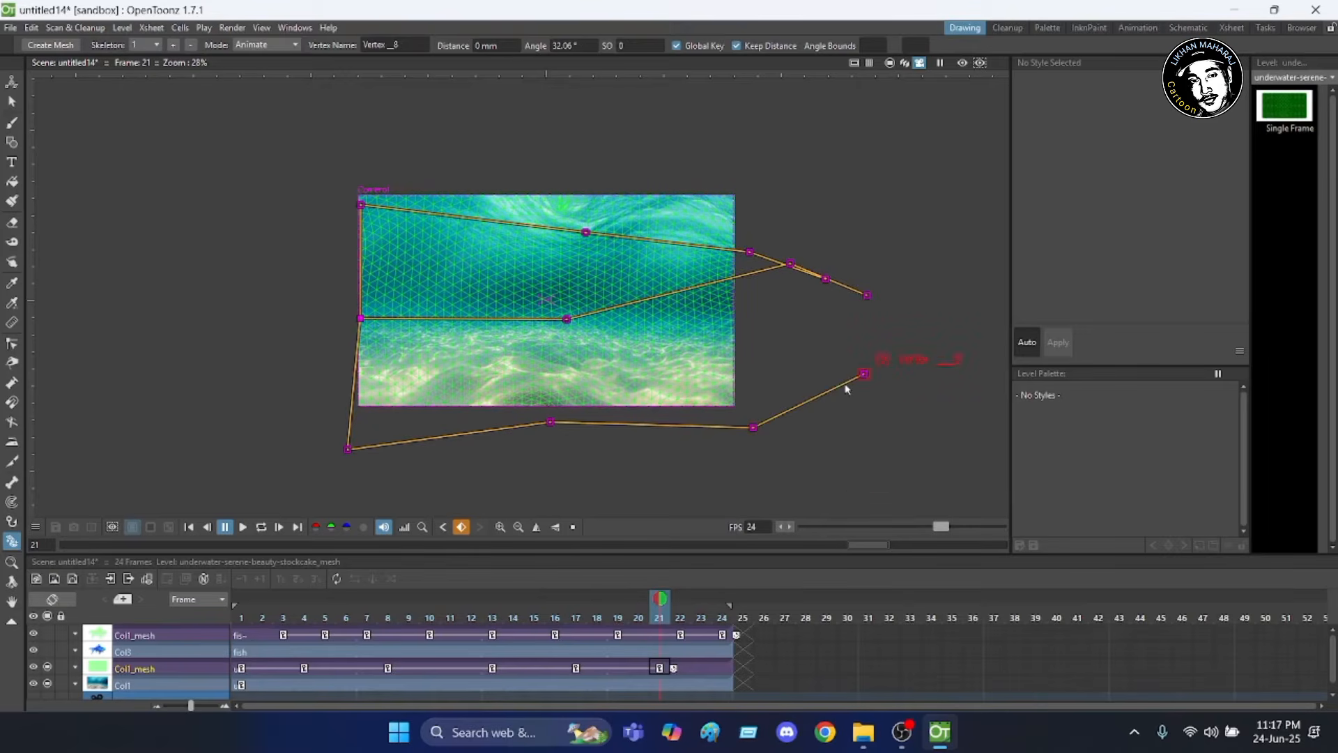
At frame 24, swing the lower-left corner to about -2.92°, lower the bottom branch's third vertex to about -18.35°, raise the upper outer bend and lower the middle one.
left_click(724, 619)
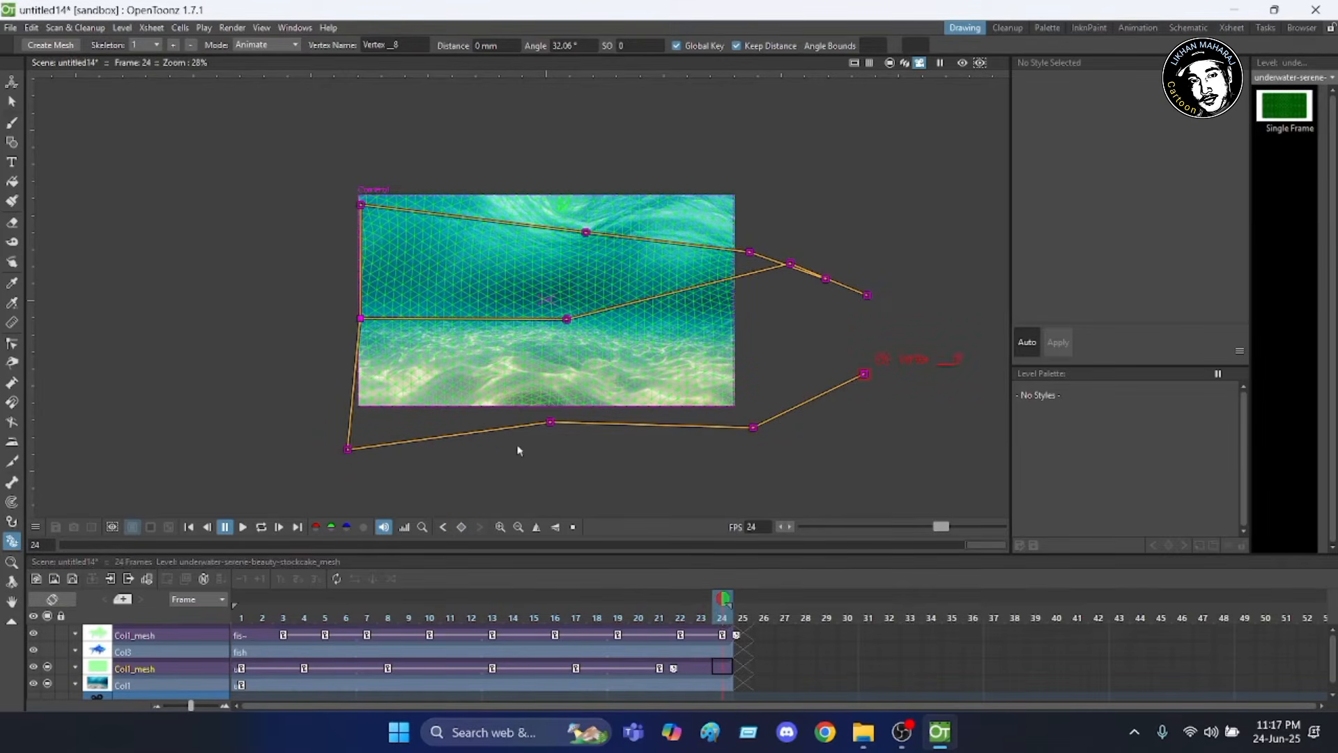
left_click_drag(347, 453, 355, 450)
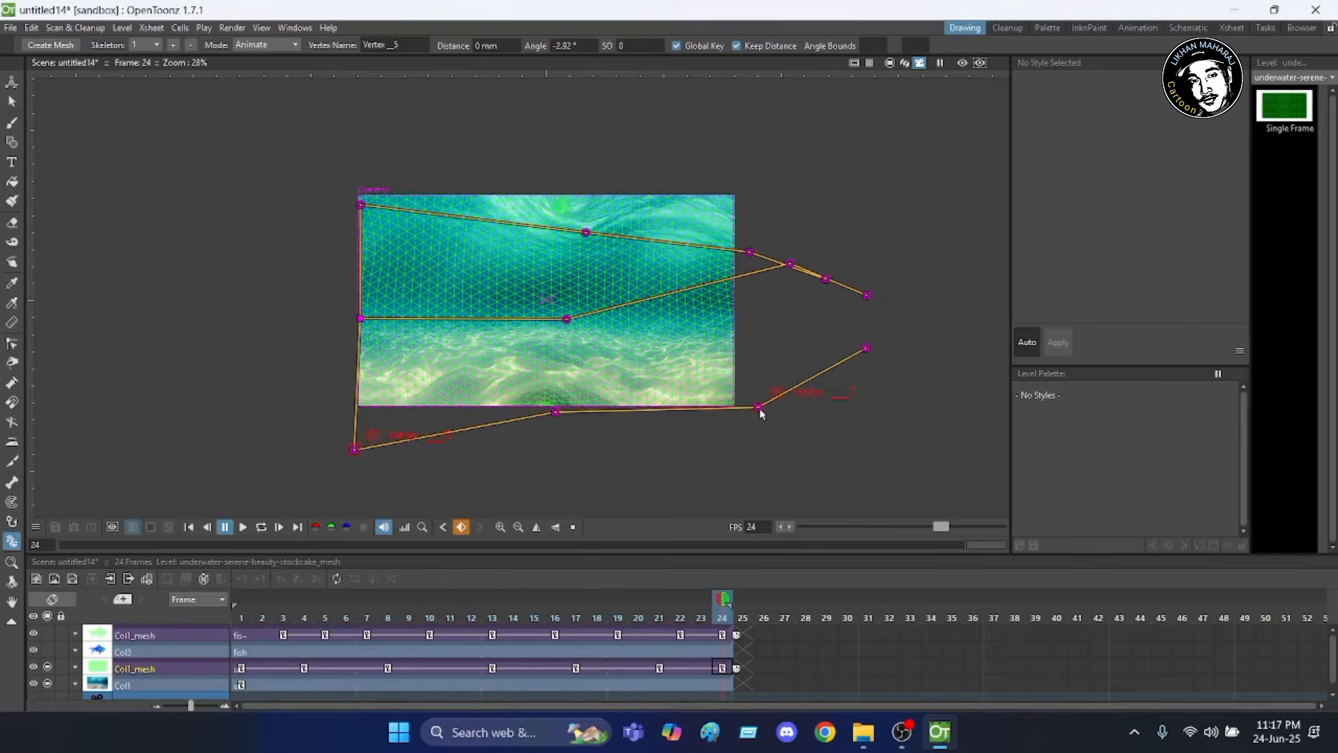
left_click_drag(760, 411, 759, 438)
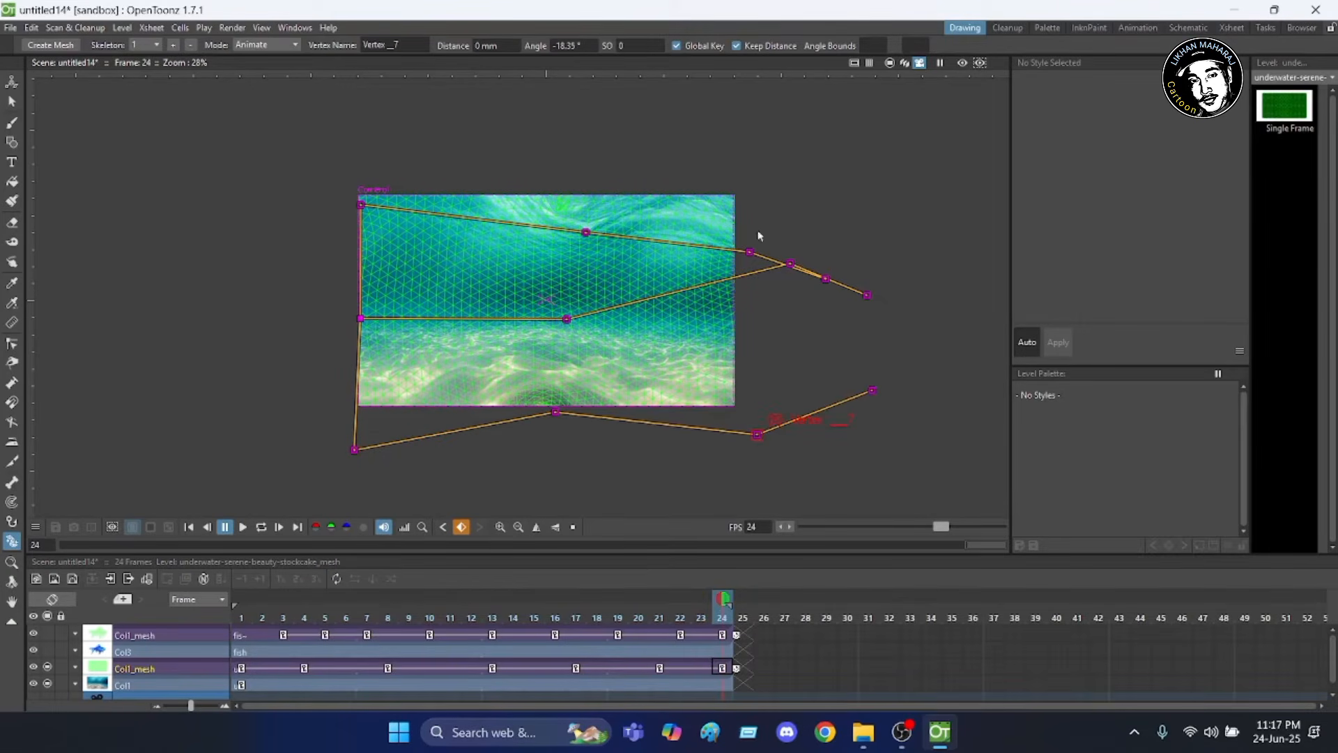
left_click_drag(750, 252, 750, 224)
left_click_drag(789, 265, 771, 302)
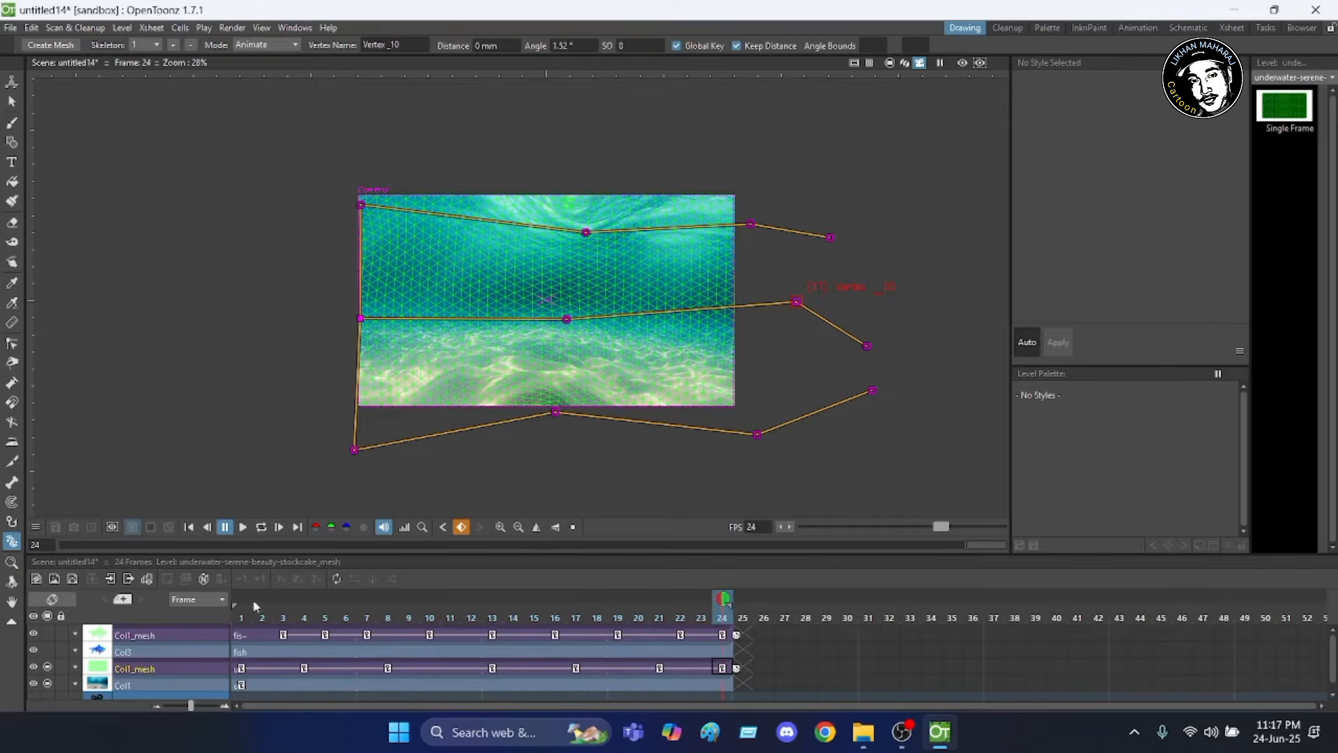
With the Animate tool, shift the background mesh at frame 24 to about X -61.72 mm, Y 3.76 mm.
left_click(242, 618)
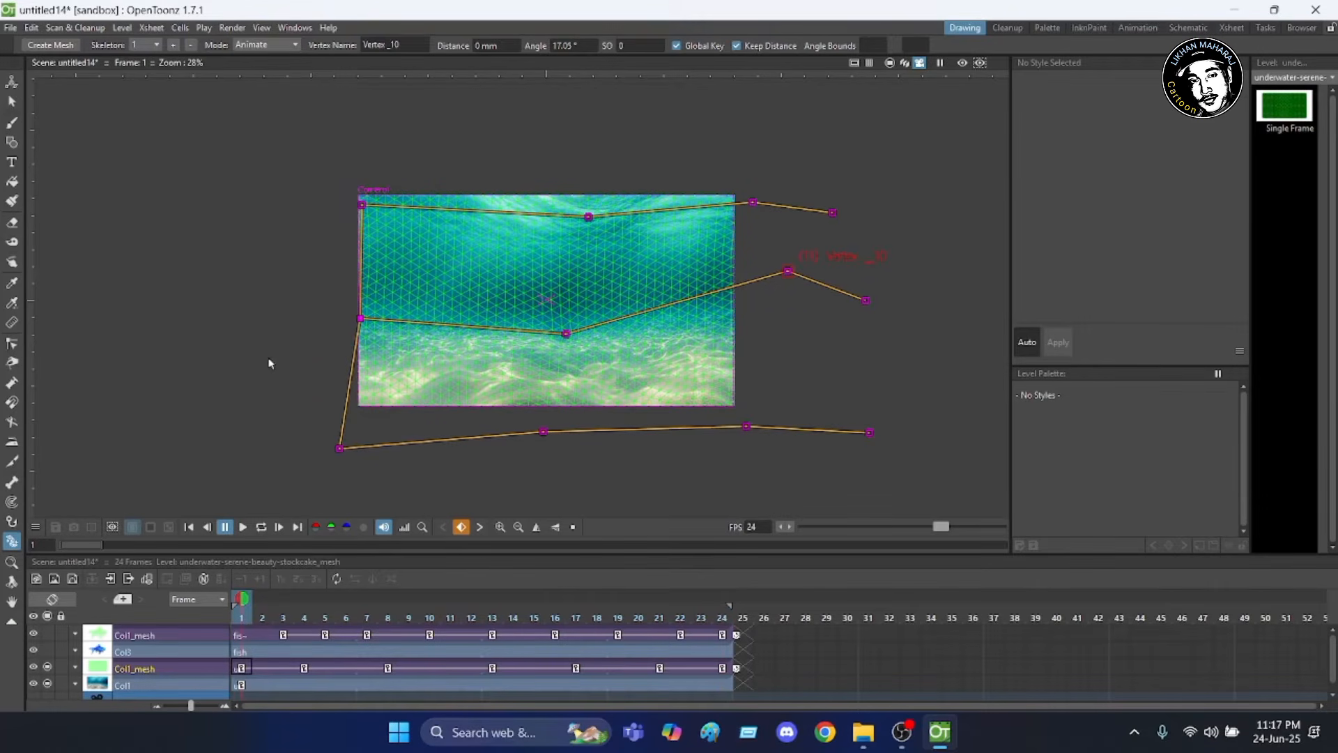
left_click(13, 83)
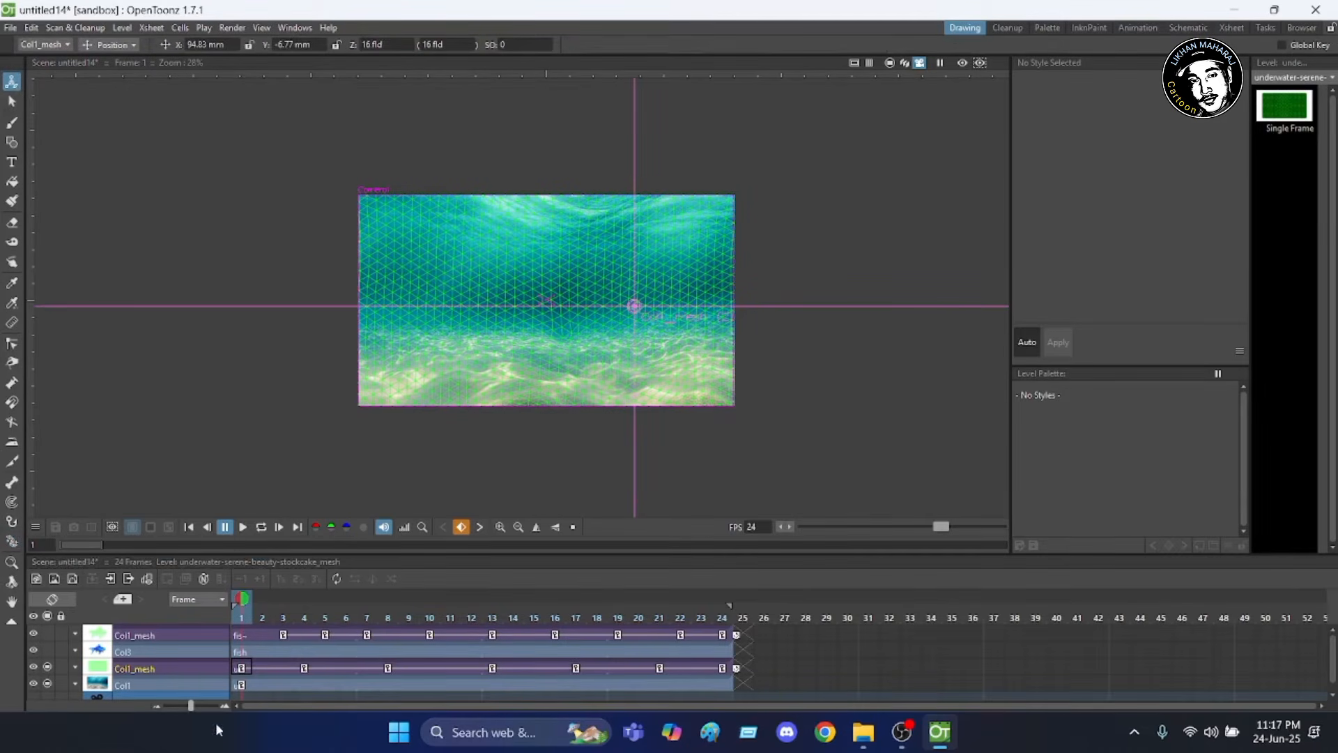
scroll(236, 632, "down", 1)
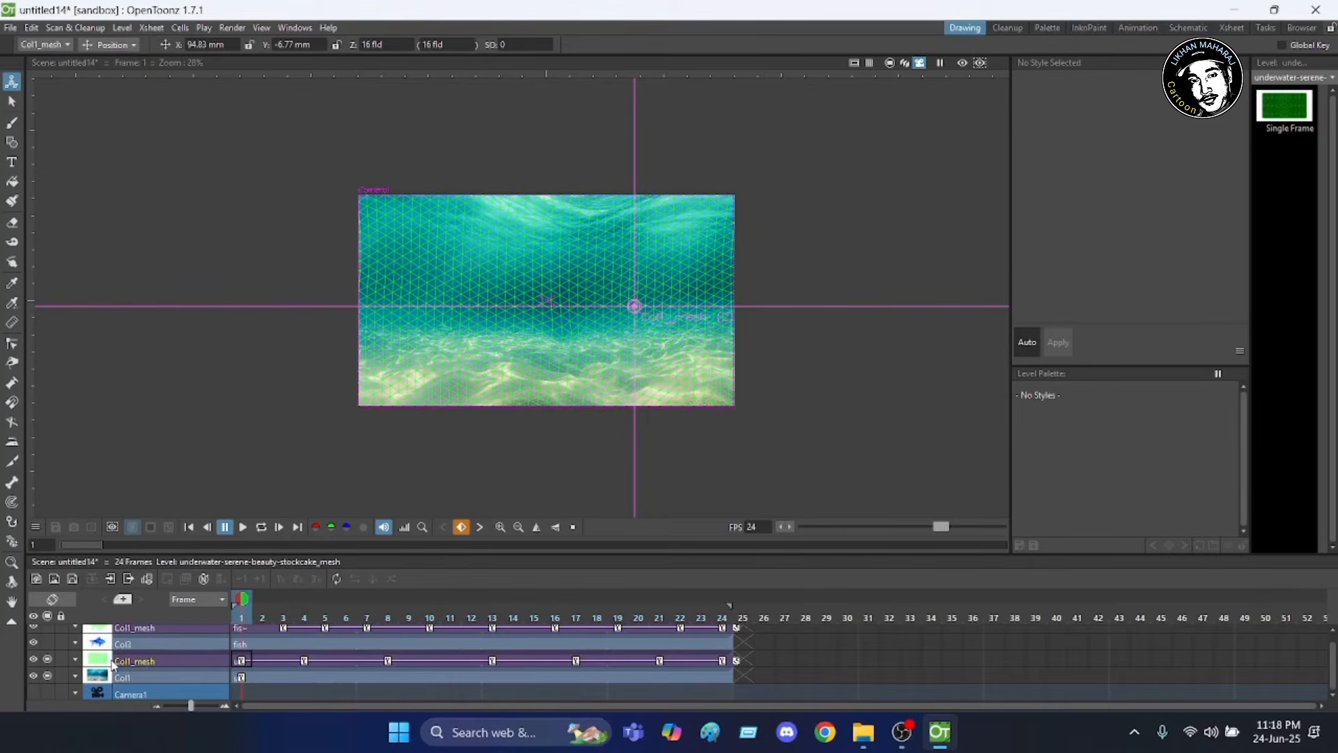
left_click(113, 662)
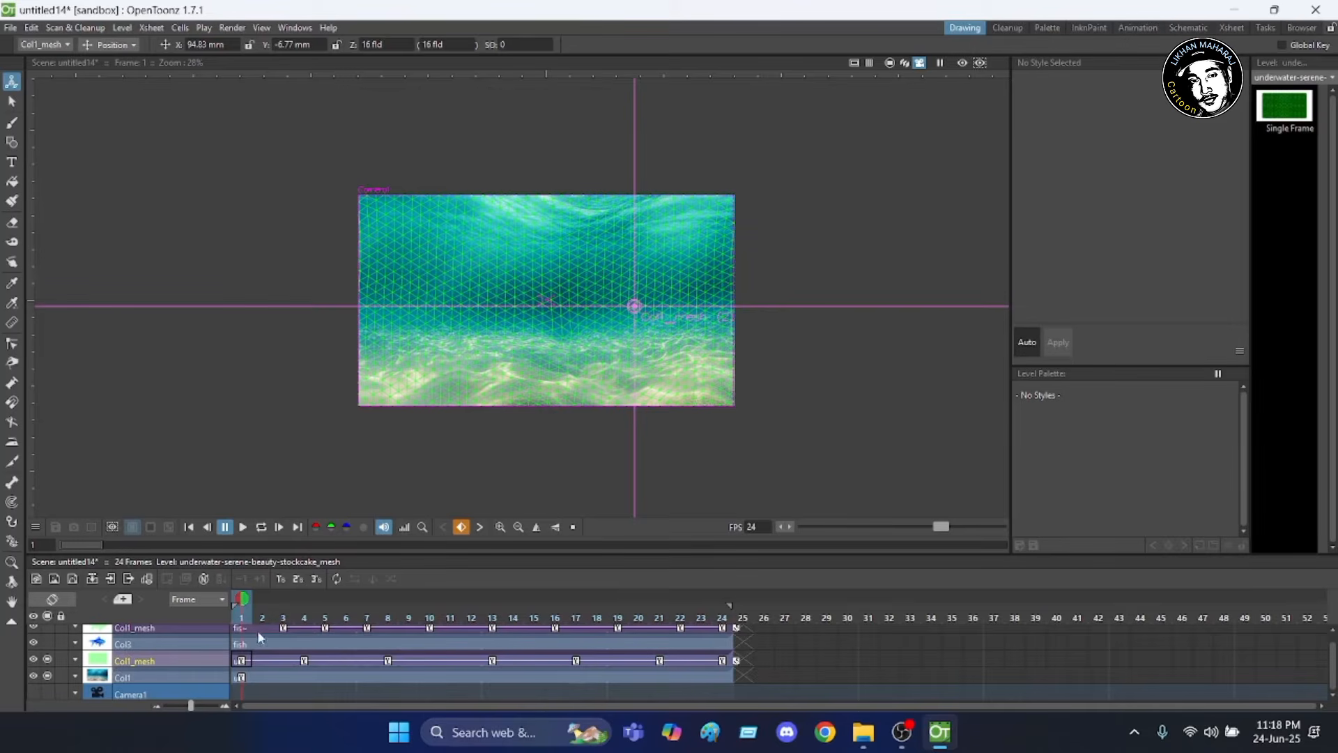
left_click(723, 618)
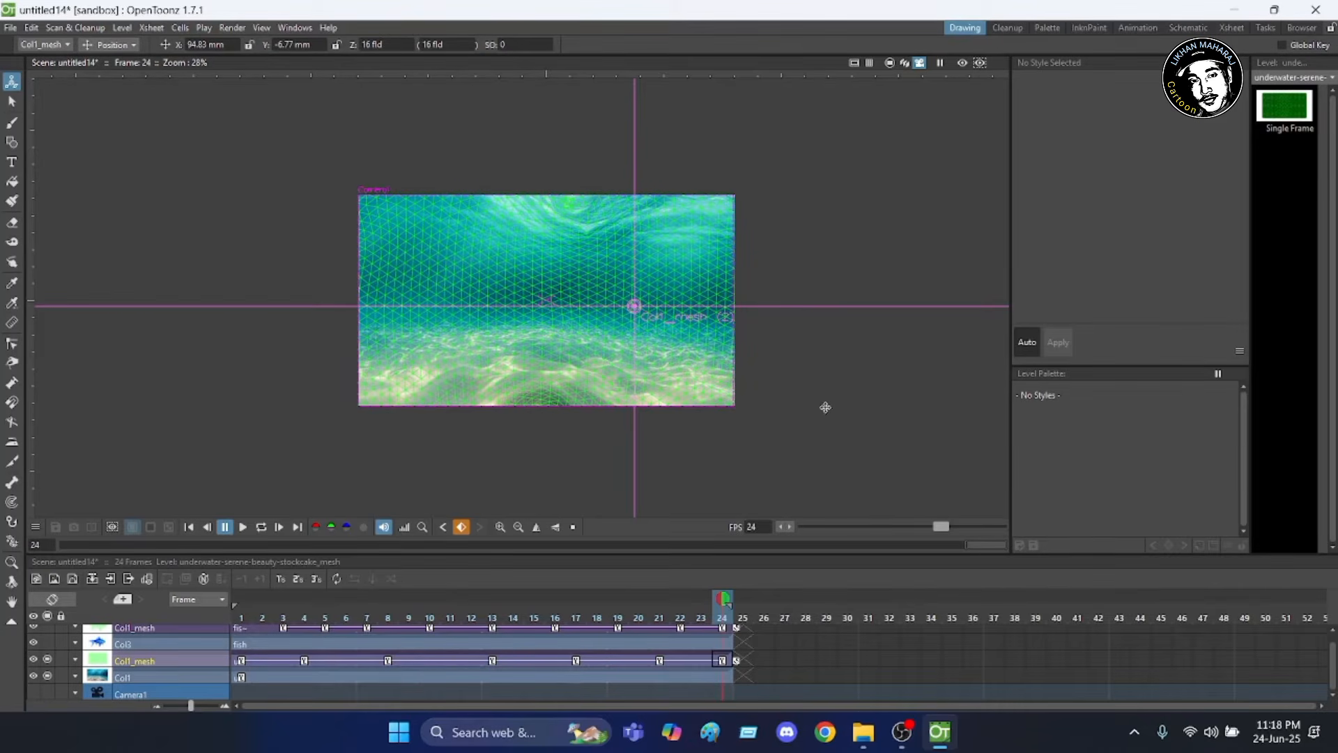
left_click_drag(795, 391, 655, 380)
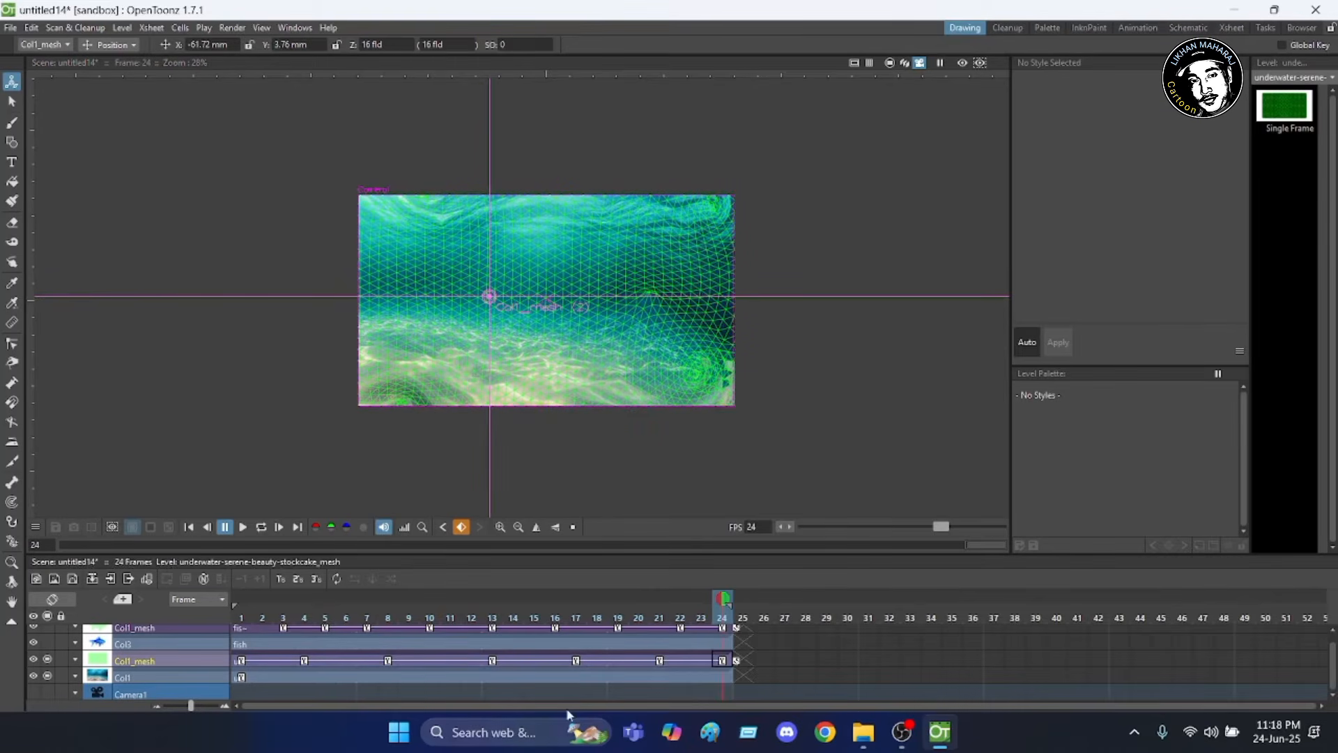
At frame 22, bend the upper branch's end up to about 11.06° and lower the bottom branch's end to about 24.98°.
left_click(243, 528)
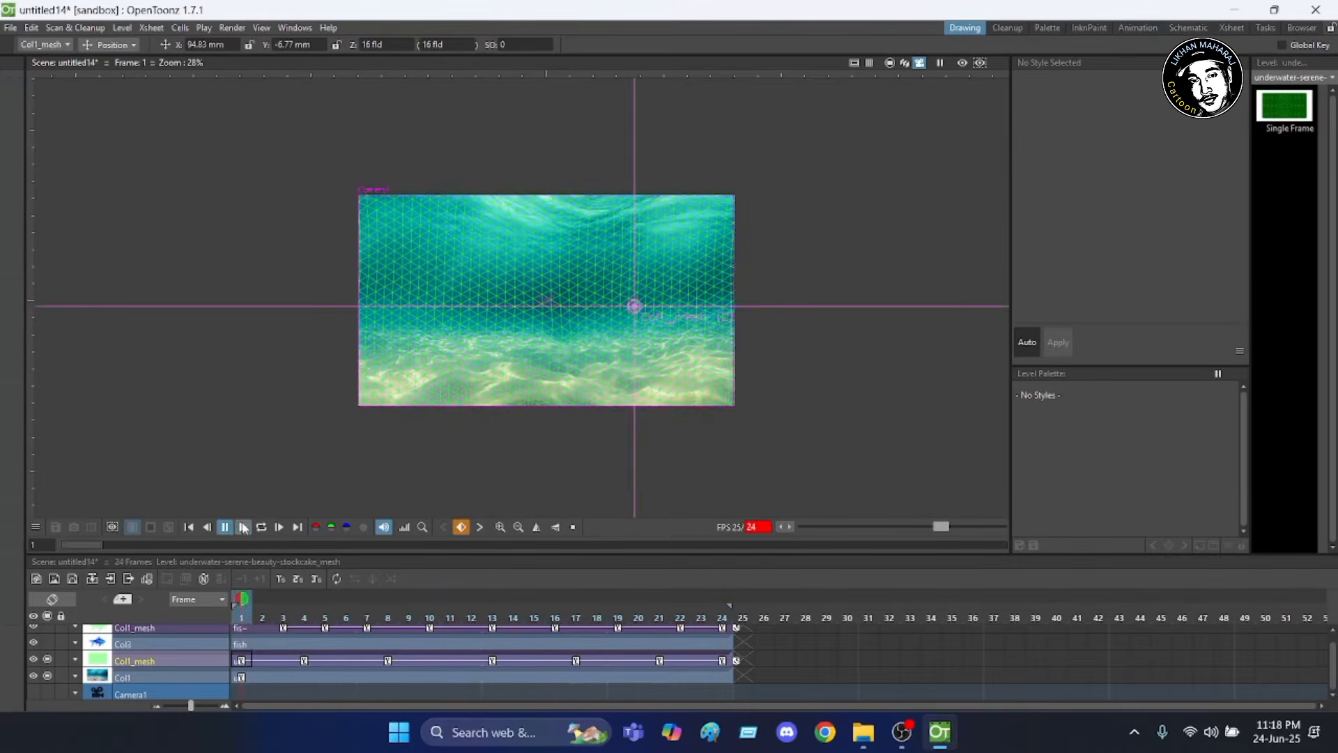
left_click(243, 528)
left_click(722, 618)
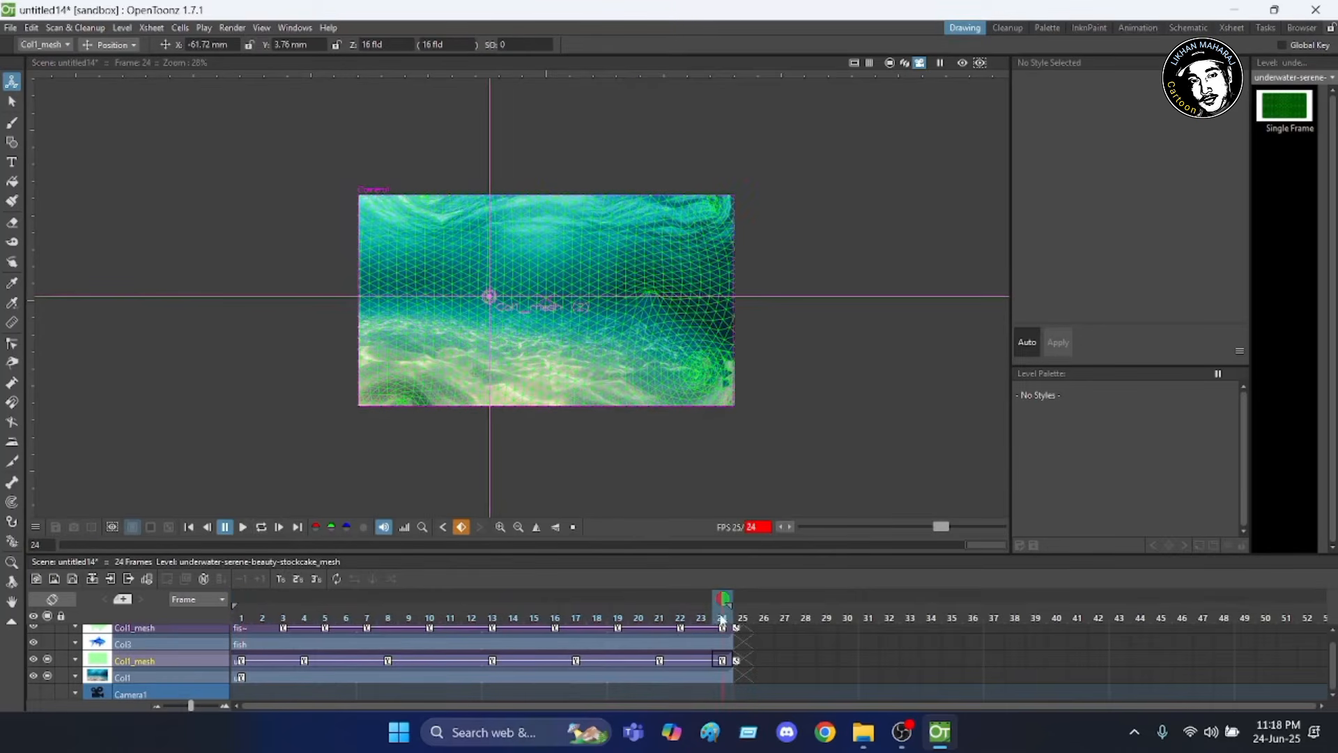
left_click(680, 618)
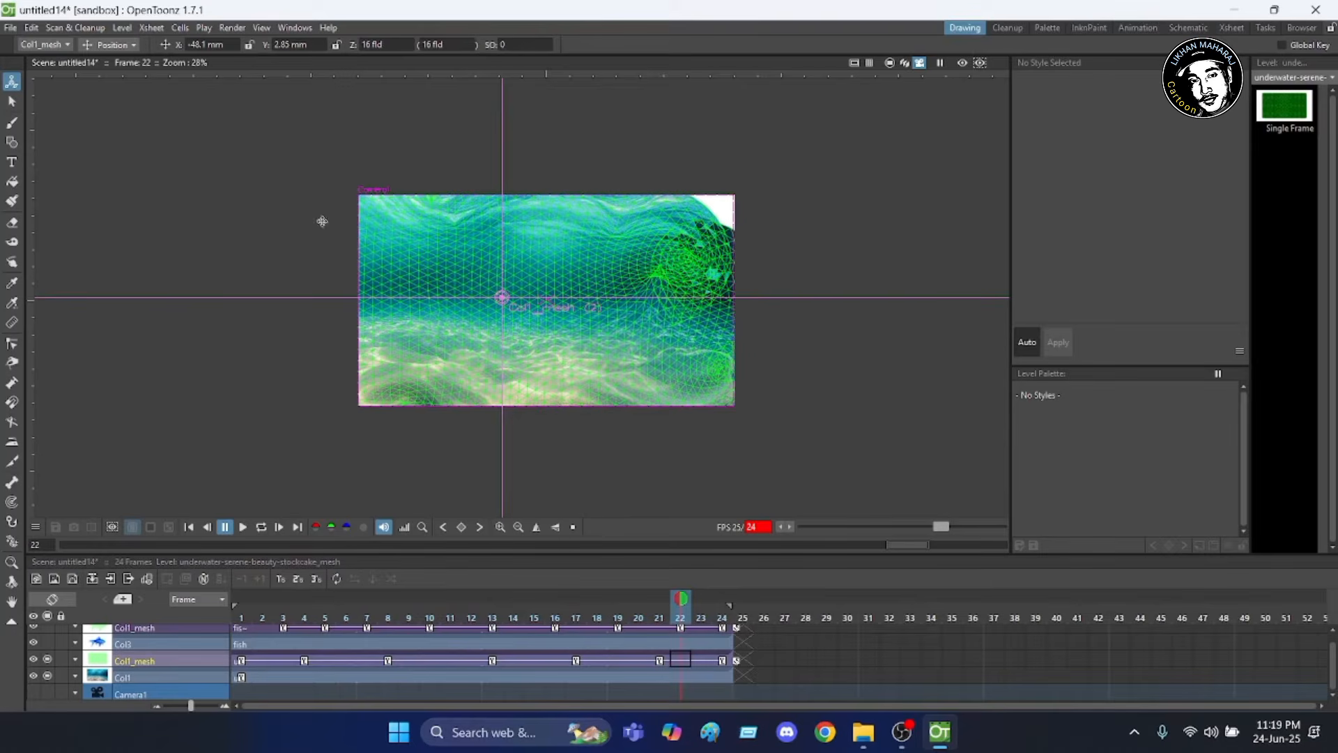
left_click(12, 541)
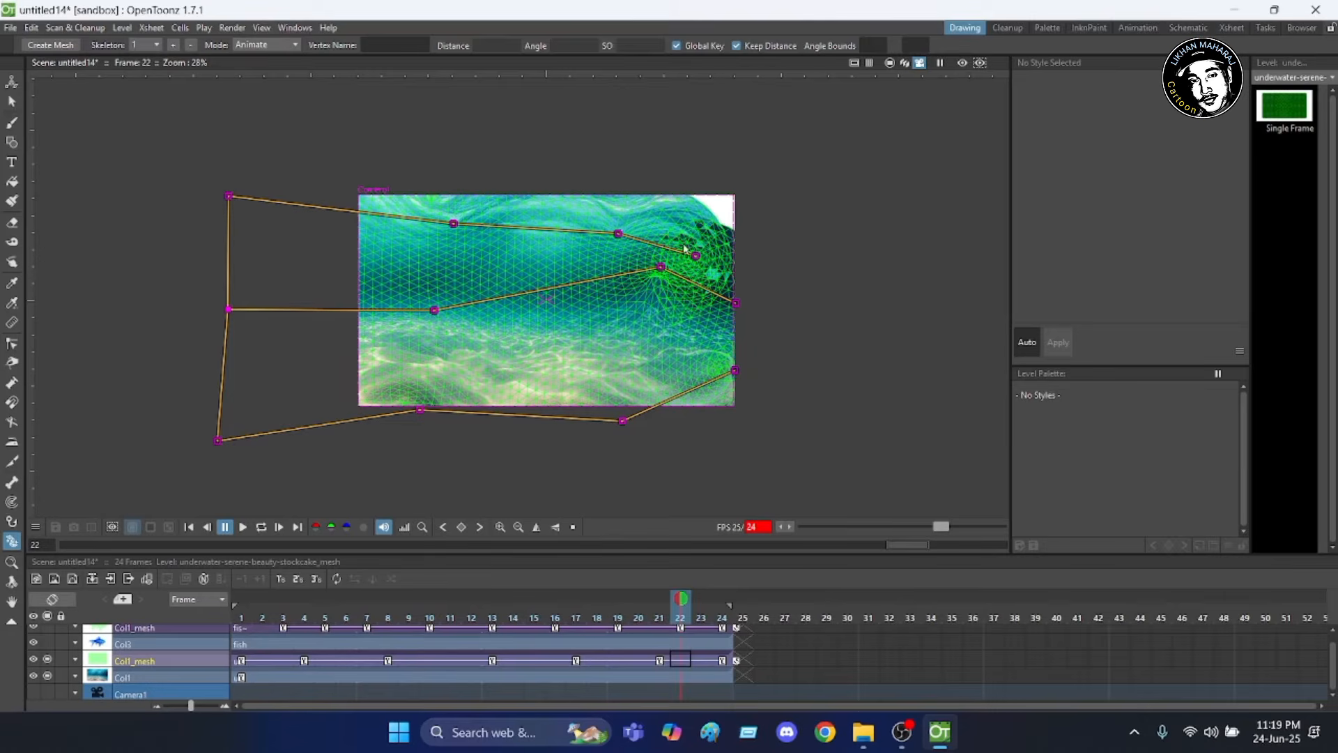
left_click_drag(697, 257, 705, 227)
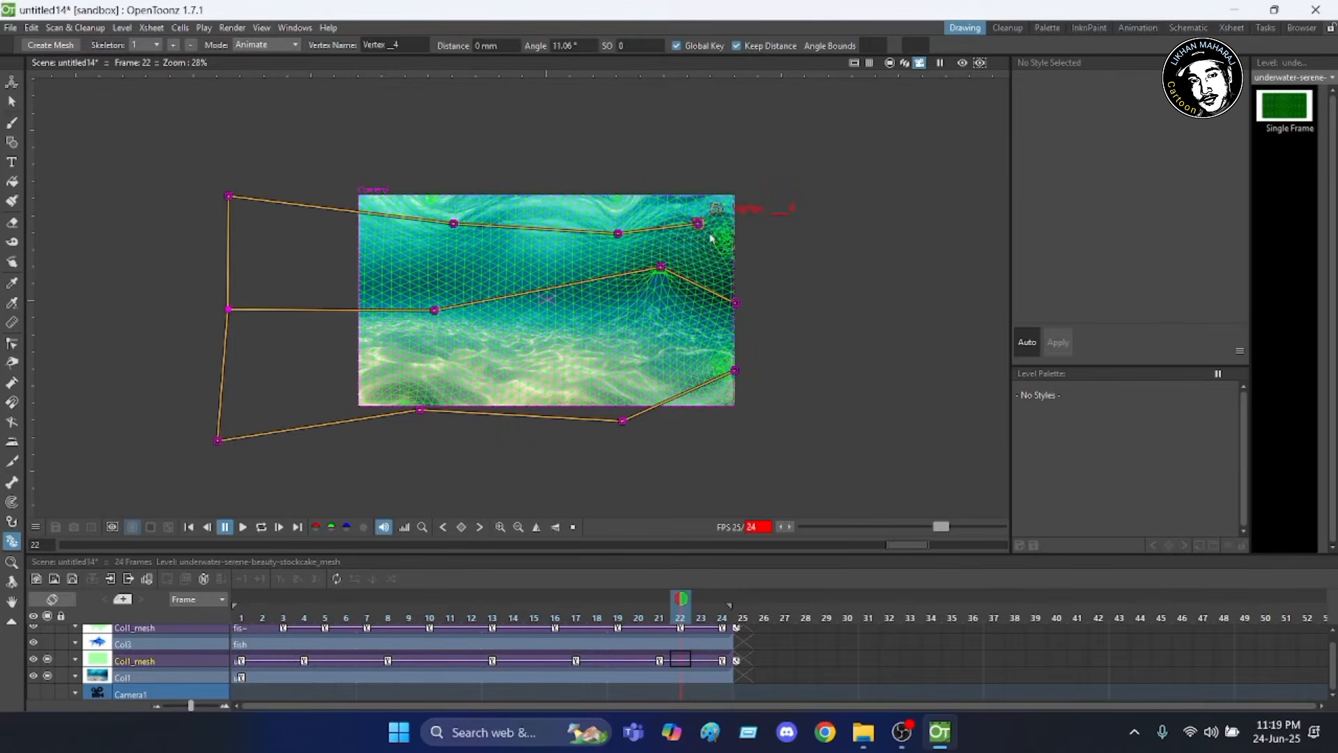
left_click(741, 372)
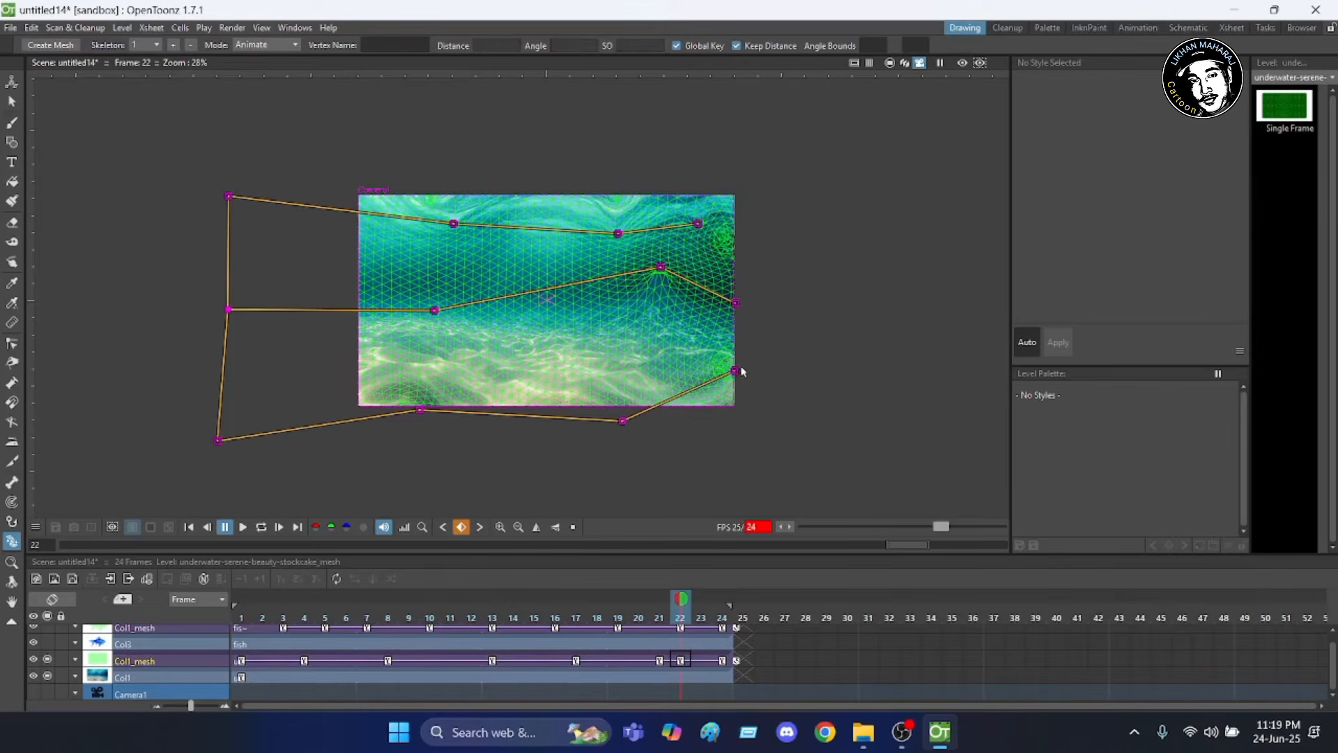
left_click_drag(746, 376, 745, 388)
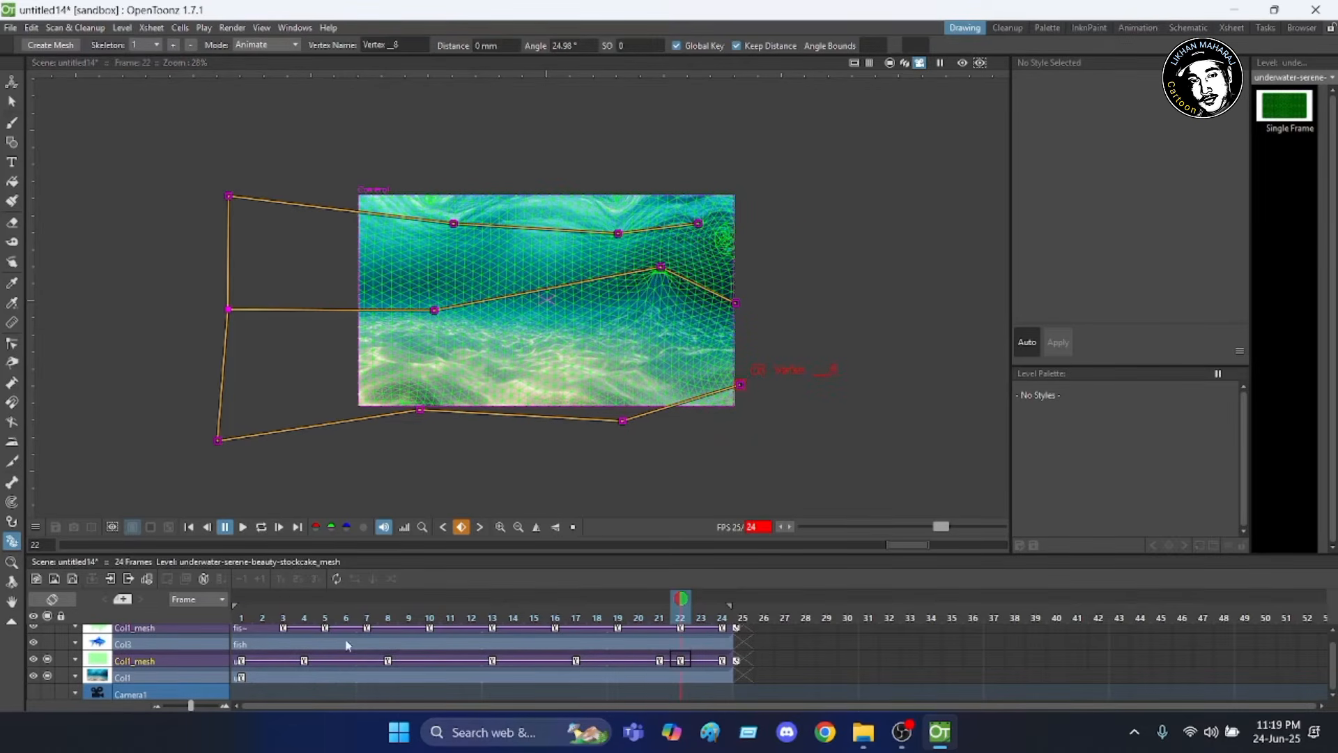
Play back the animation and check individual frames, especially 20 to 24, for distortion and gaps in the background mesh.
left_click(724, 620)
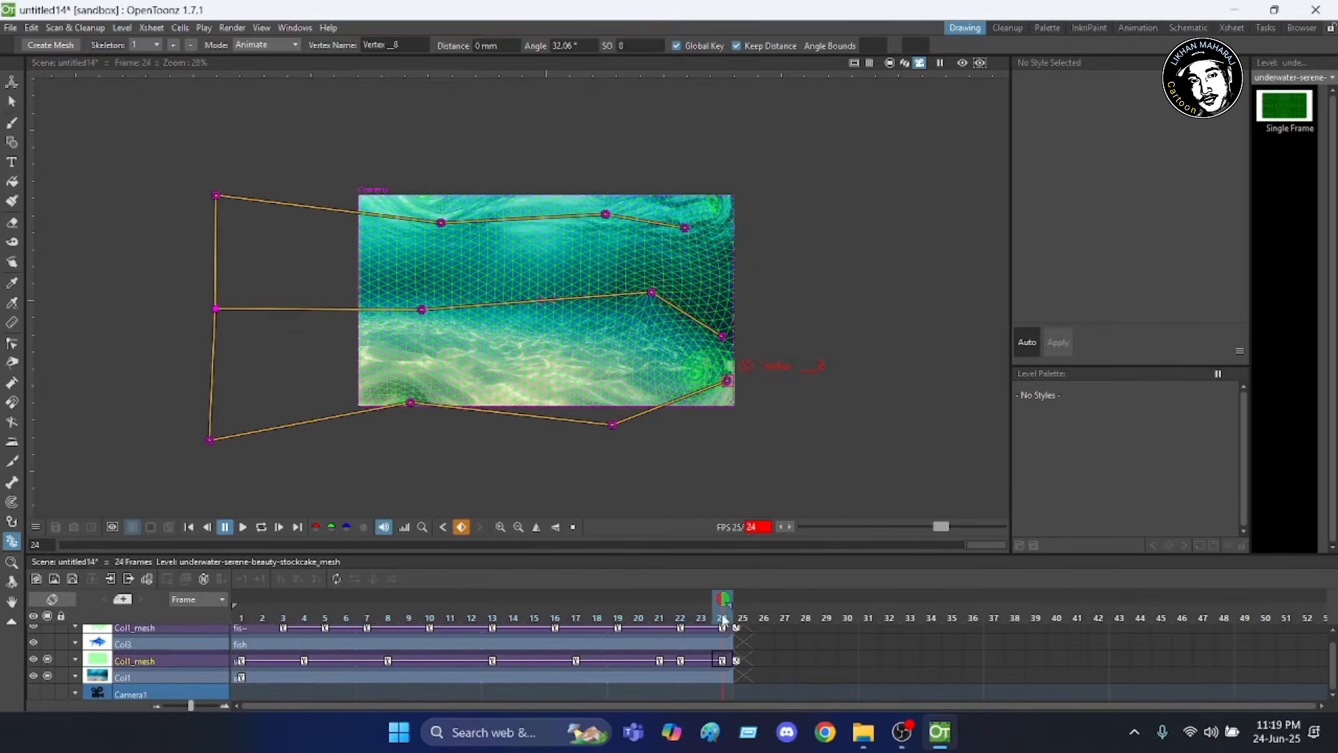
left_click(555, 619)
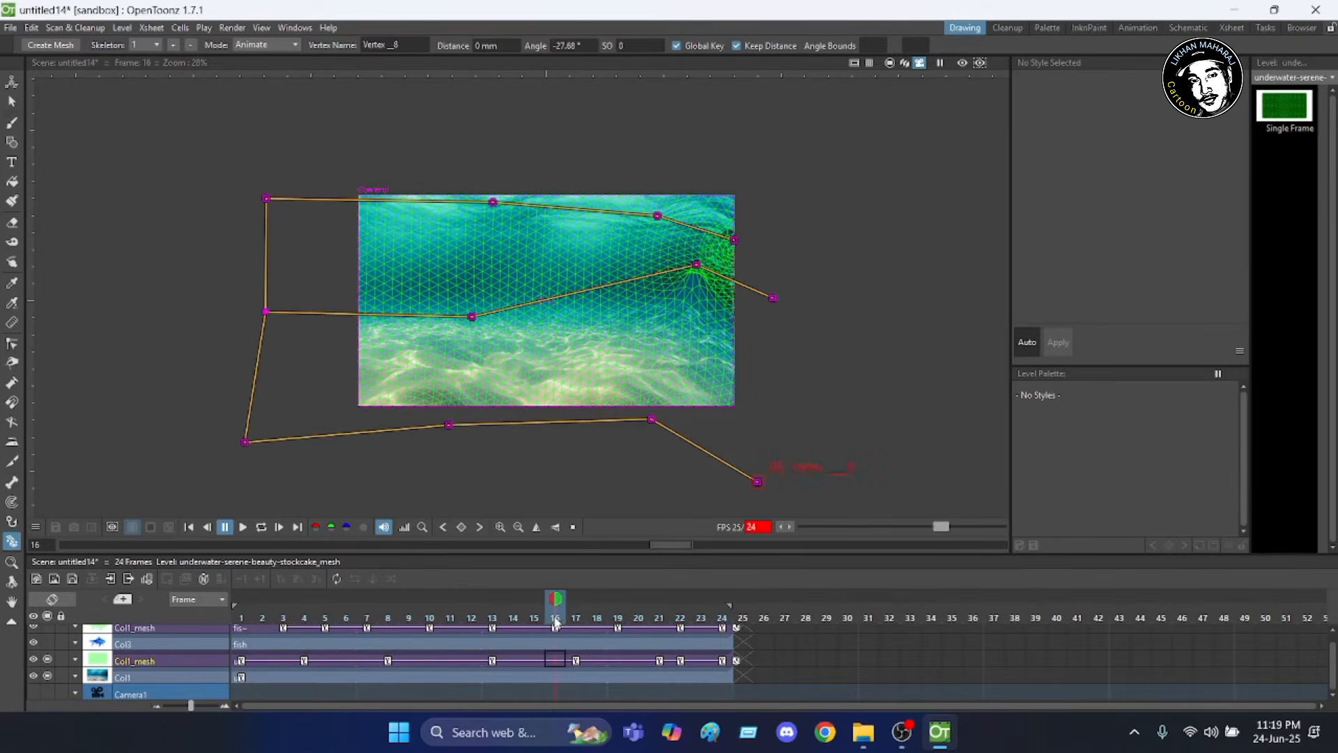
left_click(262, 620)
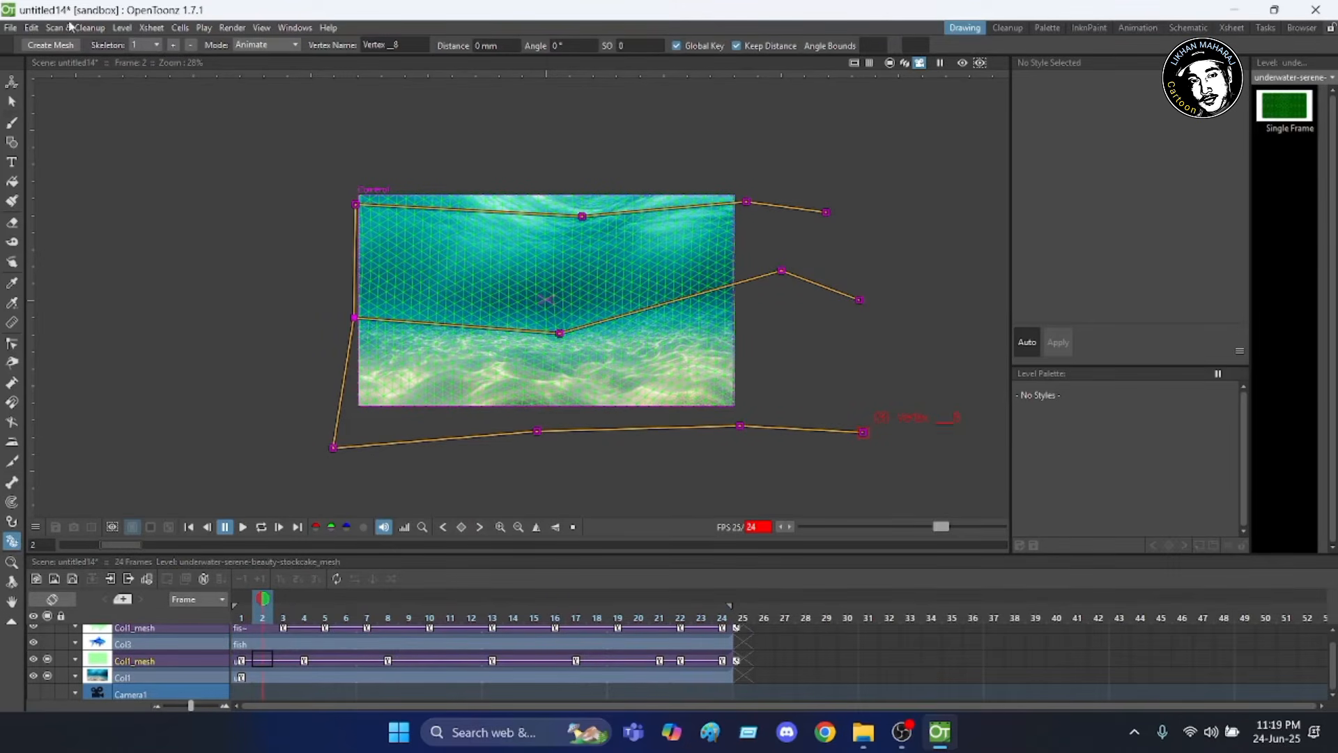
left_click(13, 104)
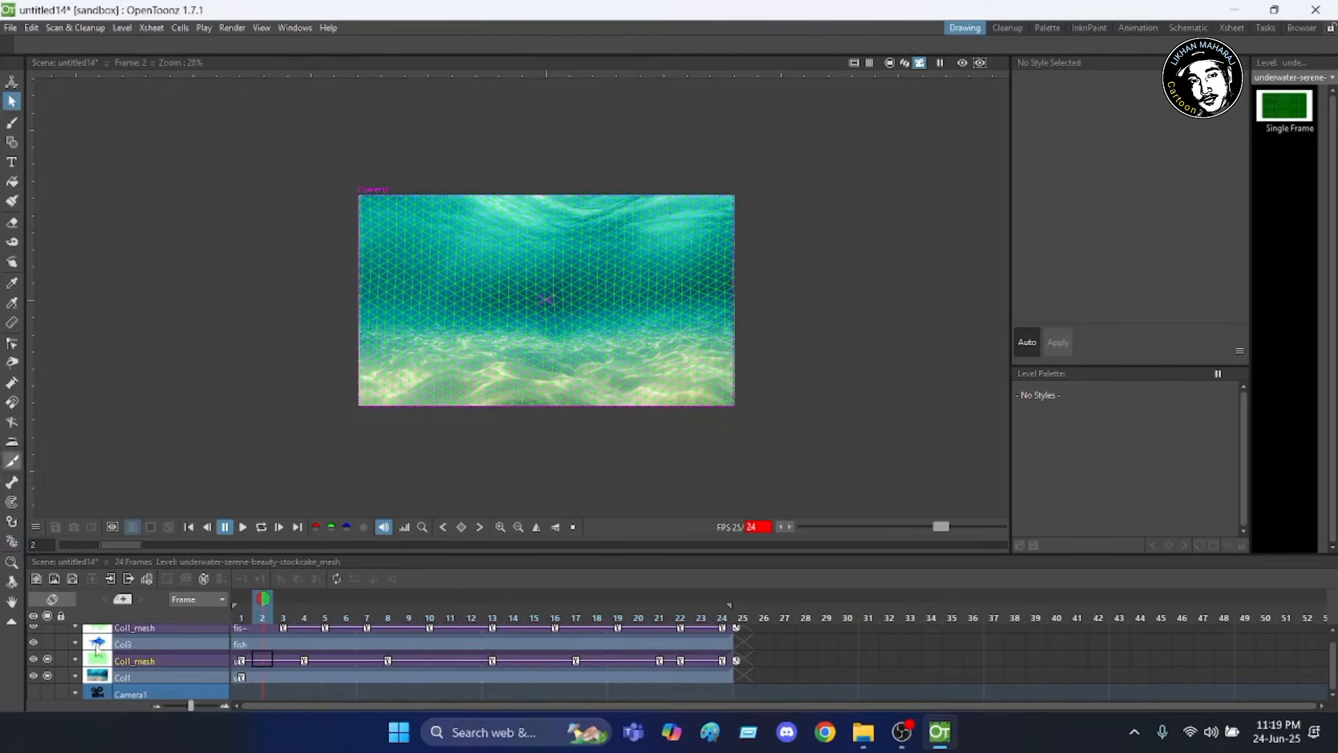
left_click(243, 527)
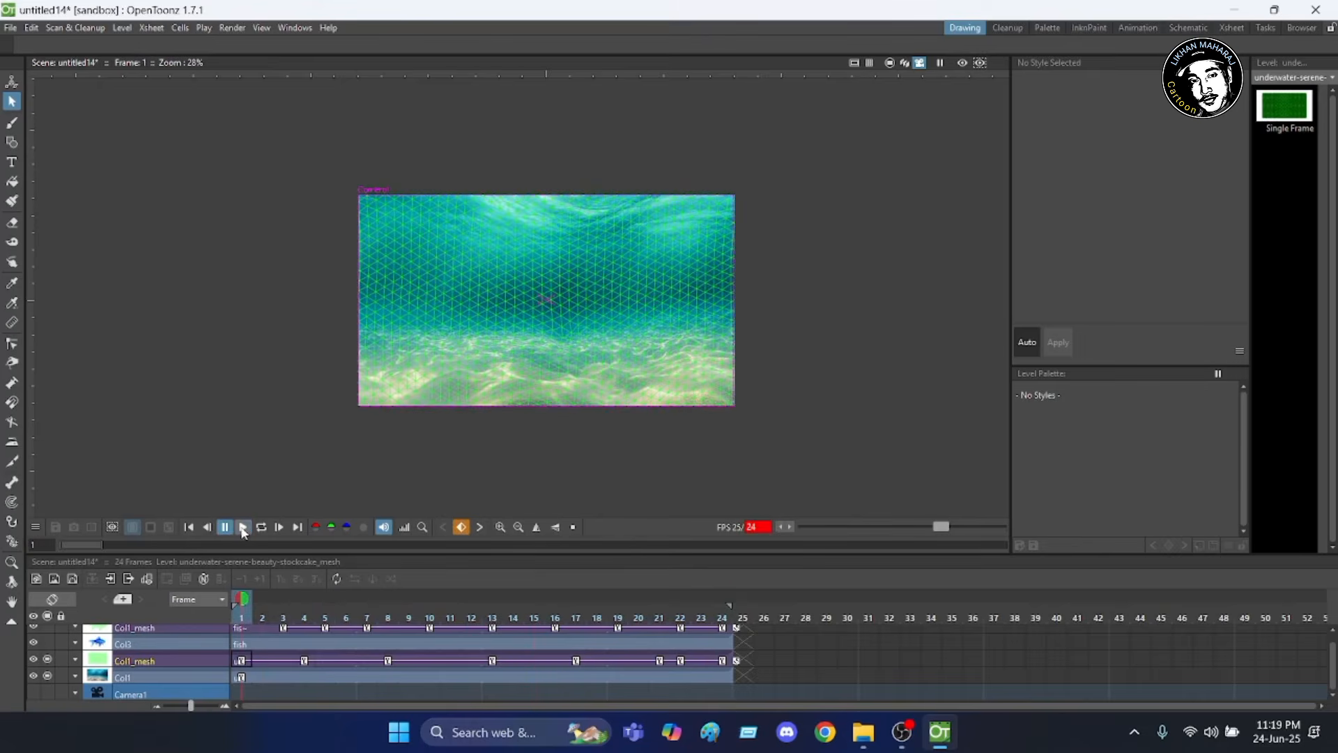
left_click(702, 619)
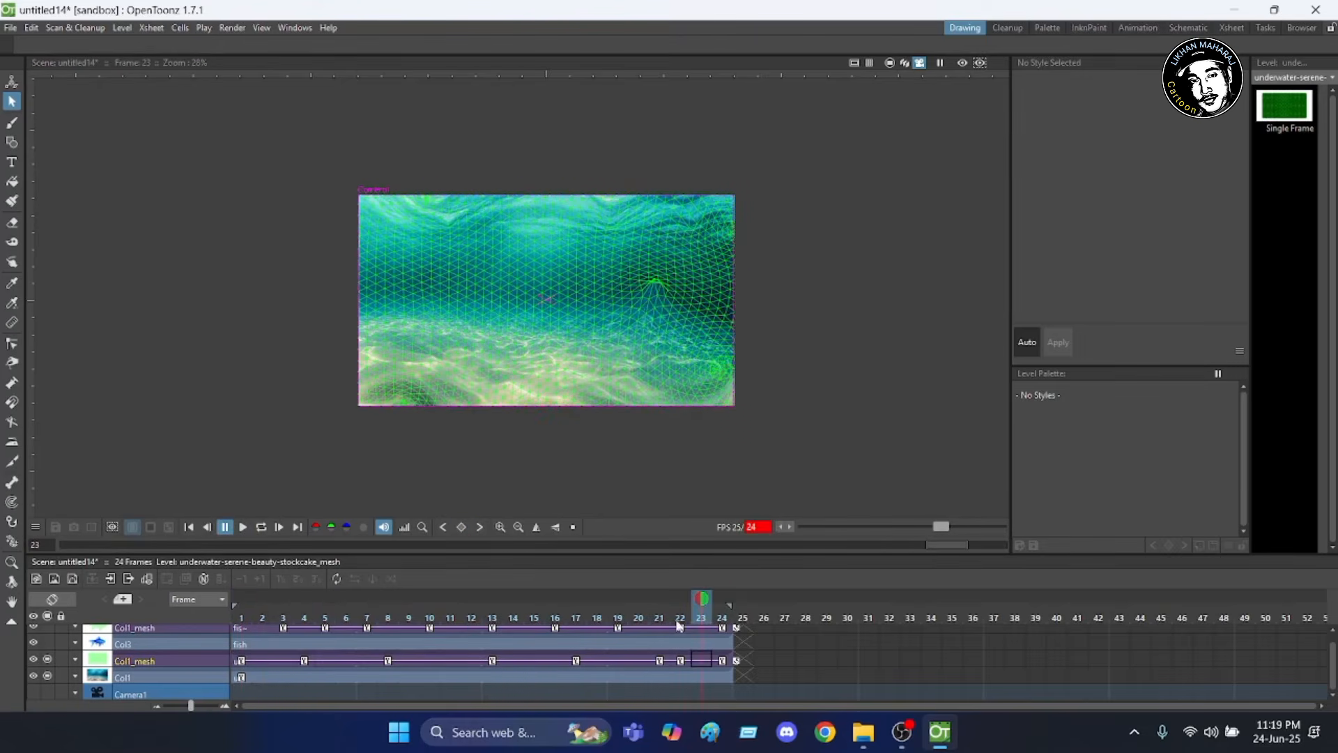
left_click(679, 625)
left_click(722, 619)
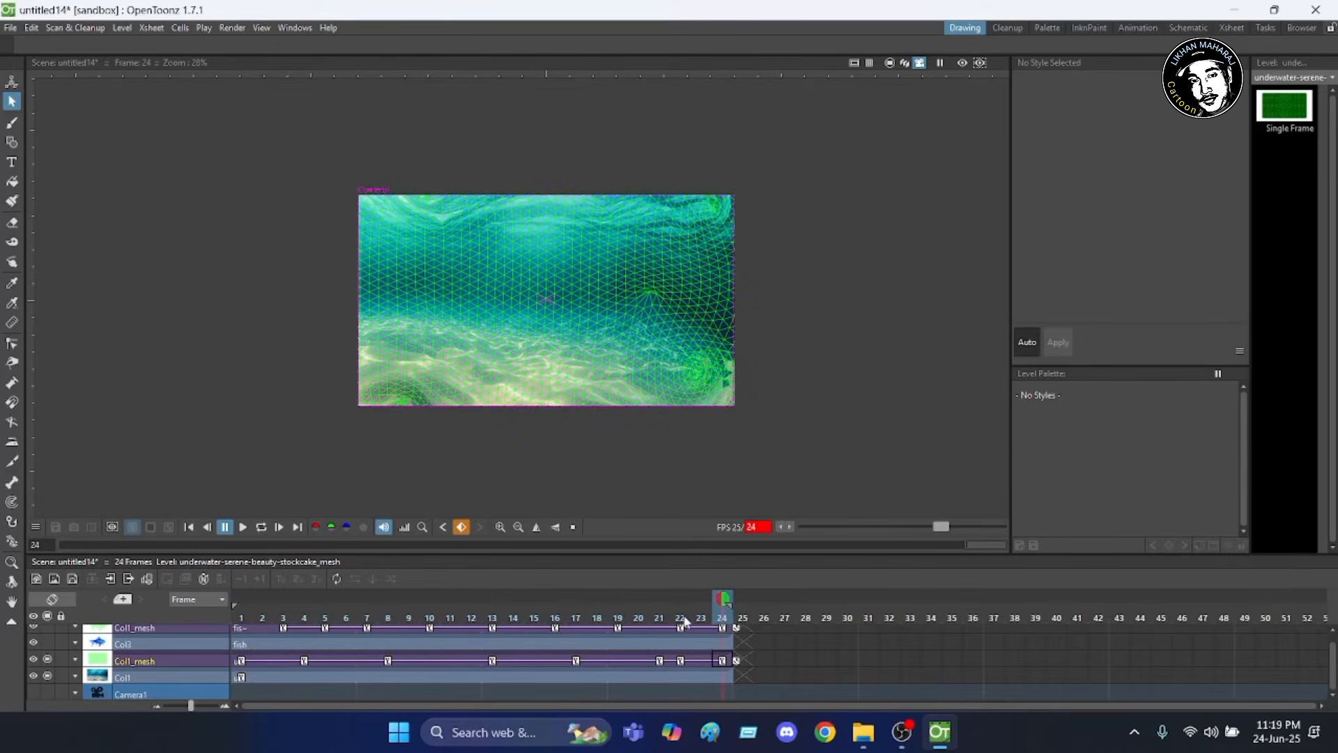
left_click(700, 620)
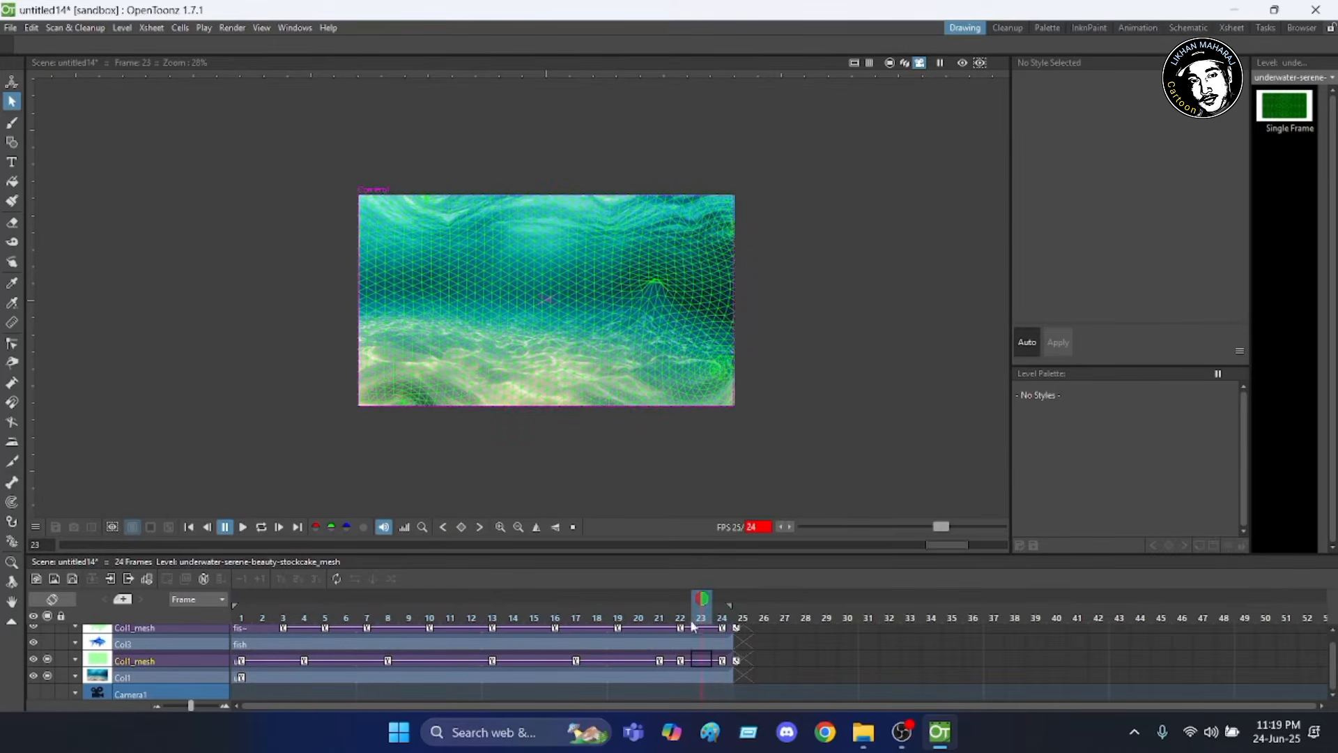
left_click(679, 622)
left_click(662, 616)
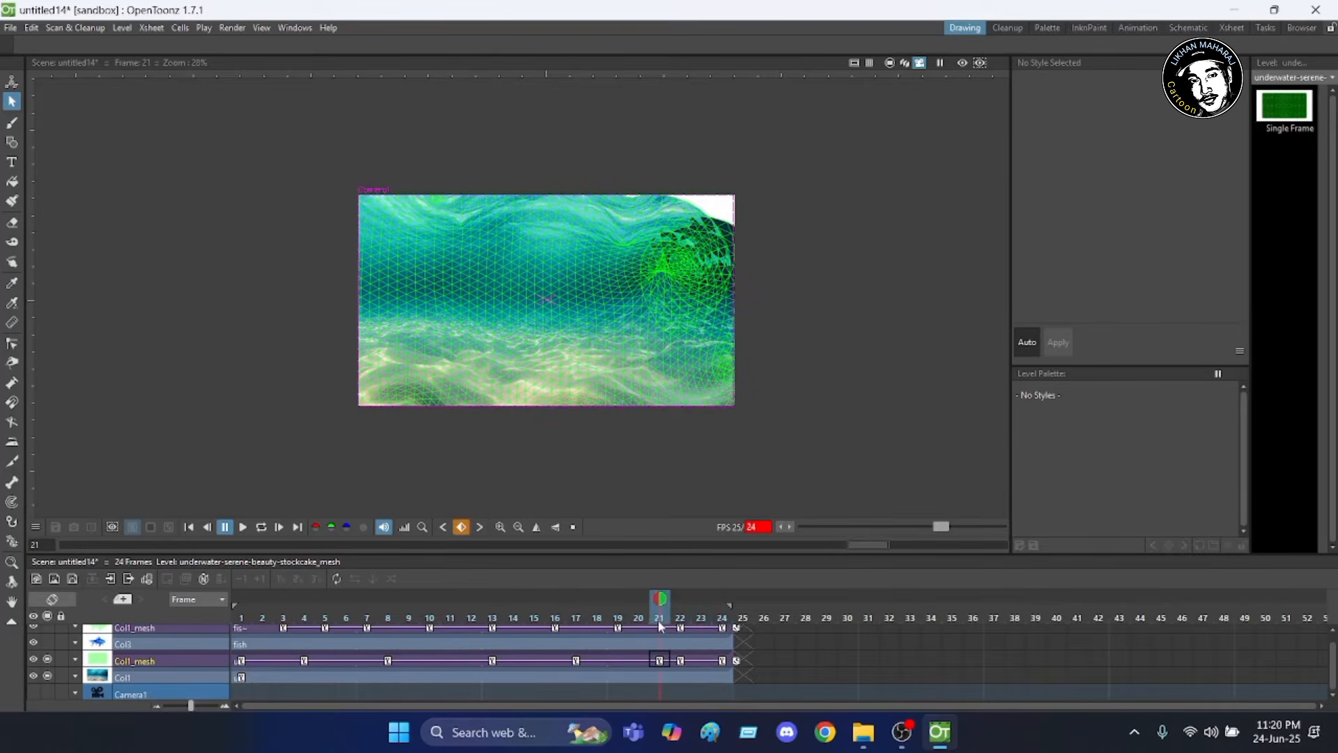
left_click(640, 622)
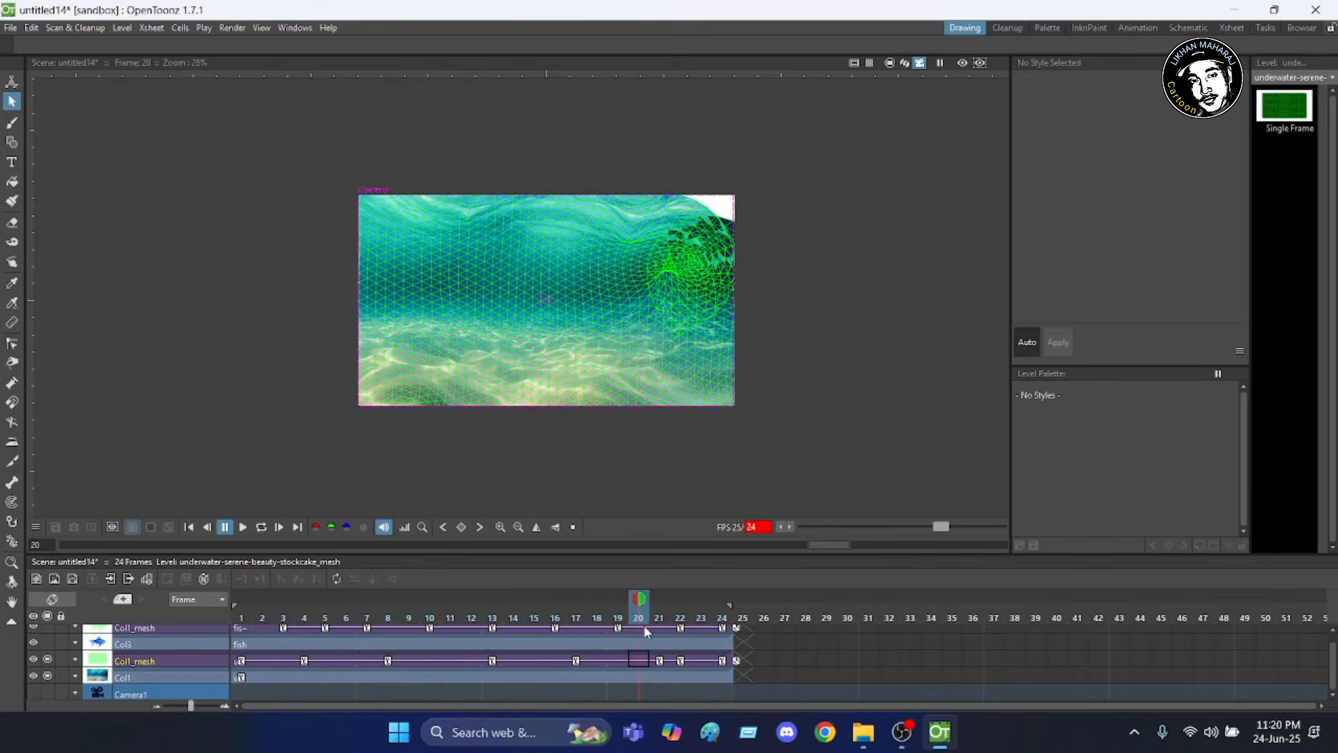
At frame 16, raise the background mesh's upper branch end to about 7.79° and the middle branch's end to about -20.86°.
left_click(618, 620)
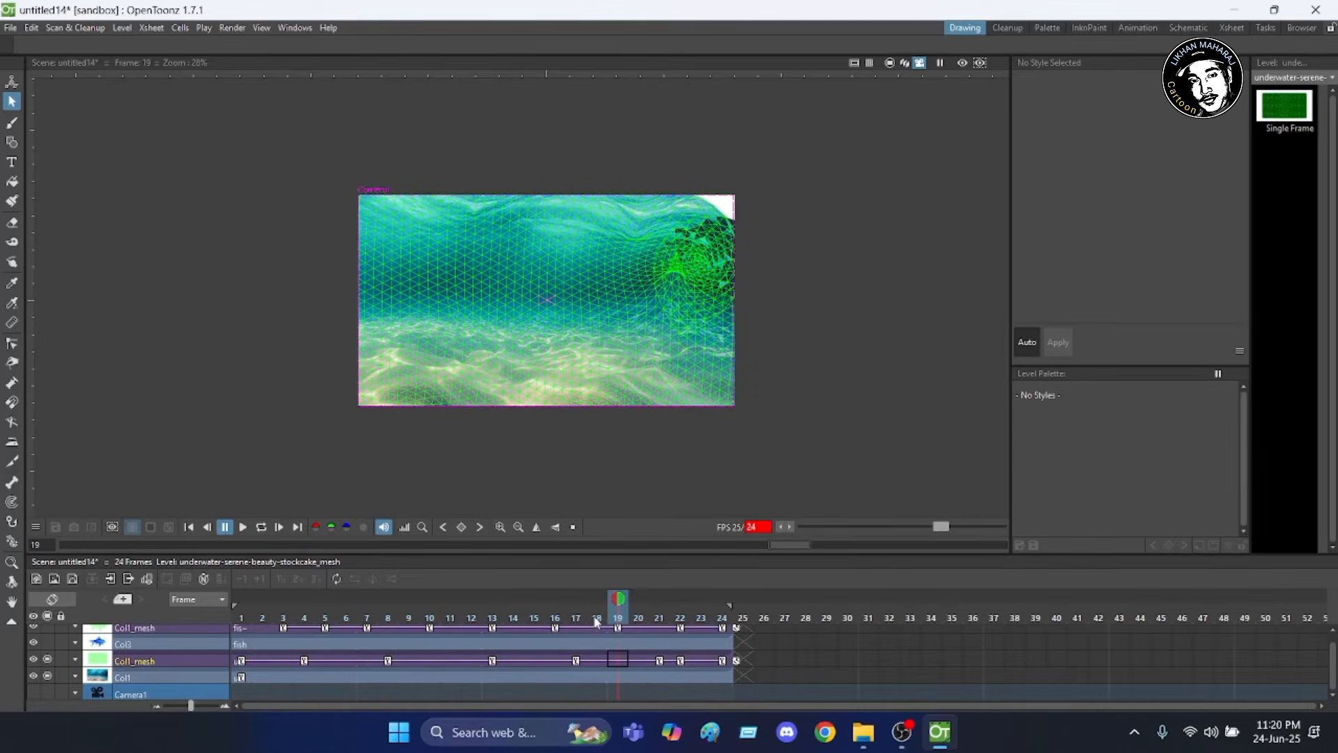
left_click(596, 620)
left_click(555, 622)
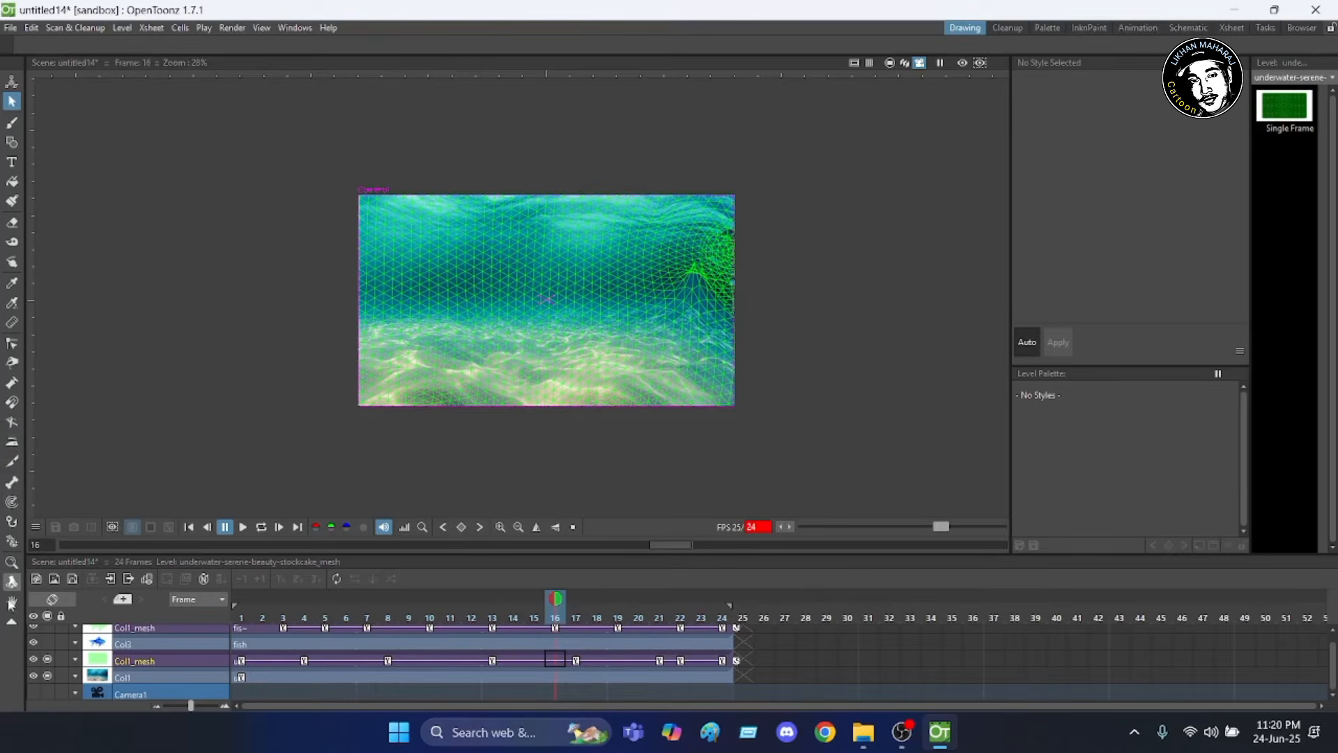
left_click(11, 541)
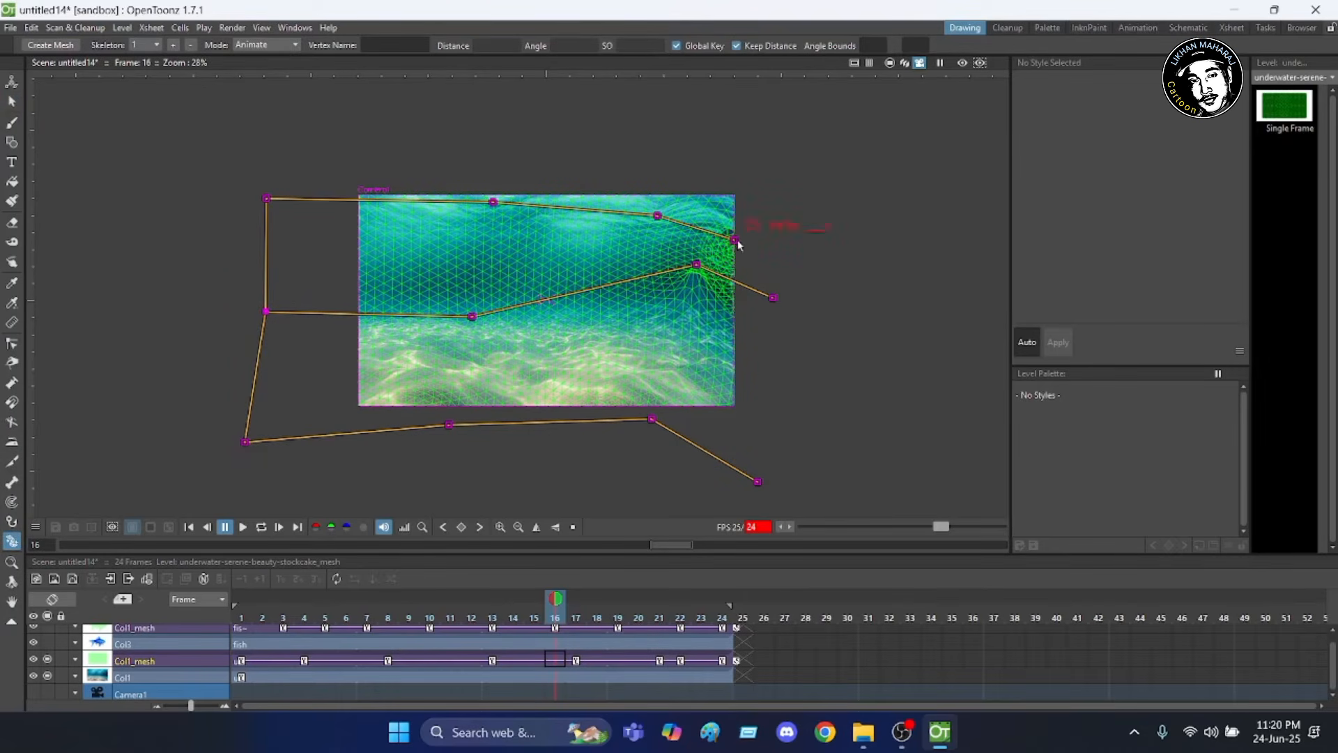
left_click_drag(736, 241, 739, 212)
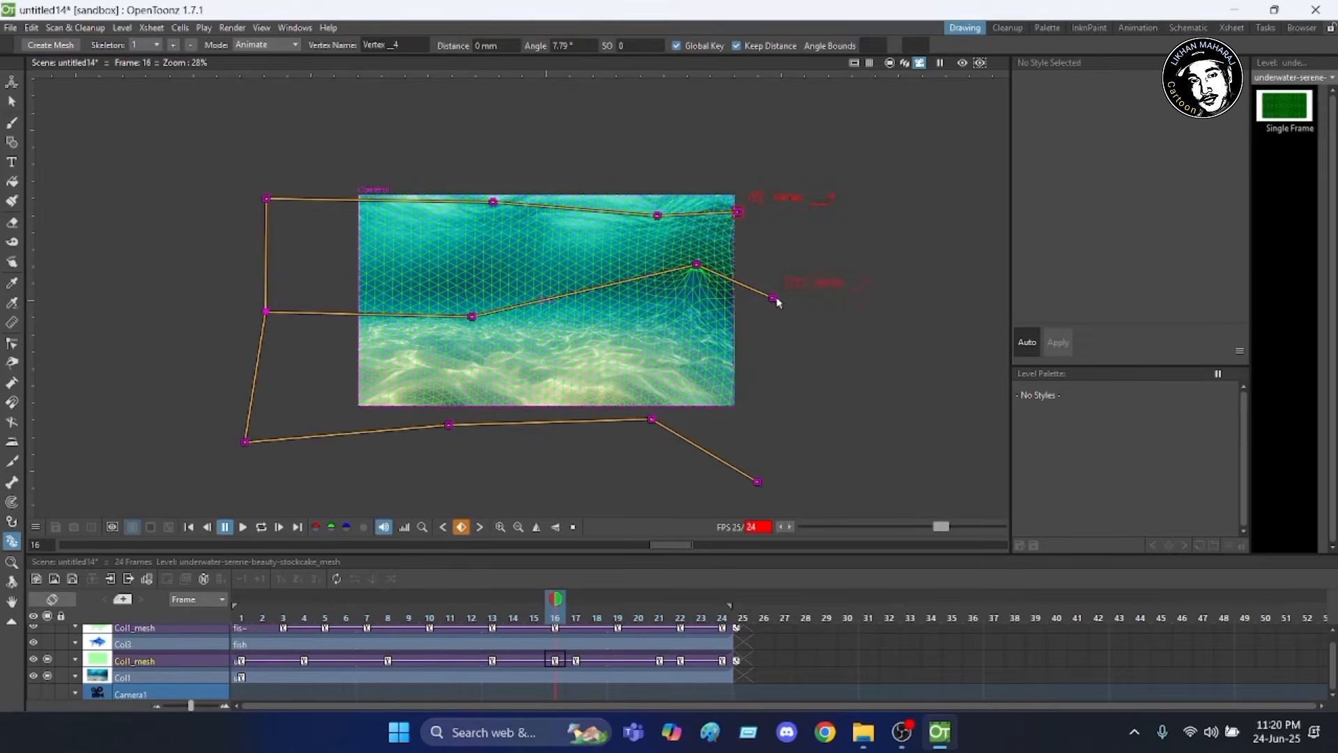
mouse_move(774, 299)
left_mouse_down()
mouse_move(801, 249)
mouse_move(782, 279)
left_mouse_up()
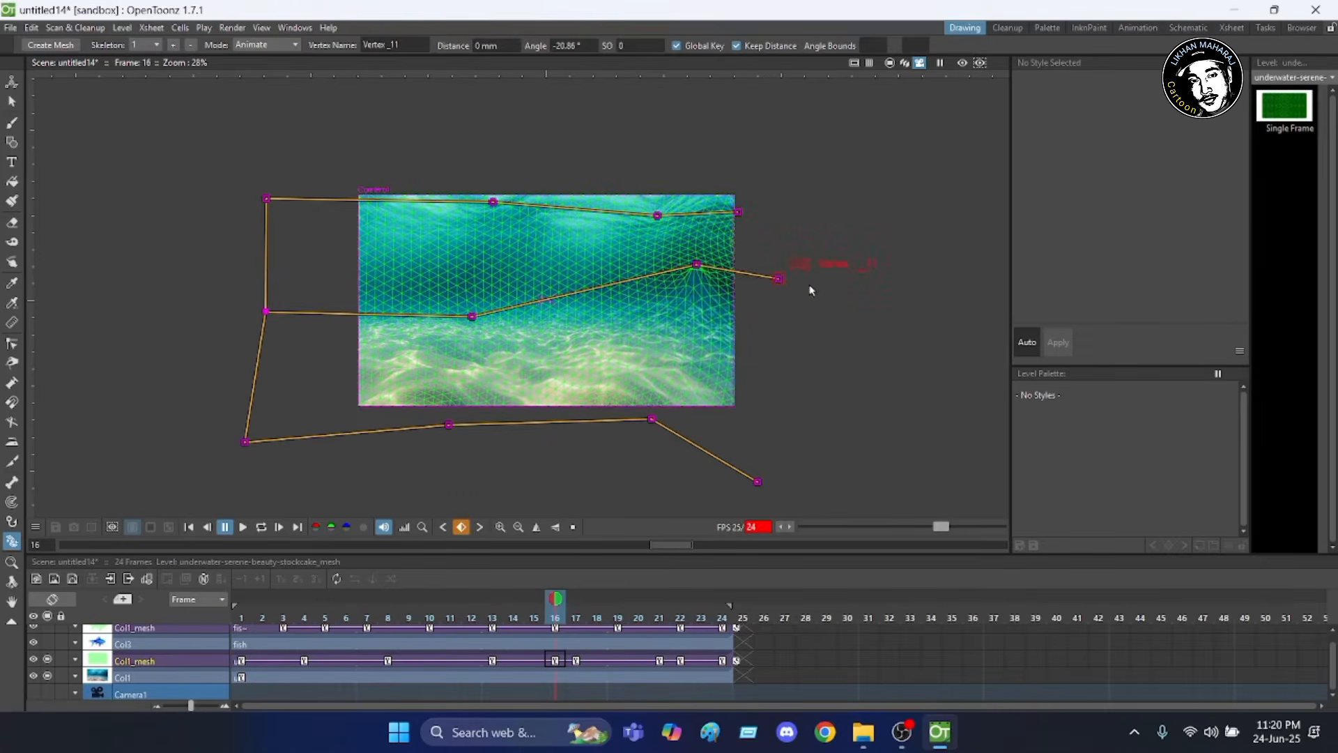
At frame 17, raise the upper branch's end to about 18.02° and lower the middle branch's outer bend to about 6.99°.
left_click(578, 624)
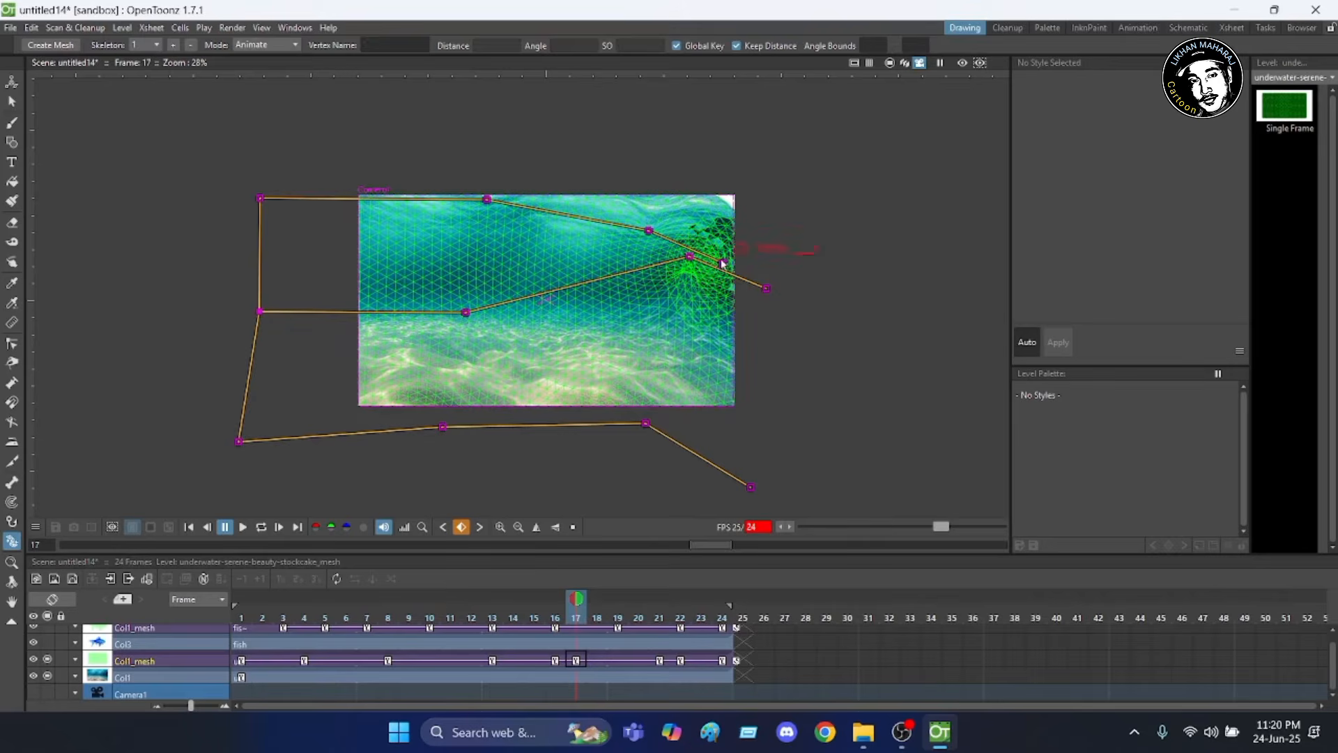
left_click_drag(723, 263, 751, 224)
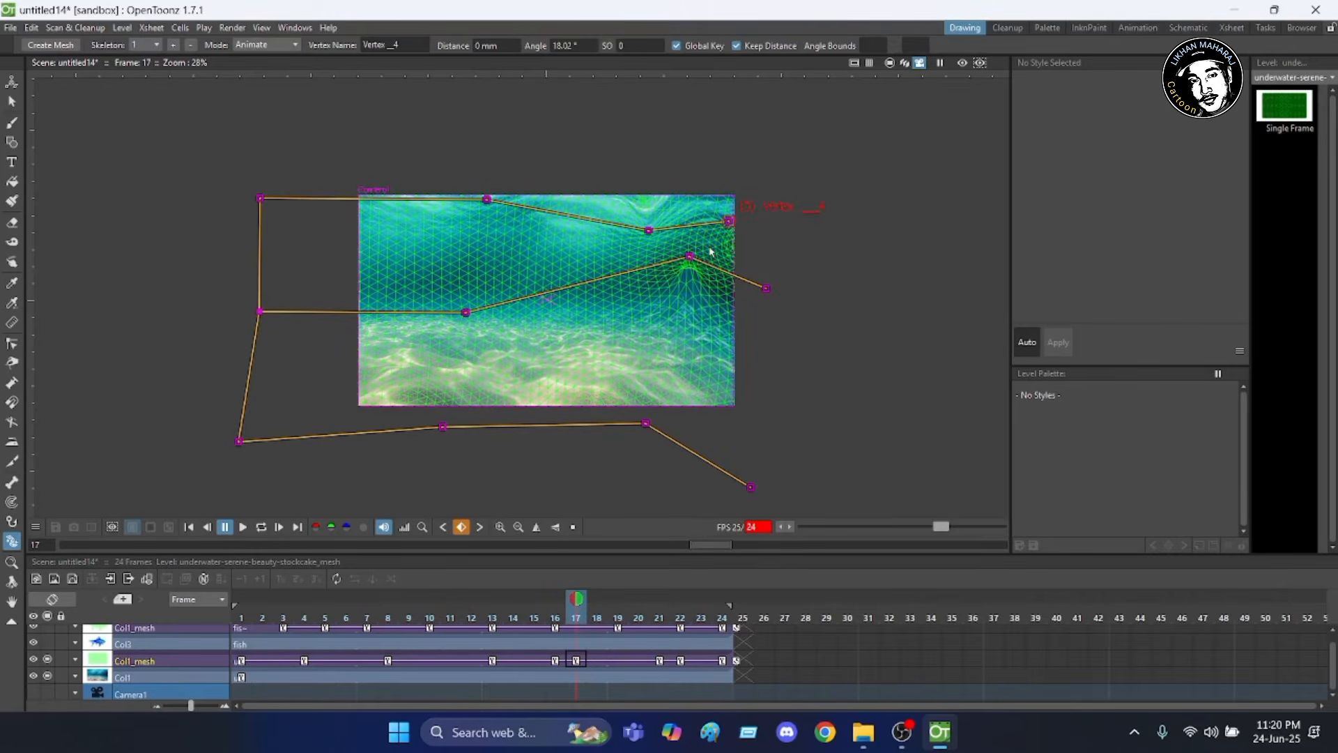
left_click_drag(688, 261, 695, 277)
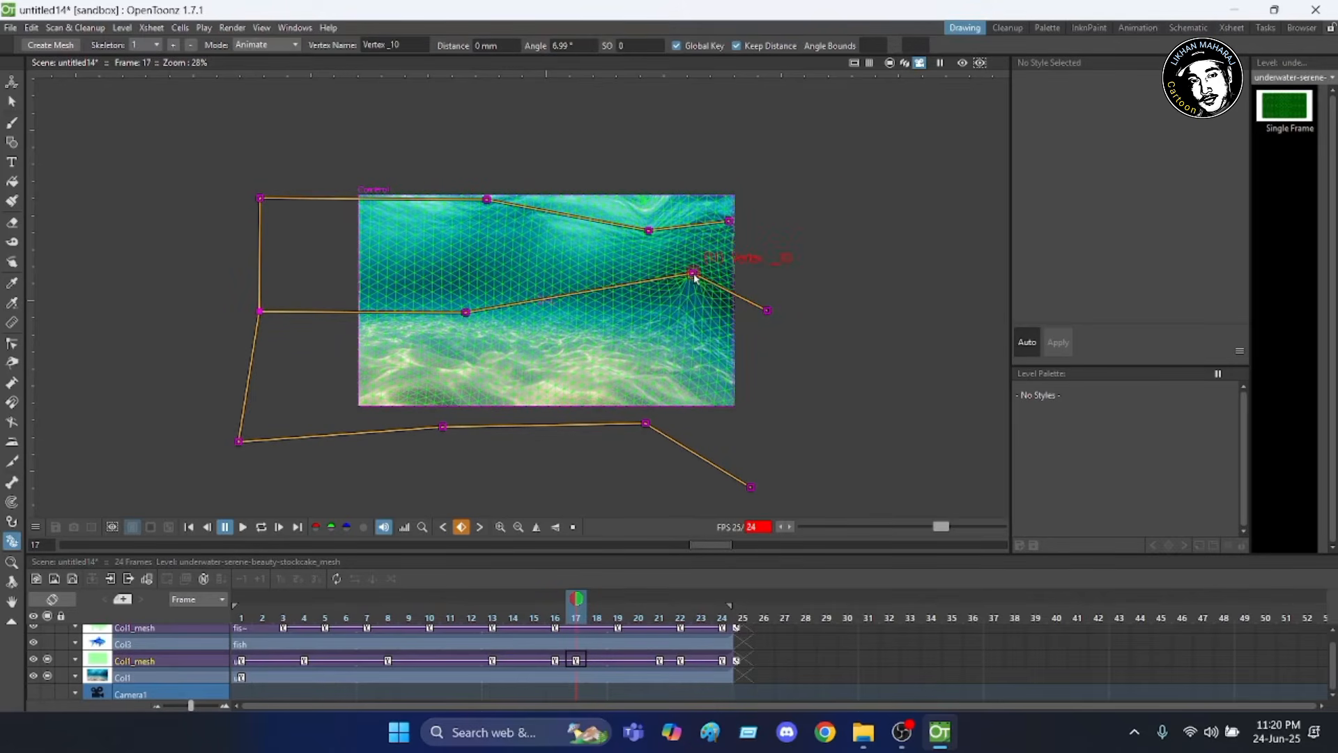
Raise the upper branch's end to about 15.03° at frame 19 and to about 15.38° at frame 20.
left_click(602, 620)
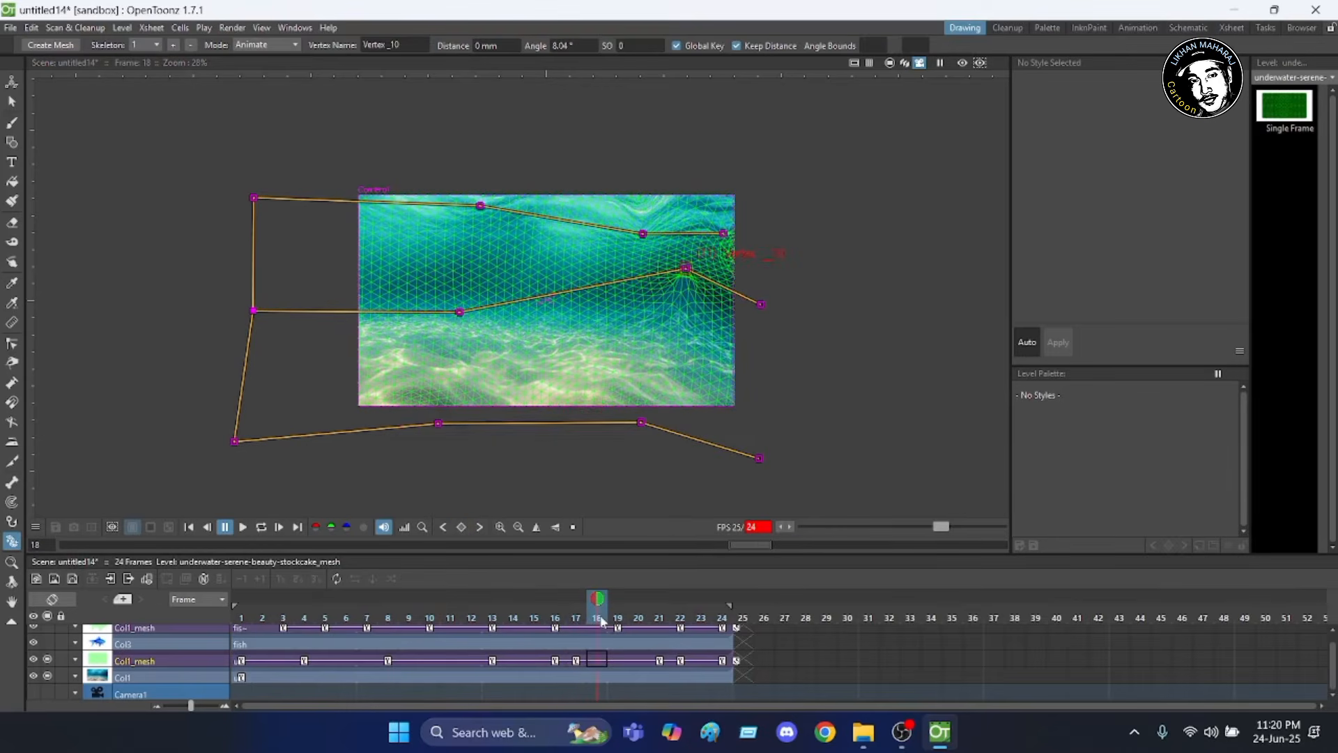
left_click(623, 620)
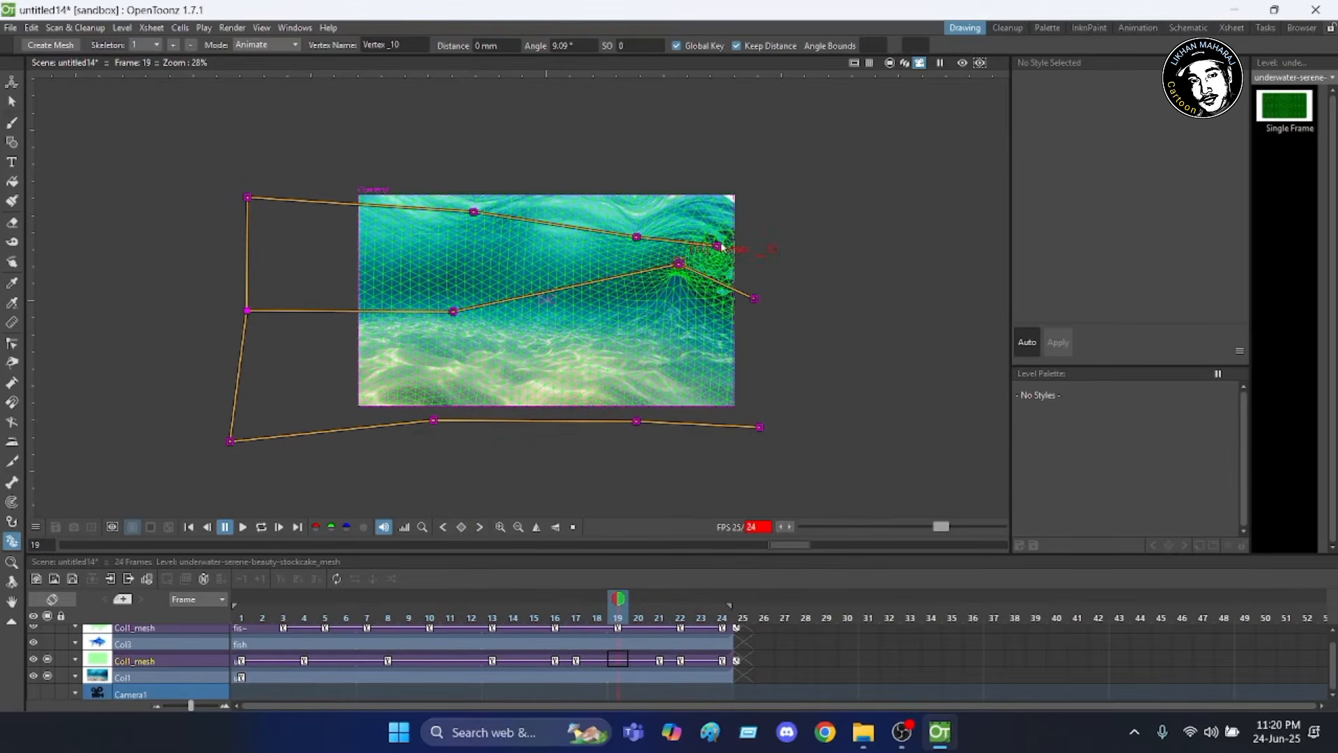
left_click(717, 243)
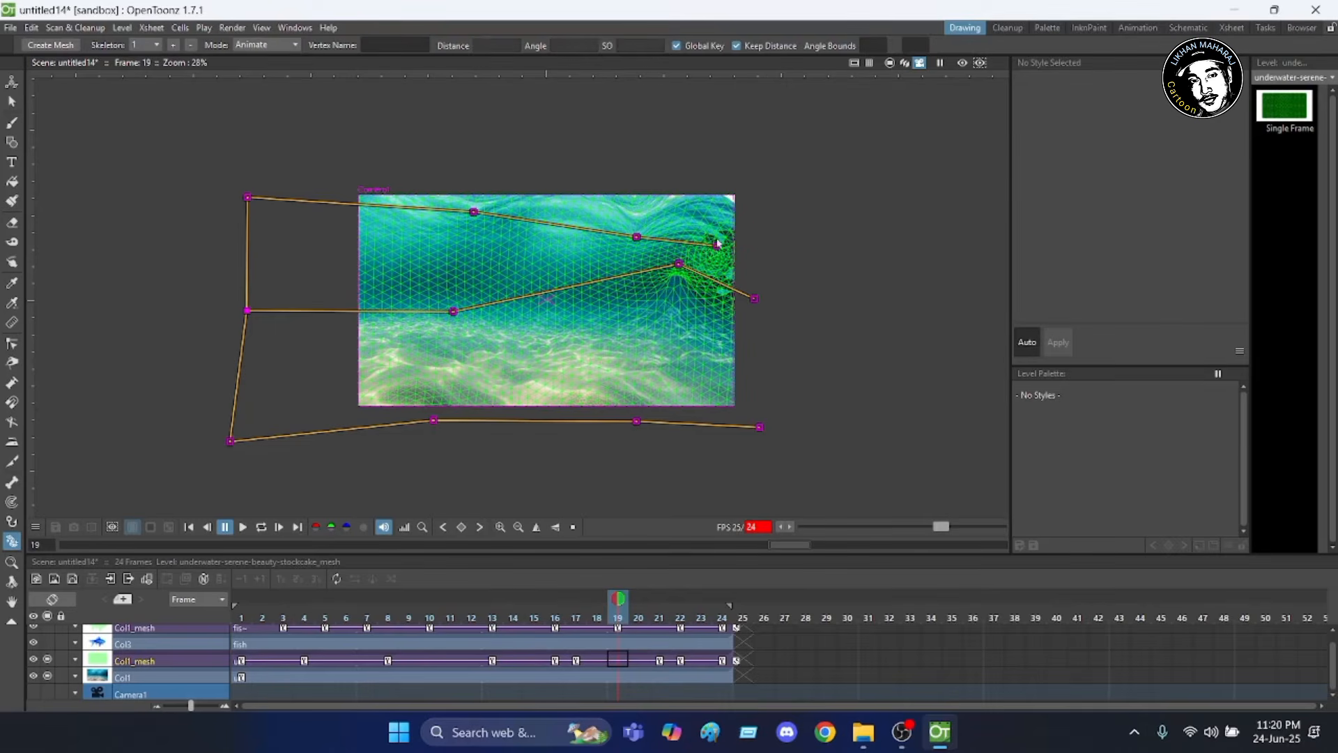
left_click_drag(718, 244, 730, 232)
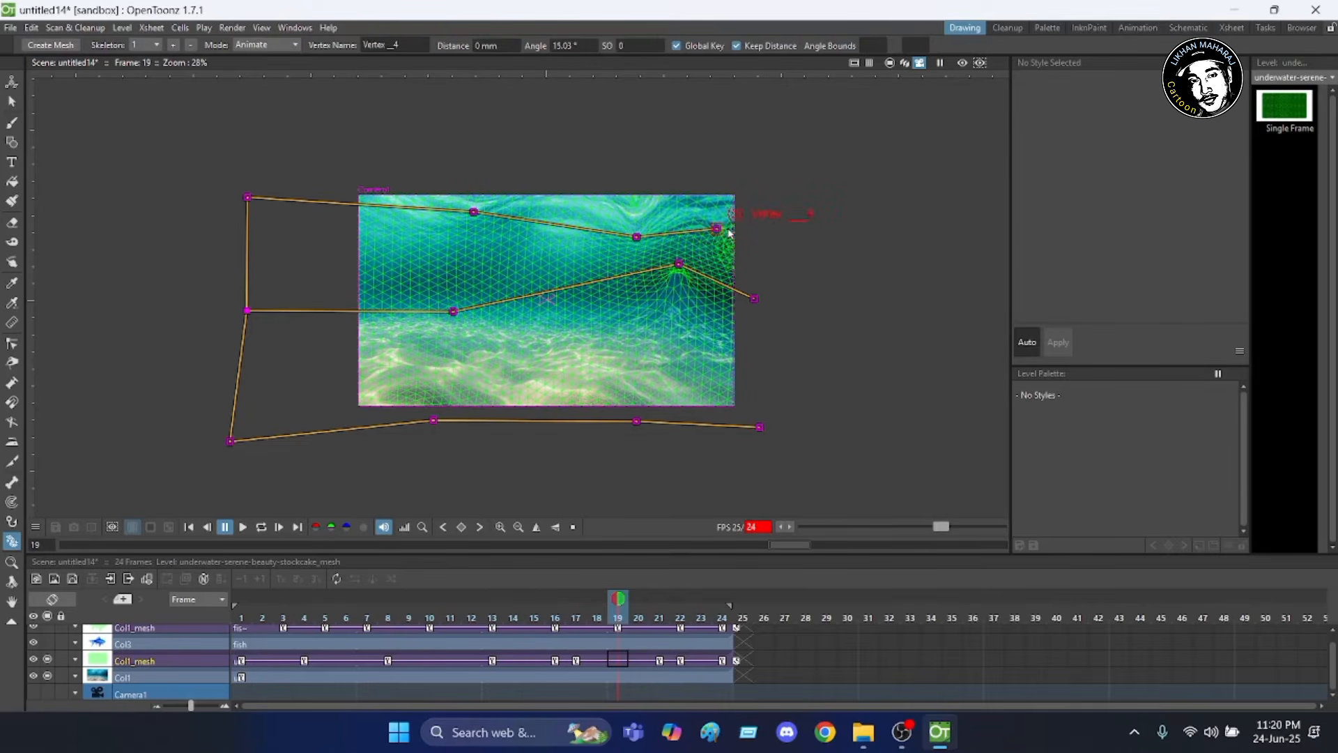
left_click(645, 619)
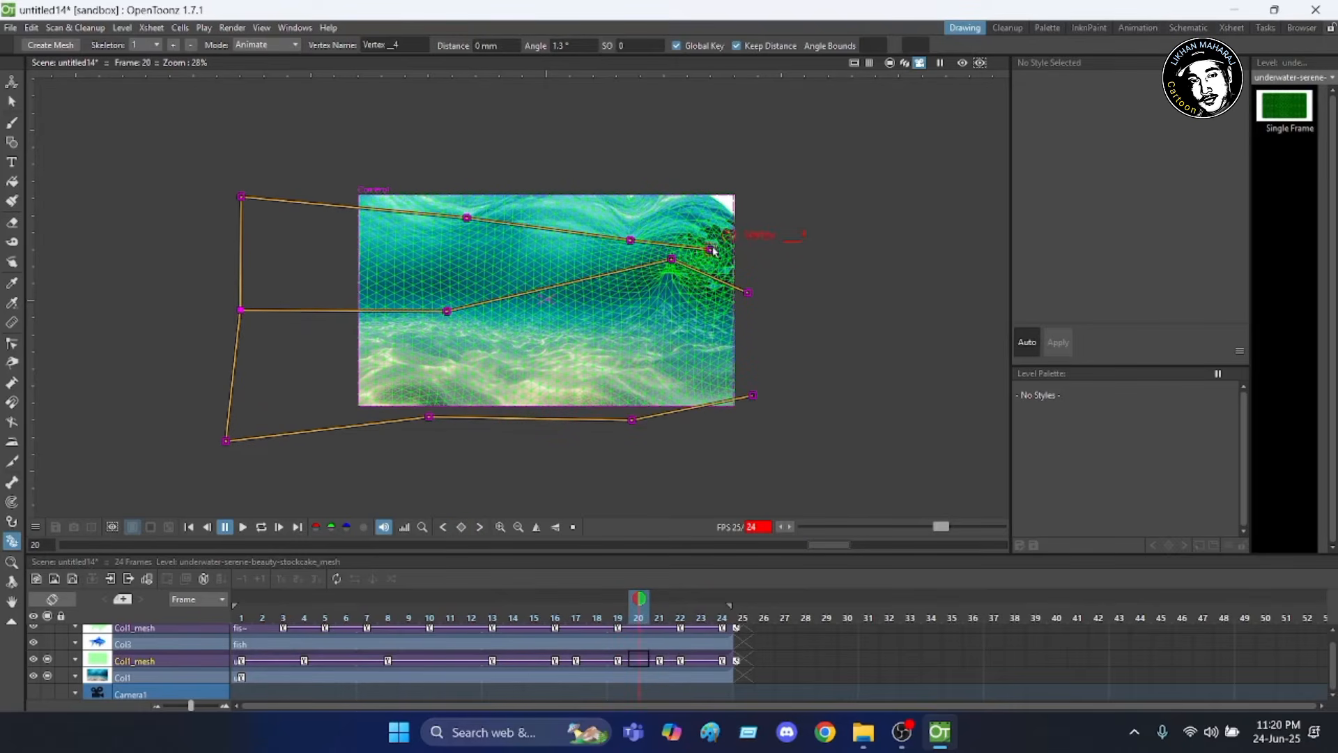
left_click_drag(710, 250, 722, 235)
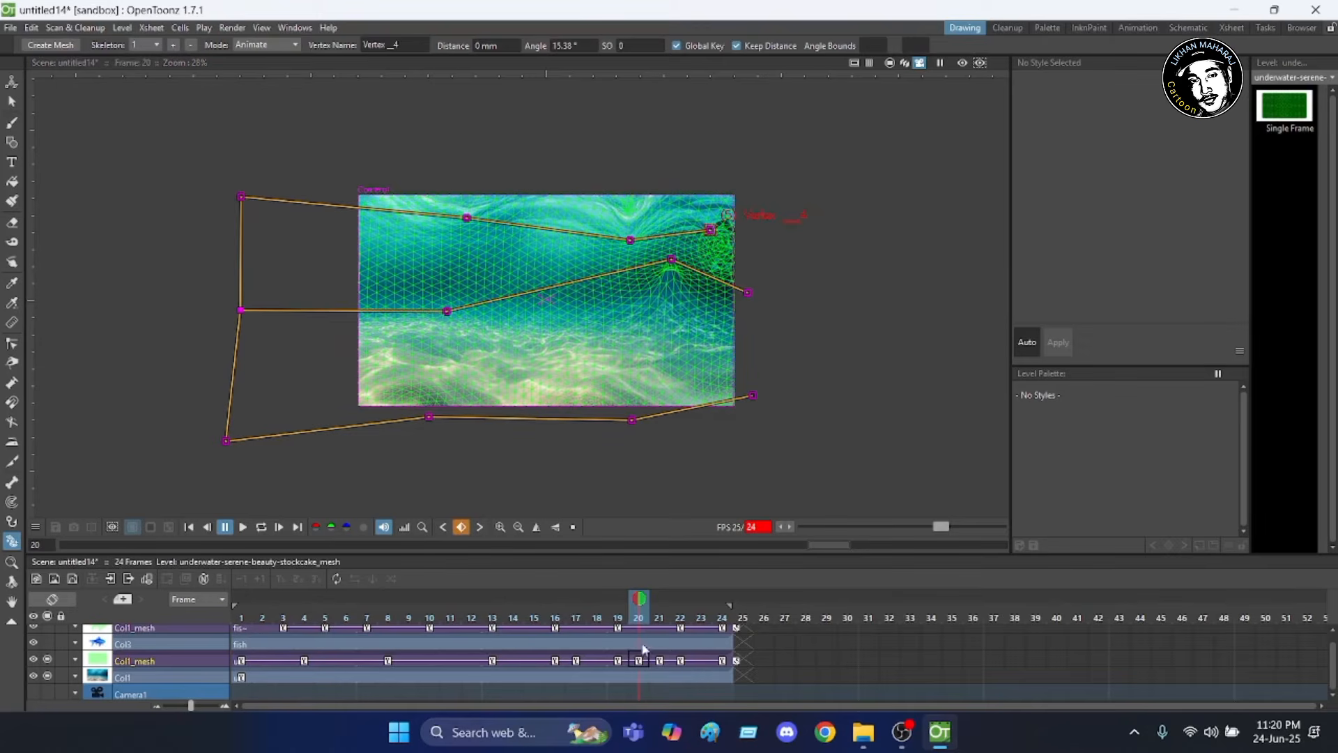
At frame 21, lower the middle branch's outer bend to about 4.37° and raise the upper branch's end to about 11.01°.
left_click(657, 616)
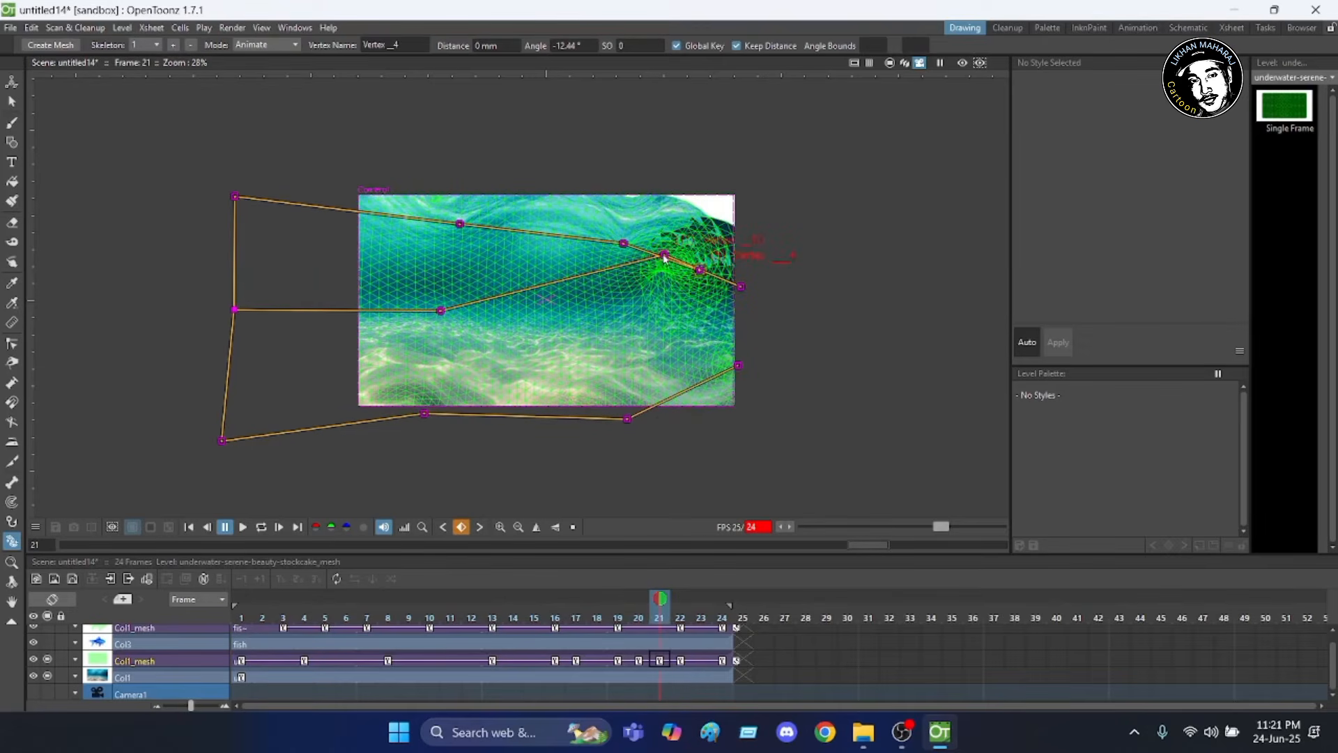
left_click_drag(663, 256, 669, 286)
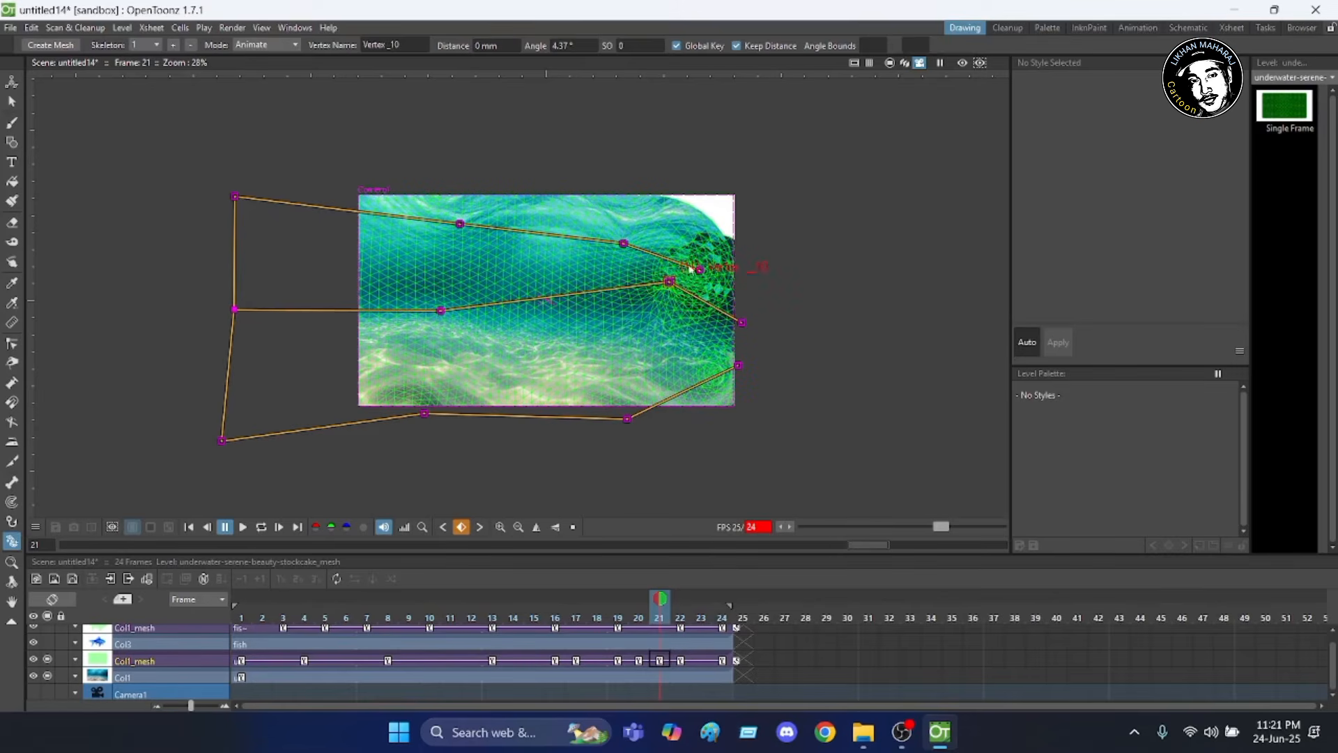
left_click(696, 270)
mouse_move(701, 271)
left_mouse_down()
mouse_move(720, 237)
mouse_move(724, 260)
left_mouse_up()
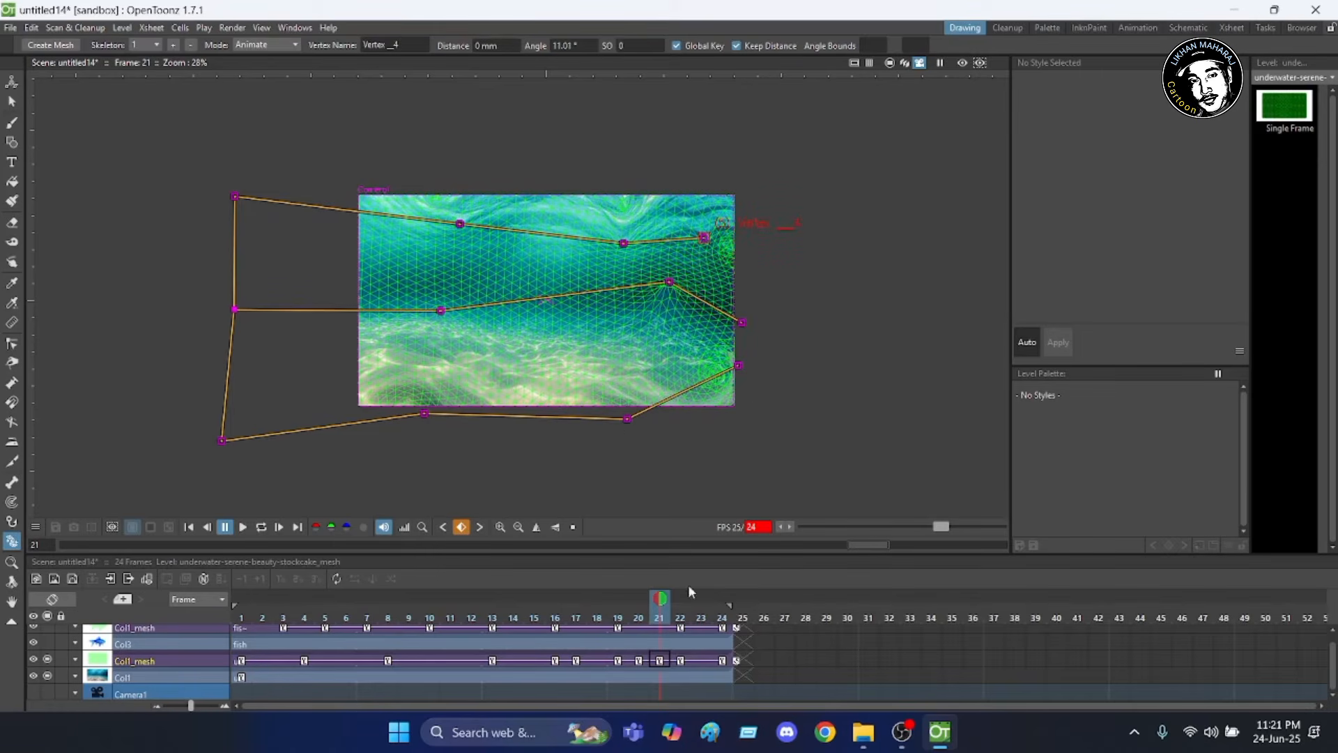
Check frames 22 to 24, play back the animation, and step through frames 2 to 8 for mesh distortions and gaps.
left_click(683, 621)
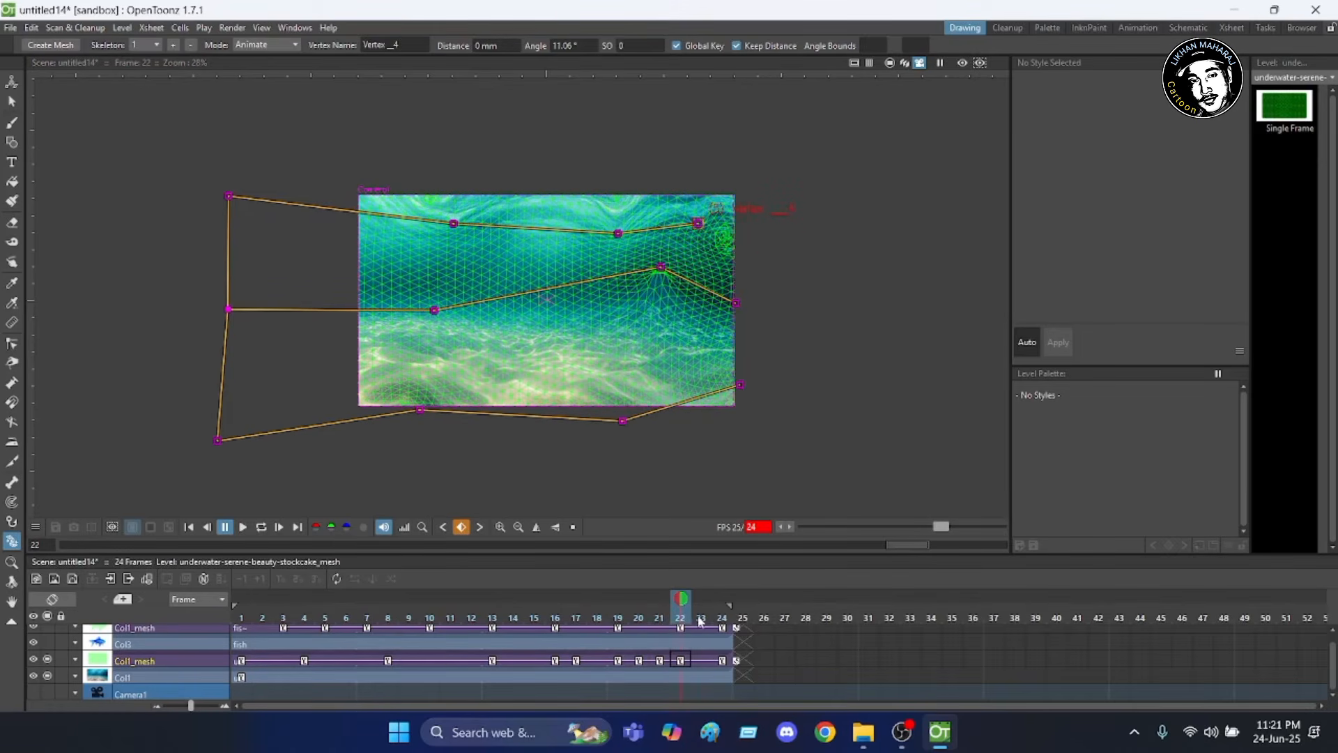
left_click(702, 623)
left_click(722, 619)
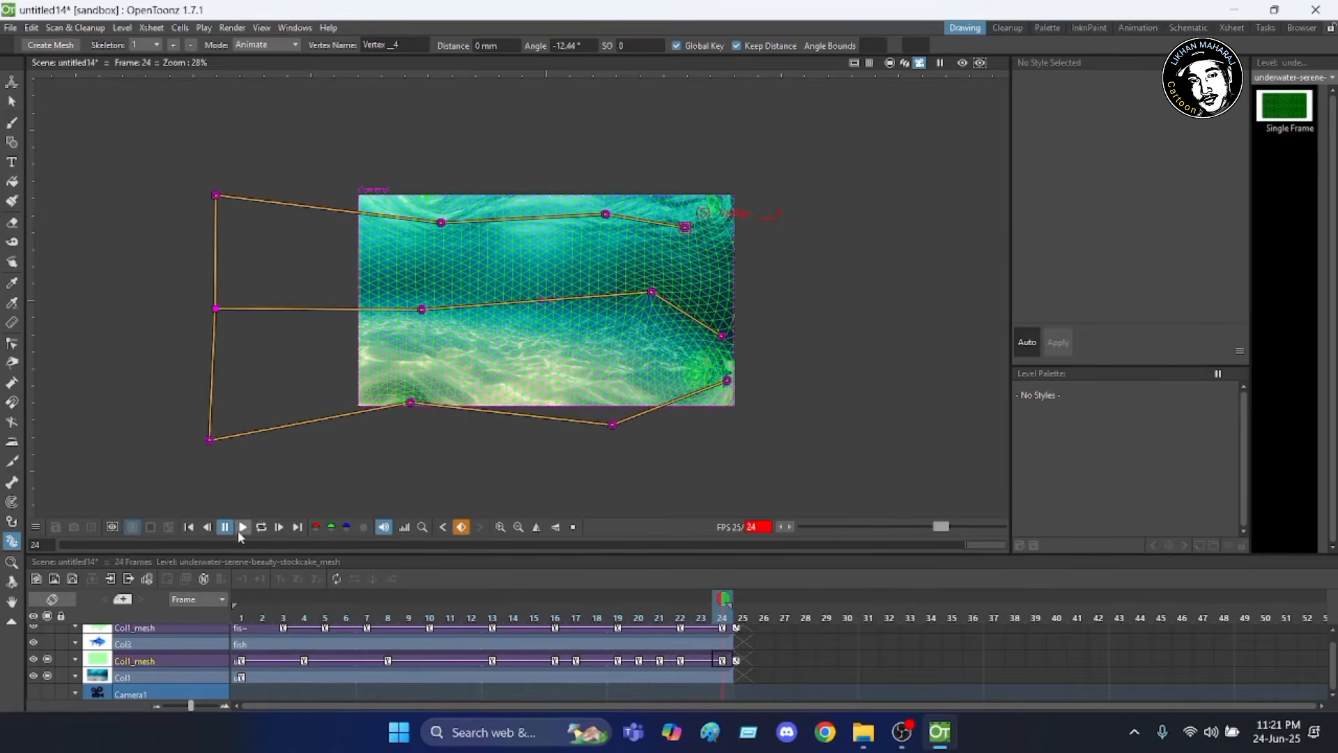
left_click(243, 530)
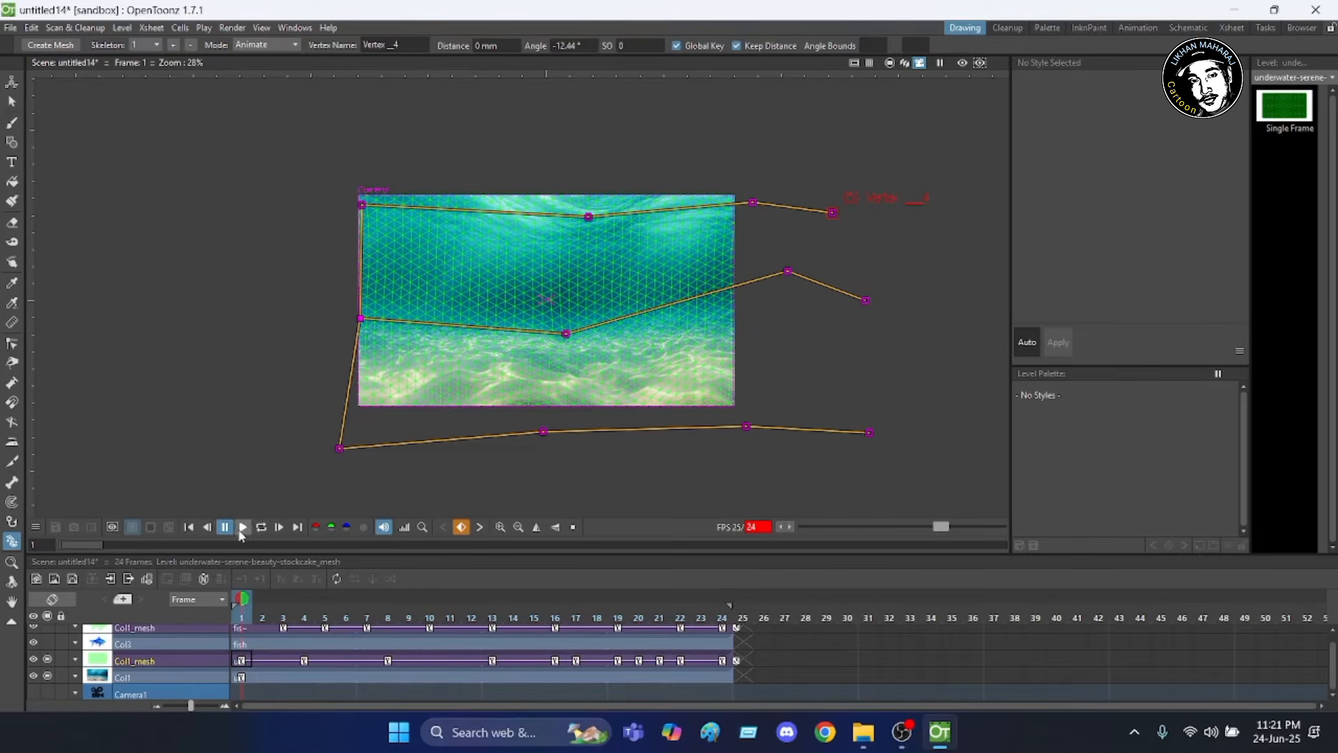
left_click(243, 529)
left_click(265, 620)
left_click(284, 619)
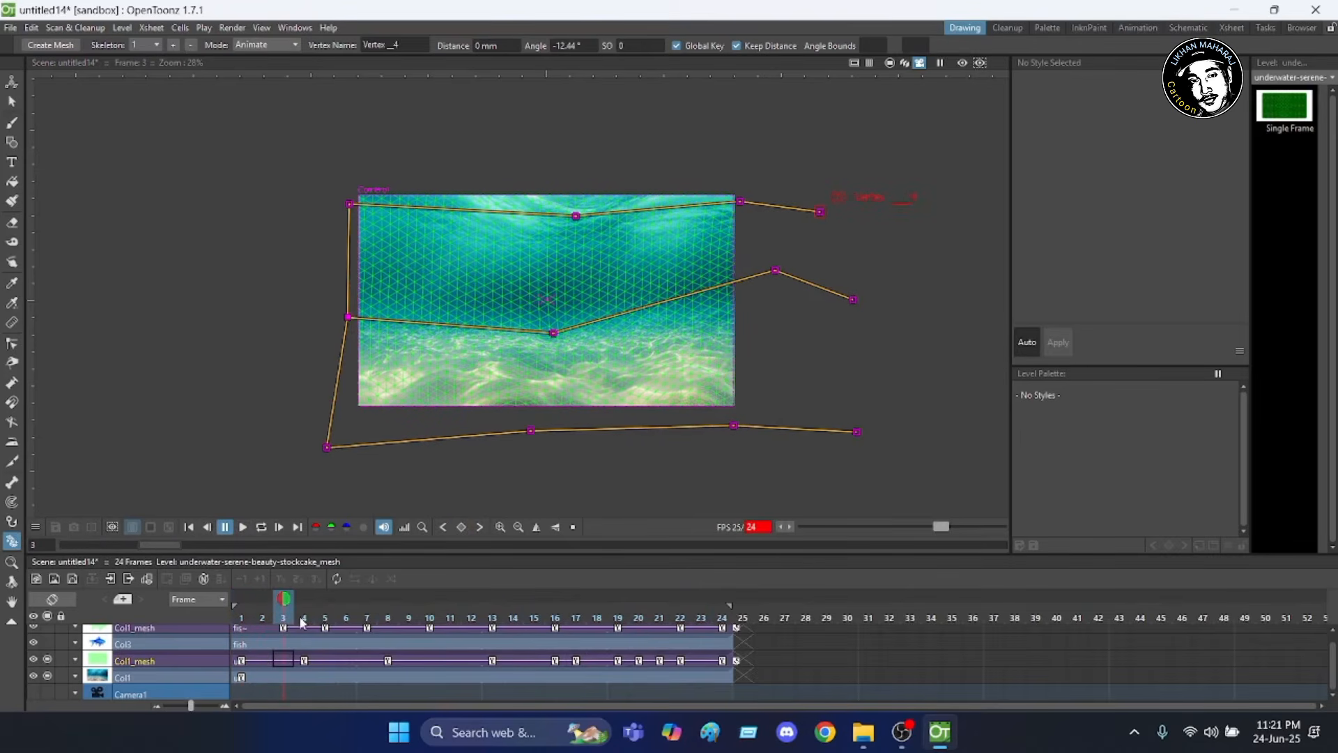
left_click(303, 620)
left_click(326, 620)
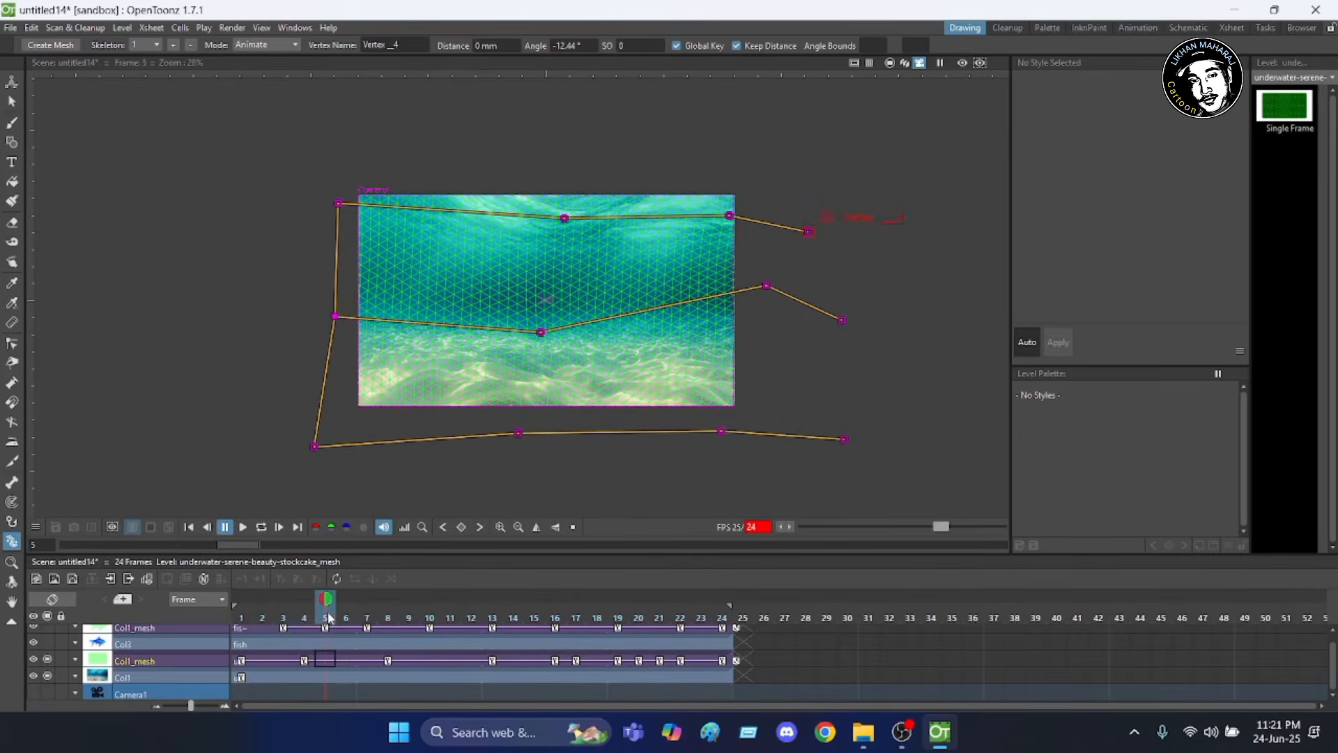
left_click(347, 619)
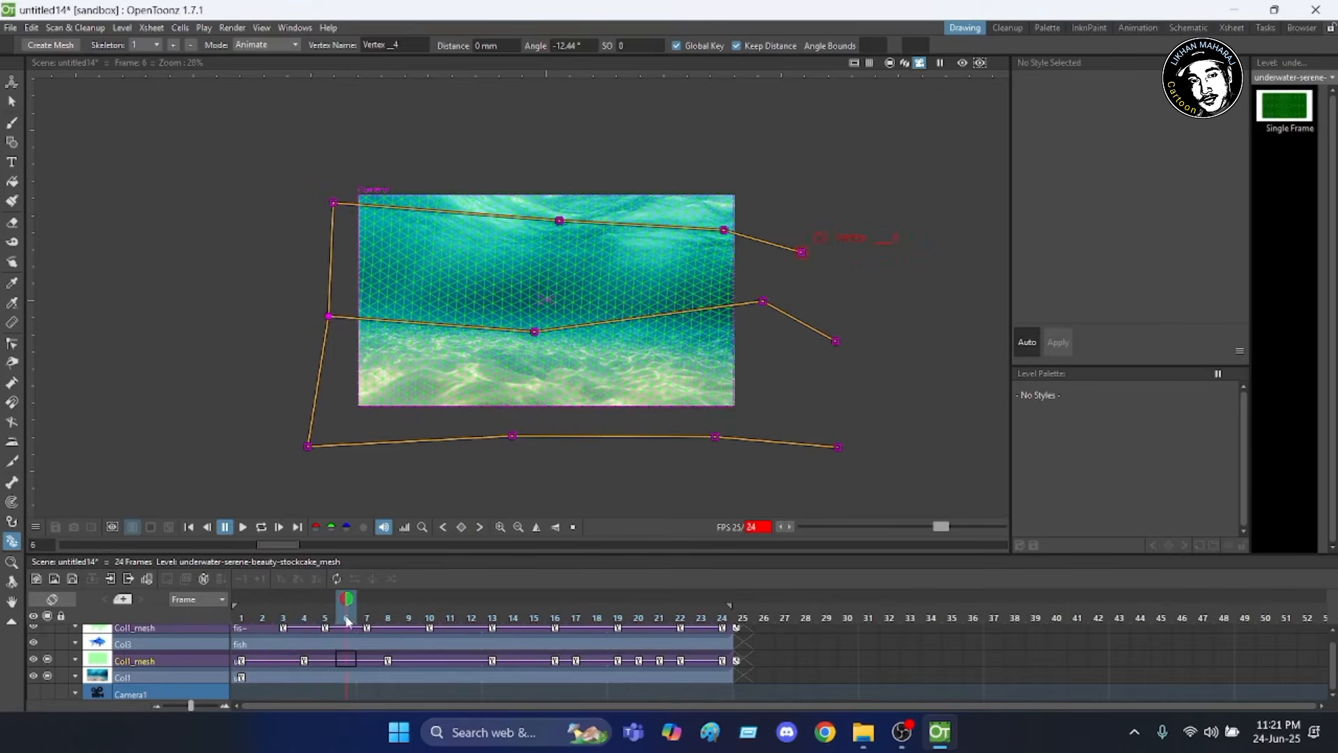
left_click(368, 619)
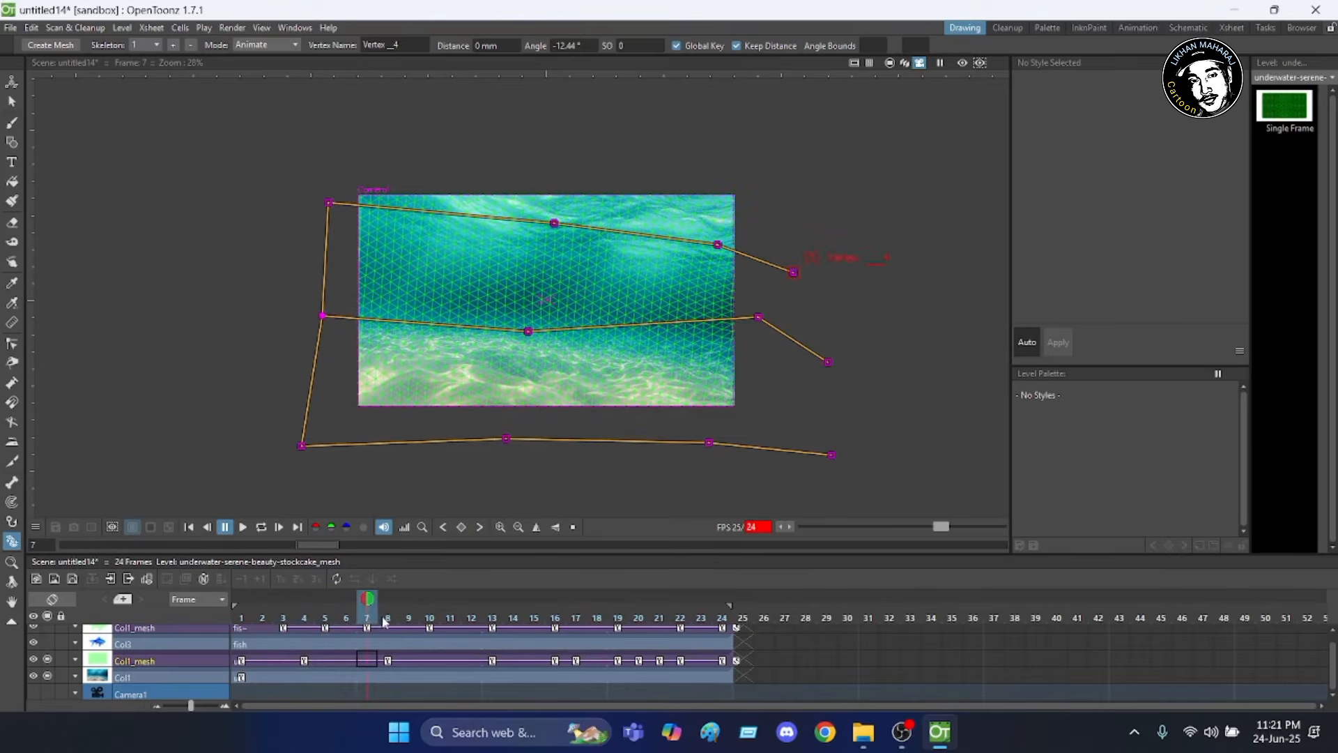
left_click(388, 619)
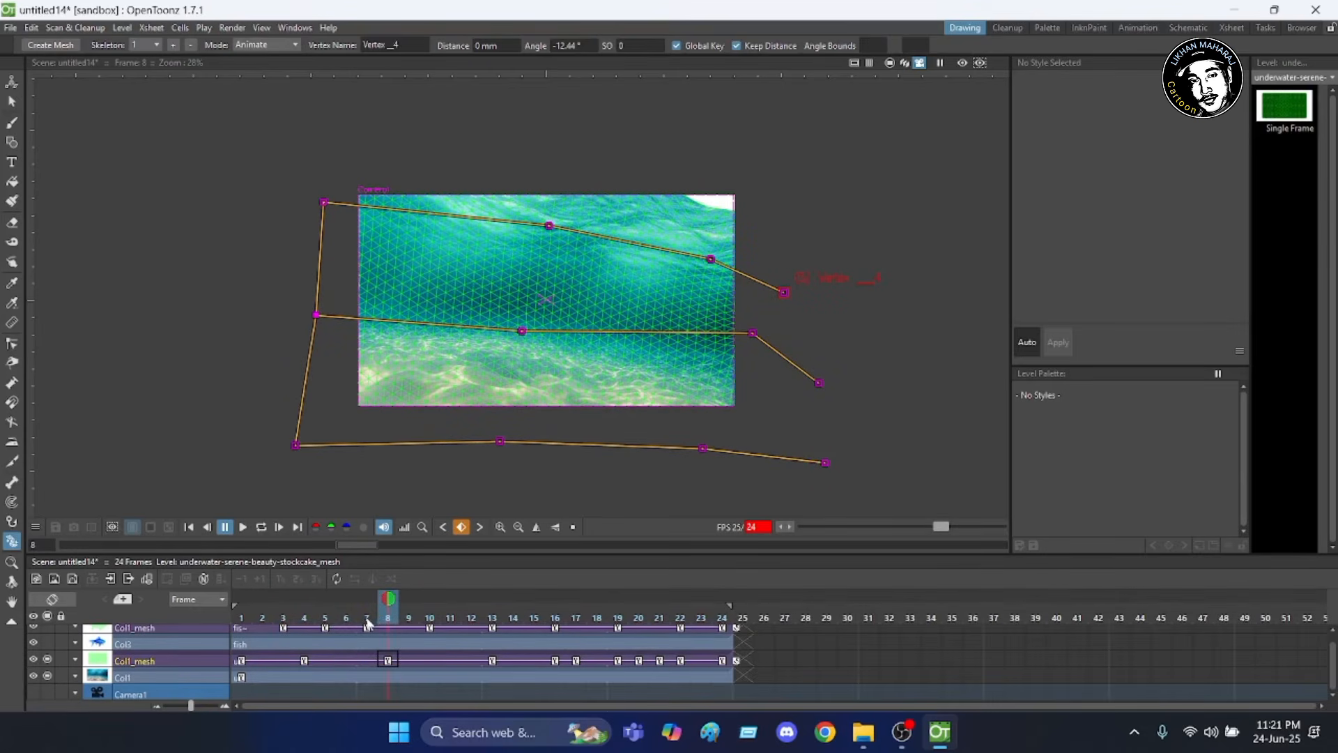
Raise the upper outer bend to about 3.35° at frame 7 and 2.62° at frame 8, and the middle one to about 6.13° at frame 8.
left_click(368, 619)
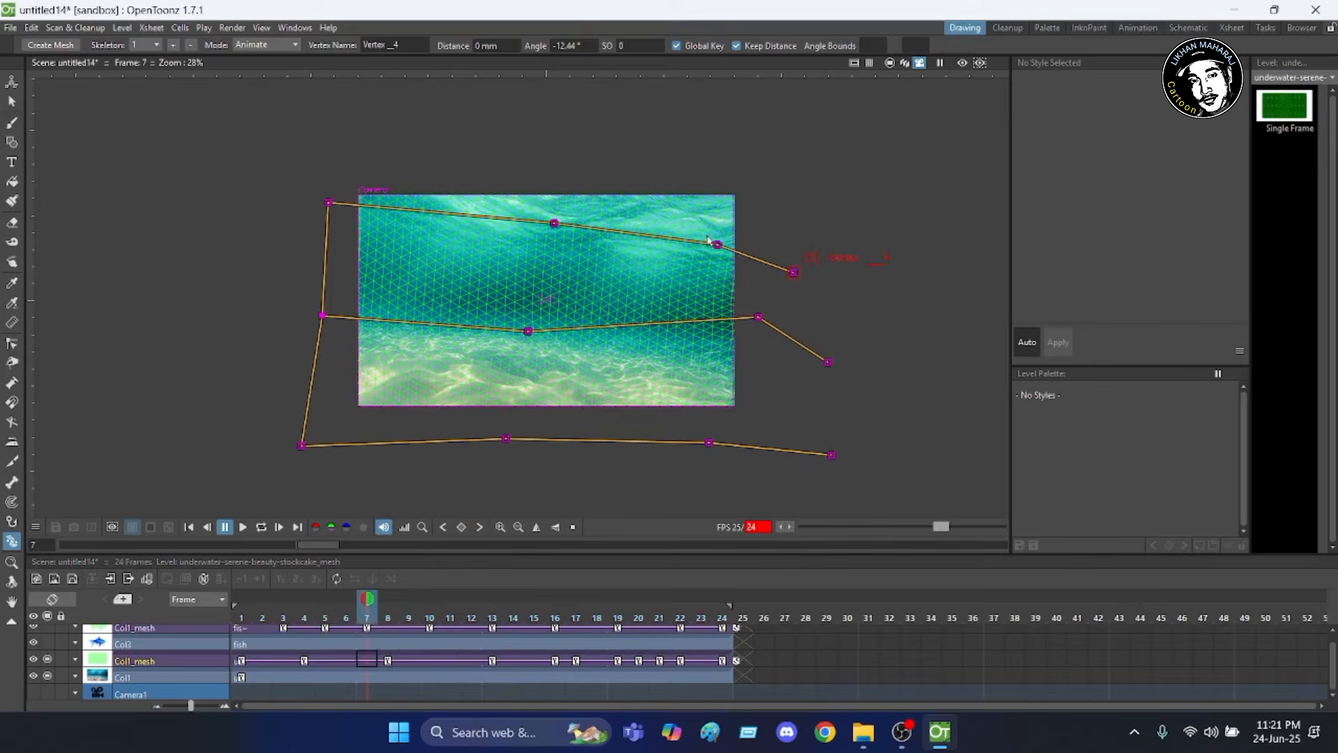
left_click_drag(718, 247, 723, 232)
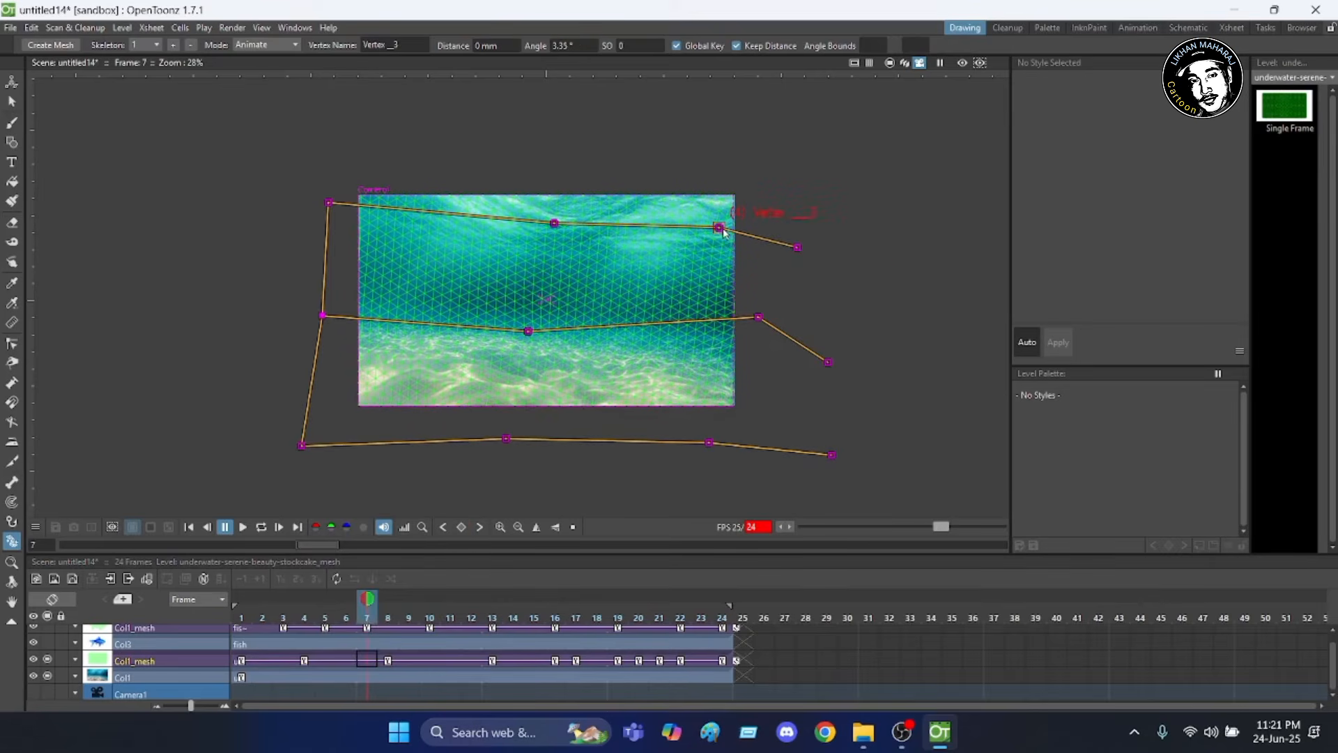
left_click(389, 618)
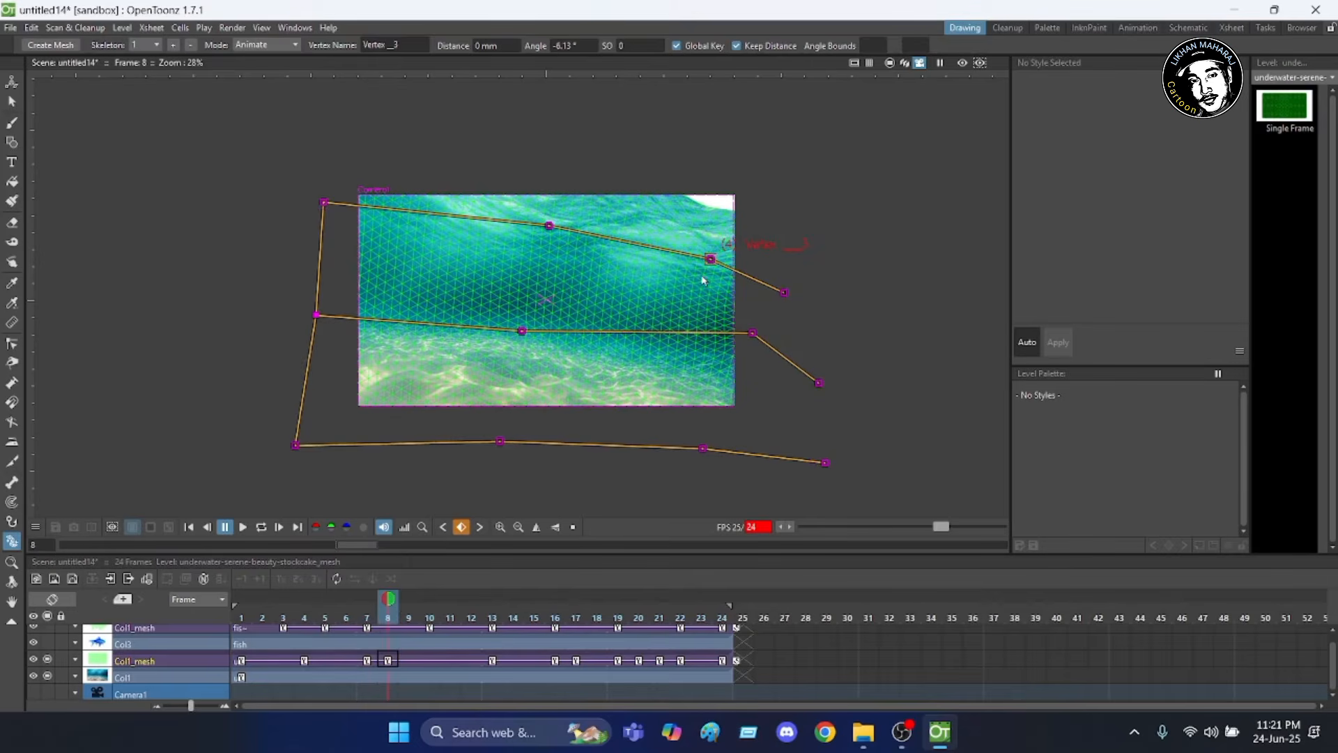
left_click_drag(711, 260, 718, 235)
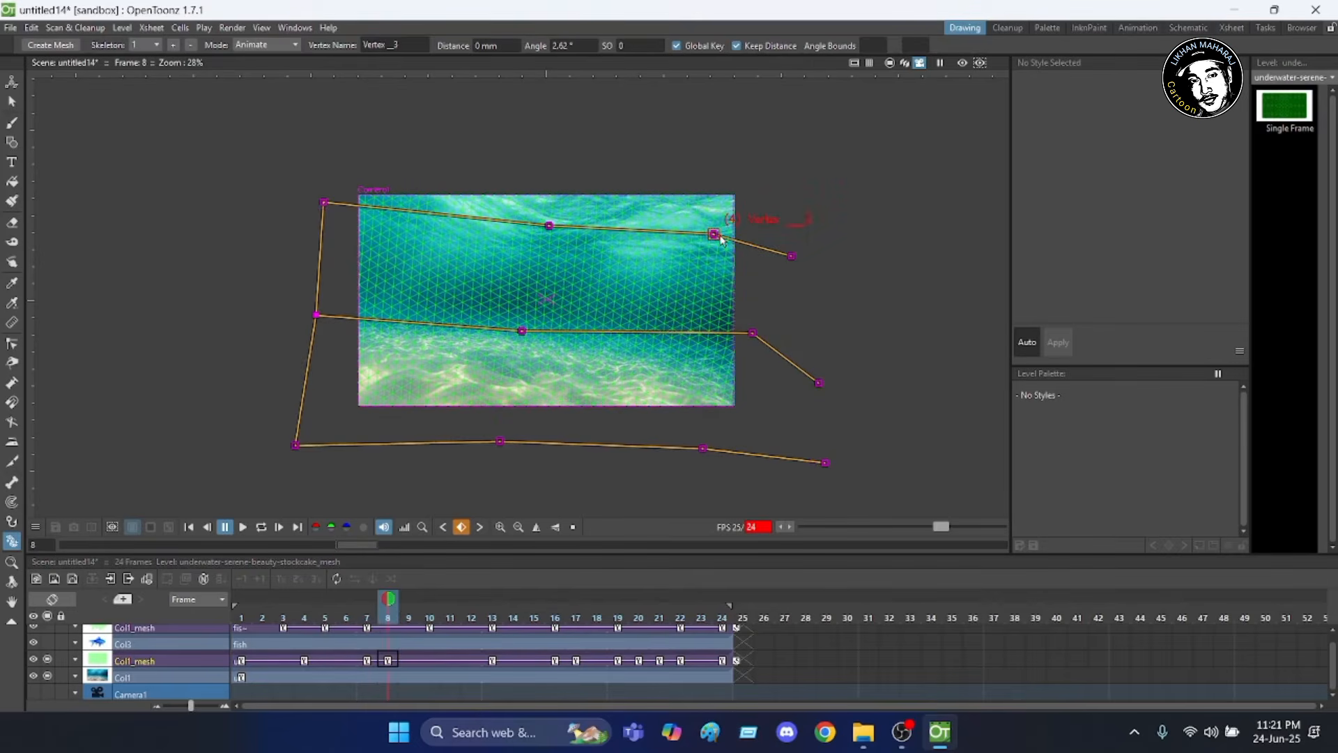
left_click(749, 308)
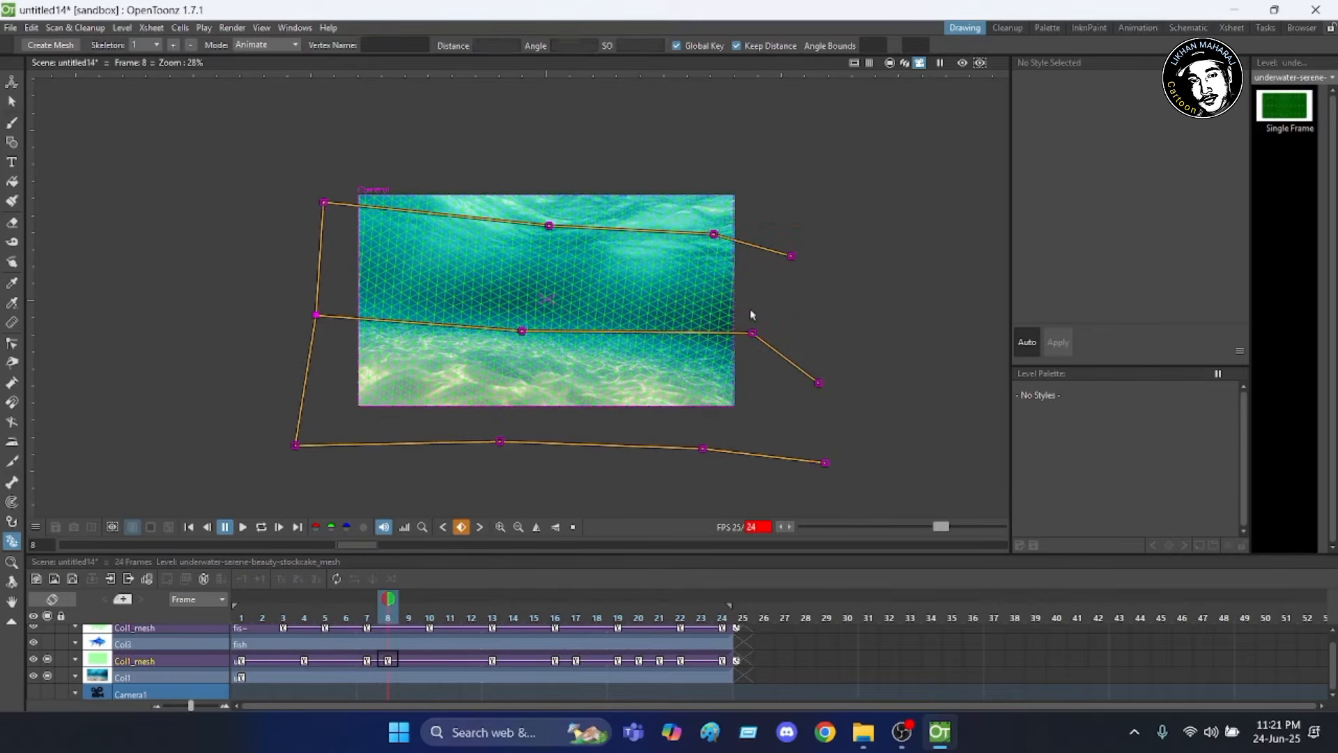
left_click_drag(750, 335, 750, 315)
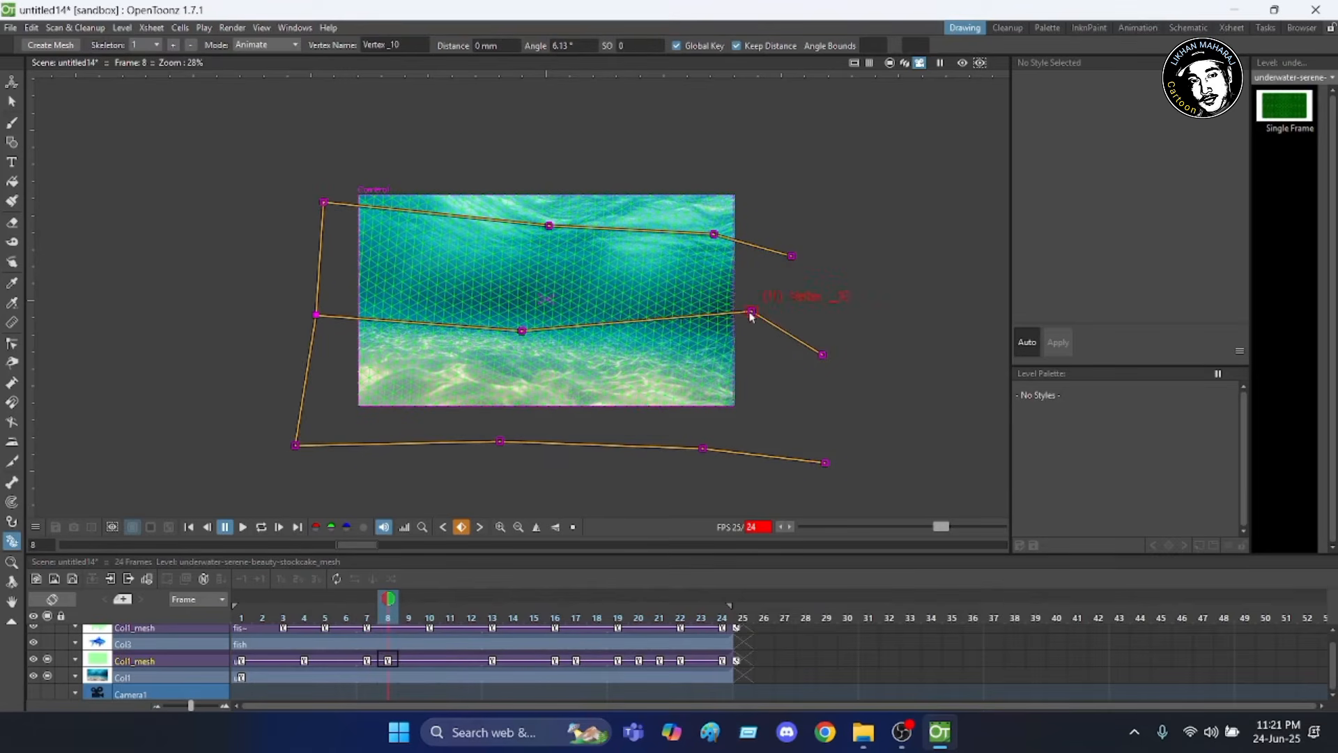
Check frames 9, 10 and 12 of the background mesh, and play the whole animation in a loop.
left_click(411, 619)
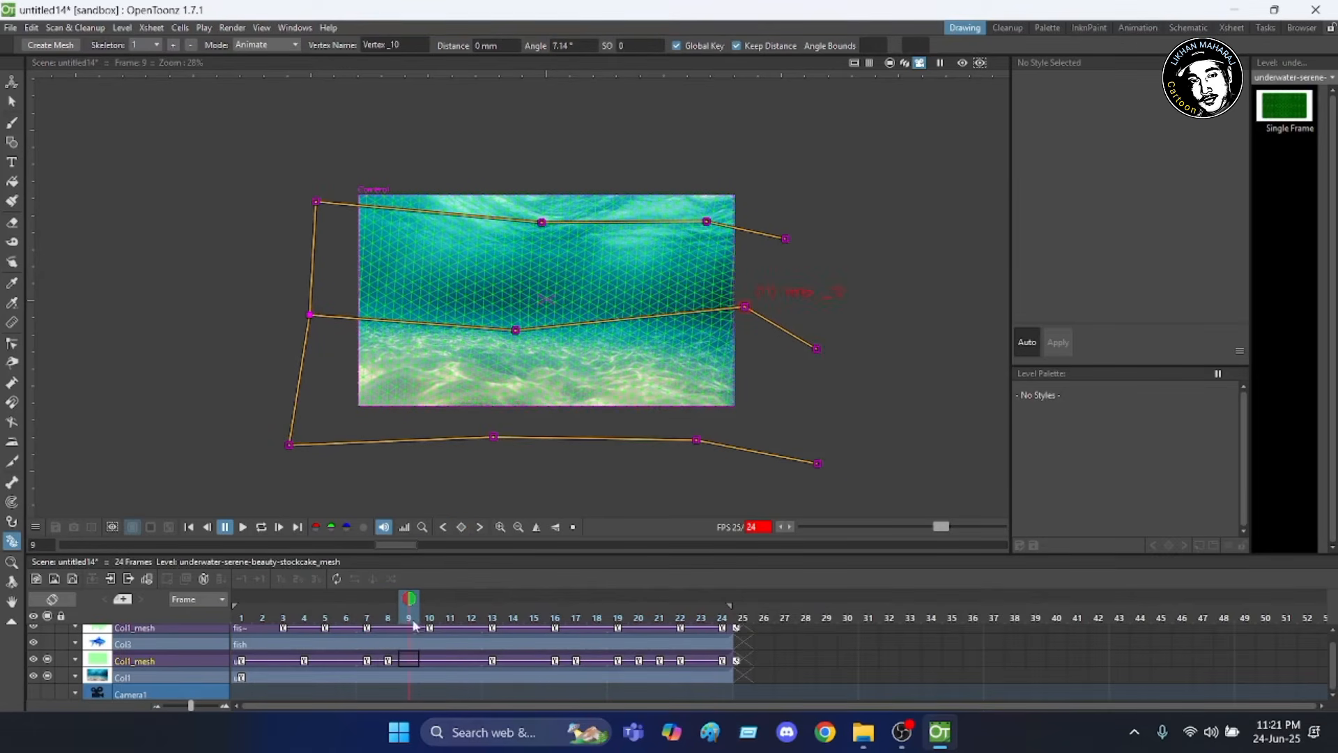
left_click(430, 620)
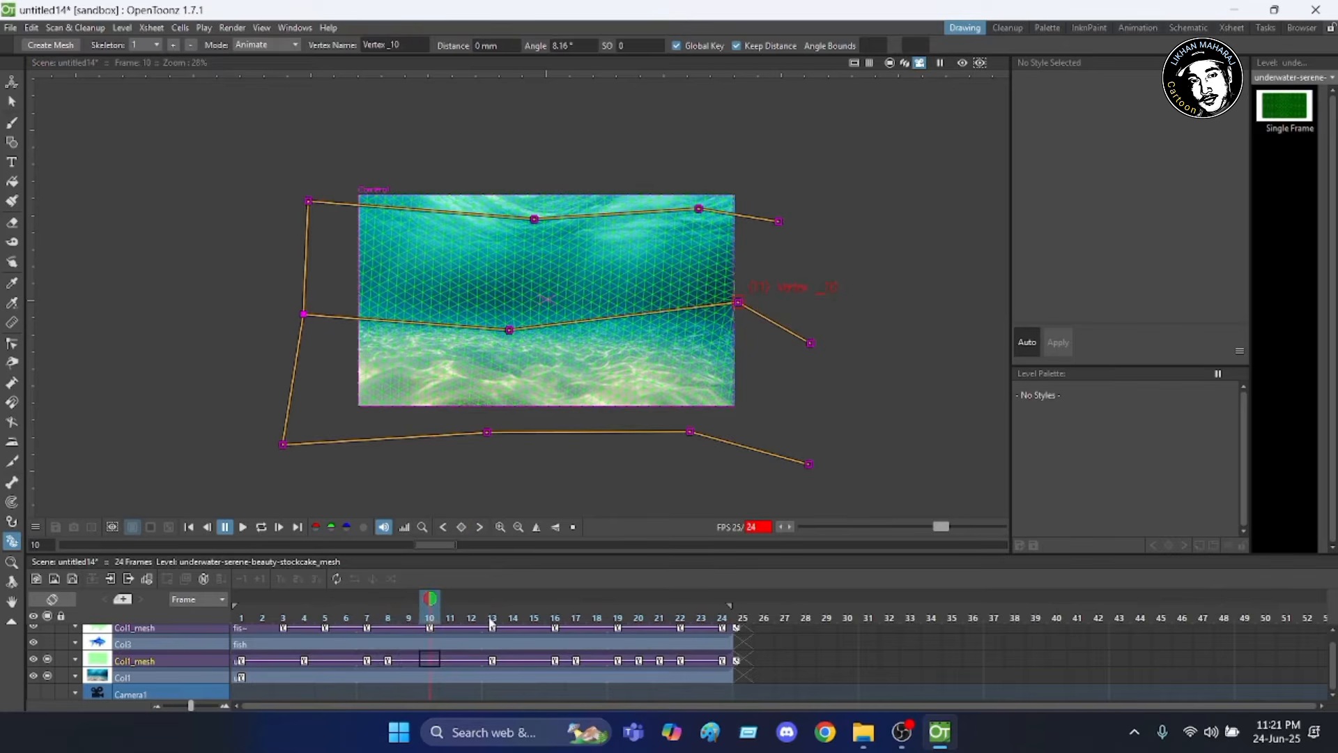
left_click(465, 621)
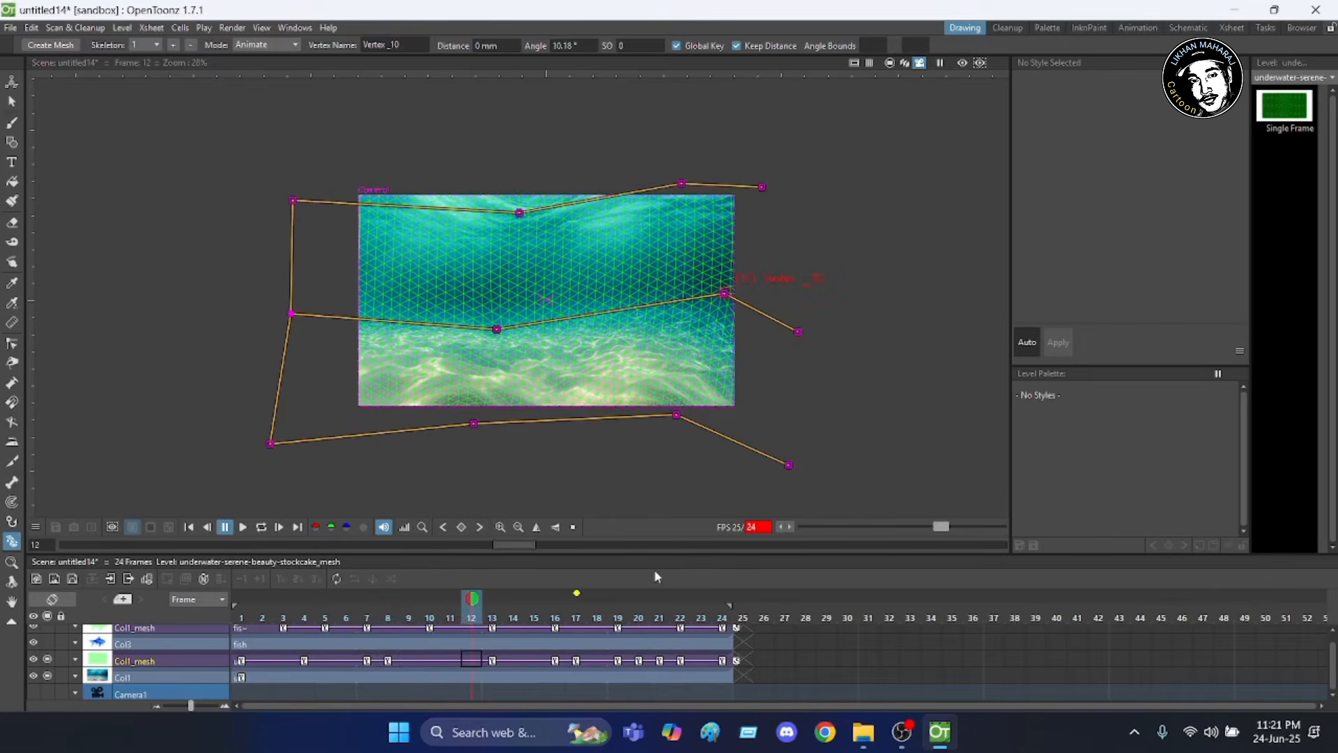
left_click(261, 527)
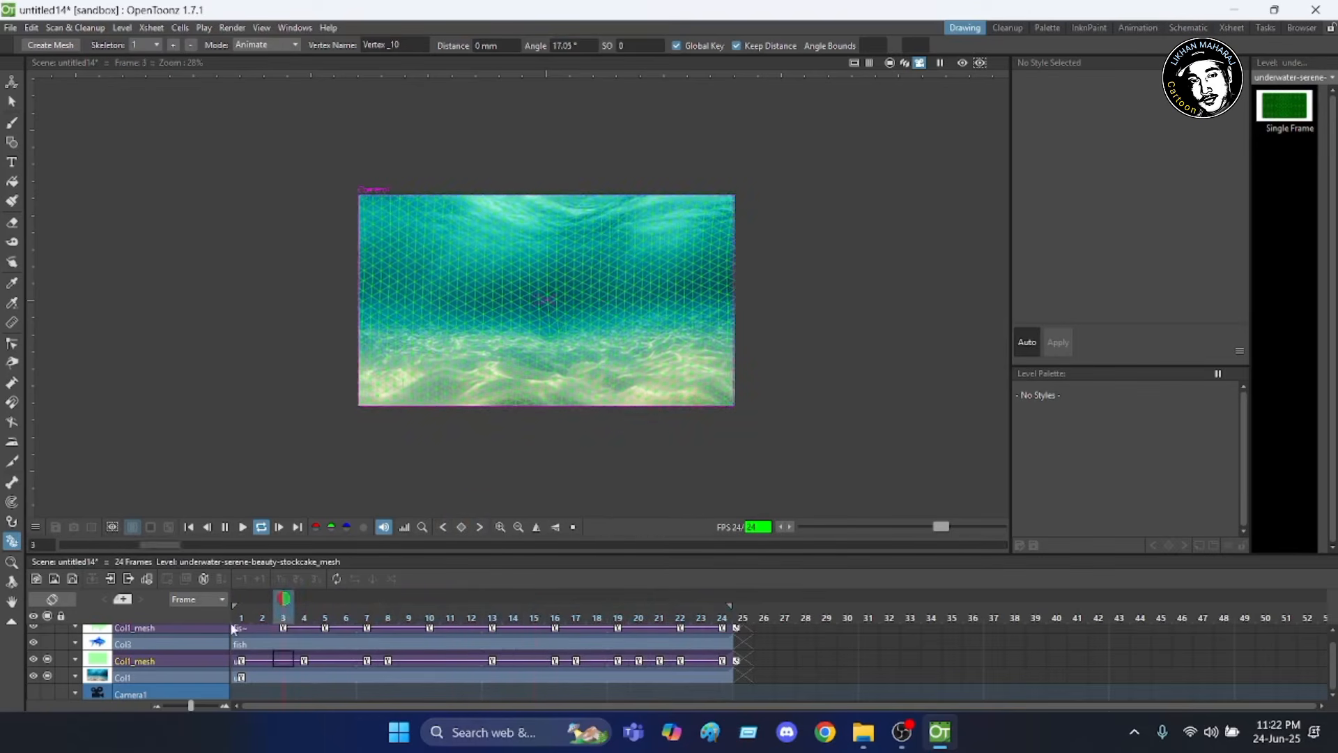
Stop the looping playback and turn the viewer visibility of the fish mesh column and the fish drawing column back on.
left_click(262, 531)
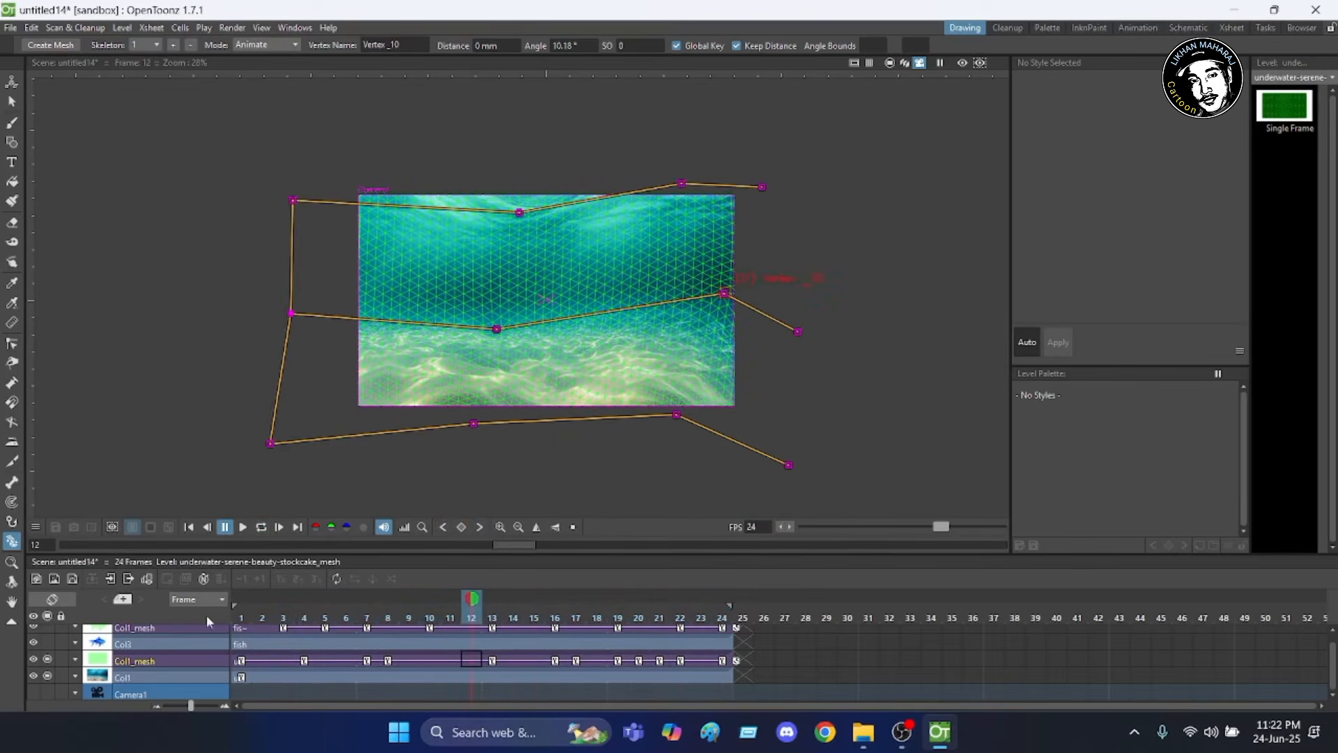
scroll(78, 657, "up", 1)
left_click(61, 636)
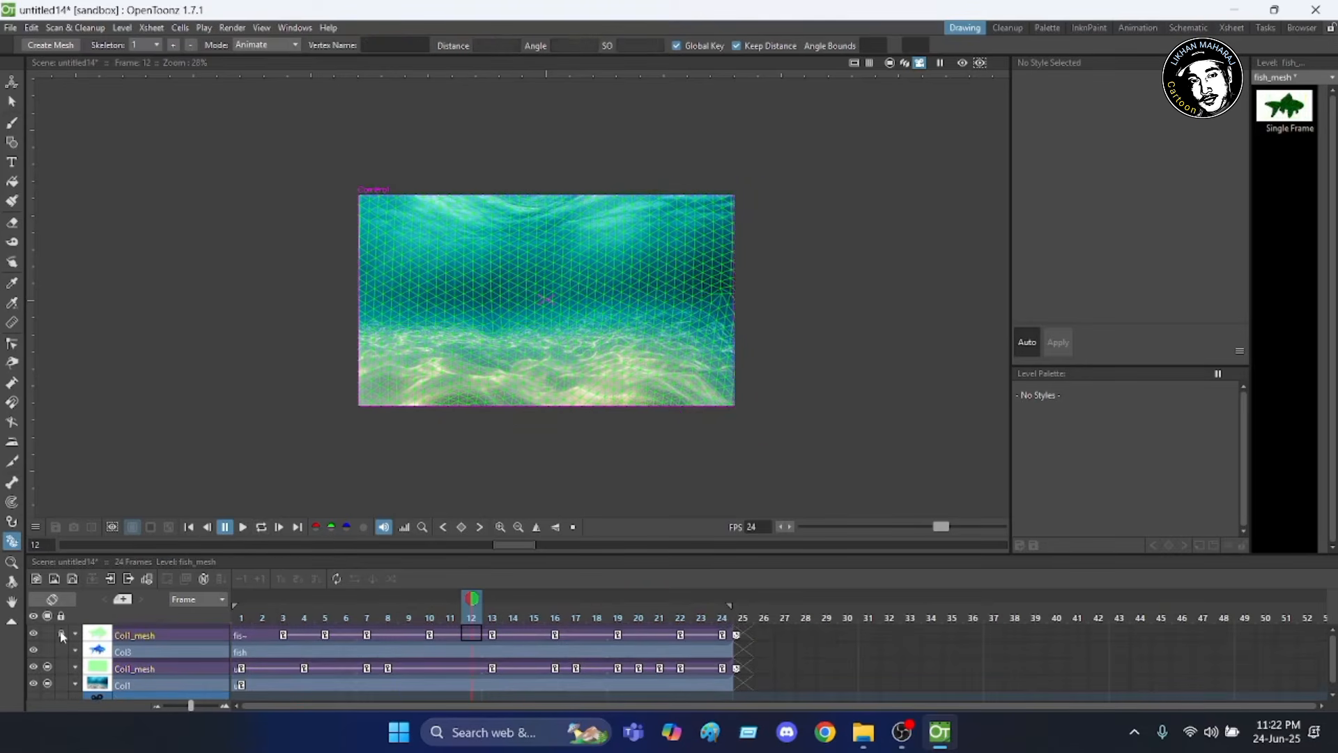
left_click(60, 650)
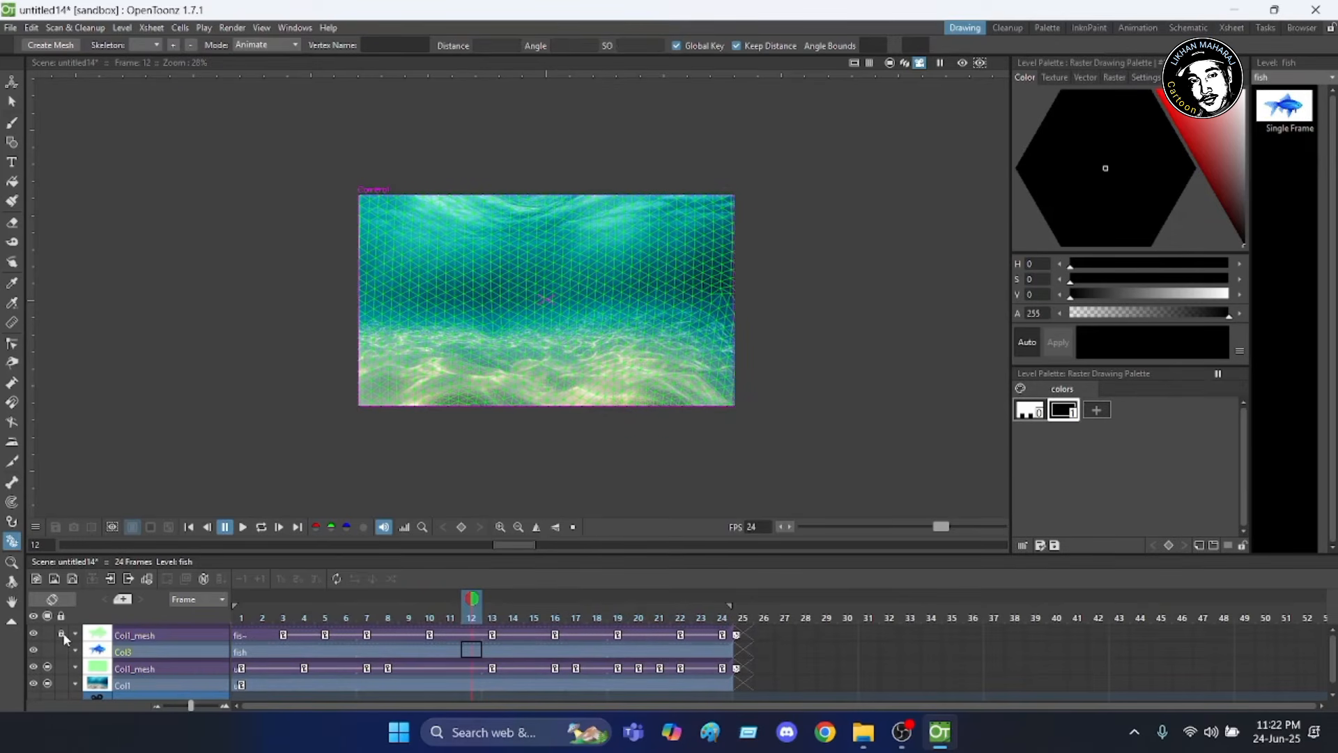
left_click(62, 636)
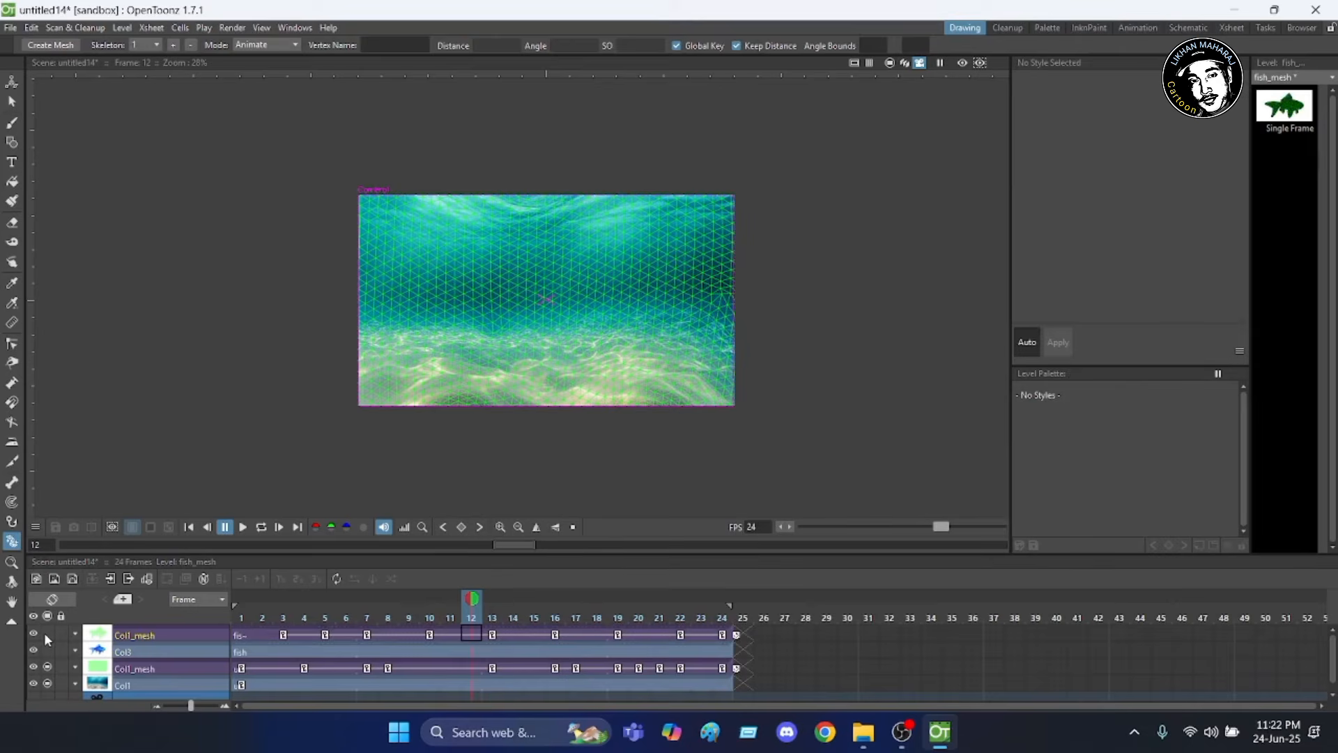
left_click(47, 633)
left_click(47, 651)
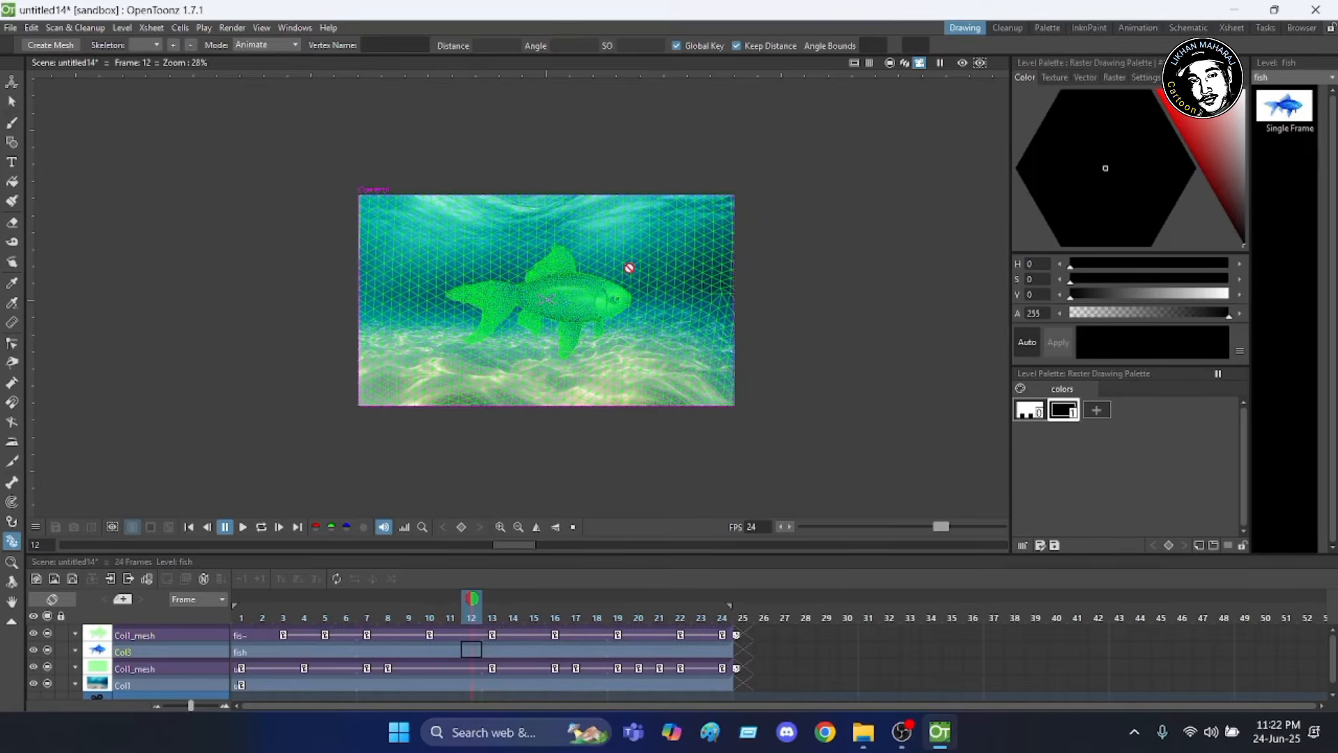
Play the whole animation in a loop with the fish shown over the moving background, and stop it at frame 15.
scroll(636, 206, "up", 2)
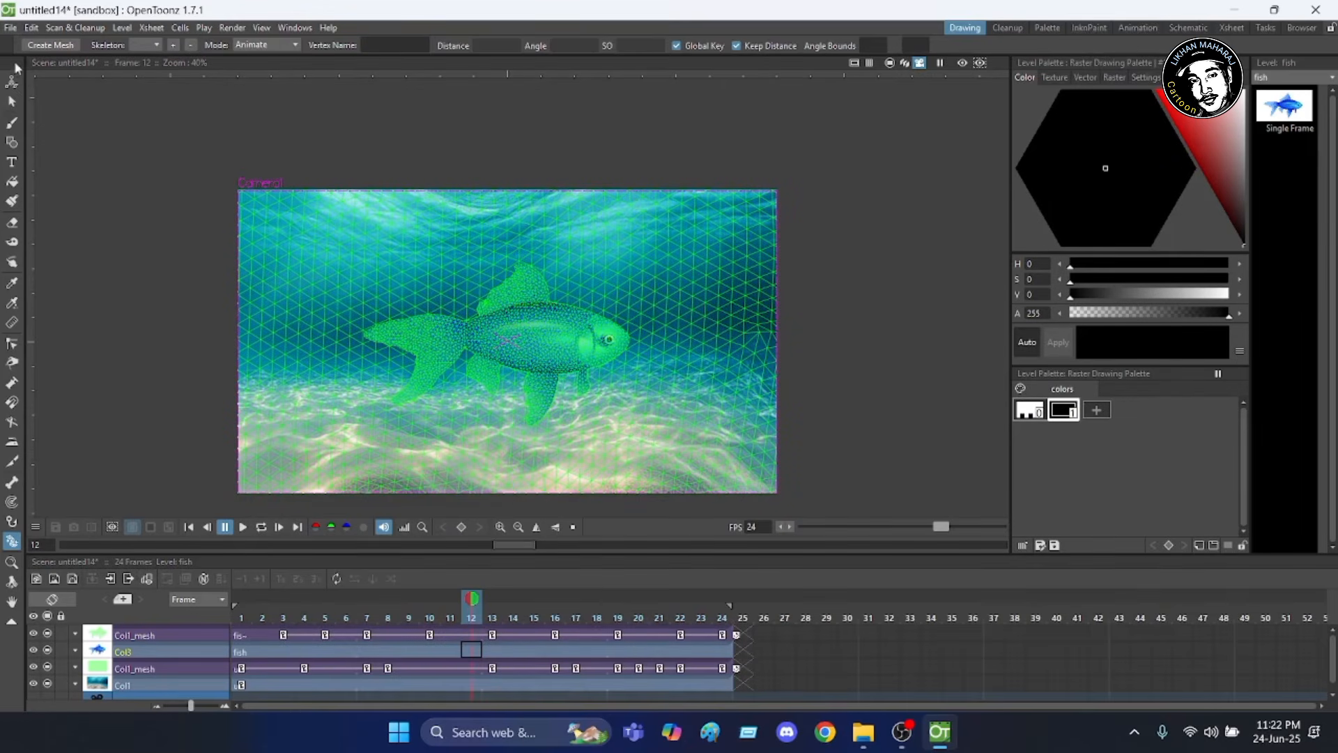
left_click(12, 101)
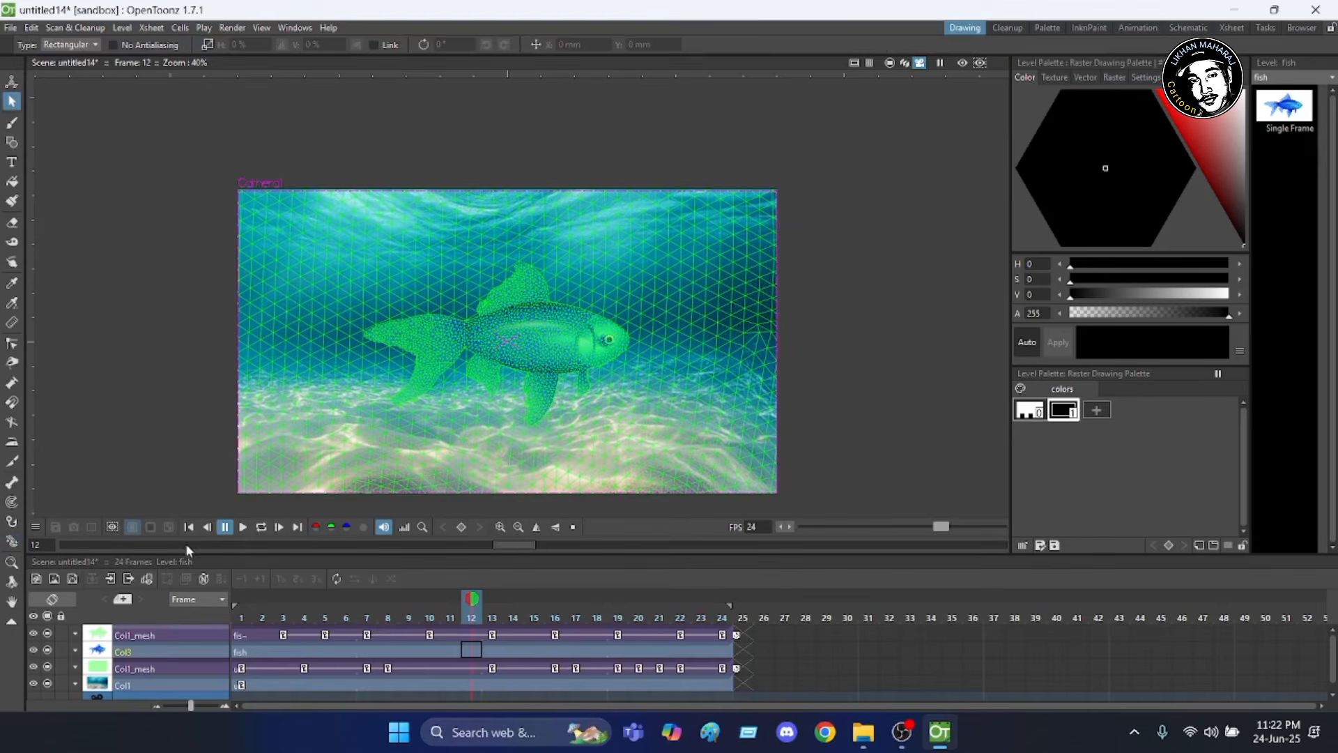
left_click(261, 528)
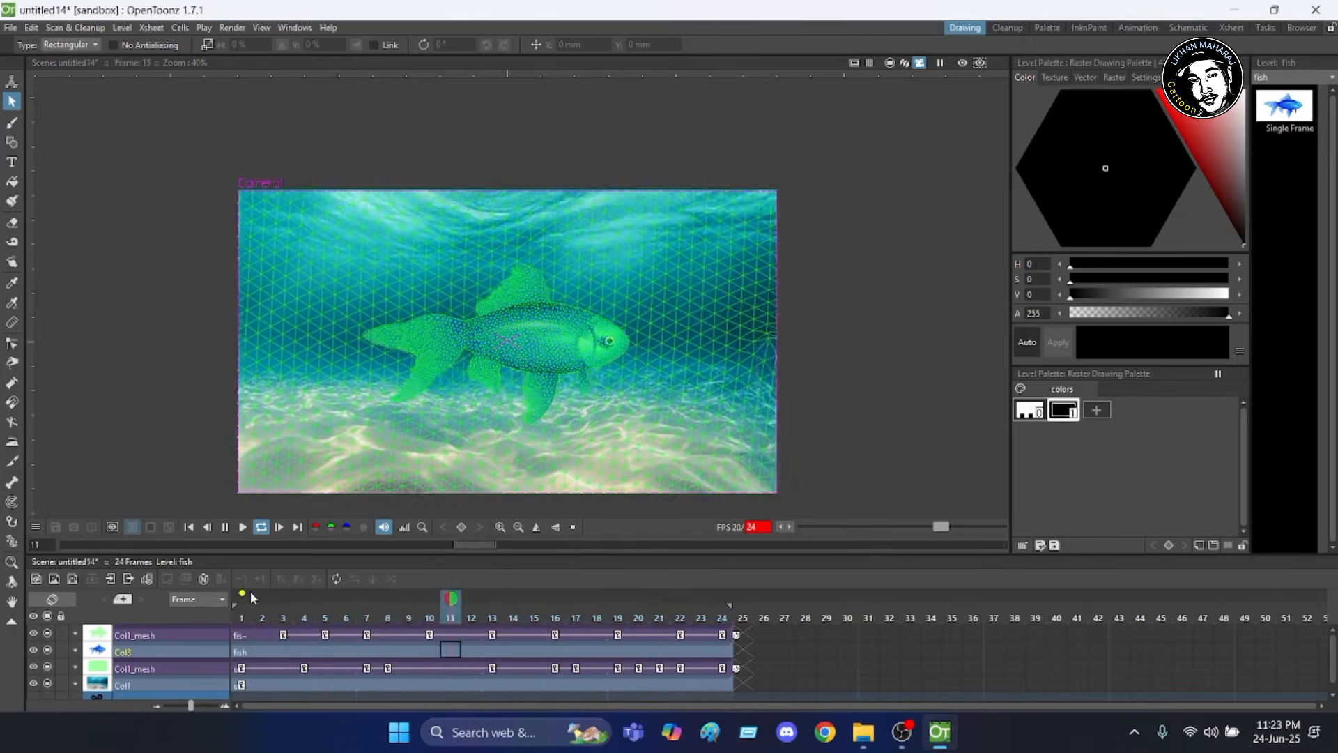
left_click(262, 527)
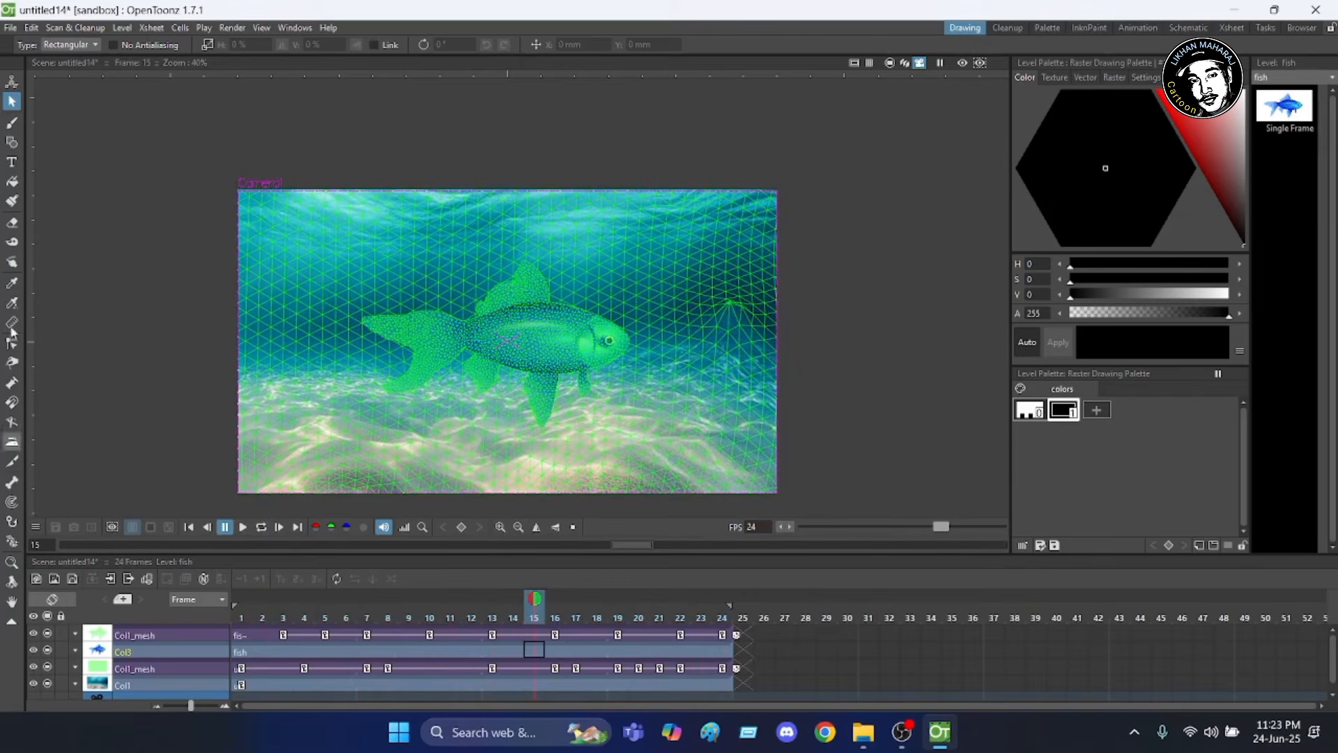
left_click(18, 120)
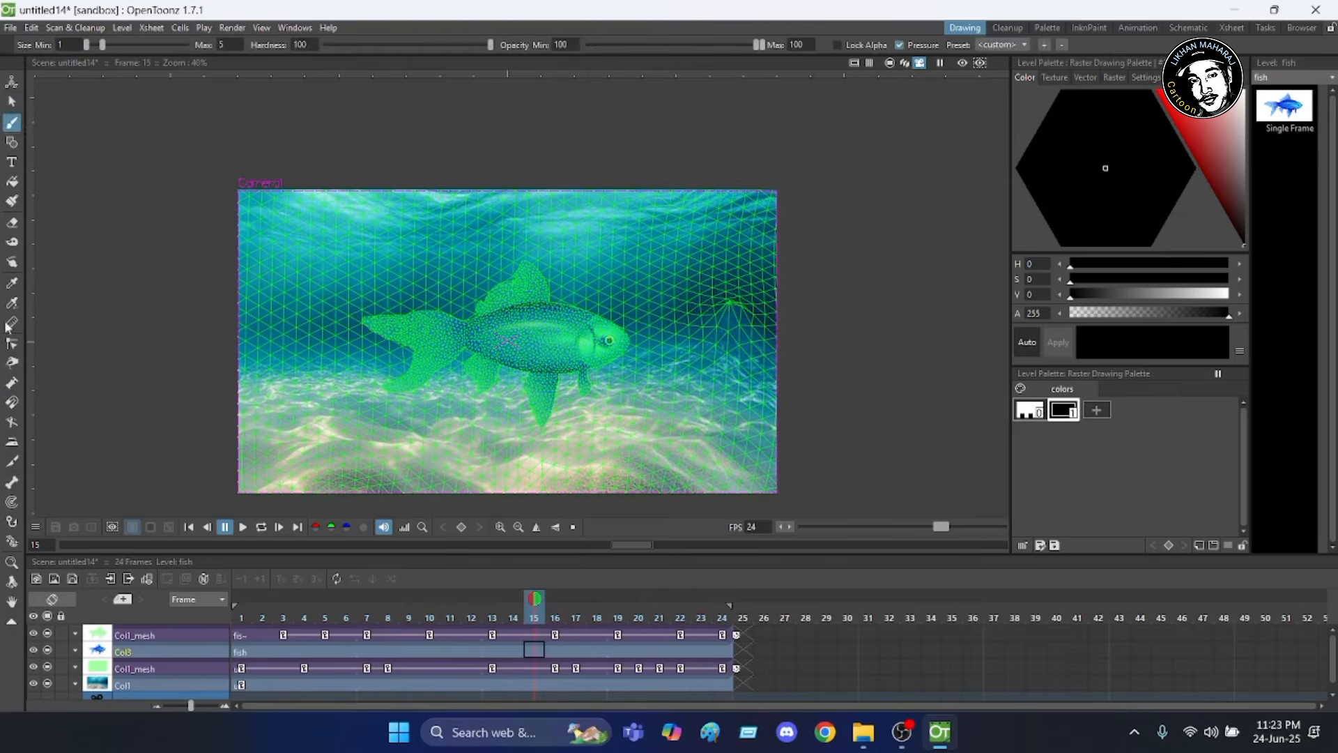
left_click(132, 635)
left_click(11, 81)
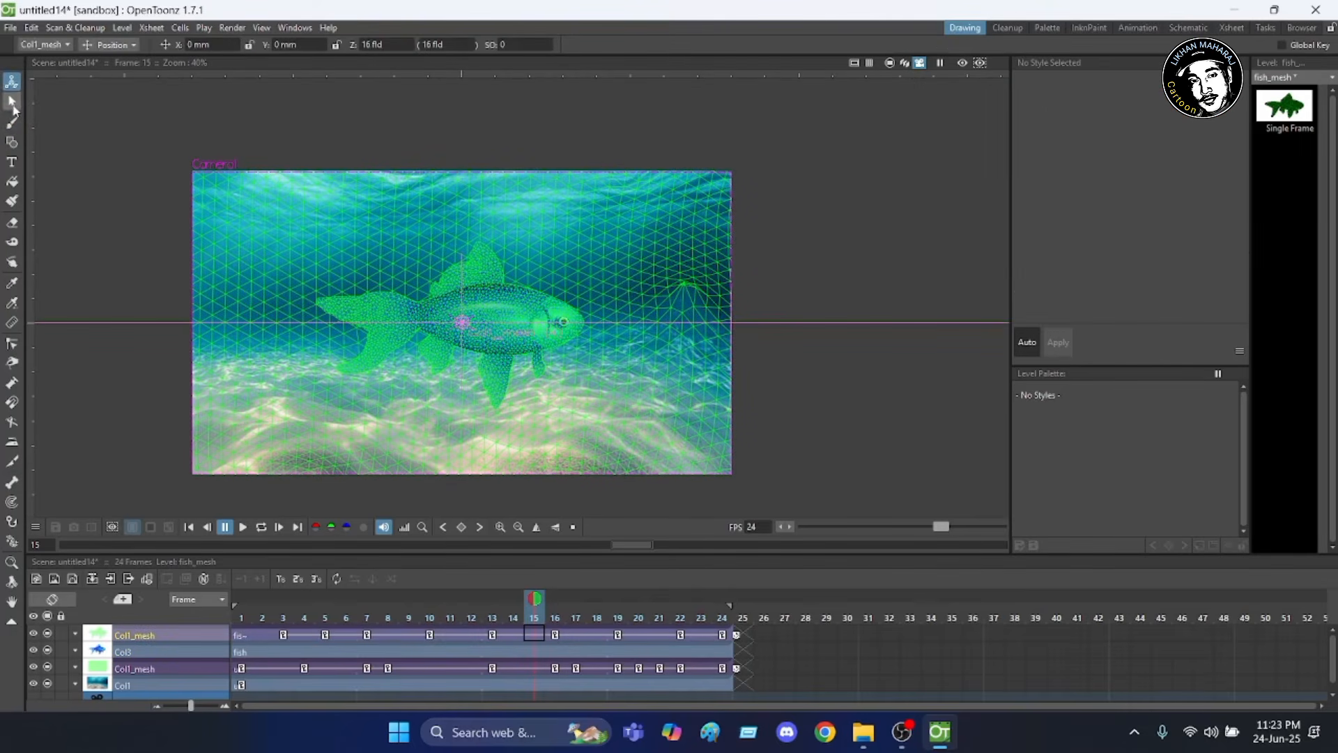
left_click(12, 103)
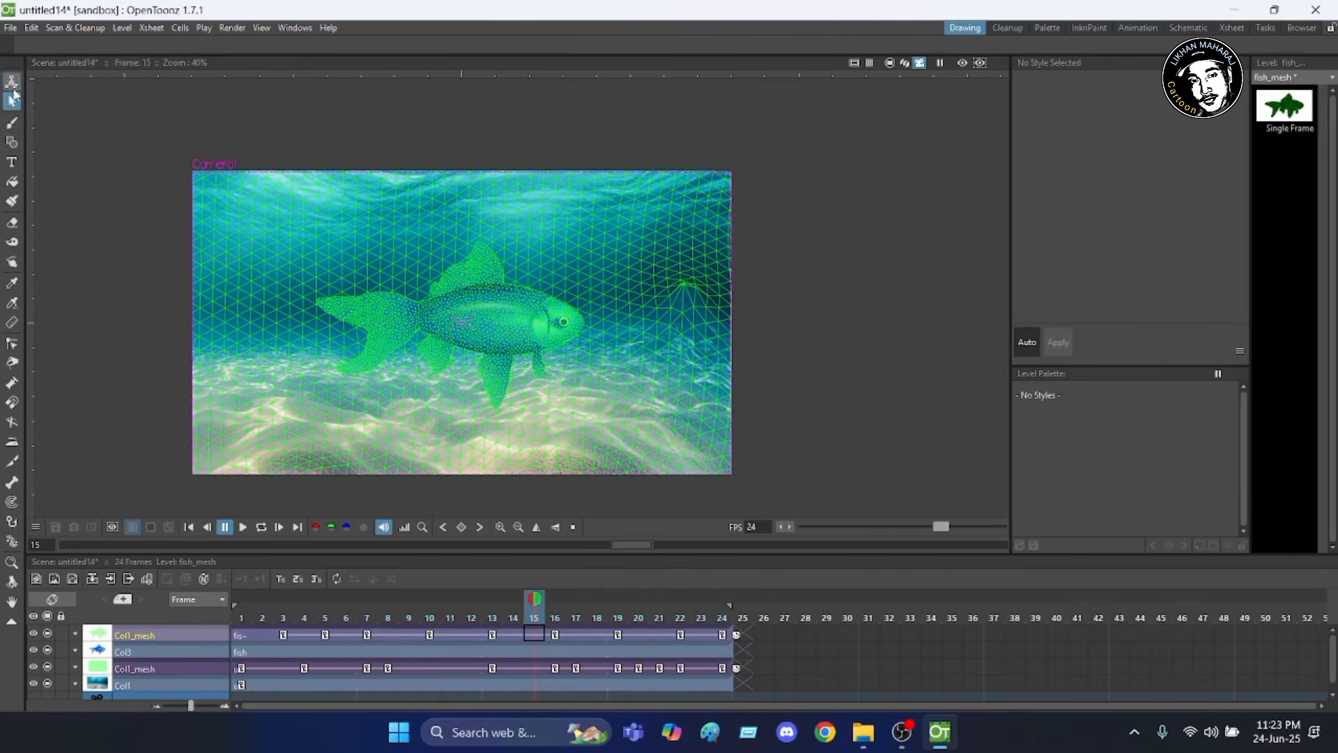
left_click(13, 84)
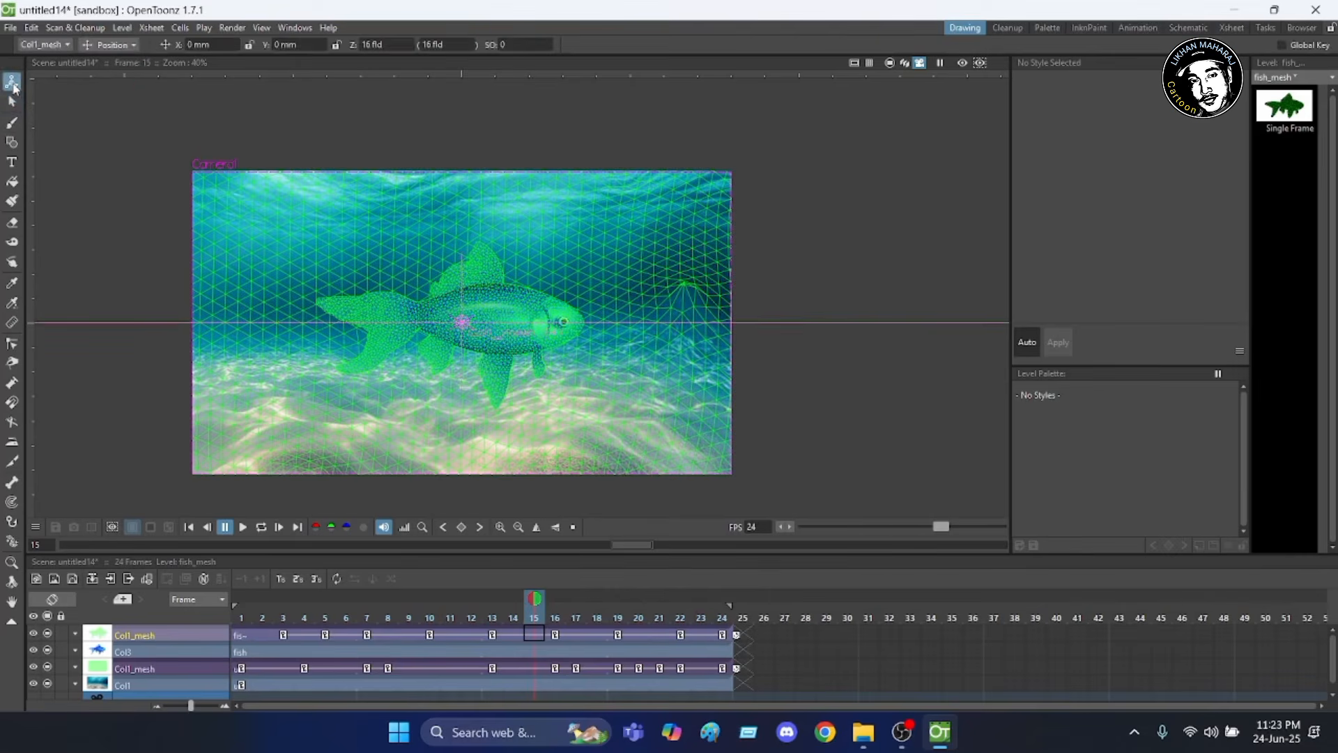
left_click(12, 203)
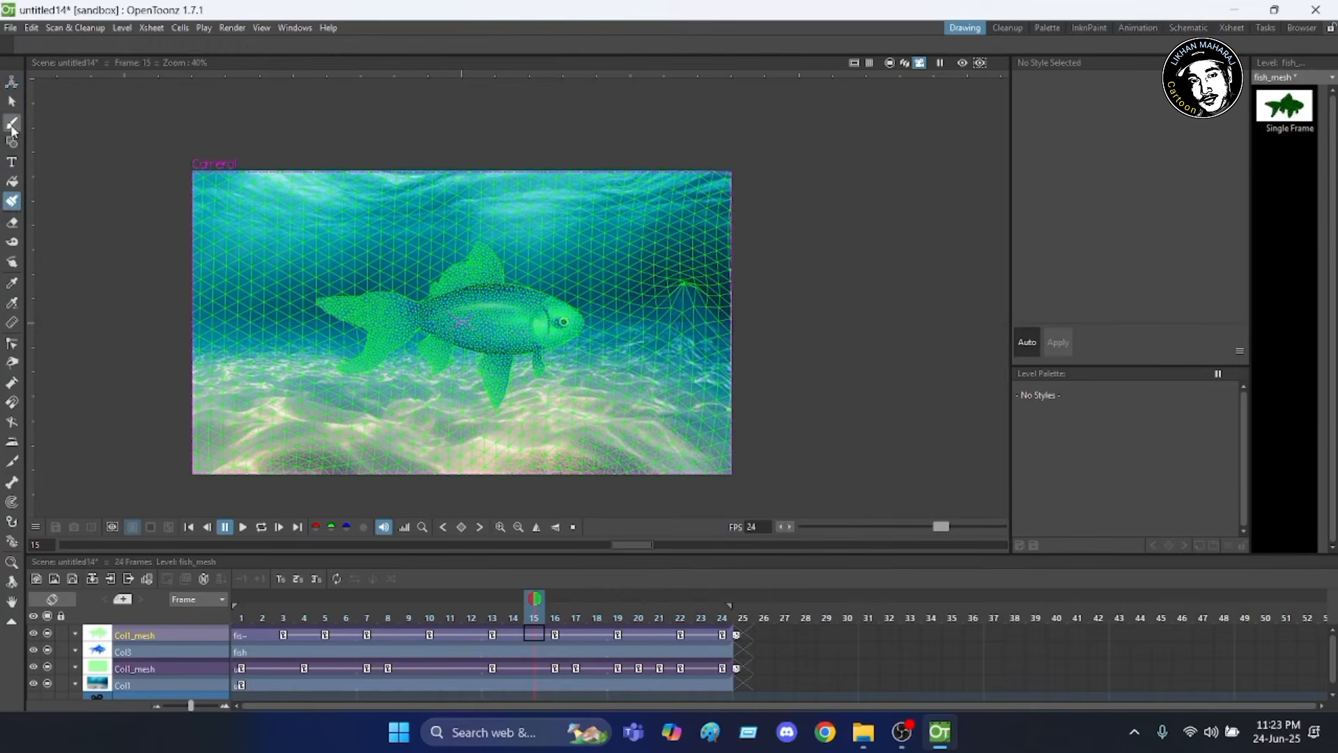
left_click(13, 125)
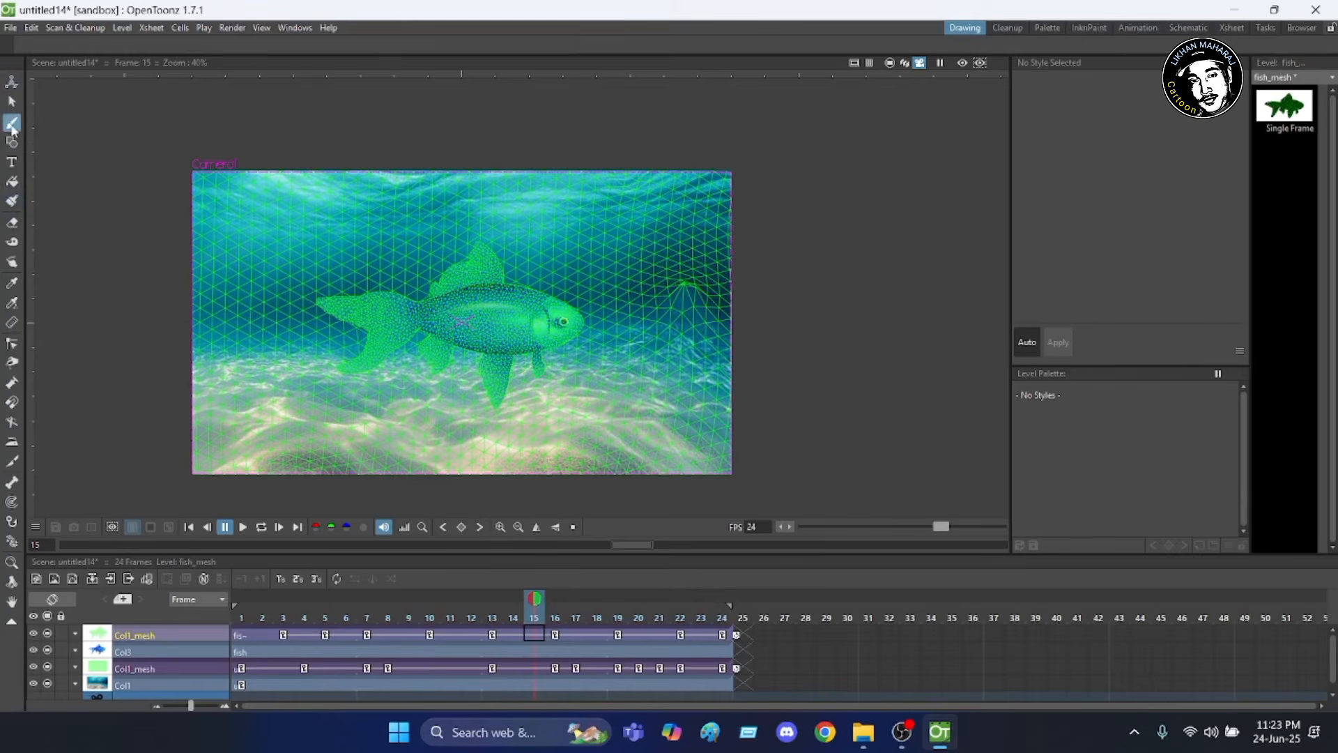
Review the keyframes of the fish and background columns in the Animation room, and return to the Drawing room.
left_click(1129, 29)
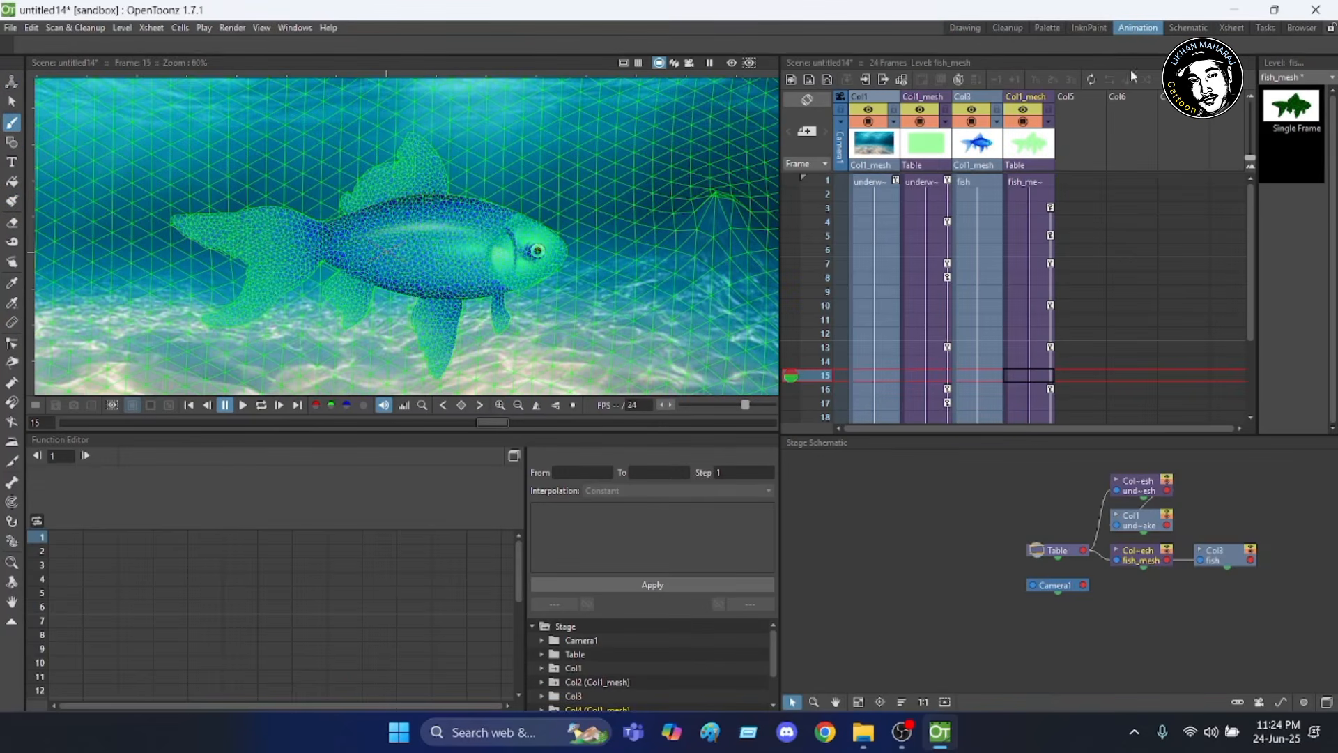
scroll(1023, 237, "down", 4)
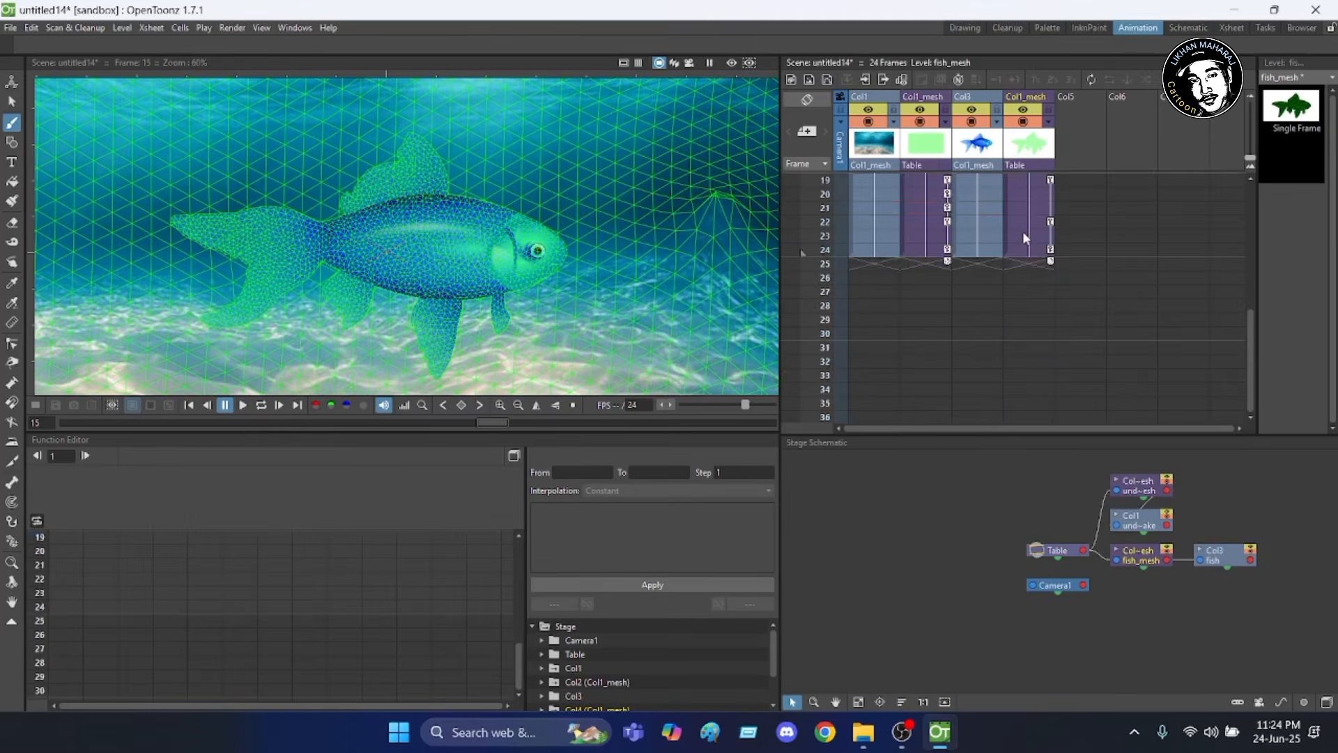
scroll(1024, 259, "up", 4)
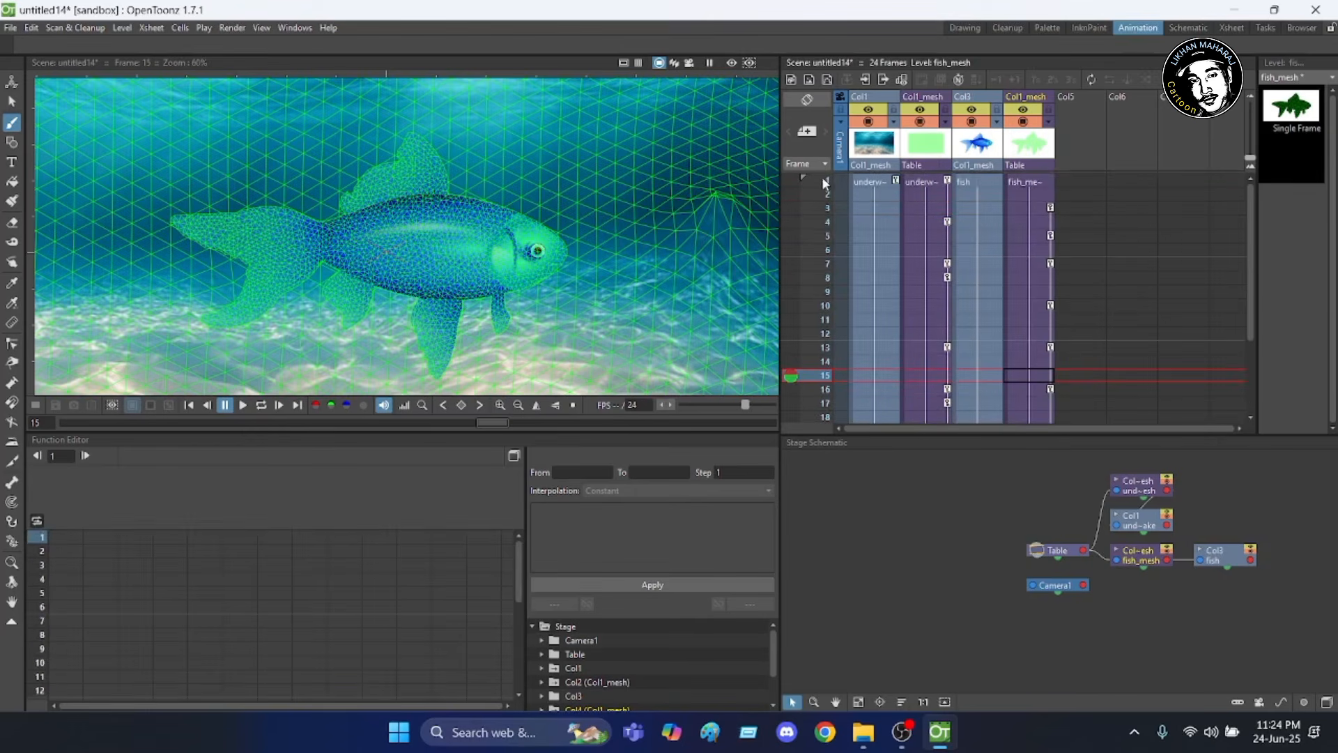
scroll(954, 203, "down", 6)
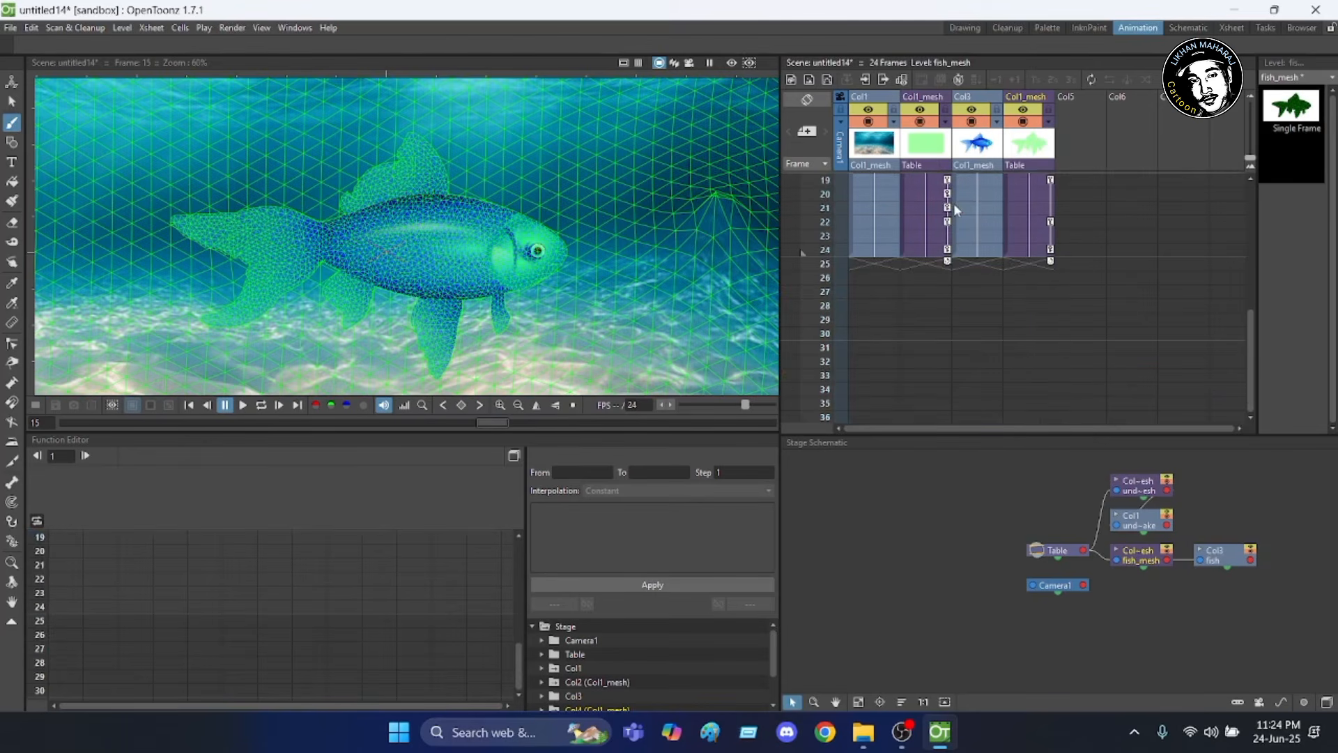
scroll(952, 203, "up", 6)
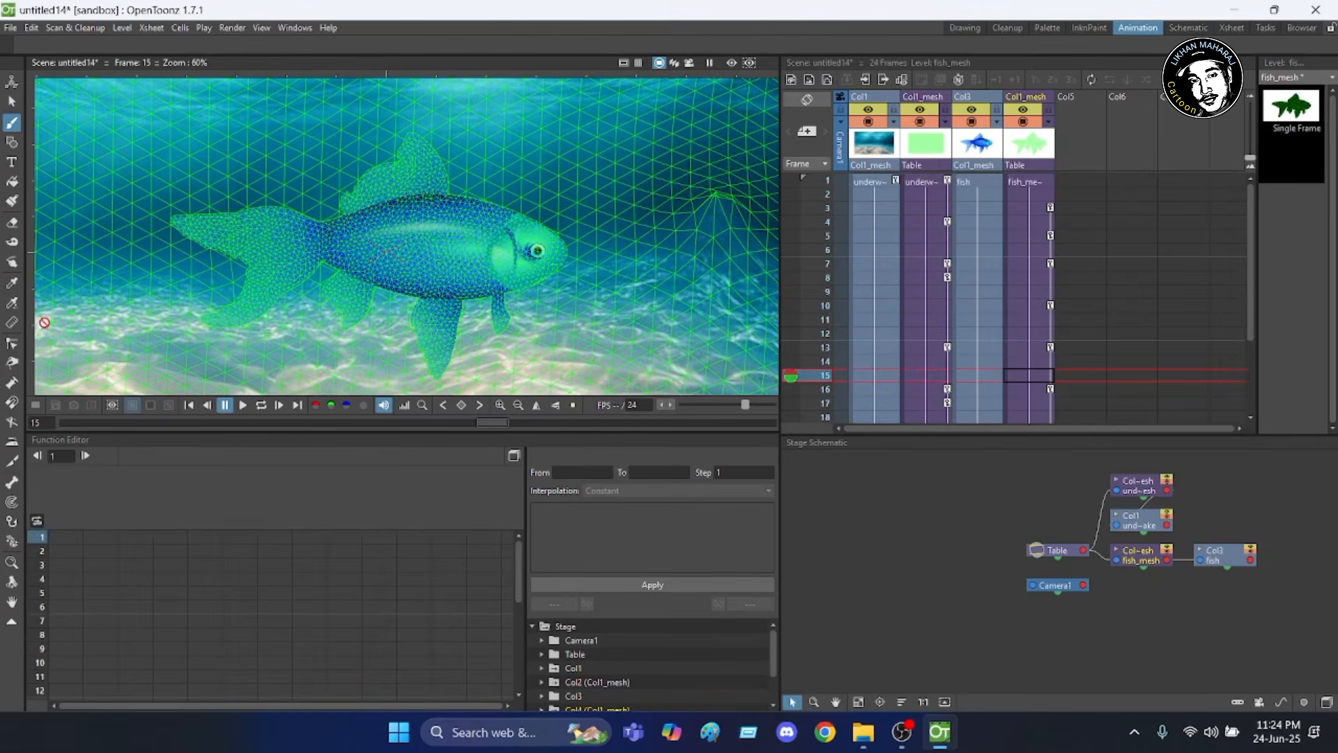
scroll(273, 240, "down", 2)
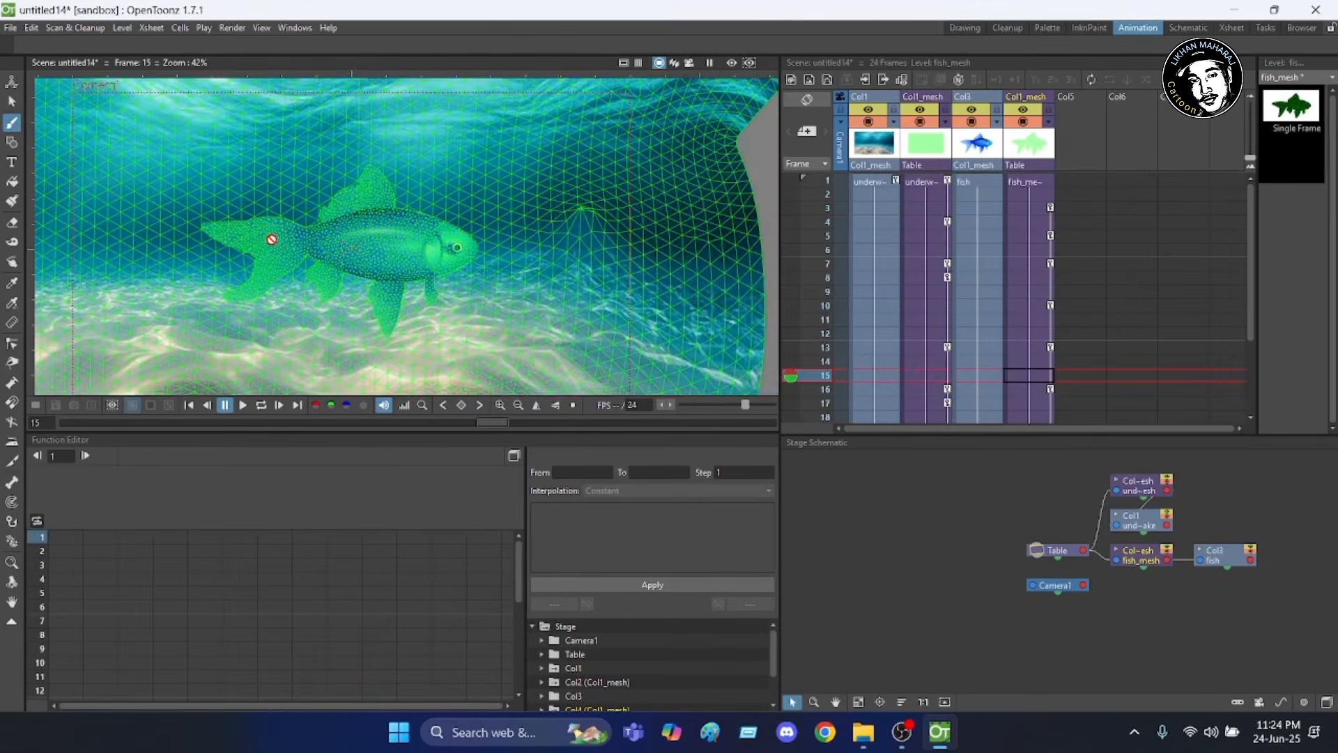
scroll(278, 239, "down", 2)
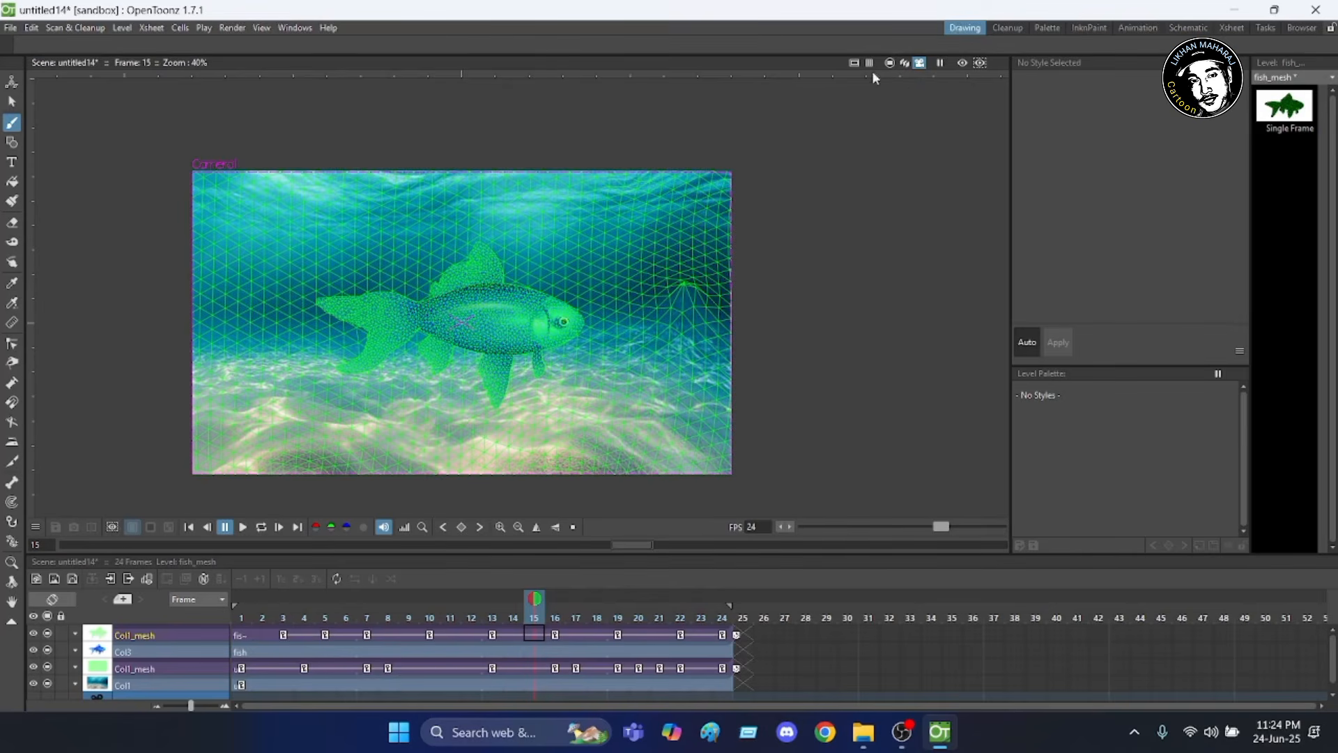
Switch the viewer to the camera stand view and check the fish and background meshes at frames 1 to 5 and 7.
left_click(890, 63)
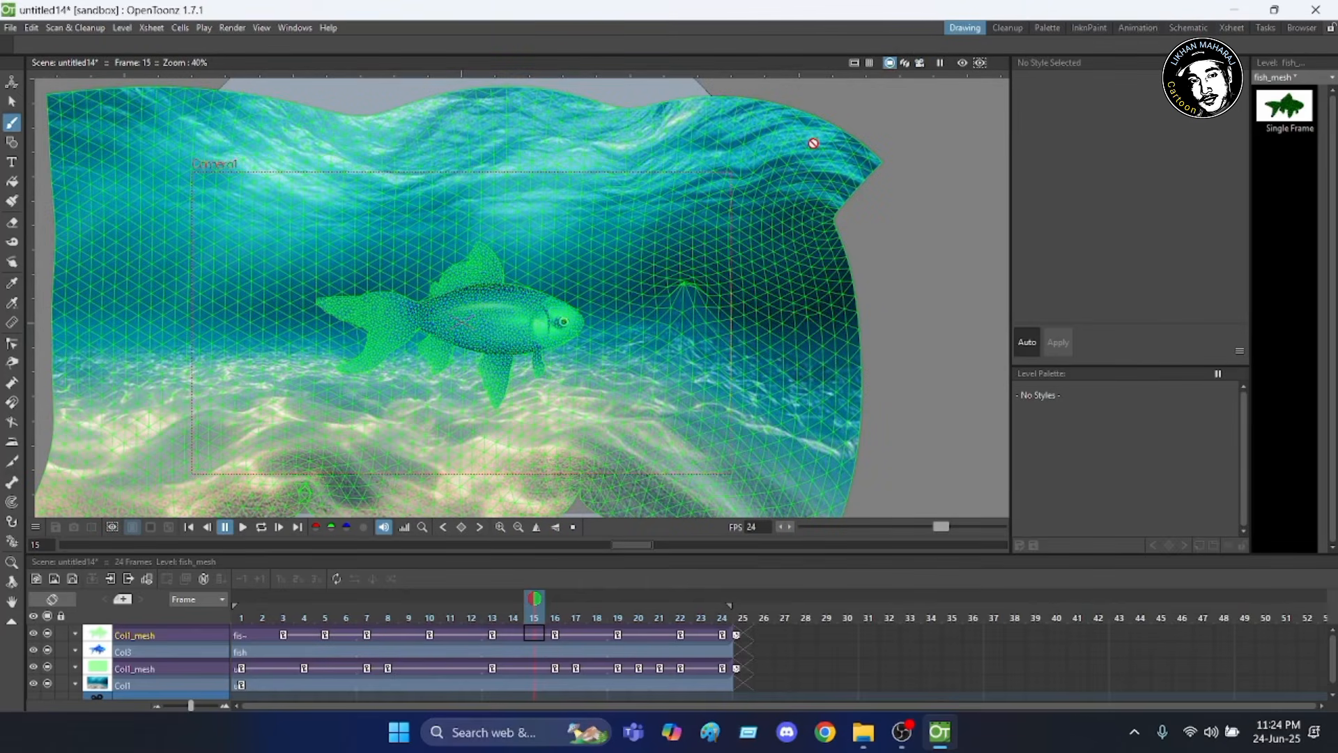
scroll(809, 139, "down", 3)
scroll(850, 109, "up", 2)
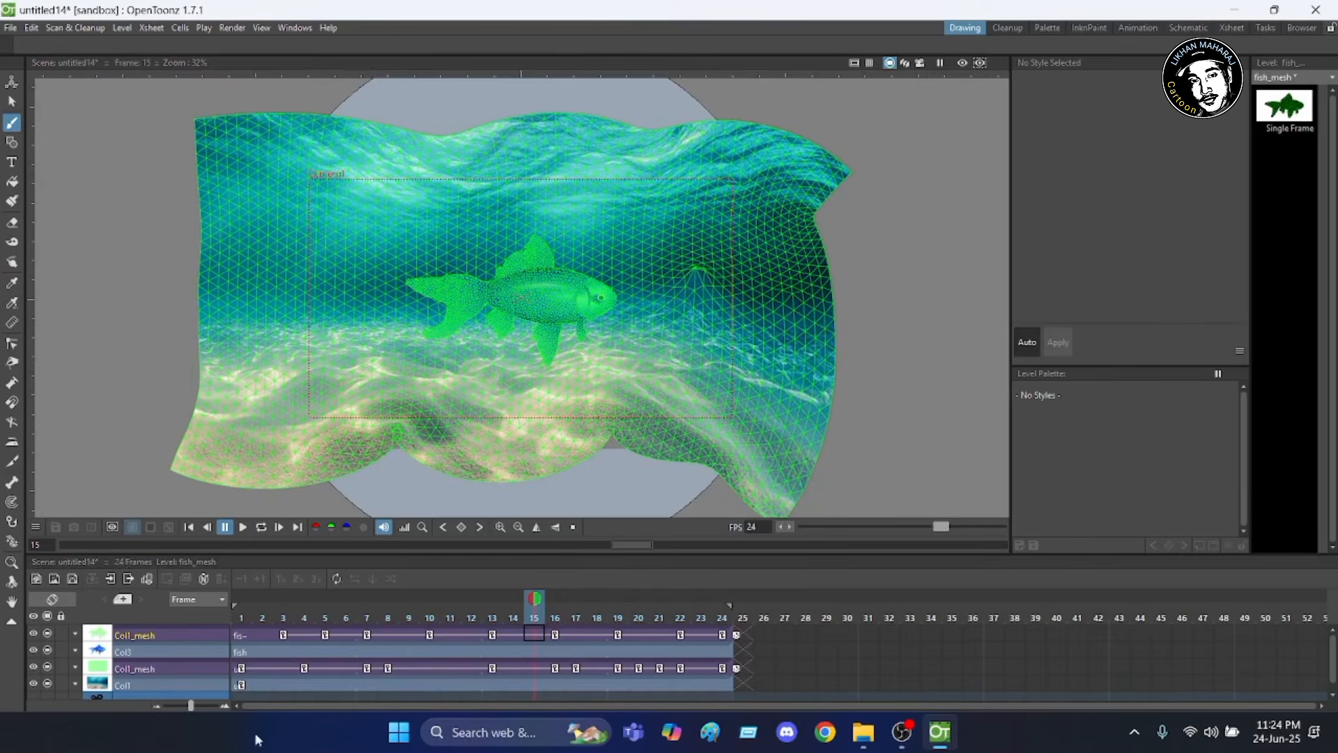
left_click(240, 620)
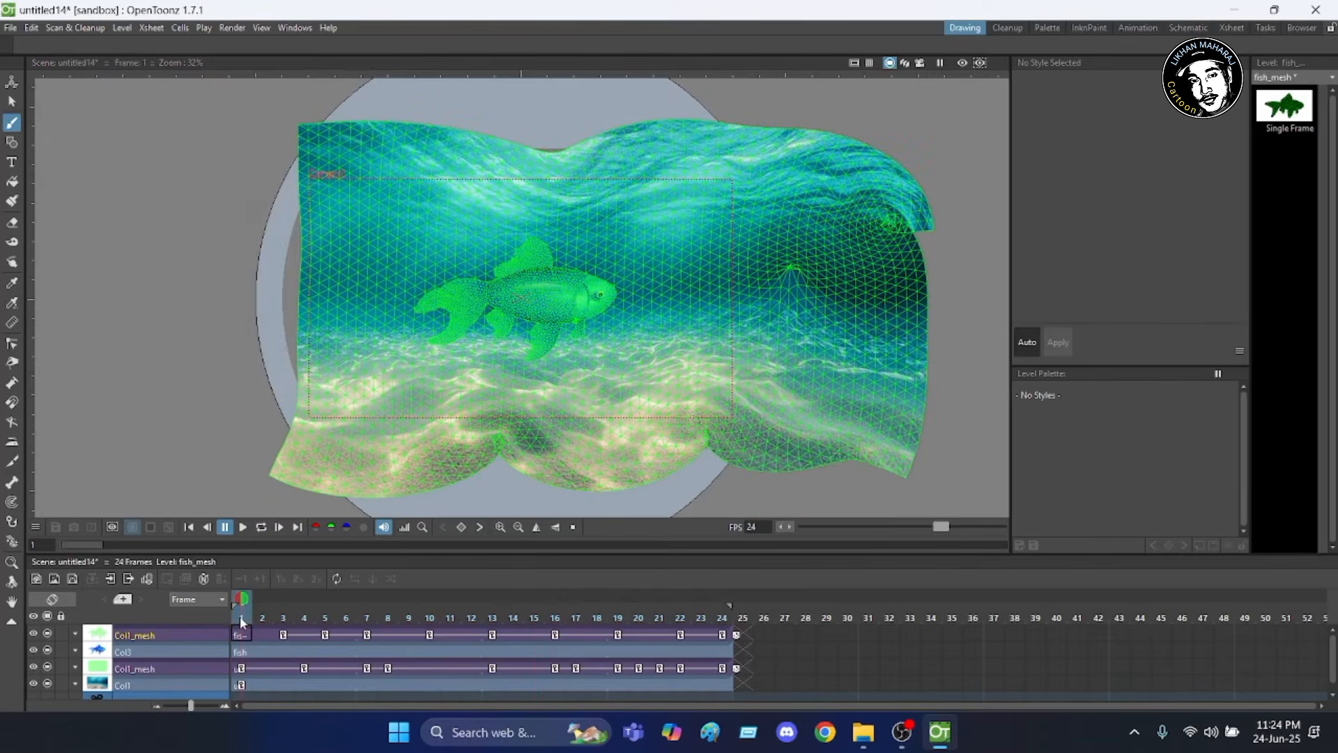
left_click(263, 620)
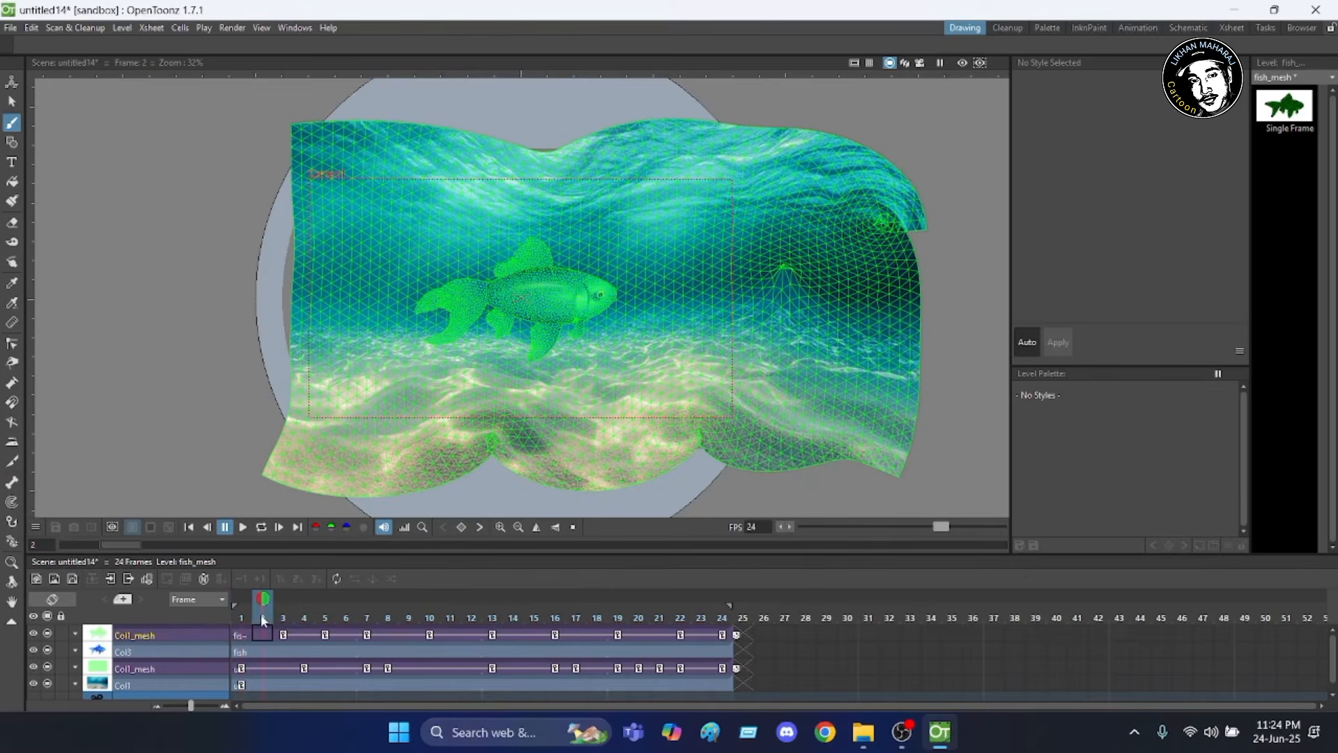
left_click(288, 618)
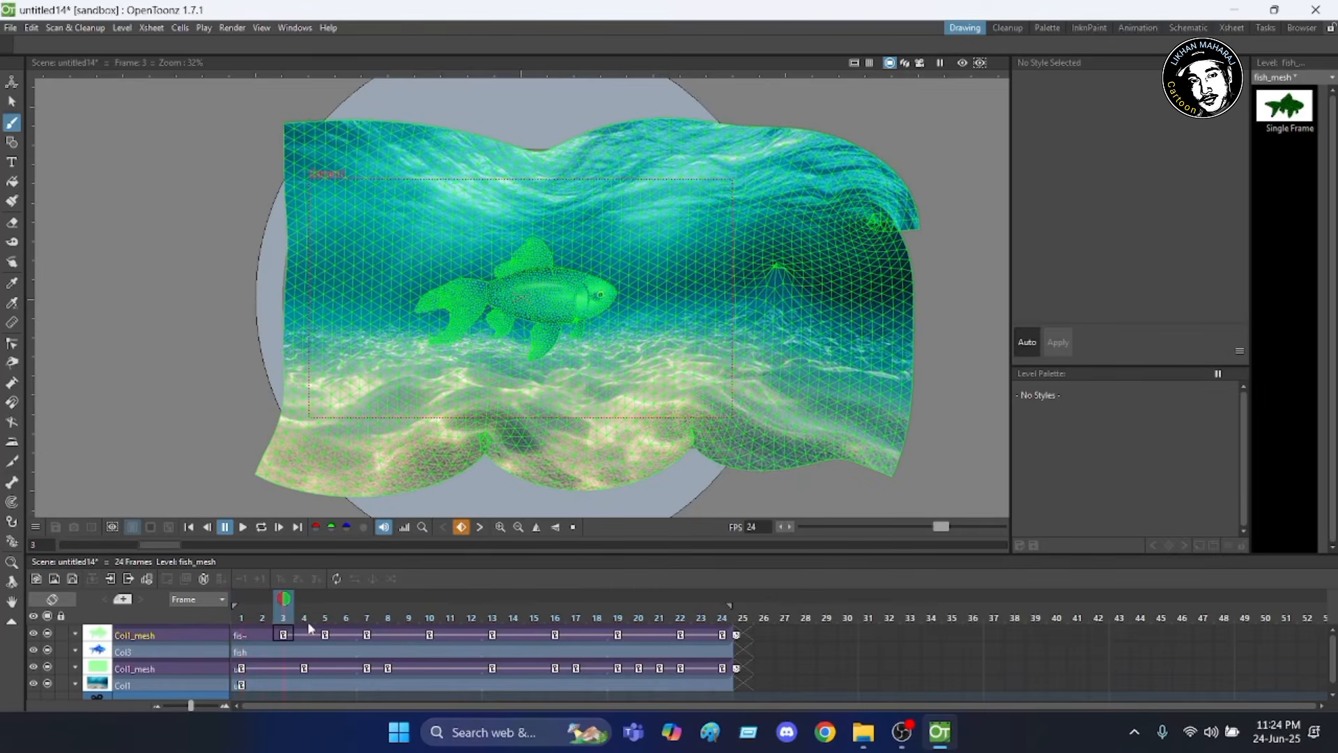
left_click(308, 629)
left_click(328, 621)
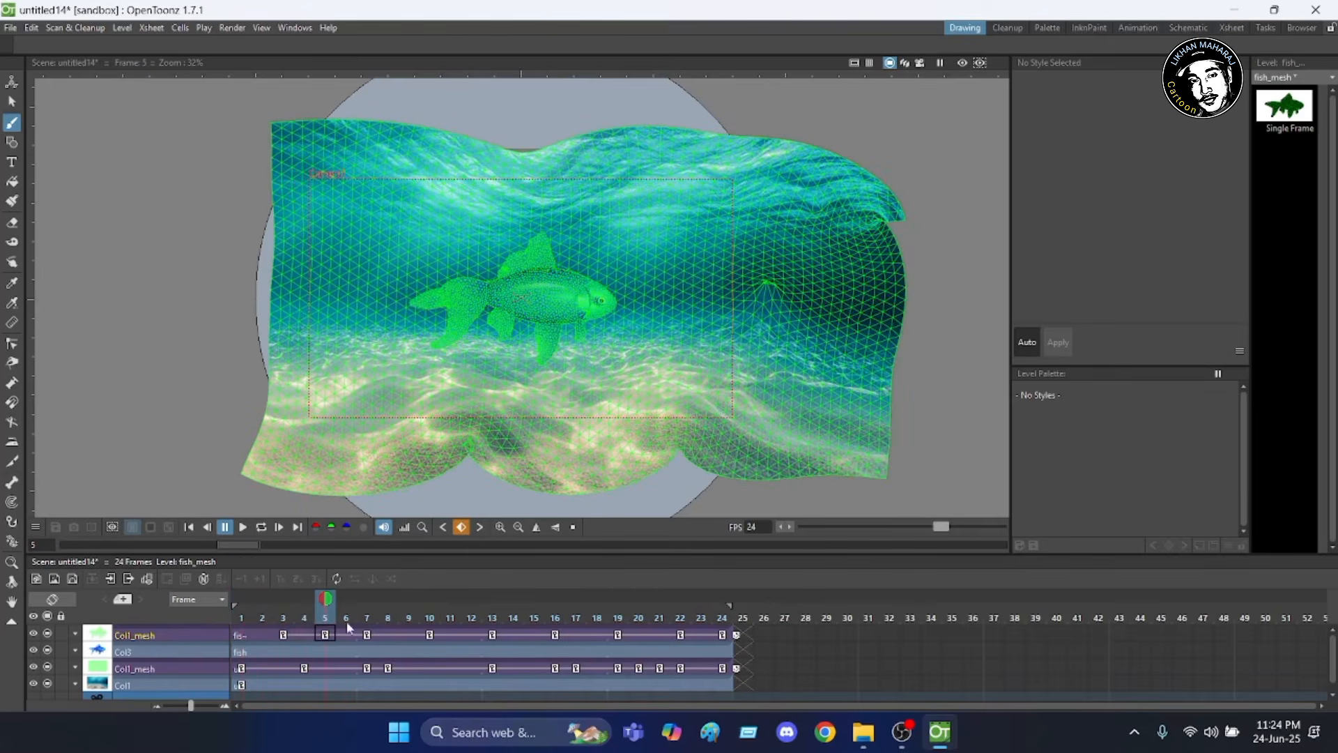
left_click(369, 620)
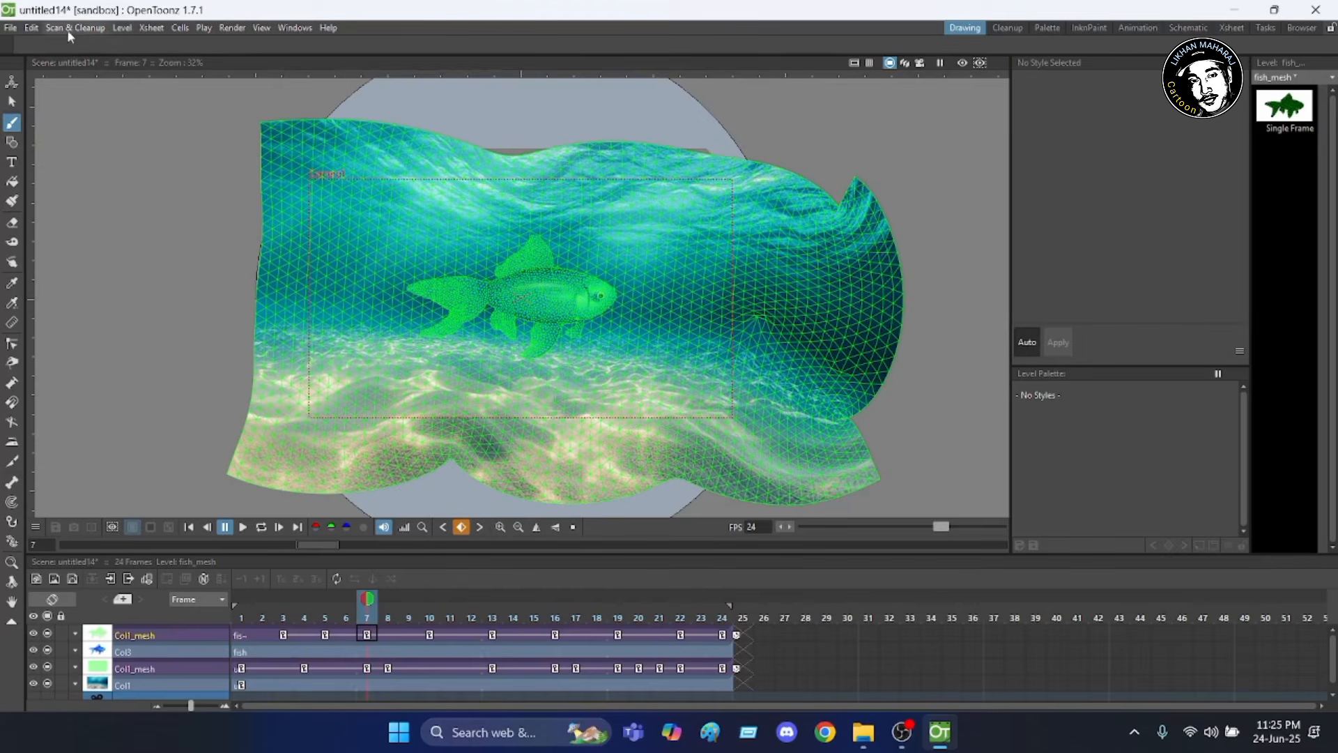
Export the 24-frame scene with Fast Render to MP4.
left_click(240, 32)
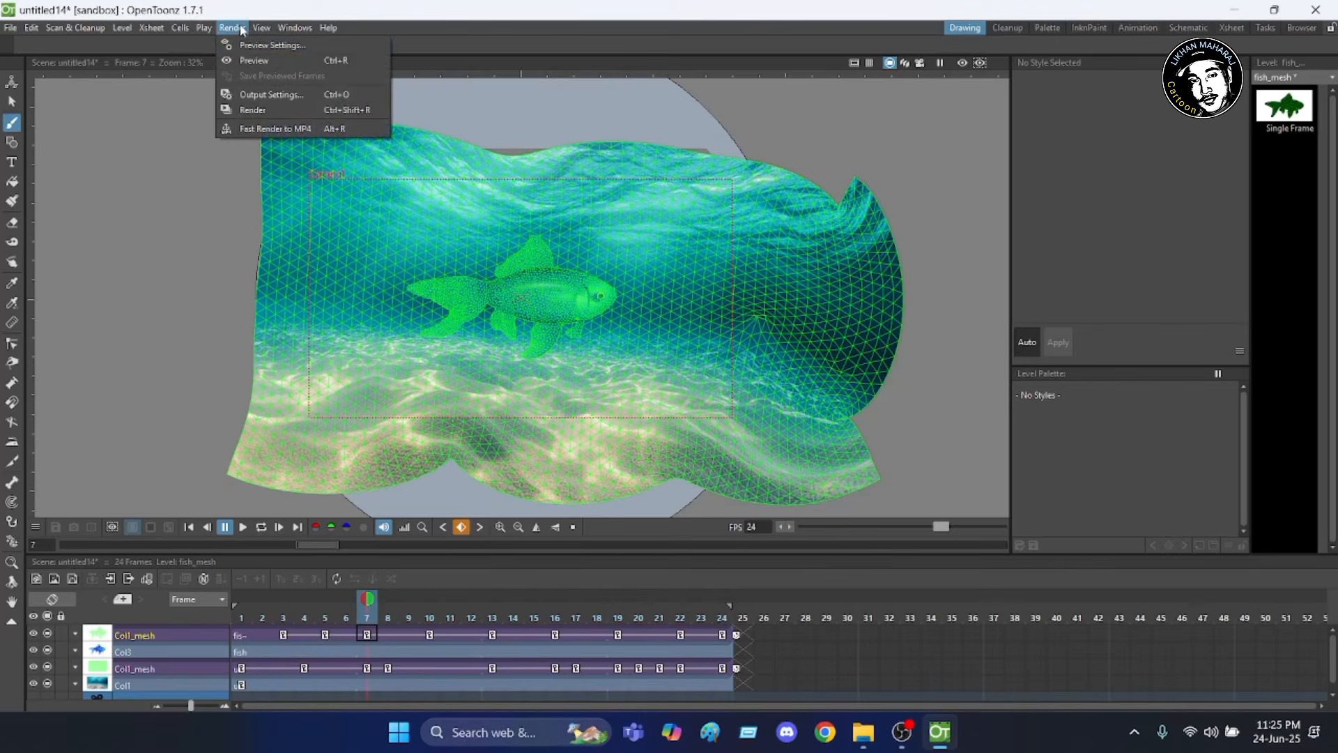
left_click(263, 130)
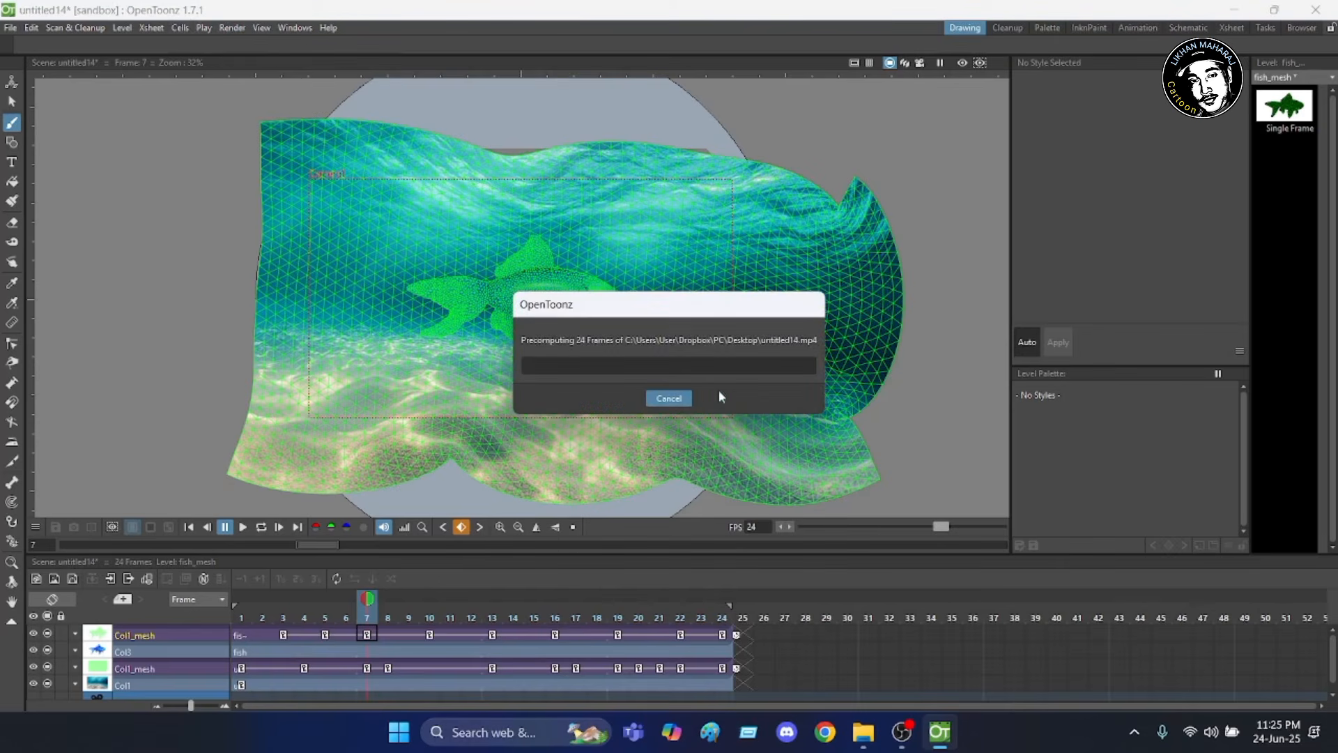
Go to the desktop, closing the open Pictures folder window, and play the rendered untitled14.mp4 in VLC media player.
mouse_move(863, 732)
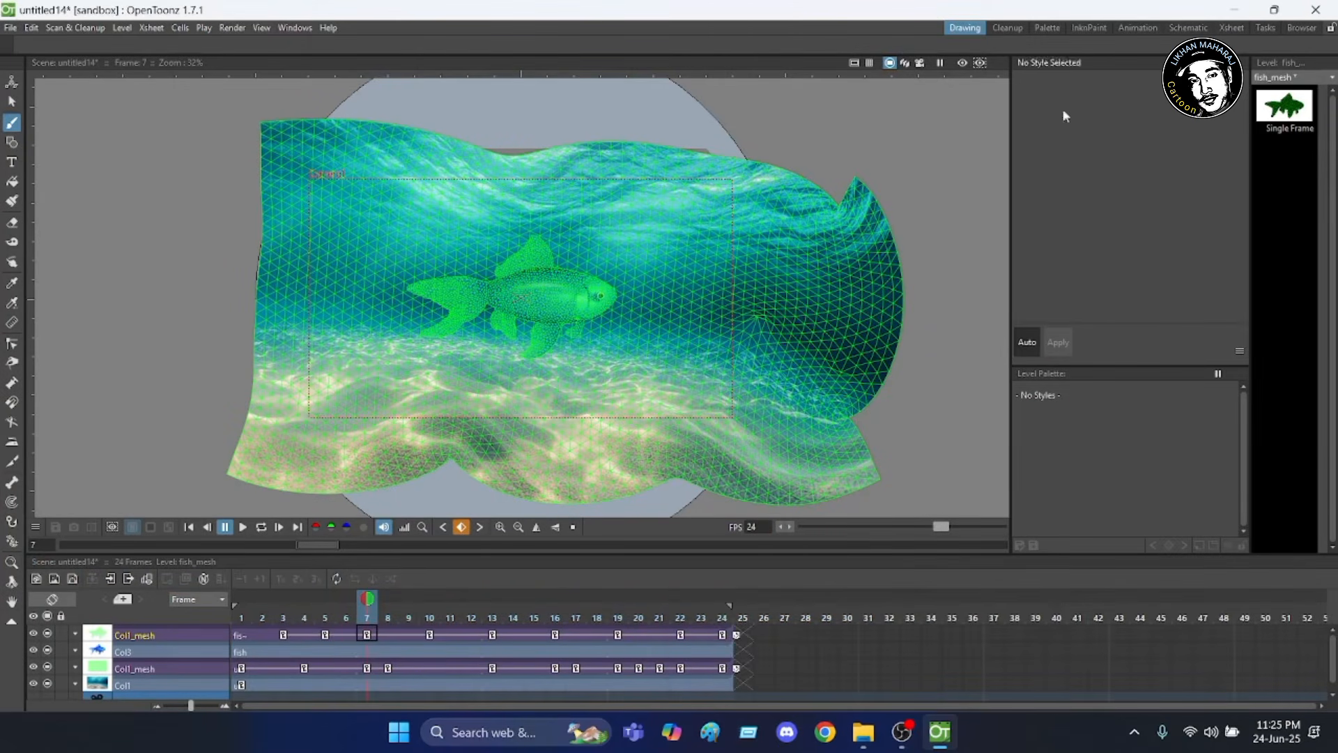
left_click(1235, 10)
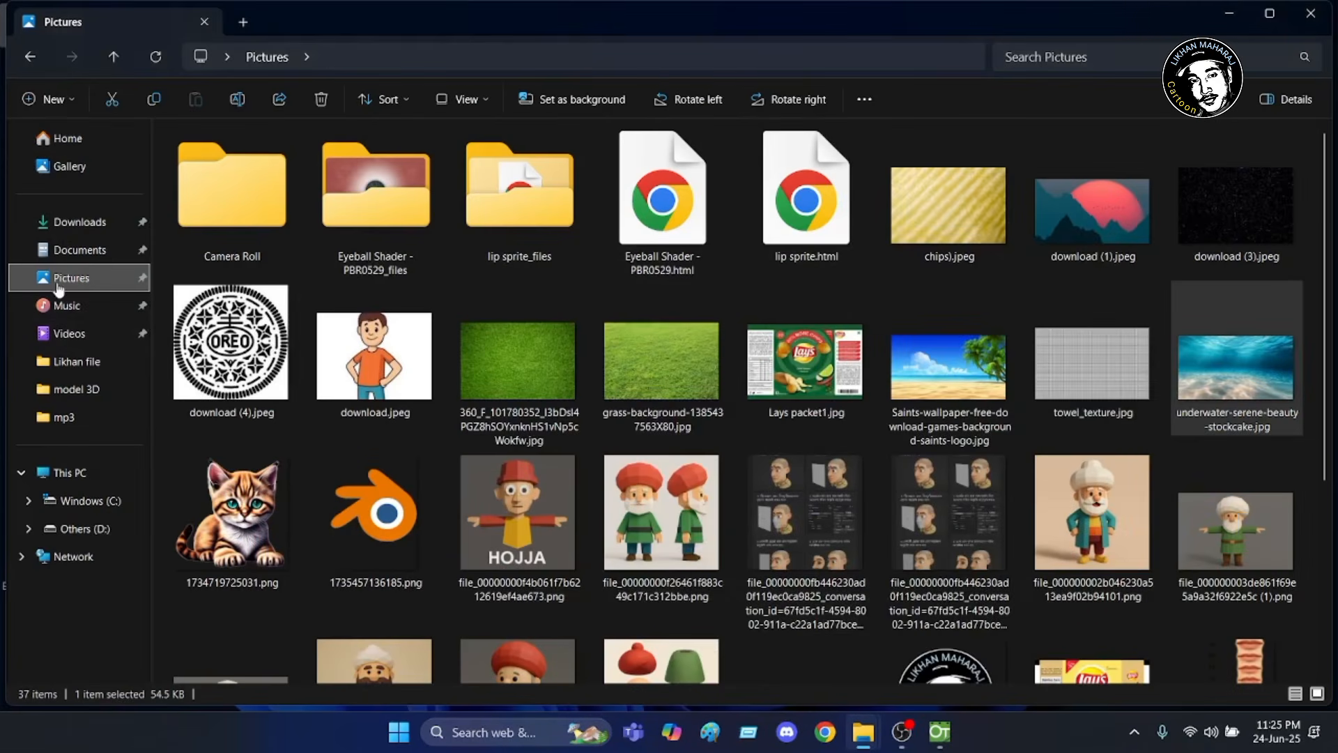
left_click(1312, 15)
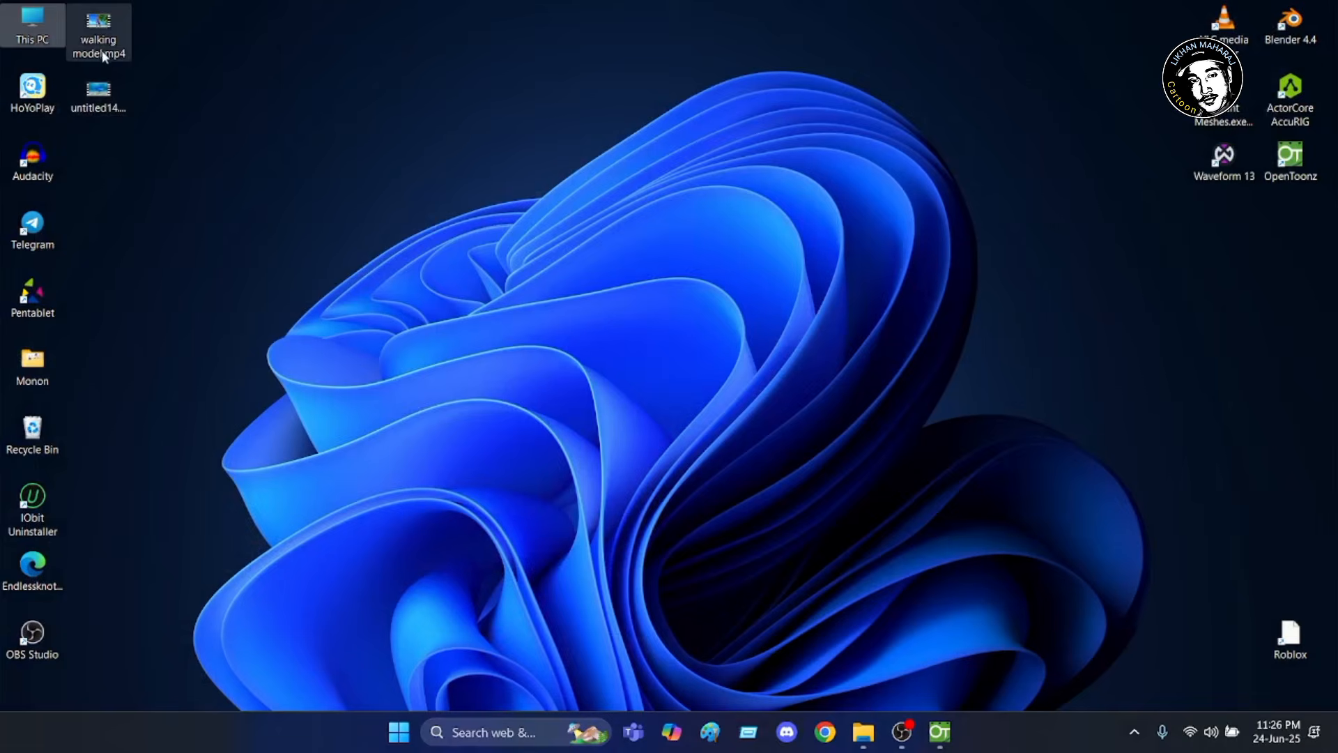
double_click(95, 101)
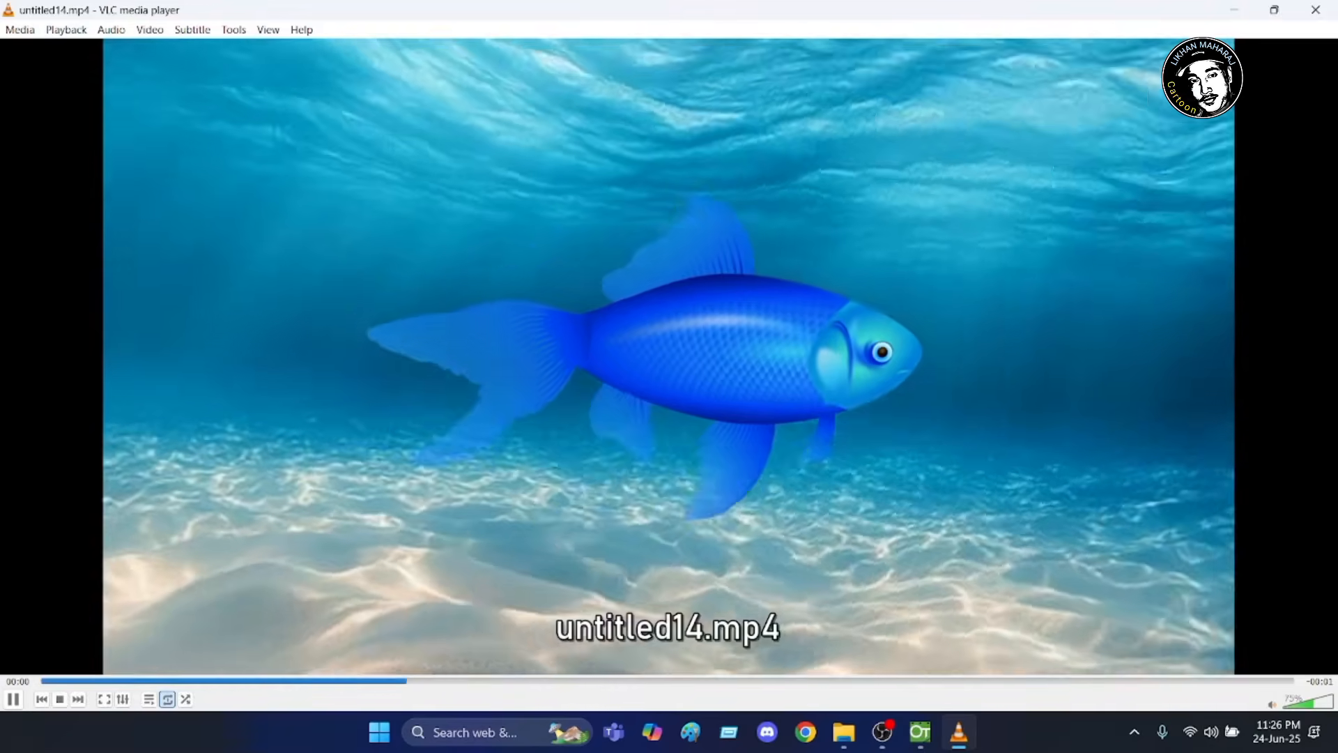